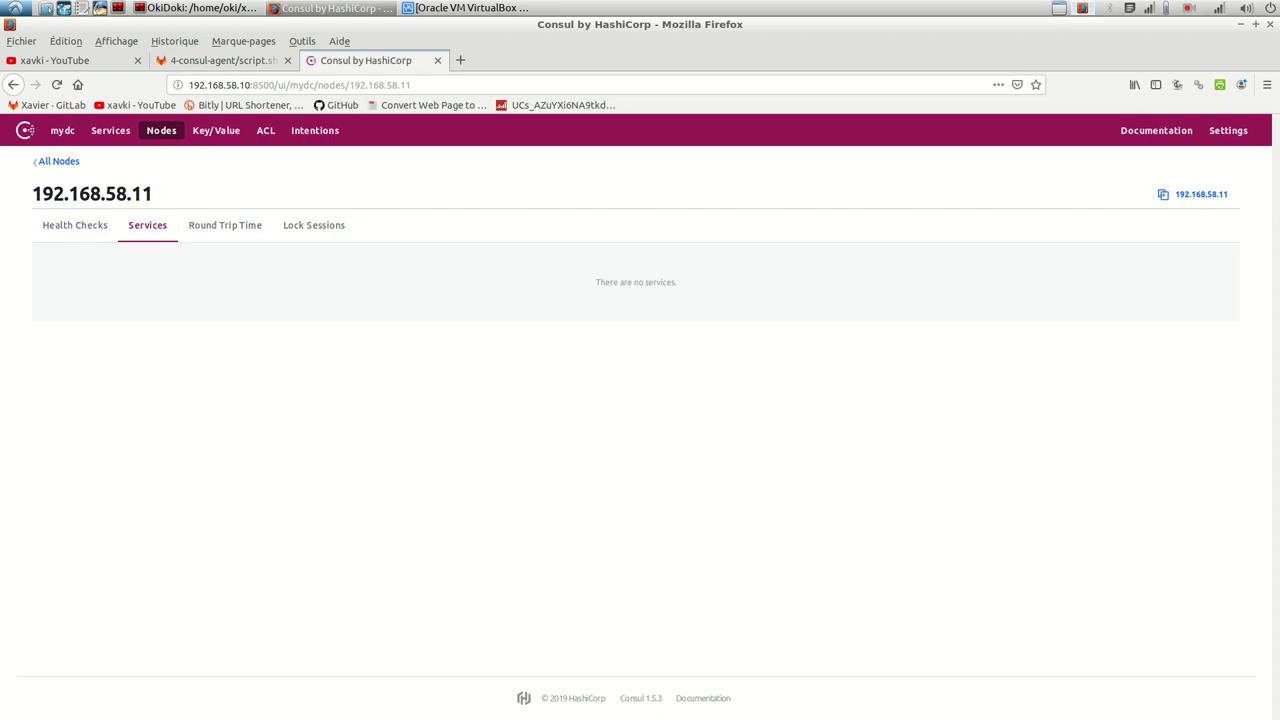
View the list of services registered in Consul
left_click(110, 130)
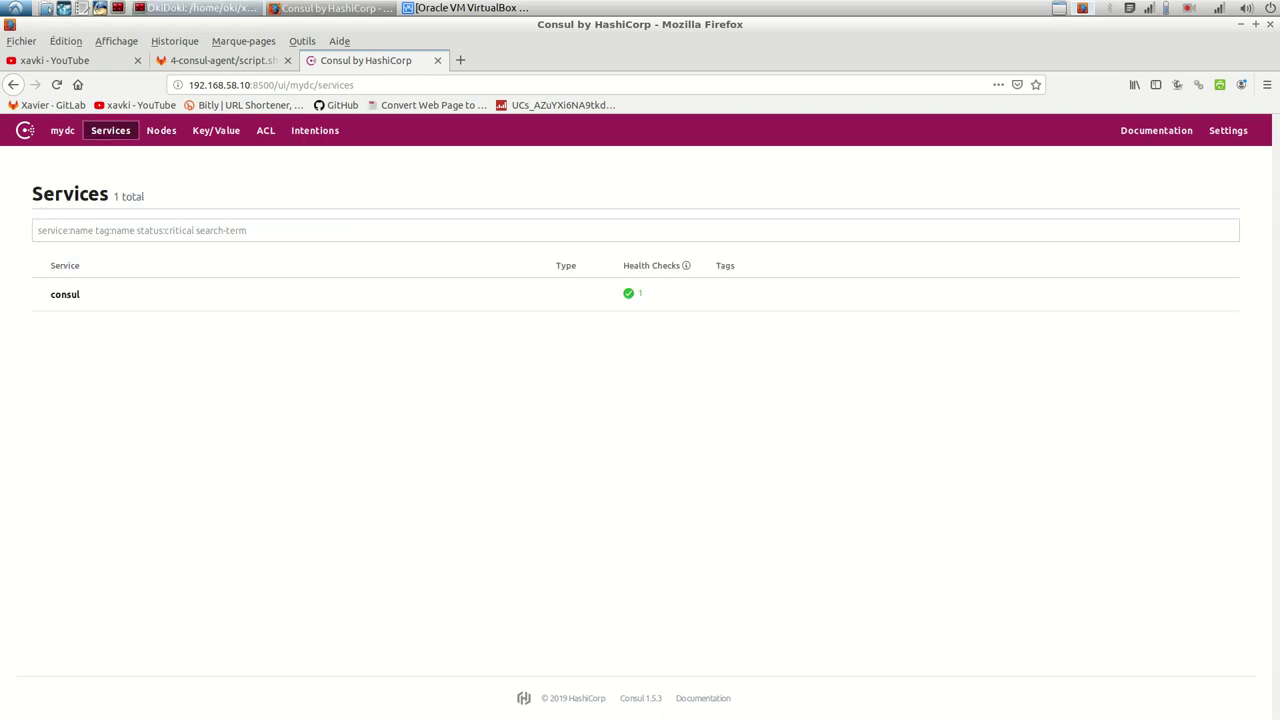
Switch to the terminal session in the demo_mesh folder, clear it and open install_myapp.sh in Vim
key("alt+Tab")
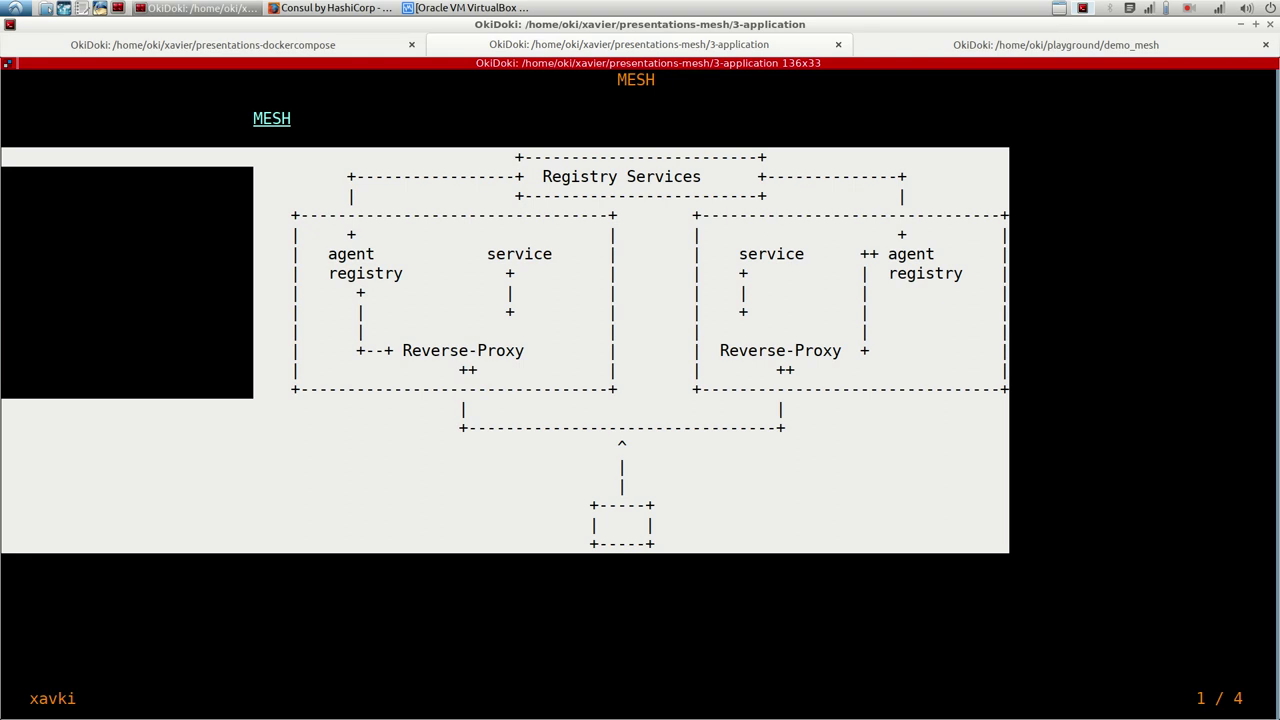
key("ctrl+Page_Down")
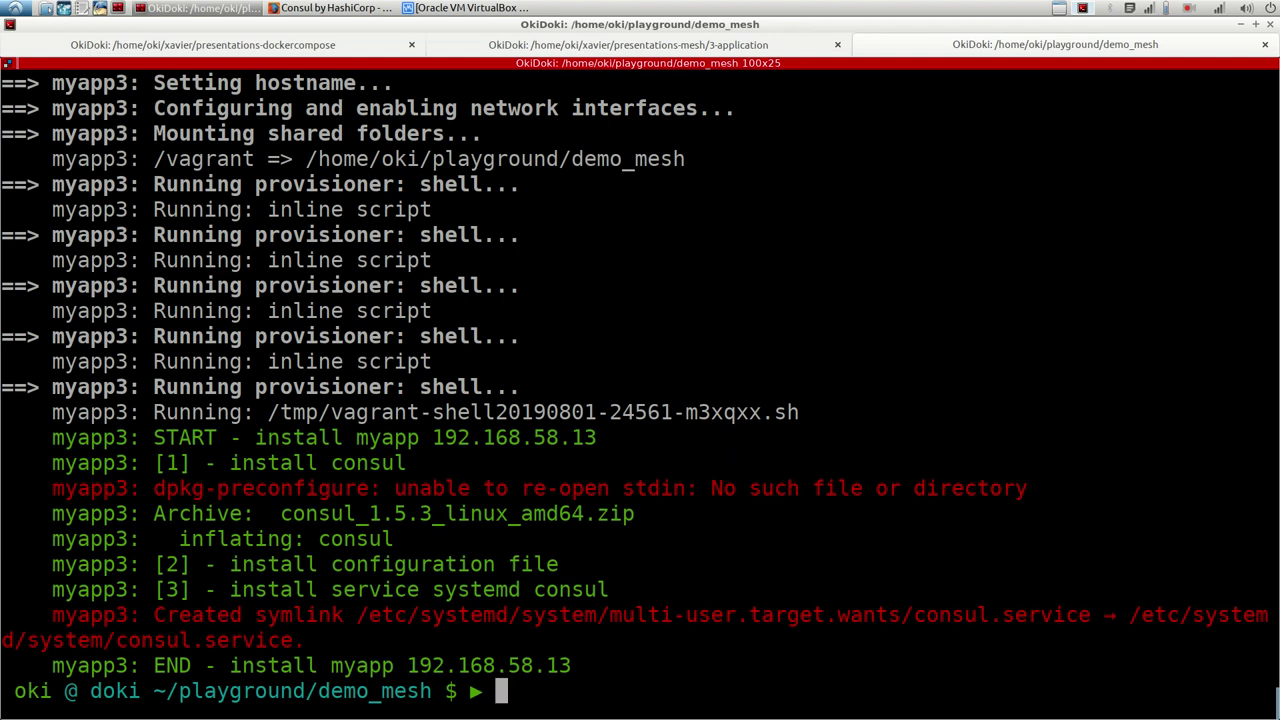
key("ctrl+l")
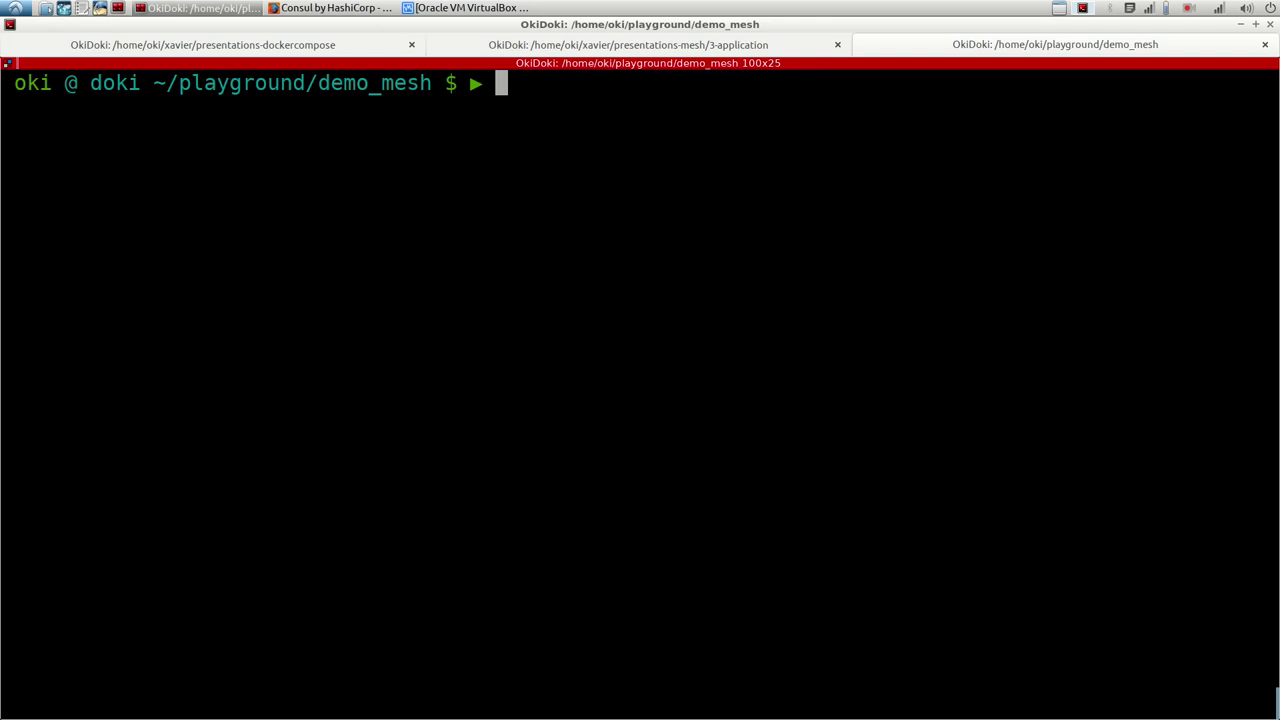
type("vim install_")
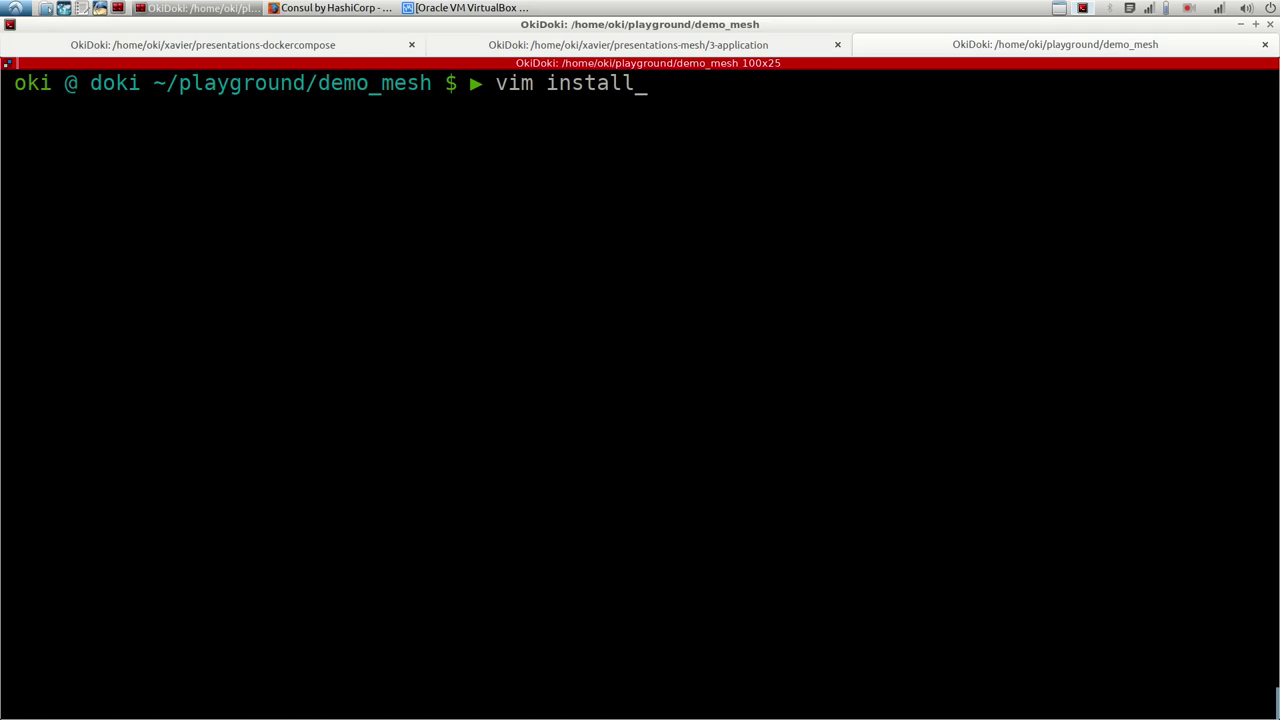
type("m")
key("Tab")
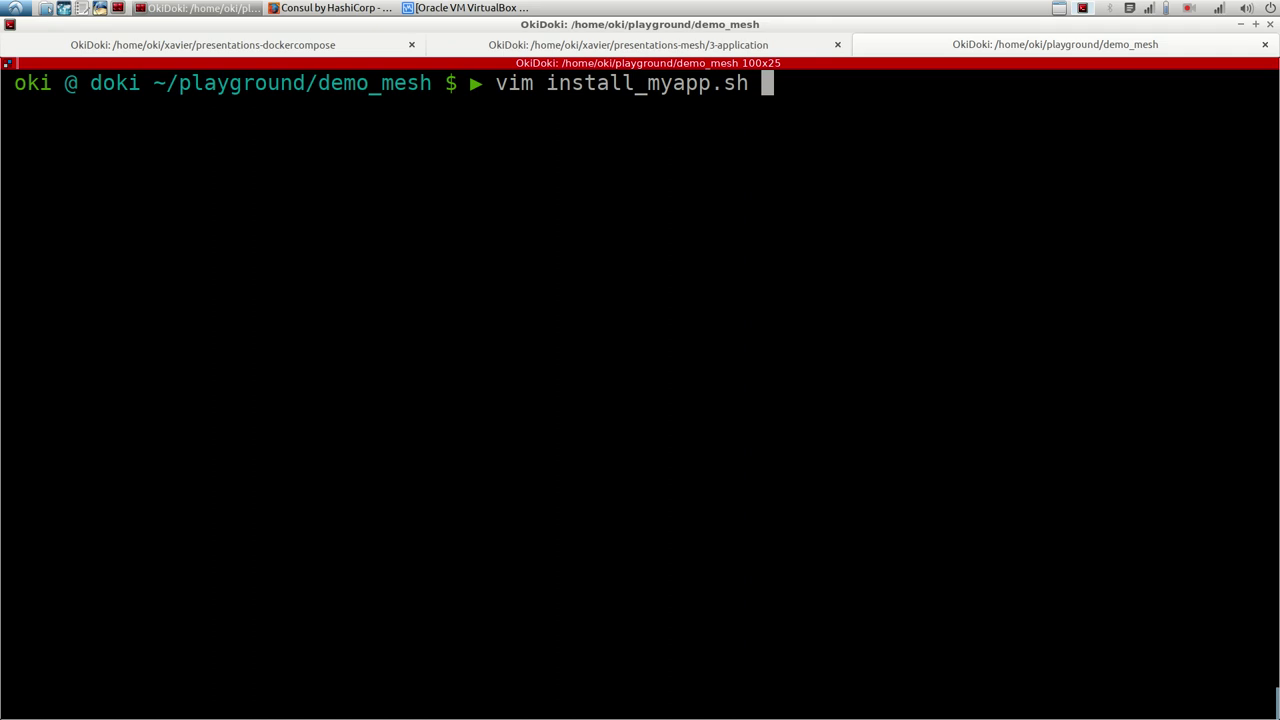
key("Return")
Read through the Consul configuration and systemd sections of install_myapp.sh down to its closing lines
key("Down")
key("Down")
key("Down")
key("Down")
key("Down")
key("Down")
key("Down")
key("Down")
key("Down")
key("Down")
key("Down")
key("Down")
key("Down")
key("Down")
key("Down")
key("Down")
key("Down")
key("Down")
key("Down")
key("Down")
key("Down")
key("Down")
key("Down")
key("Down")
key("Down")
key("Down")
key("Down")
key("Down")
key("Down")
key("Down")
key("Down")
key("Down")
key("Down")
key("Down")
key("Down")
key("Down")
key("Down")
key("Down")
key("Down")
key("Down")
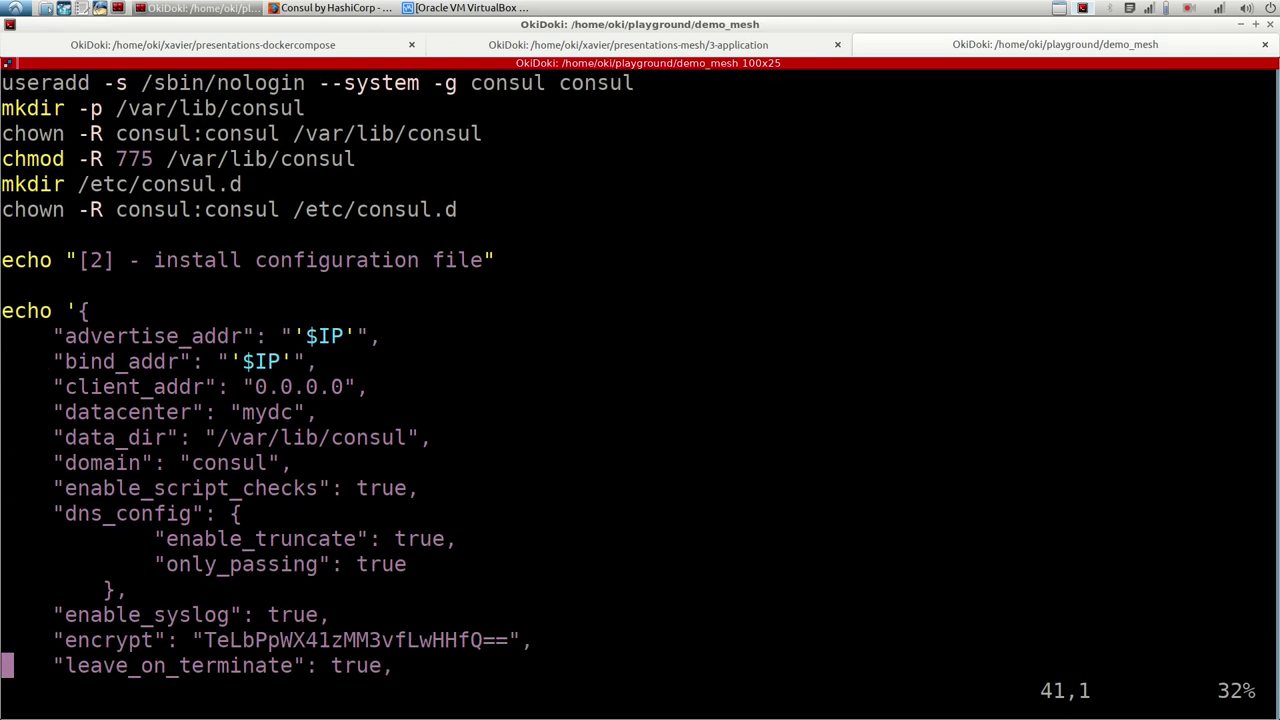
key("Down")
key("Down")
key("Down")
key("Down")
key("Down")
key("Down")
key("Down")
key("Down")
key("Down")
key("Down")
key("Down")
key("Down")
key("Down")
key("Down")
key("Down")
key("Down")
key("Down")
key("Down")
key("Down")
key("Down")
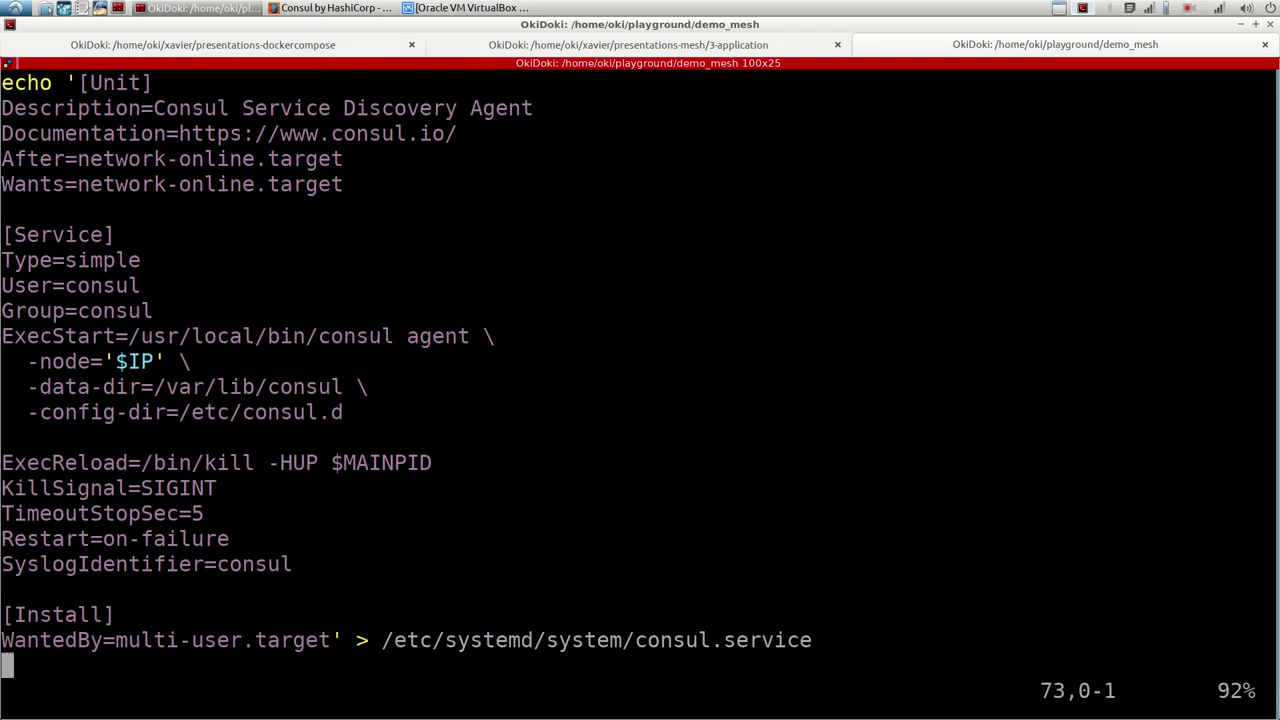
key("Up")
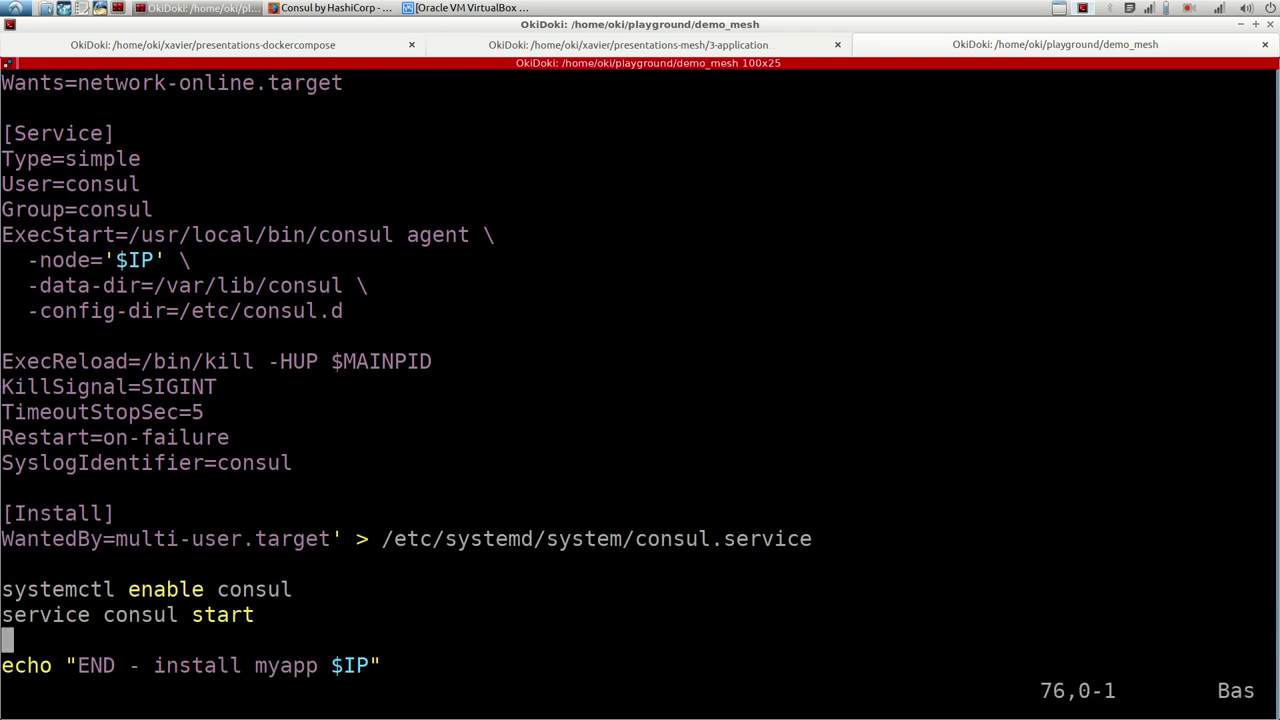
Copy the "[3] - install service systemd consul" echo line to directly above the END message
key("i")
key("Escape")
key("Up")
key("Up")
key("Up")
key("Up")
key("Up")
key("Up")
key("Up")
key("Up")
key("Up")
key("Up")
key("Up")
key("Up")
key("Up")
key("Up")
key("Up")
key("Up")
key("Up")
key("Up")
key("Up")
key("Up")
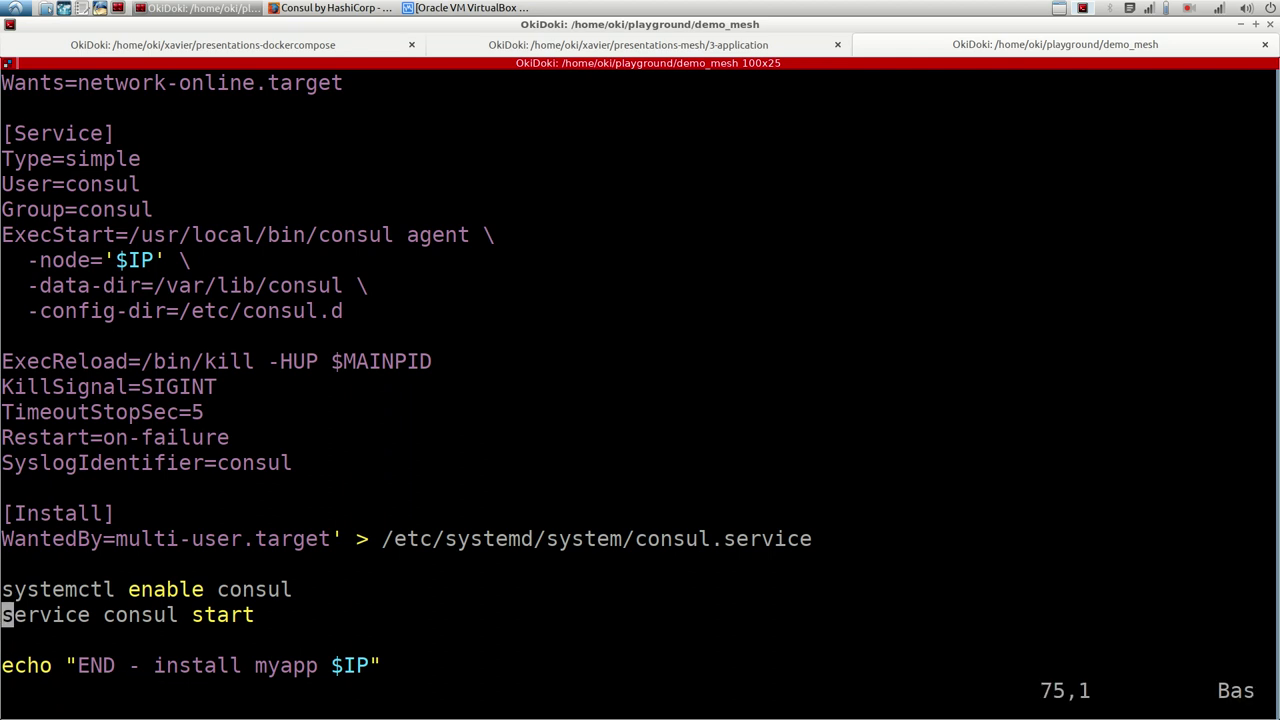
key("Up")
key("Up")
key("Up")
key("Up")
key("Up")
key("Up")
key("Up")
key("Up")
key("Up")
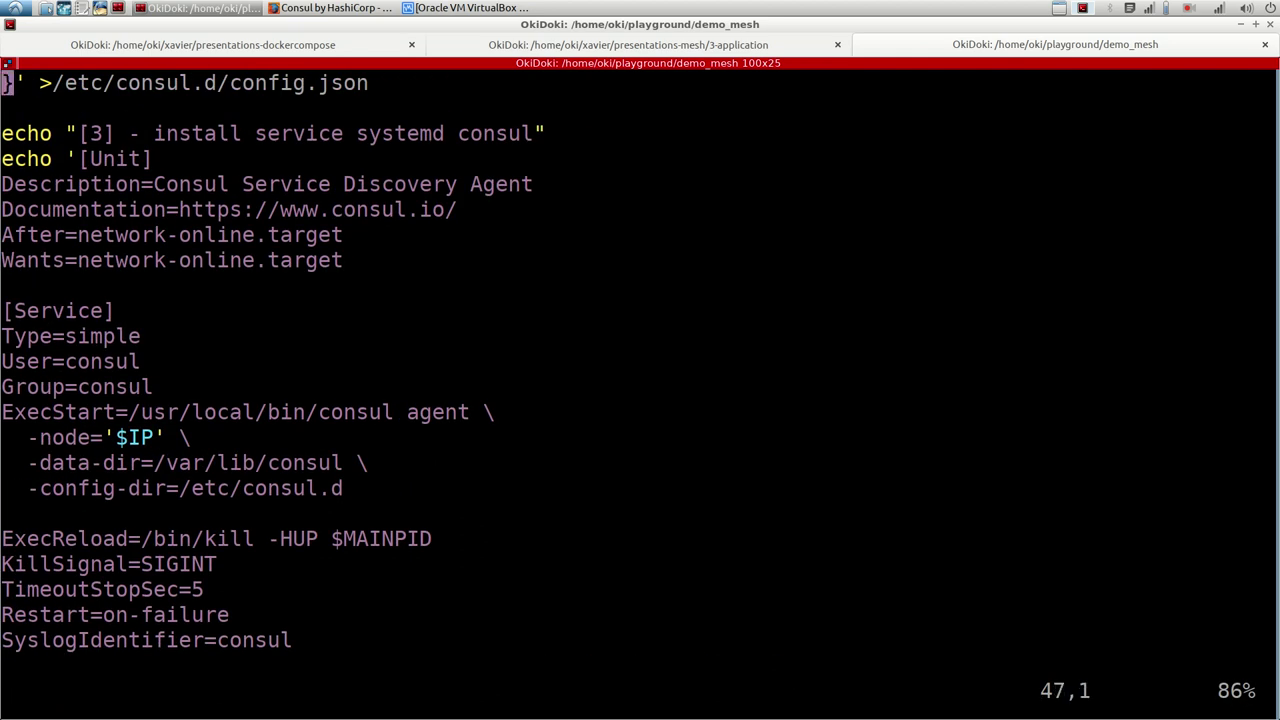
key("Down")
key("Down")
key("Down")
key("Down")
key("Down")
key("Down")
key("Down")
key("Down")
key("Down")
key("Down")
key("Down")
key("Down")
key("Down")
key("Down")
key("Down")
key("Down")
key("Down")
key("Down")
key("Down")
key("Down")
key("Down")
key("Down")
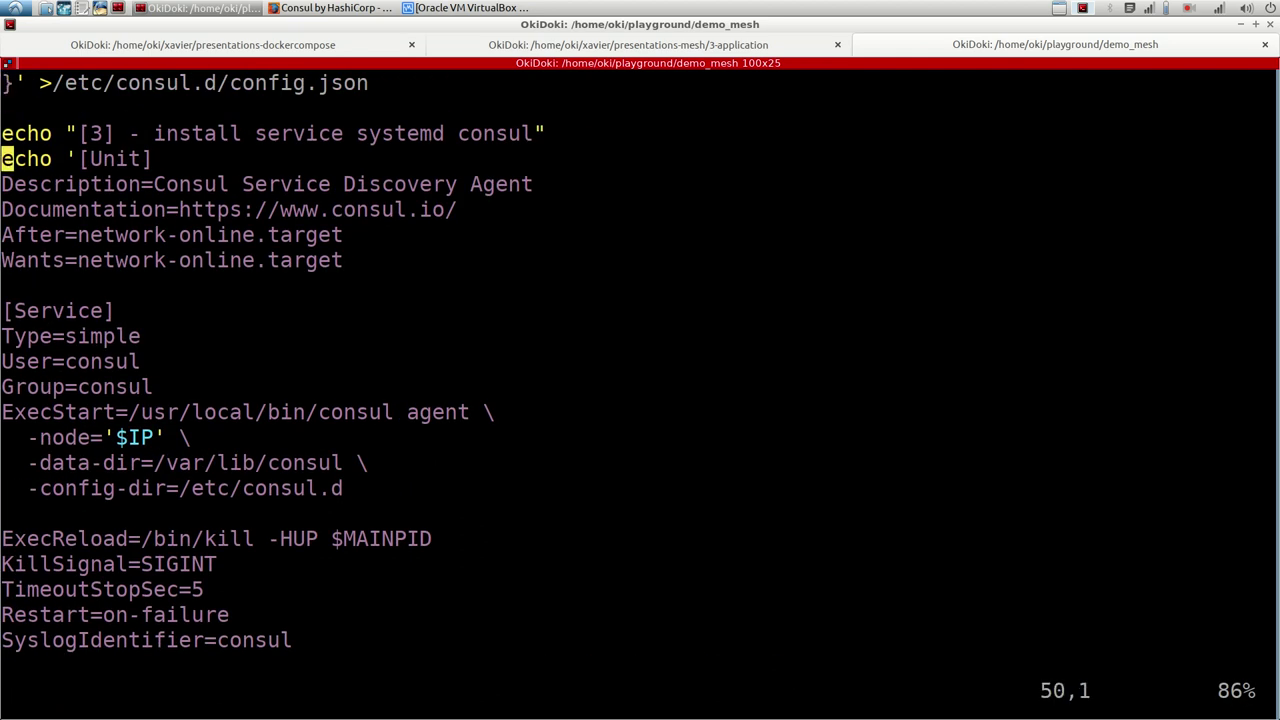
key("Up")
key("Up")
key("u")
key("Down")
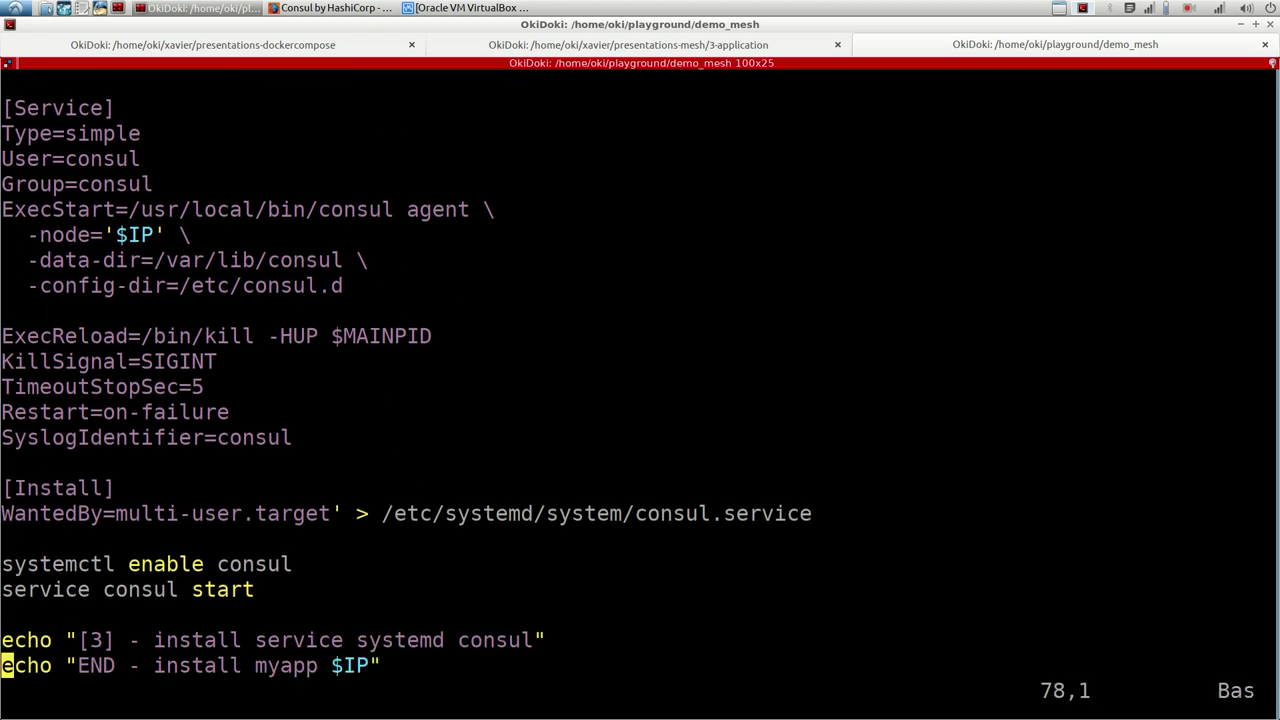
Insert a blank line before the END message and renumber the copied echo line to [4]
key("i")
key("Return")
key("Up")
key("Up")
key("Right")
key("Right")
key("Right")
key("Right")
key("Right")
key("Right")
key("Right")
key("Right")
key("Right")
key("Left")
key("Left")
key("Delete")
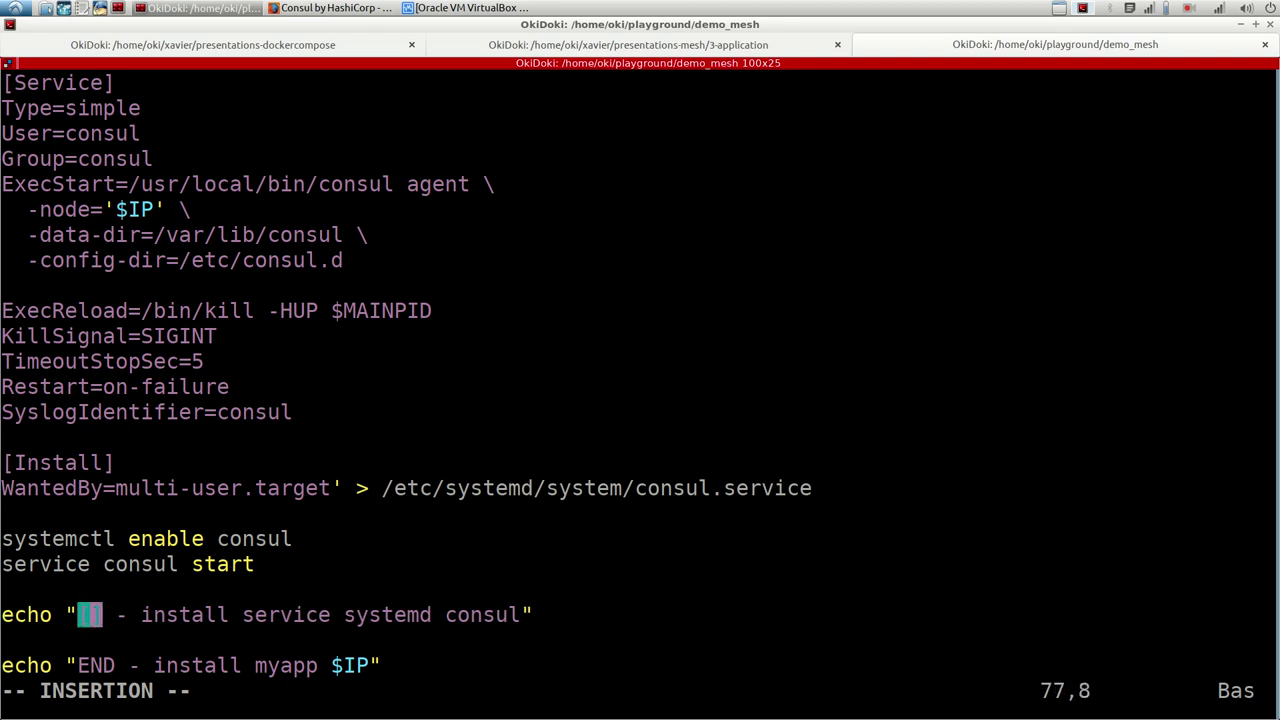
type("4")
Reword the [4] echo message to "install myapp" and open new blank lines beneath it
key("Right")
key("Right")
key("Right")
key("Right")
key("Right")
key("Right")
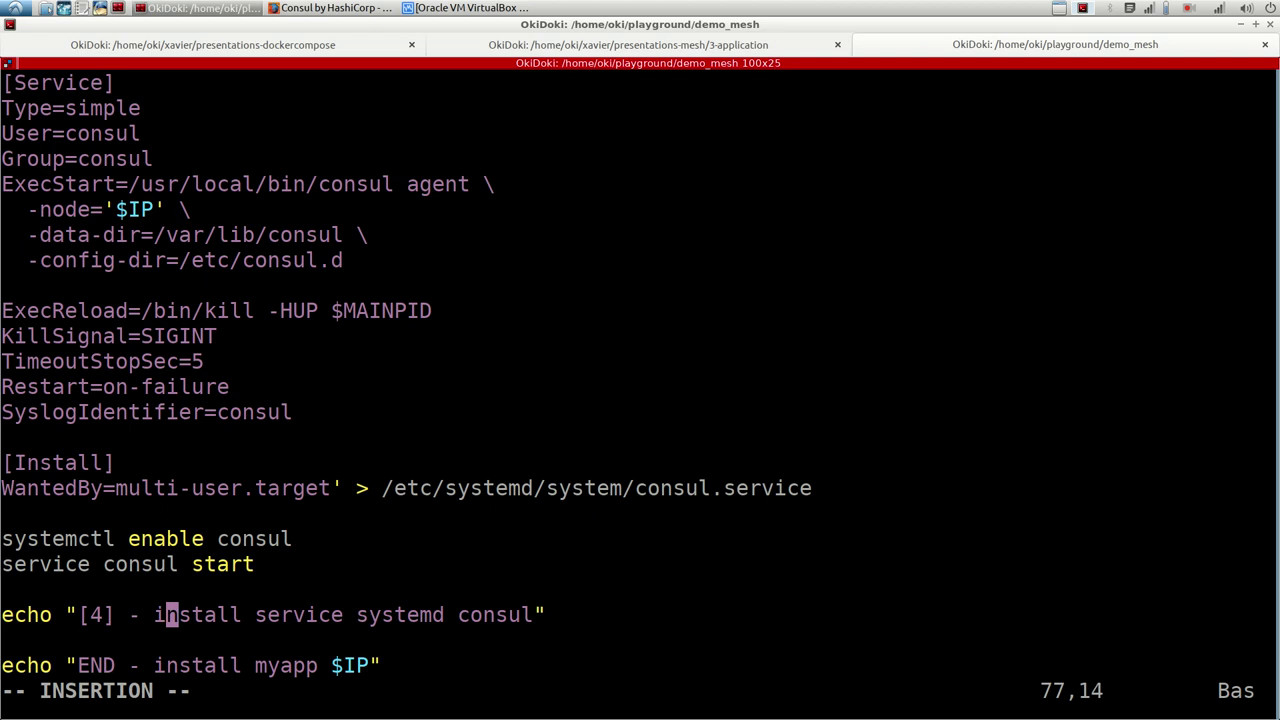
key("Right")
key("Right")
key("Right")
key("Right")
key("Right")
key("Right")
key("Delete")
key("Delete")
key("Delete")
key("Delete")
key("Delete")
key("Delete")
key("Delete")
key("Delete")
key("Delete")
key("Delete")
key("Delete")
key("Delete")
key("Delete")
key("Delete")
key("Delete")
key("Delete")
key("Delete")
key("Delete")
key("Delete")
key("Delete")
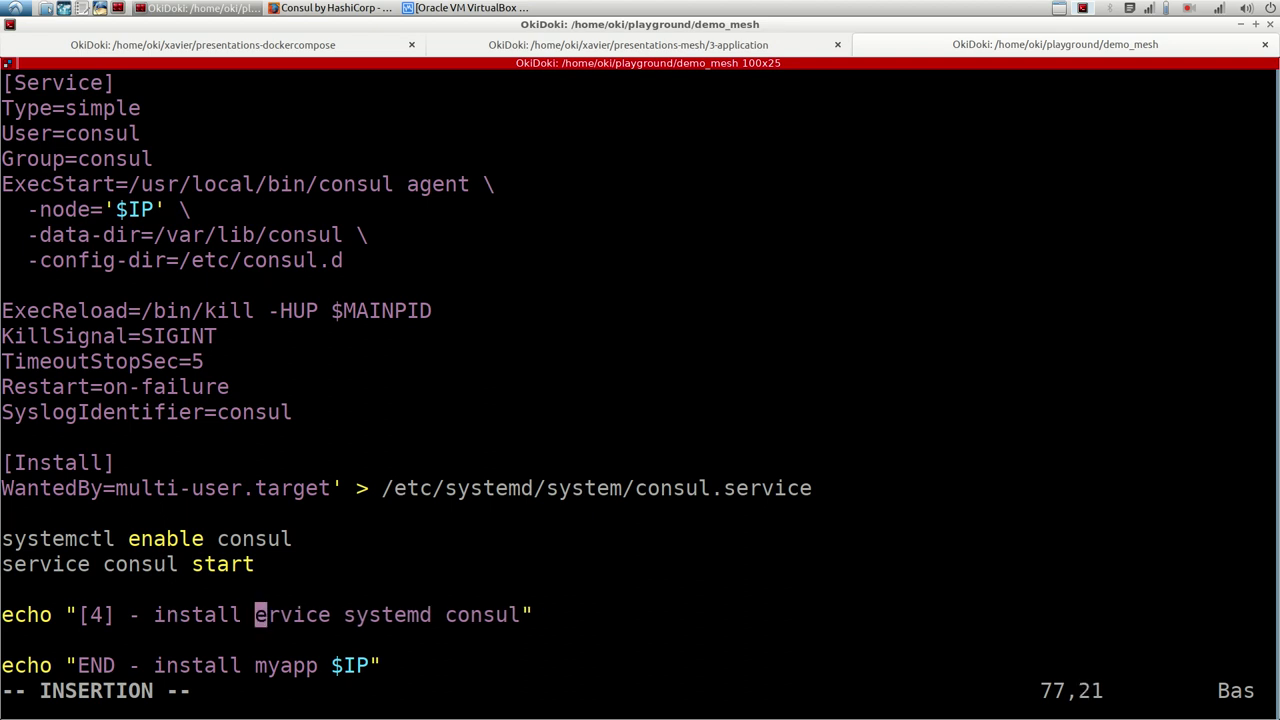
type("myapp")
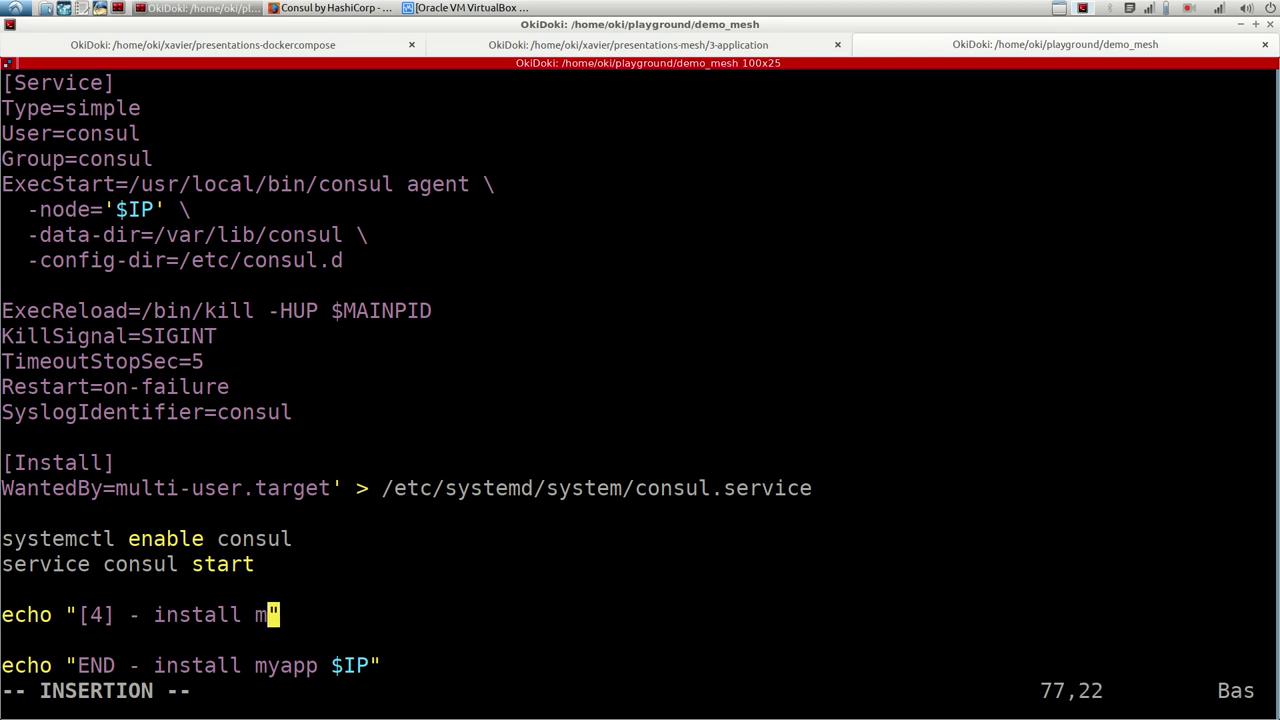
key("Right")
key("Return")
key("Return")
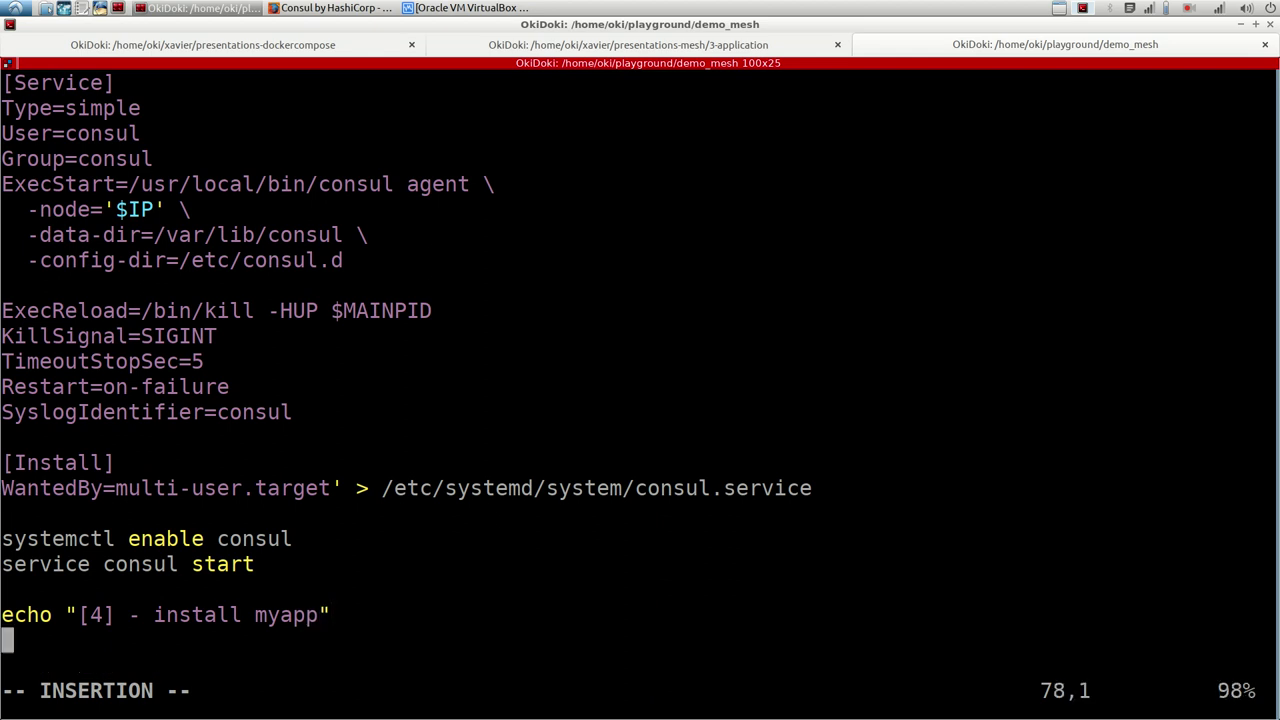
Copy the Python and Prometheus installation code, from pip install to chmod 755, from the presentation slide into install_myapp.sh below the [4] echo line
key("ctrl+Page_Up")
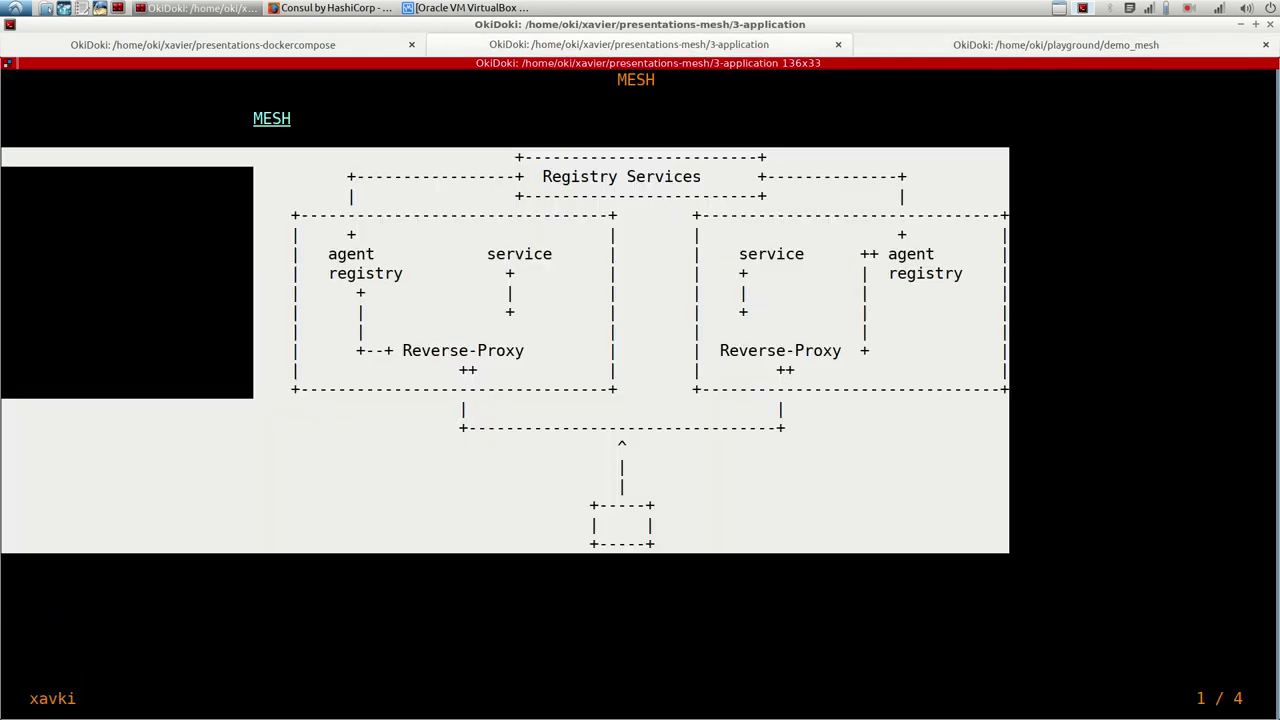
key("Right")
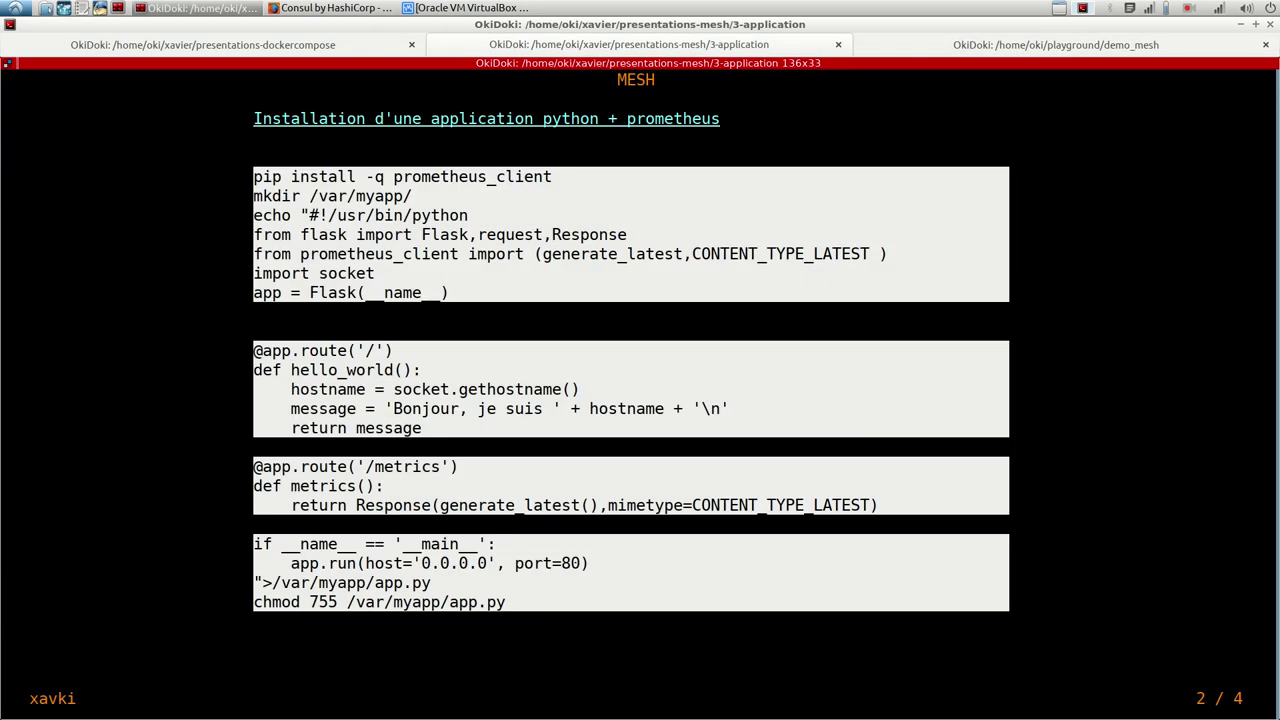
left_click_drag(1265, 603, 253, 176)
right_click(253, 176)
left_click(290, 180)
key("ctrl+Page_Down")
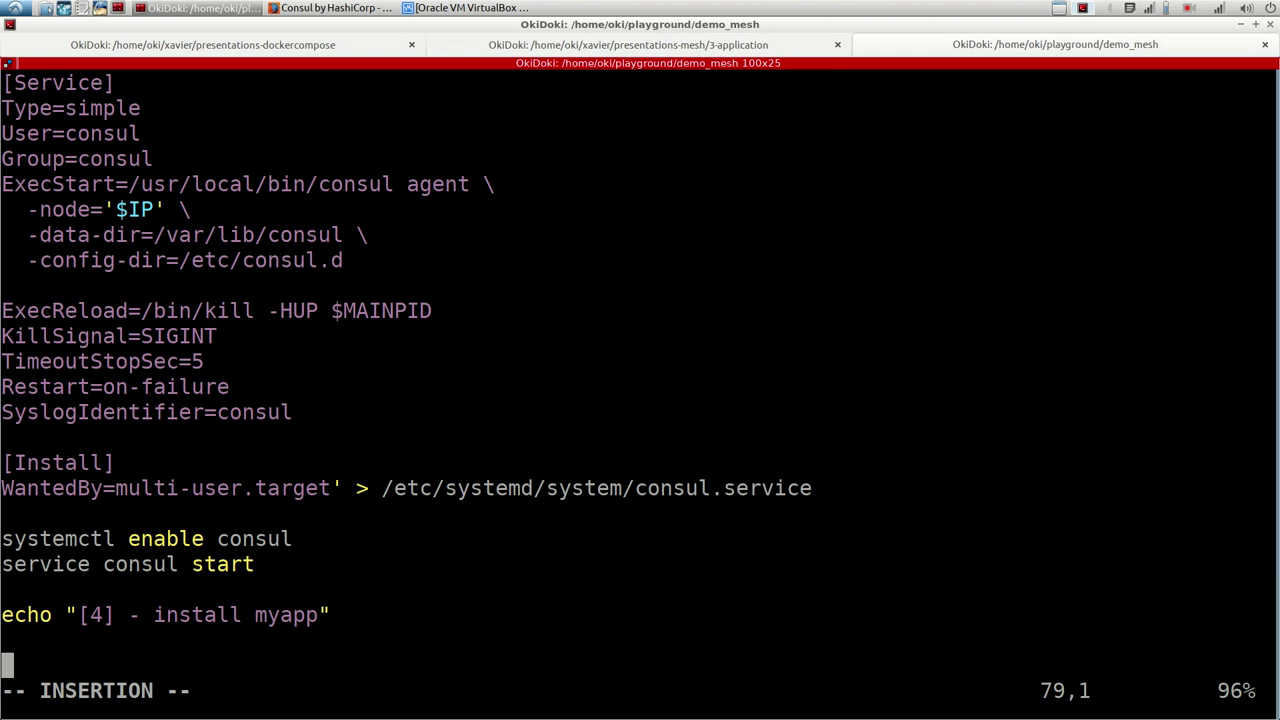
key("ctrl+shift+v")
Review the pasted application code back up to its opening pip install line
key("Up")
key("Up")
key("Up")
key("Up")
key("Up")
key("Up")
key("Up")
key("Up")
key("Up")
key("Up")
key("Up")
key("Up")
key("Up")
key("Up")
key("Up")
key("Up")
key("Up")
key("Up")
key("Up")
key("Up")
key("Down")
key("Down")
key("Down")
key("Down")
key("Down")
key("Down")
key("Down")
key("Down")
key("Down")
key("Down")
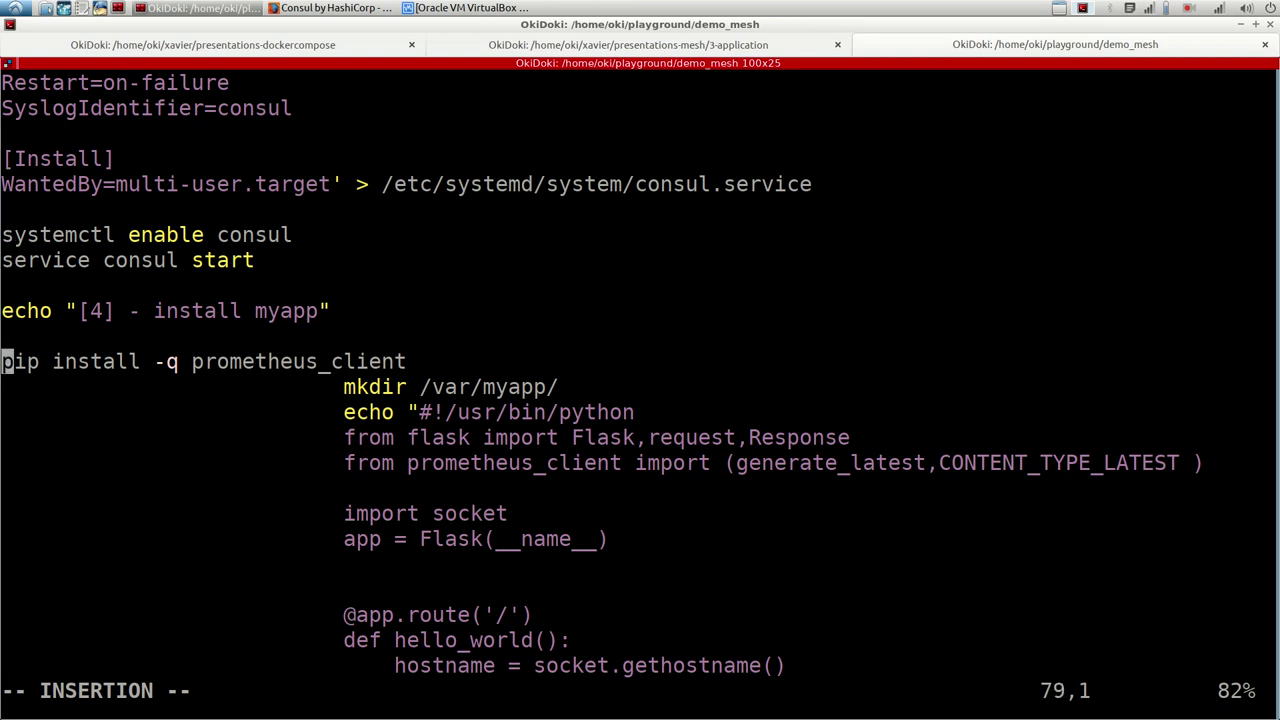
Add the python-pip package after dnsutils in the apt-get install line of the [1] Consul section
key("Up")
key("Up")
key("Up")
key("Up")
key("Up")
key("Up")
key("Up")
key("Up")
key("Up")
key("Up")
key("Up")
key("Up")
key("Up")
key("Up")
key("Up")
key("Up")
key("Up")
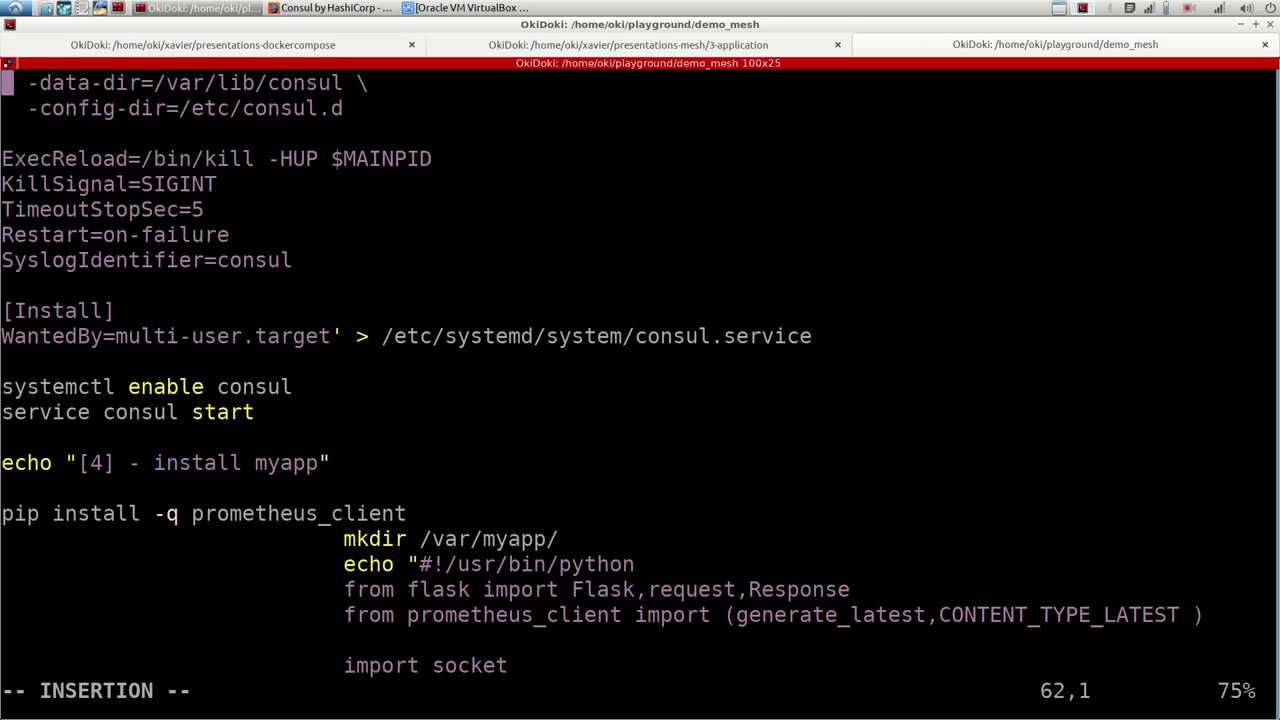
key("Up")
key("Up")
key("Up")
key("Up")
key("Up")
key("Up")
key("Up")
key("Up")
key("Up")
key("Up")
key("Up")
key("Up")
key("Up")
key("Up")
key("Up")
key("Up")
key("Up")
key("Up")
key("Up")
key("Up")
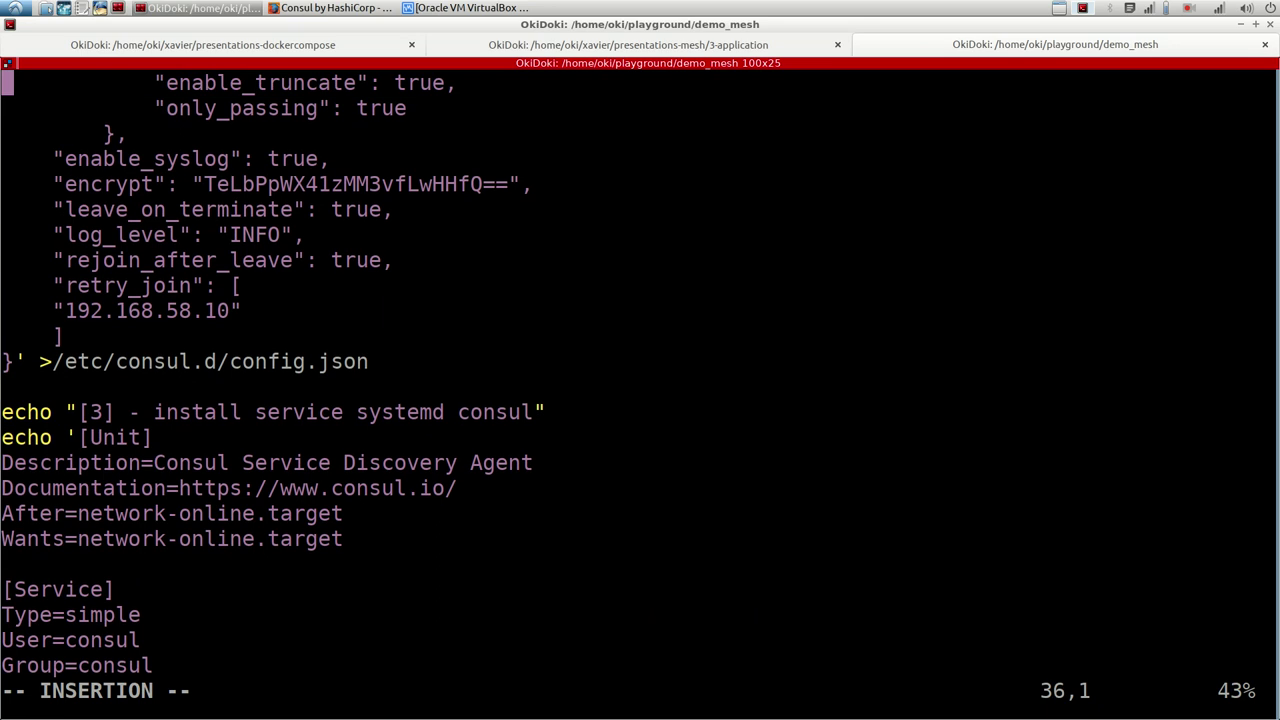
key("Up")
key("Up")
key("Up")
key("Up")
key("Up")
key("Up")
key("Up")
key("Up")
key("Up")
key("Up")
key("Up")
key("Up")
key("Up")
key("Up")
key("Up")
key("Up")
key("Up")
key("Up")
key("Up")
key("Up")
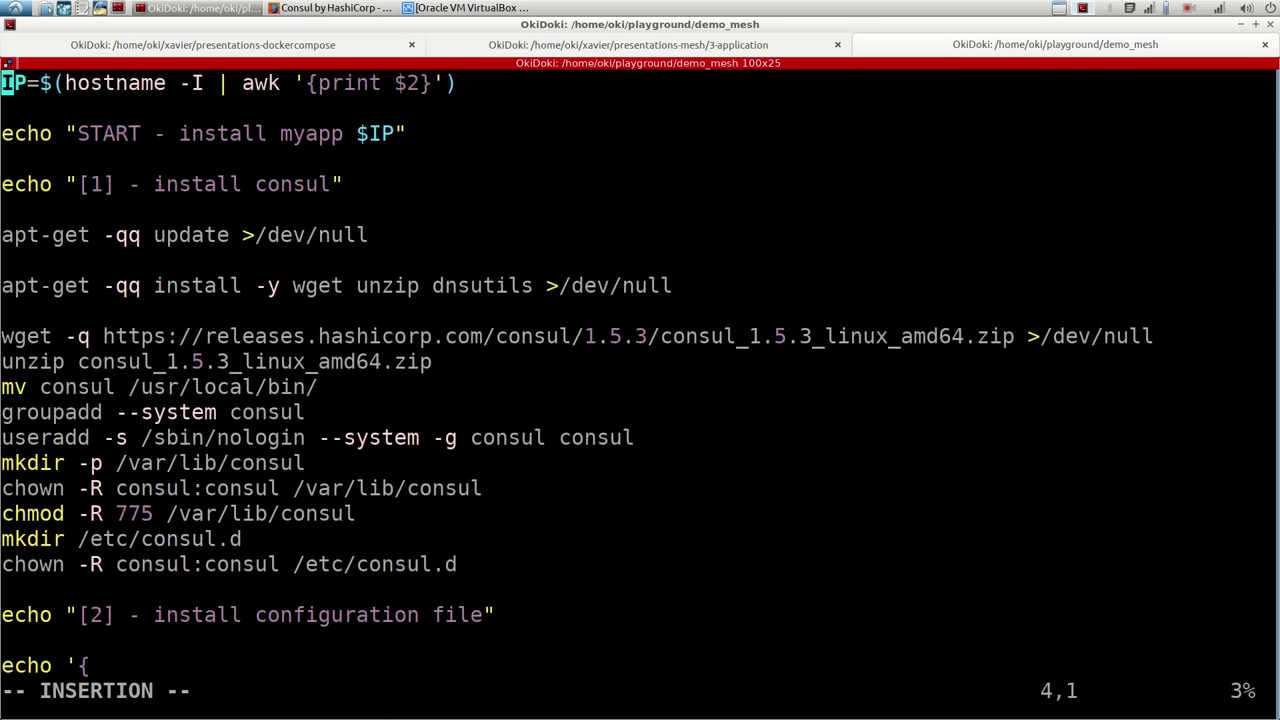
key("Down")
key("Down")
key("Down")
key("Down")
key("Down")
key("Down")
key("Down")
key("Down")
key("Right")
key("Right")
key("Right")
key("Right")
key("Right")
key("Right")
key("Right")
key("Right")
key("Right")
key("Right")
key("Right")
key("Right")
key("Right")
key("Right")
key("Right")
key("Right")
key("Right")
key("Right")
key("Right")
key("Right")
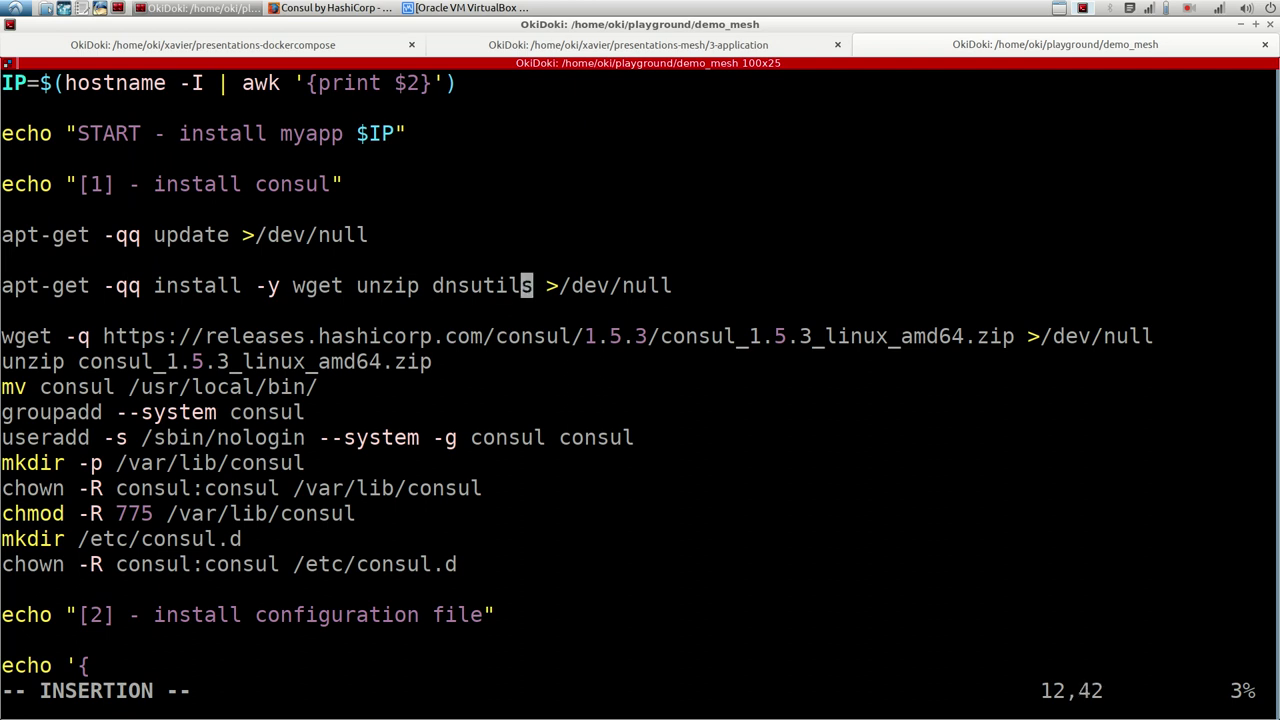
key("Right")
type("a")
key("BackSpace")
type("pyth")
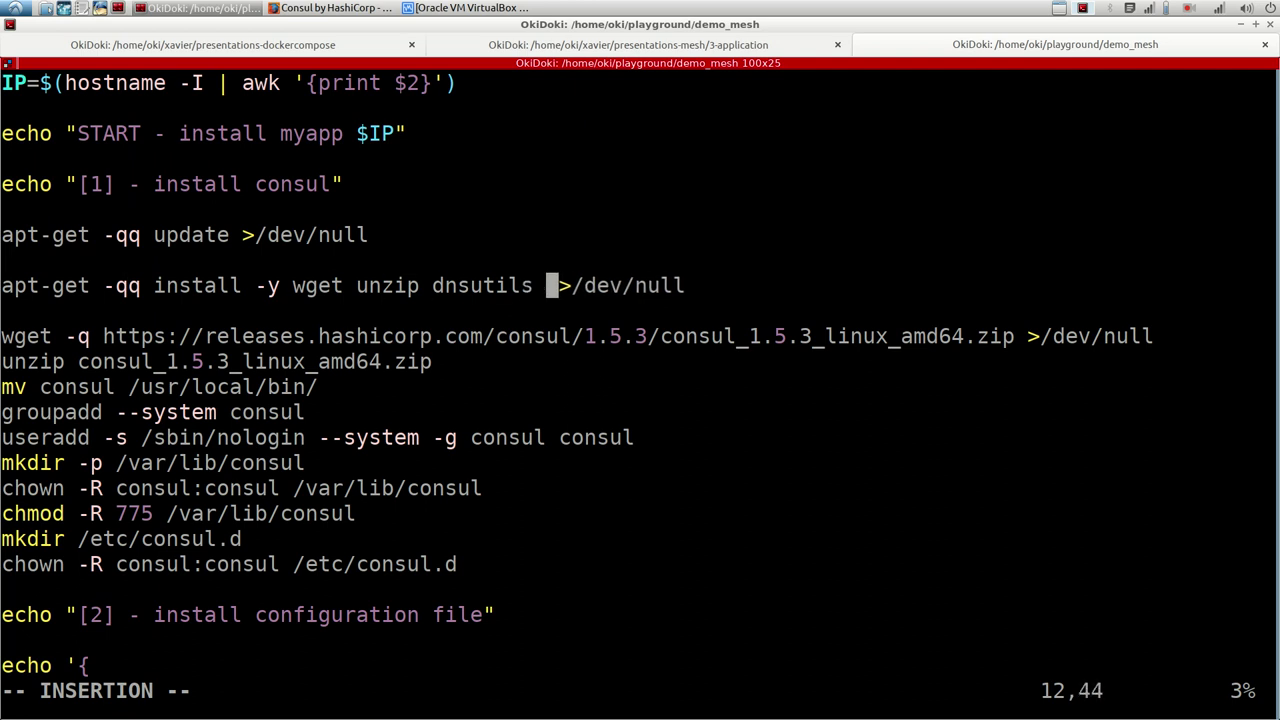
type("on-pip")
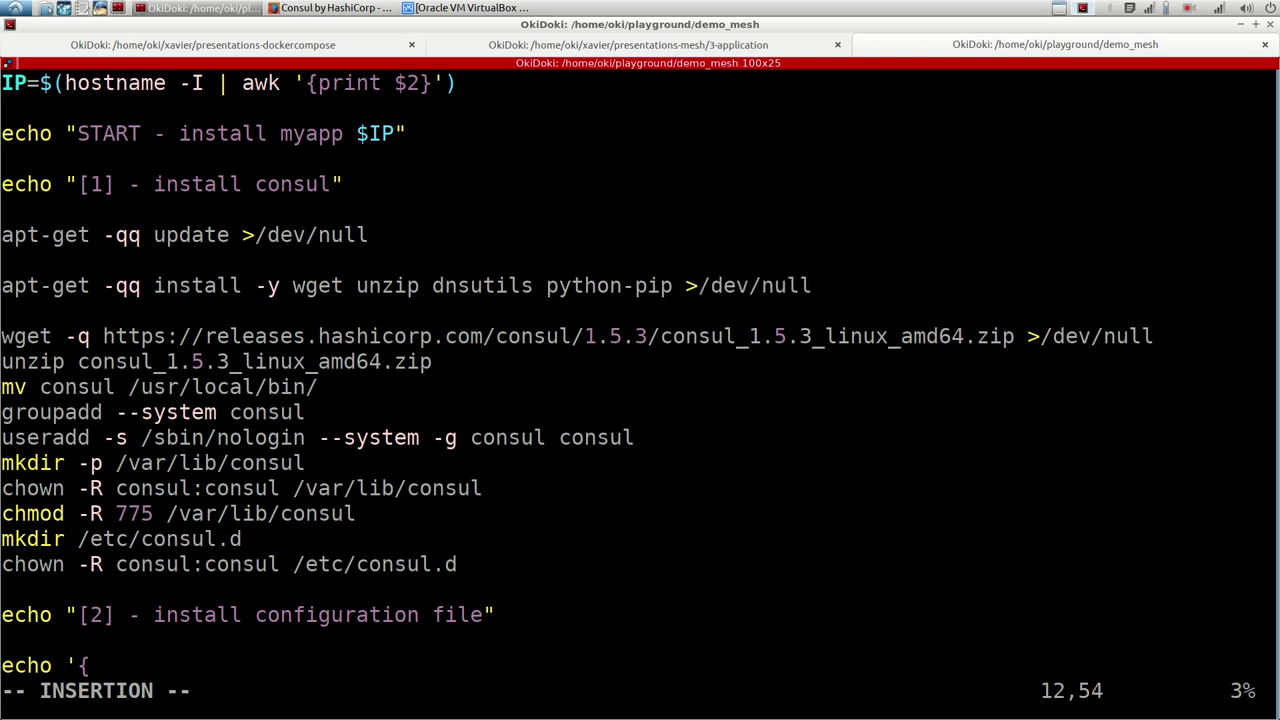
Save install_myapp.sh and exit the editor
key("Escape")
type(":wq")
key("Return")
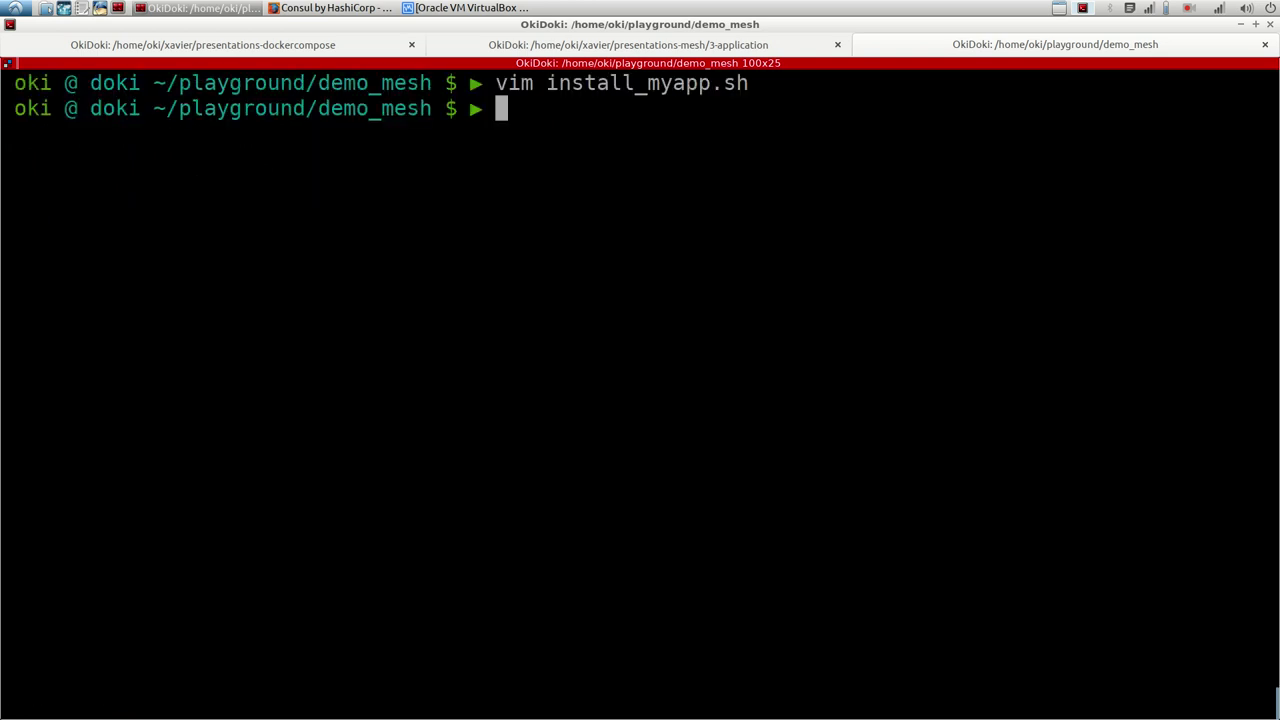
Reopen install_myapp.sh in vim at the mkdir line of the pasted application code in section [4]
key("Up")
key("Return")
key("j")
key("j")
key("j")
key("j")
key("j")
key("j")
key("j")
key("j")
key("j")
key("j")
key("j")
key("j")
key("j")
key("j")
key("j")
key("j")
key("j")
key("j")
key("j")
key("j")
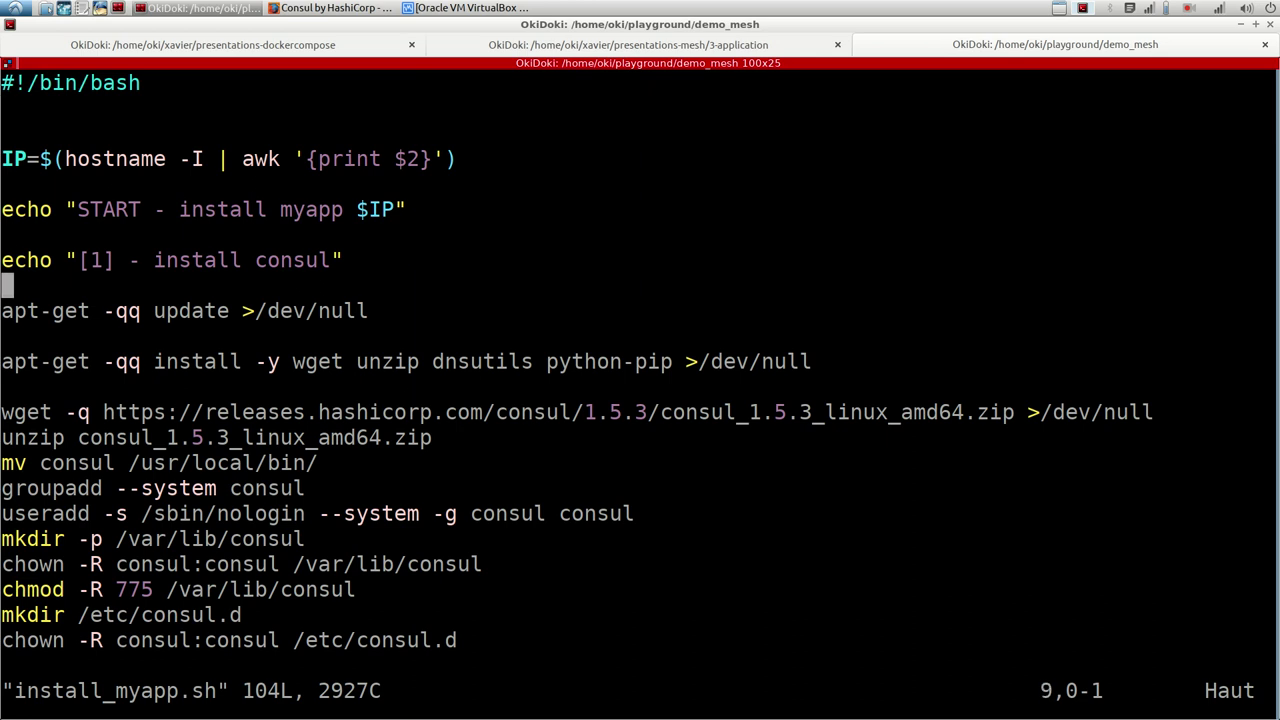
key("j")
key("j")
key("j")
key("j")
key("j")
key("j")
key("j")
key("j")
key("j")
key("j")
key("j")
key("j")
key("j")
key("j")
key("j")
key("j")
key("j")
key("j")
key("j")
key("j")
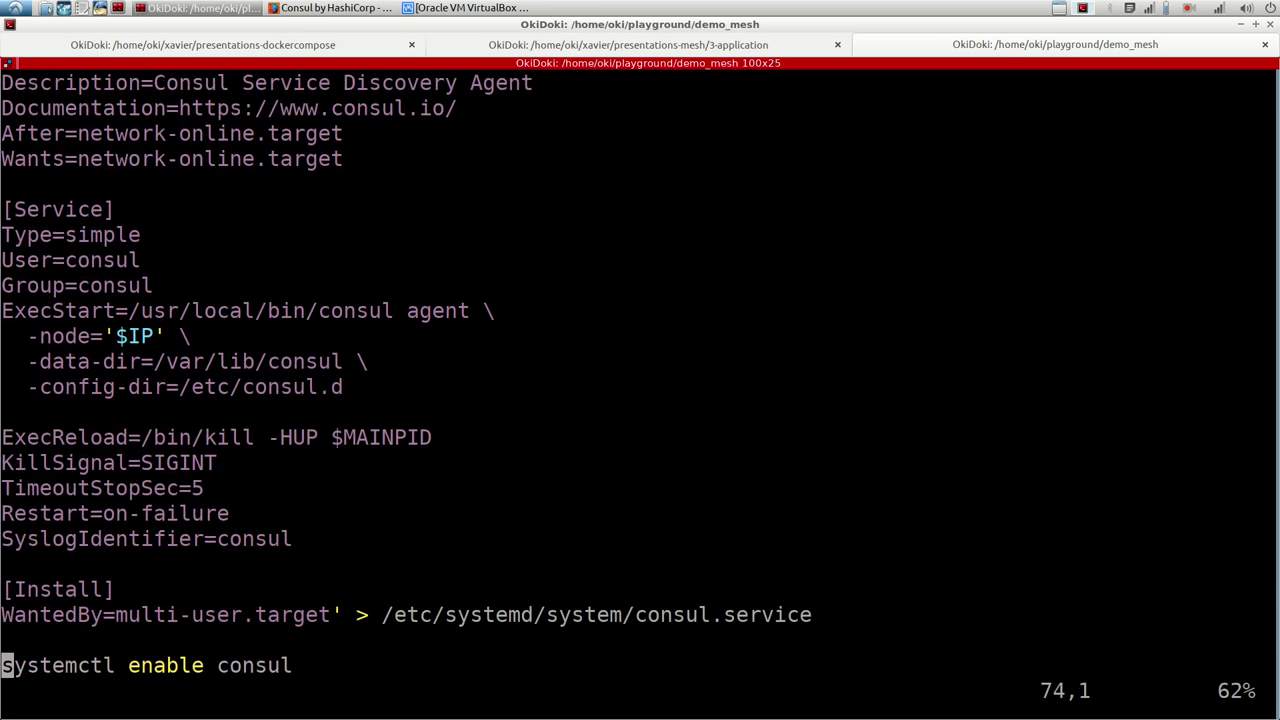
key("k")
key("k")
key("k")
key("k")
key("k")
key("k")
key("k")
key("k")
key("k")
key("k")
key("k")
key("k")
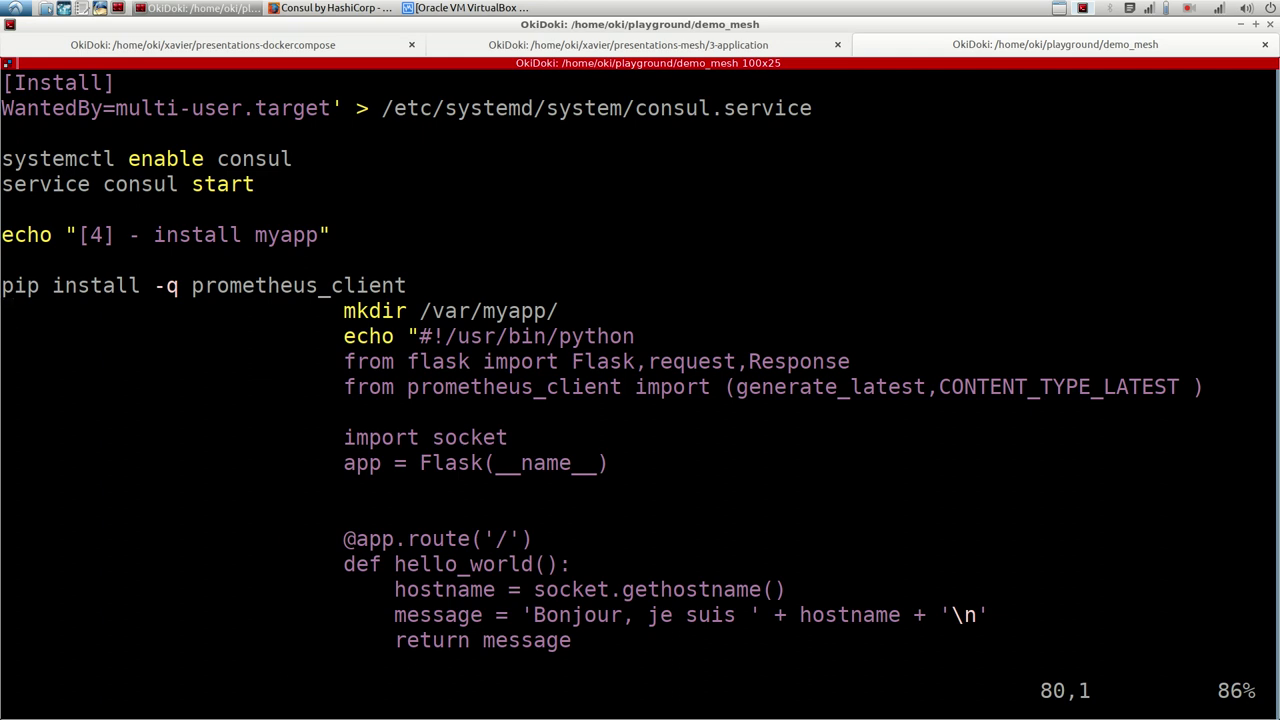
Remove all leading indentation from the mkdir /var/myapp/ line so it starts at the first column
key("x")
key("x")
key("x")
key("x")
key("x")
key("x")
key("x")
key("x")
key("x")
key("x")
key("x")
key("x")
key("x")
key("x")
key("x")
key("x")
key("x")
key("x")
key("x")
key("x")
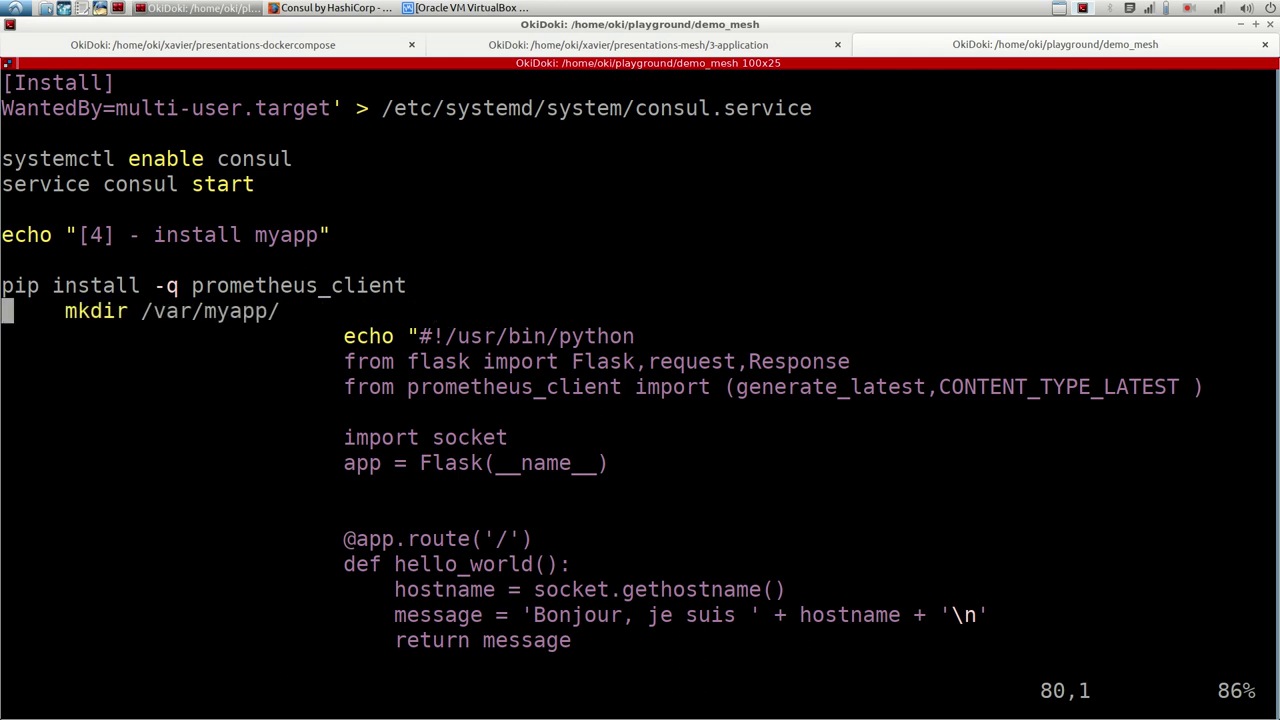
key("x")
key("x")
key("x")
Remove the leading indentation from the echo "#!/usr/bin/python line below the mkdir command
key("j")
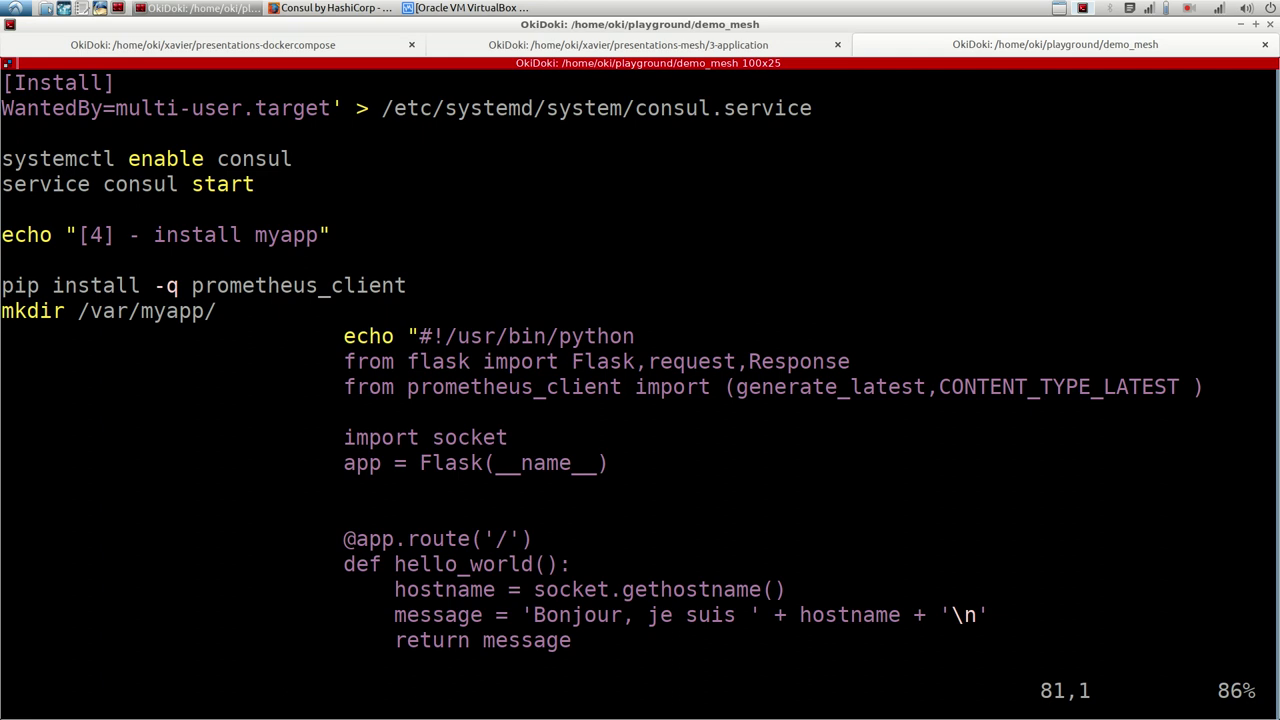
key("Return")
key("k")
key("a")
key("Left")
key("BackSpace")
key("BackSpace")
key("BackSpace")
key("BackSpace")
key("BackSpace")
key("BackSpace")
key("BackSpace")
key("BackSpace")
key("BackSpace")
key("BackSpace")
key("BackSpace")
key("BackSpace")
key("BackSpace")
key("BackSpace")
key("BackSpace")
key("BackSpace")
key("BackSpace")
key("BackSpace")
key("BackSpace")
key("BackSpace")
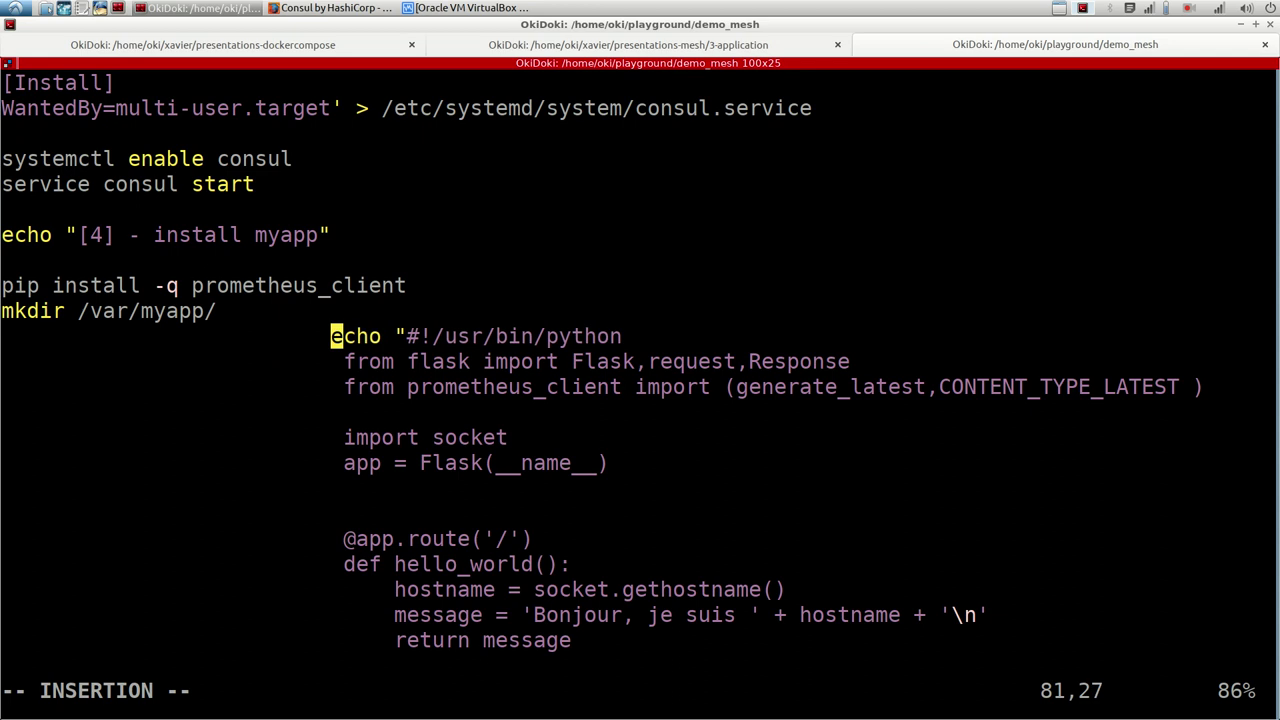
Remove the leading indentation from the from flask import Flask,request,Response line
key("Down")
key("Delete")
key("Delete")
key("Delete")
key("Delete")
key("Delete")
key("Delete")
key("Delete")
key("Delete")
key("Delete")
key("Delete")
key("Delete")
key("Delete")
key("Delete")
key("Delete")
key("Delete")
key("Delete")
key("Delete")
key("Delete")
key("Delete")
key("Delete")
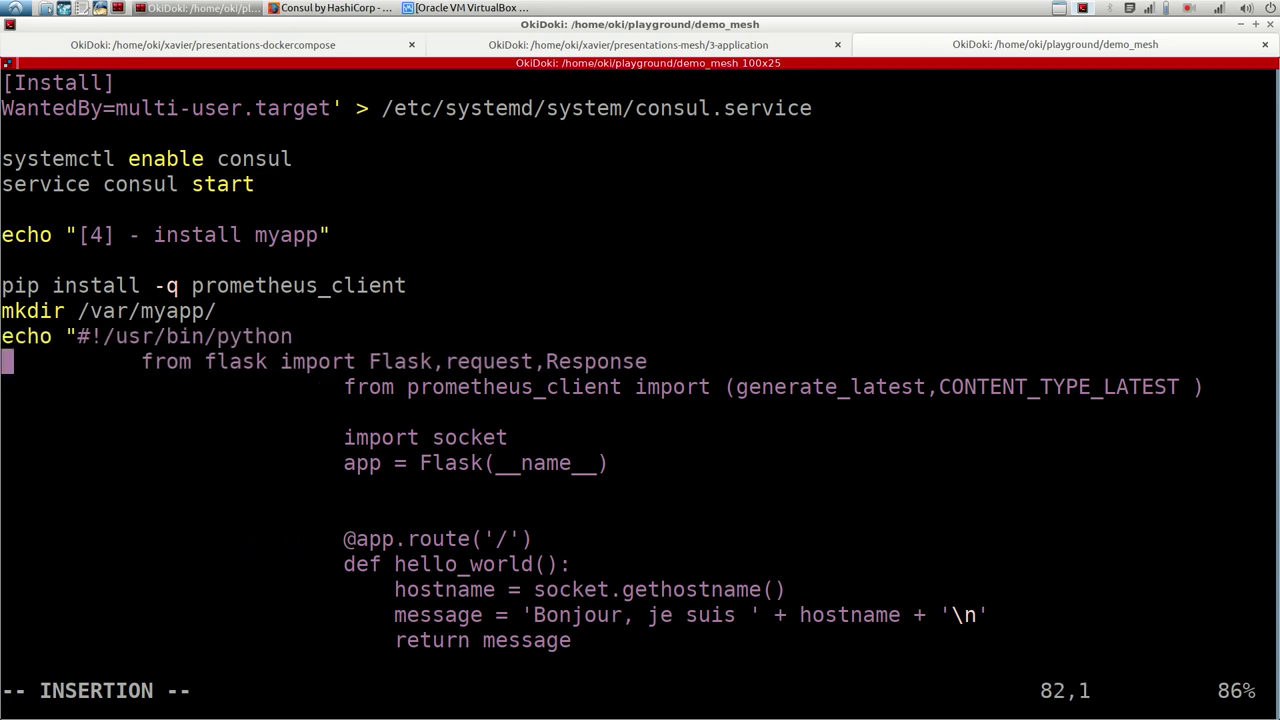
Remove the leading indentation from the from prometheus_client import (generate_latest,CONTENT_TYPE_LATEST ) line
key("Down")
key("Delete")
key("Delete")
key("Delete")
key("Delete")
key("Delete")
key("Delete")
key("Delete")
key("Delete")
key("Delete")
key("Delete")
key("Delete")
key("Delete")
key("Delete")
key("Delete")
key("Delete")
key("Delete")
key("Delete")
key("Delete")
key("Delete")
key("Delete")
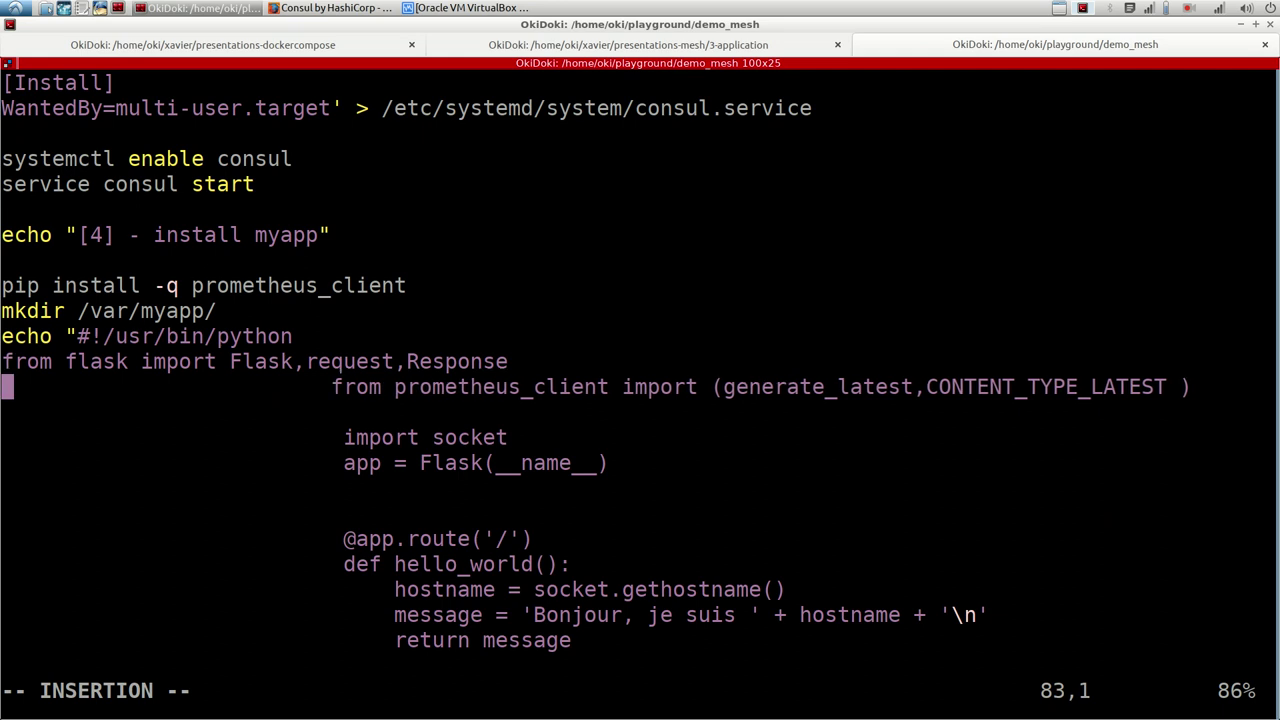
key("Delete")
key("Delete")
key("Delete")
key("Delete")
key("Delete")
key("Delete")
key("Delete")
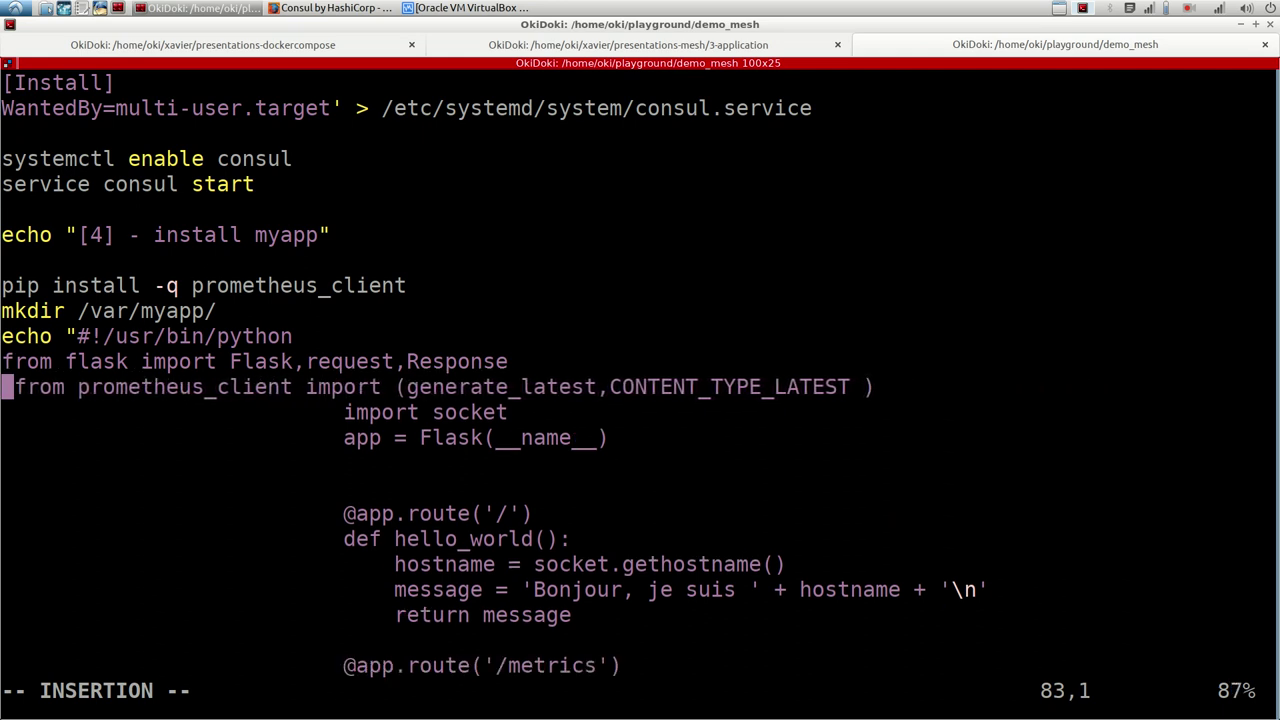
Remove the leading indentation from the import socket line so it starts at the first column
key("Down")
key("Delete")
key("Delete")
key("Delete")
key("Delete")
key("Delete")
key("Delete")
key("Delete")
key("Delete")
key("Delete")
key("Delete")
key("Delete")
key("Delete")
key("Delete")
key("Delete")
key("Delete")
key("Delete")
key("Delete")
key("Delete")
key("Delete")
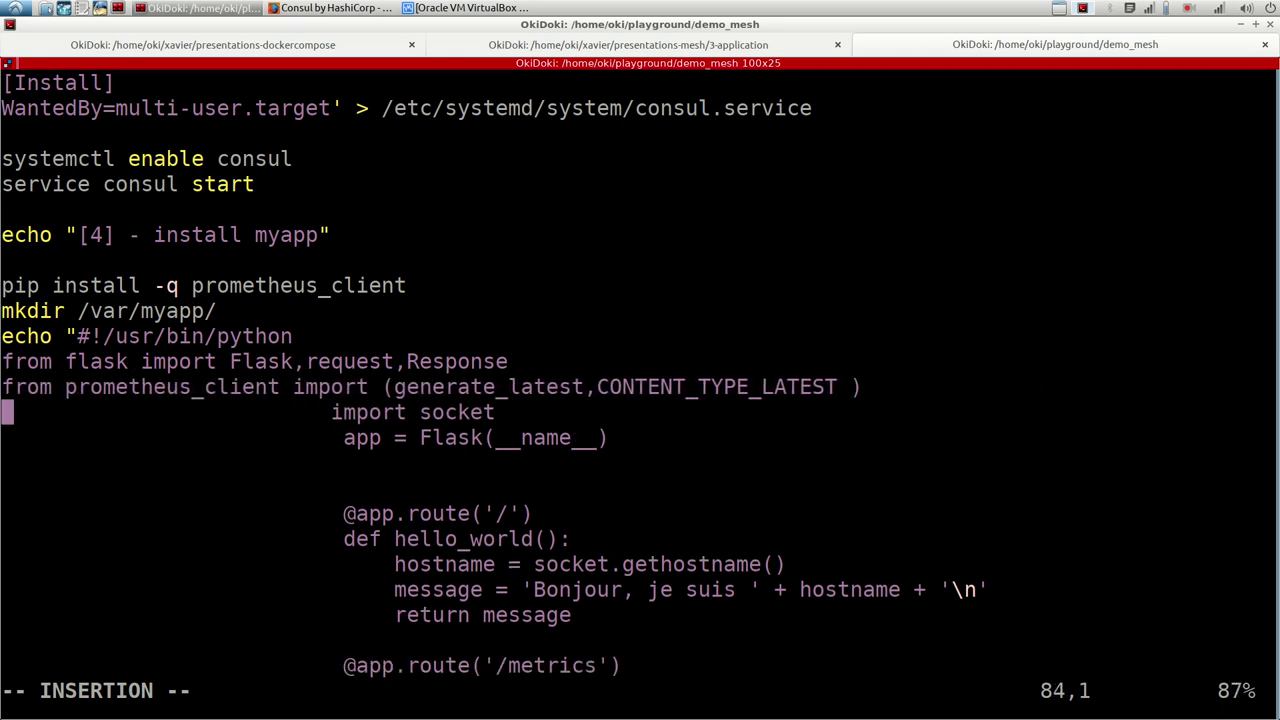
key("Delete")
key("Delete")
key("Delete")
key("Delete")
key("Delete")
key("Delete")
key("Delete")
key("Delete")
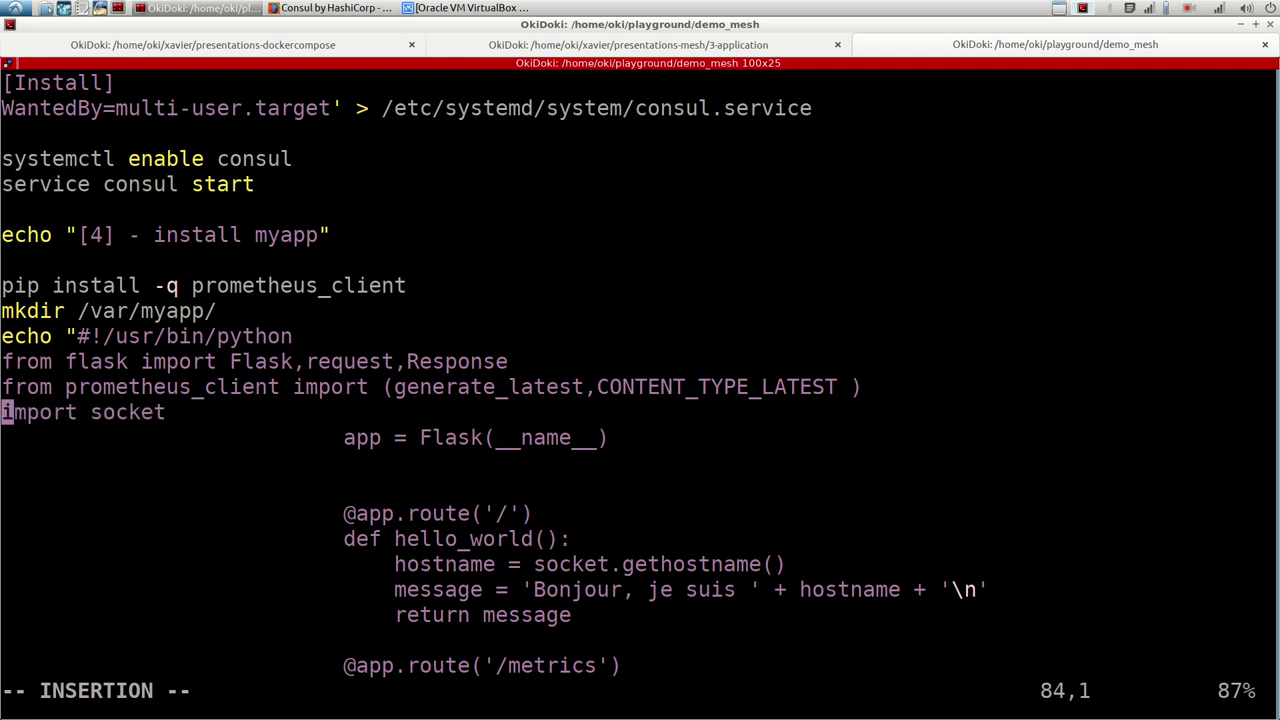
Remove the leading indentation from the app = Flask(__name__) line below the imports
key("Down")
key("Delete")
key("Delete")
key("Delete")
key("Delete")
key("Delete")
key("Delete")
key("Delete")
key("Delete")
key("Delete")
key("Delete")
key("Delete")
key("Delete")
key("Delete")
key("Delete")
key("Delete")
key("Delete")
key("Delete")
key("Delete")
key("Delete")
key("Delete")
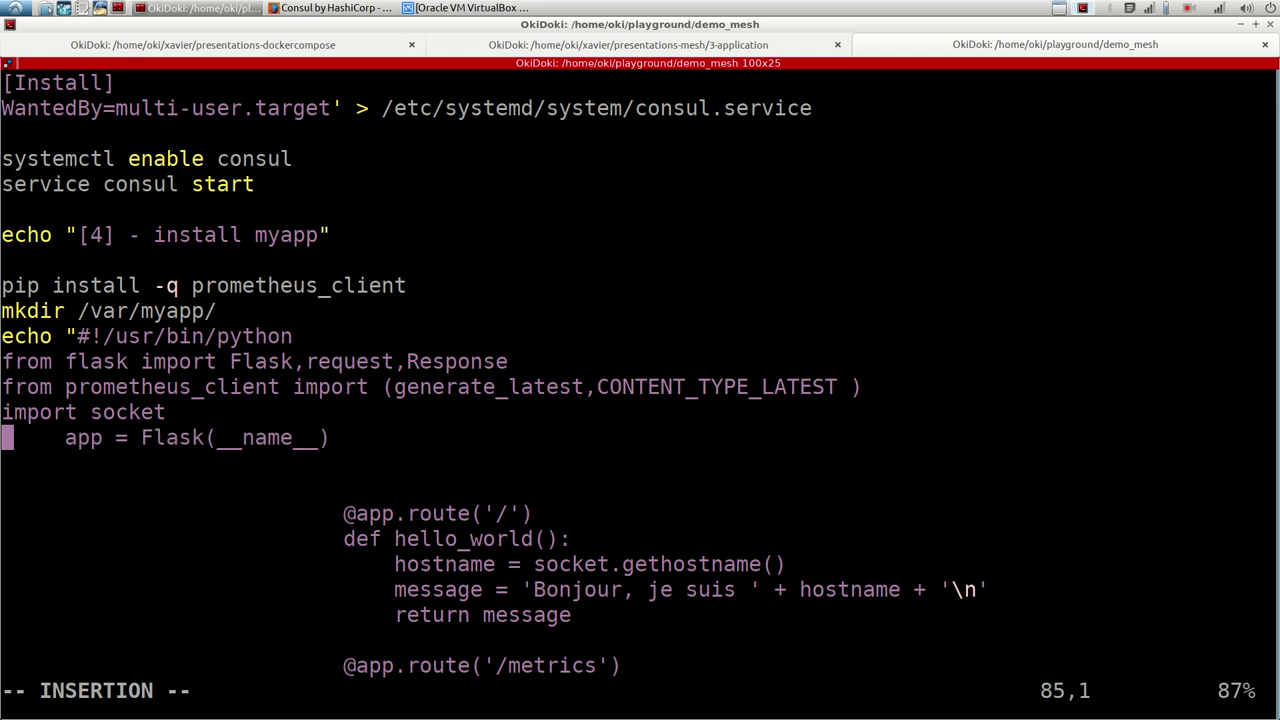
key("Down")
key("Down")
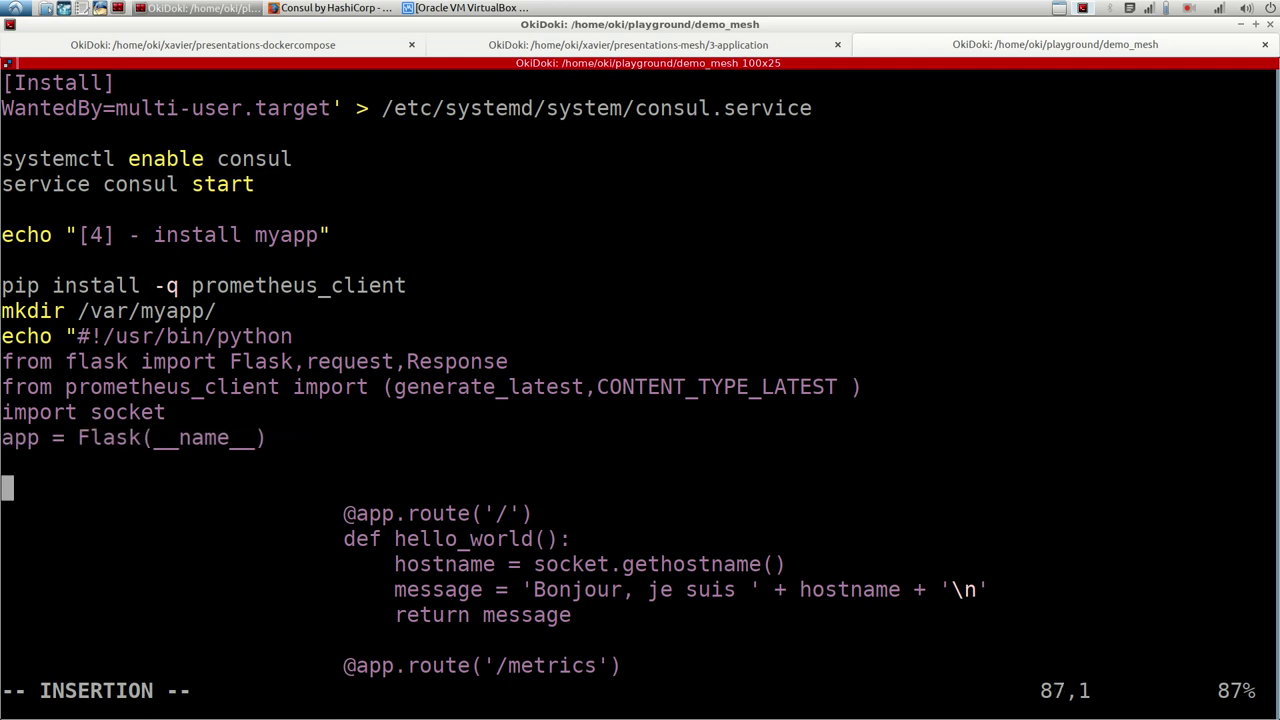
key("Down")
key("Delete")
key("Delete")
key("Delete")
key("Delete")
key("Delete")
key("Delete")
key("Delete")
key("Delete")
key("Delete")
key("Delete")
key("Delete")
key("Delete")
key("Delete")
key("Delete")
key("Delete")
key("Delete")
key("Delete")
key("Delete")
key("Delete")
key("Delete")
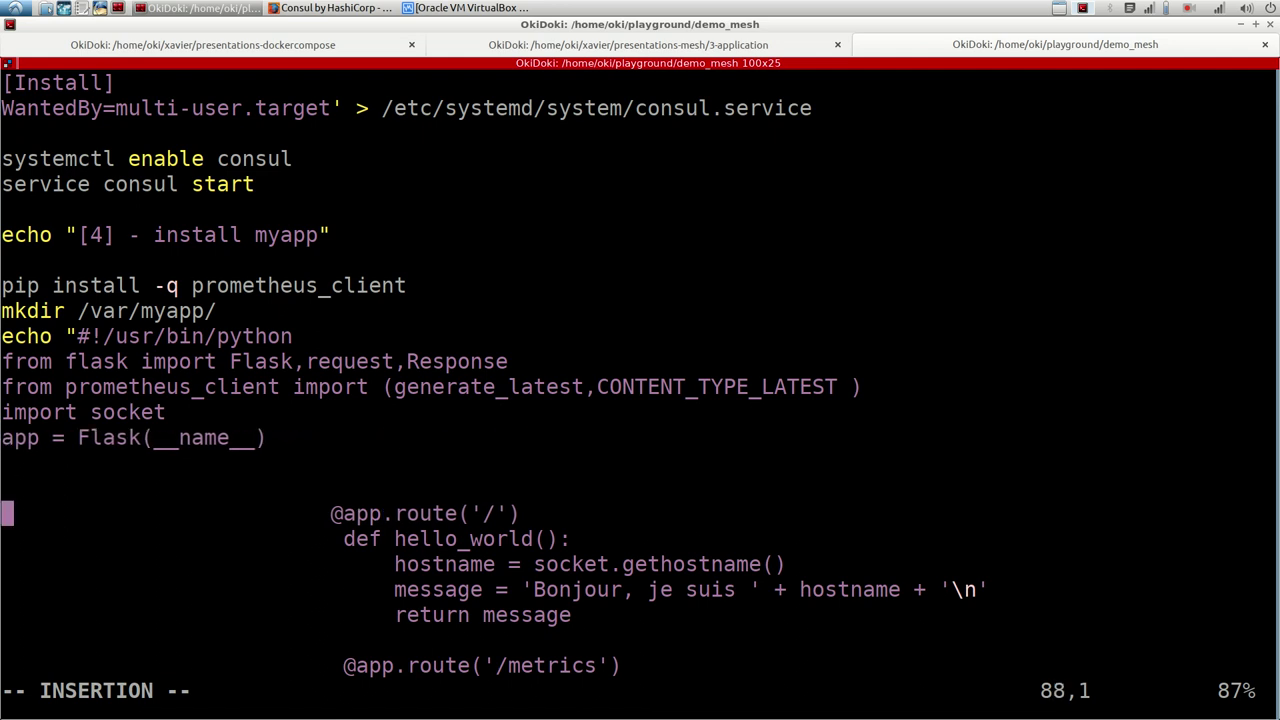
Remove the leading indentation from the def hello_world(): line so it aligns with its route decorator
key("Down")
key("Delete")
key("Delete")
key("Delete")
key("Delete")
key("Delete")
key("Delete")
key("Delete")
key("Delete")
key("Delete")
key("Delete")
key("Delete")
key("Delete")
key("Delete")
key("Delete")
key("Delete")
key("Delete")
key("Delete")
key("Delete")
key("Delete")
key("Delete")
key("Delete")
key("Delete")
key("Delete")
key("Delete")
key("Delete")
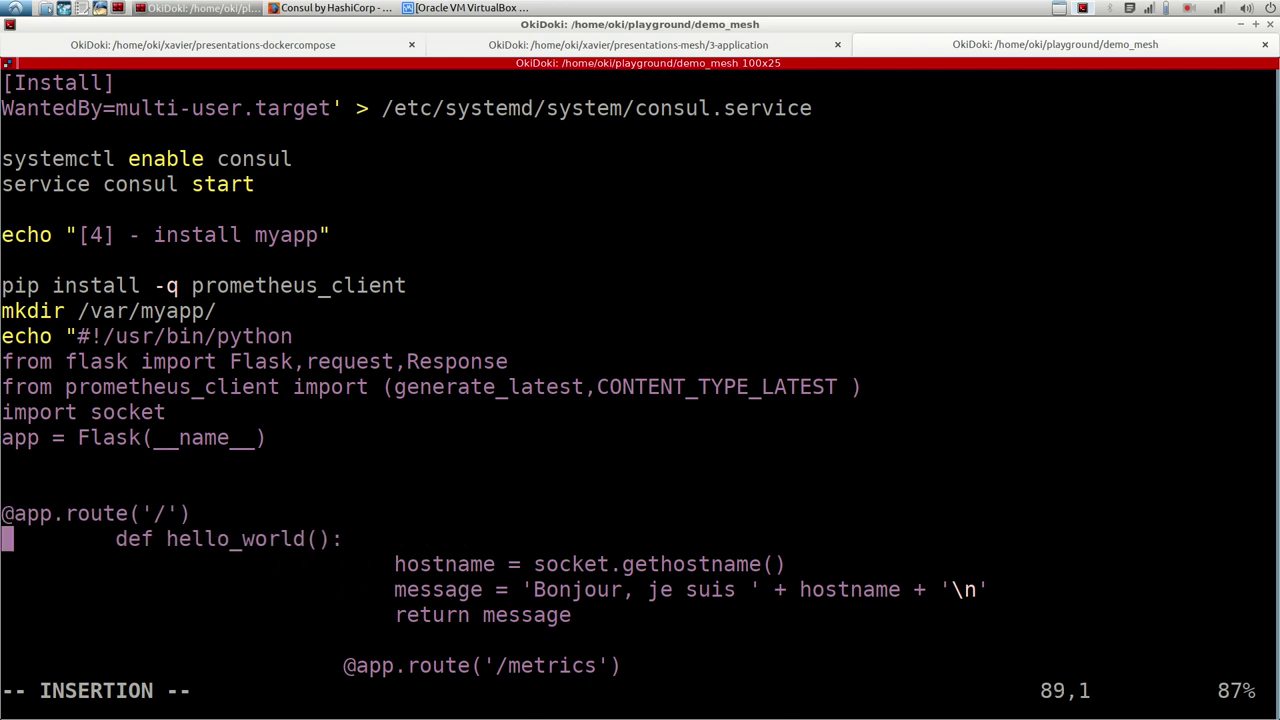
key("Delete")
Reduce the indentation of the hostname = socket.gethostname() line to two spaces inside the hello_world function
key("Down")
key("Delete")
key("Delete")
key("Delete")
key("Delete")
key("Delete")
key("Delete")
key("Delete")
key("Delete")
key("Delete")
key("Delete")
key("Delete")
key("Delete")
key("Delete")
key("Delete")
key("Delete")
key("Delete")
key("Delete")
key("Delete")
key("Delete")
key("Delete")
key("Delete")
key("Delete")
key("Delete")
key("Delete")
key("Delete")
key("Delete")
key("Delete")
key("Delete")
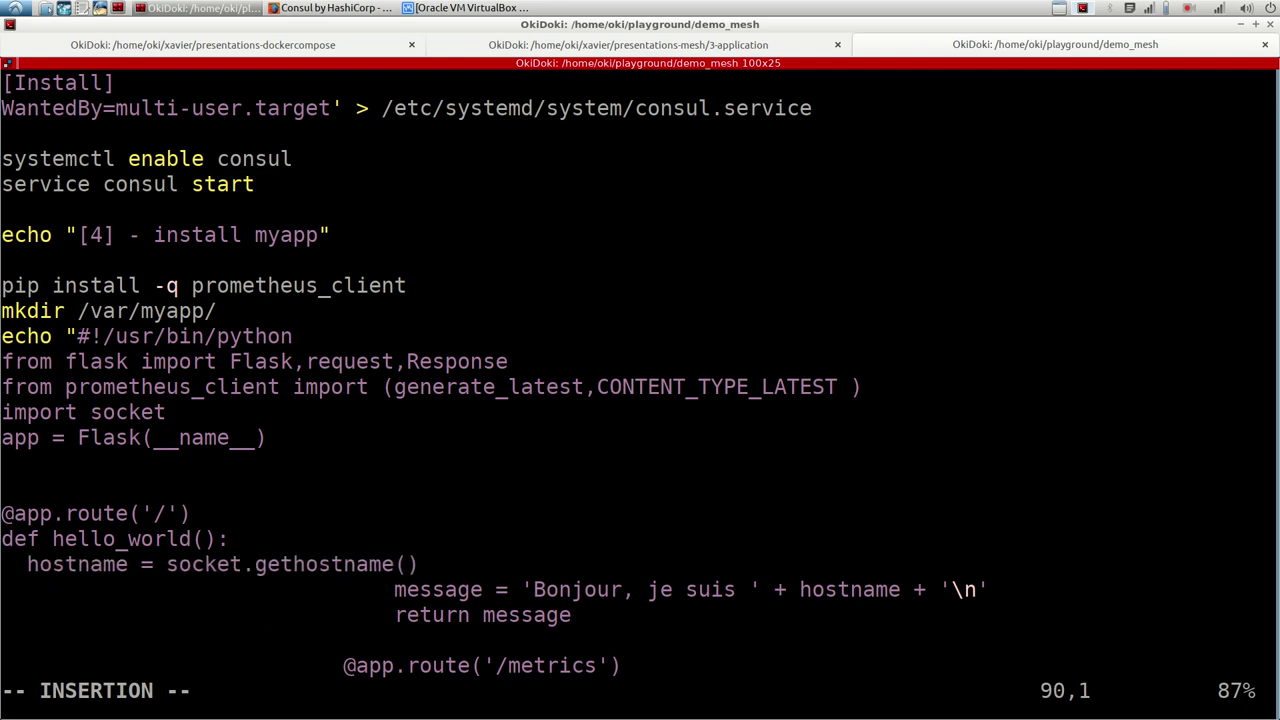
Reduce the indentation of the message = 'Bonjour, je suis ' line to two spaces inside the hello_world function
key("Down")
key("Delete")
key("Delete")
key("Delete")
key("Delete")
key("Delete")
key("Delete")
key("Delete")
key("Delete")
key("Delete")
key("Delete")
key("Delete")
key("Delete")
key("Delete")
key("Delete")
key("Delete")
key("Delete")
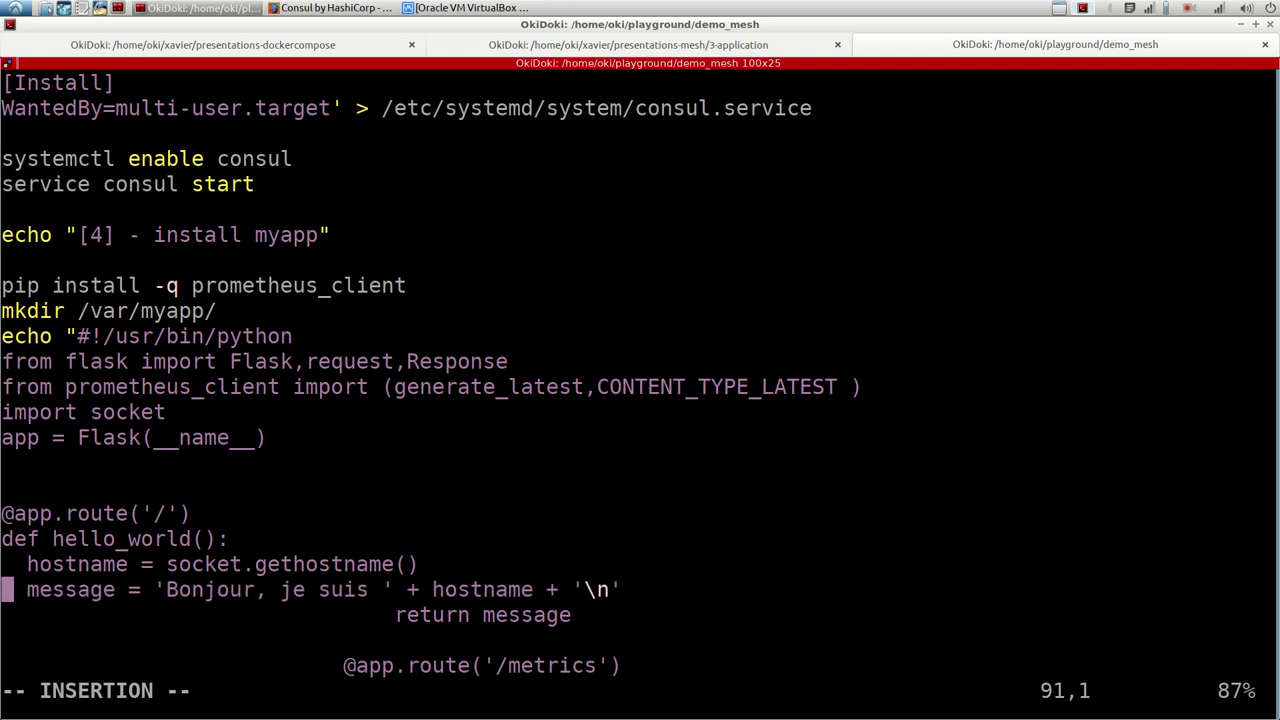
Reduce the indentation of the return message line to two spaces, aligning it with the rest of the hello_world body
key("Down")
key("Delete")
key("Delete")
key("Delete")
key("Delete")
key("Delete")
key("Delete")
key("Delete")
key("Delete")
key("Delete")
key("Delete")
key("Delete")
key("Delete")
key("Delete")
key("Delete")
key("Delete")
key("Delete")
key("Delete")
key("Delete")
key("Delete")
key("Delete")
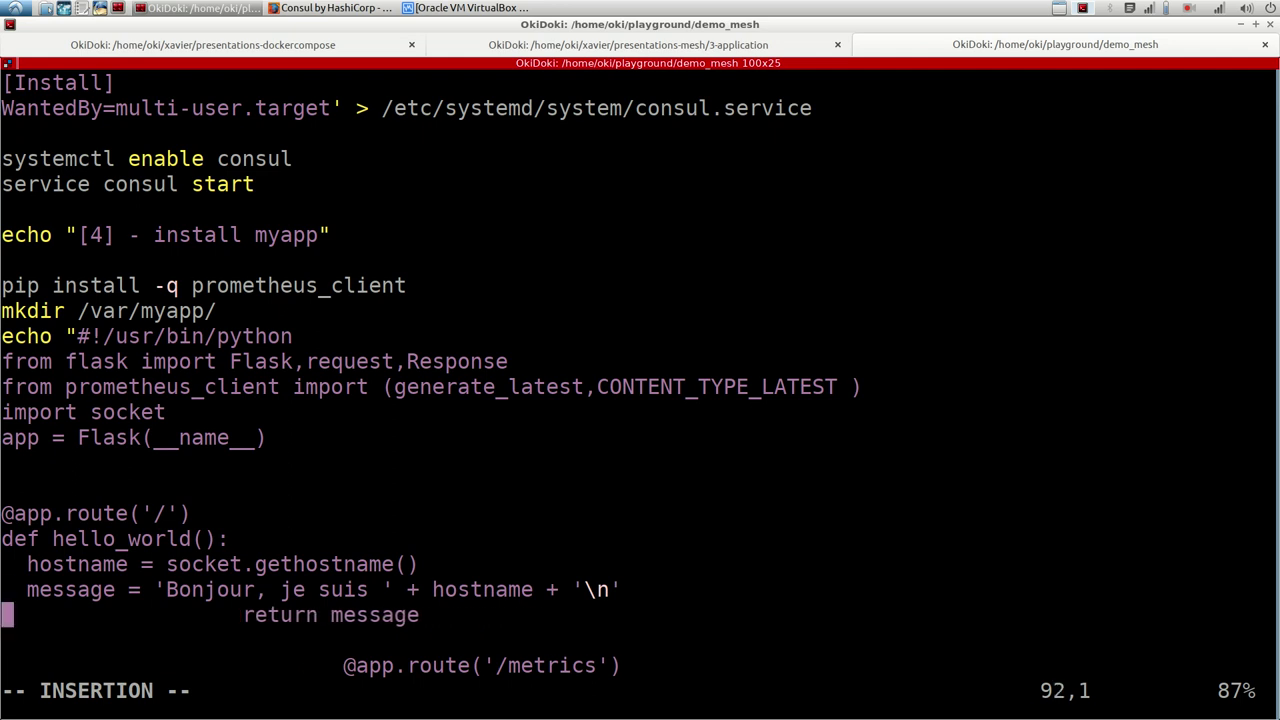
key("Delete")
key("Delete")
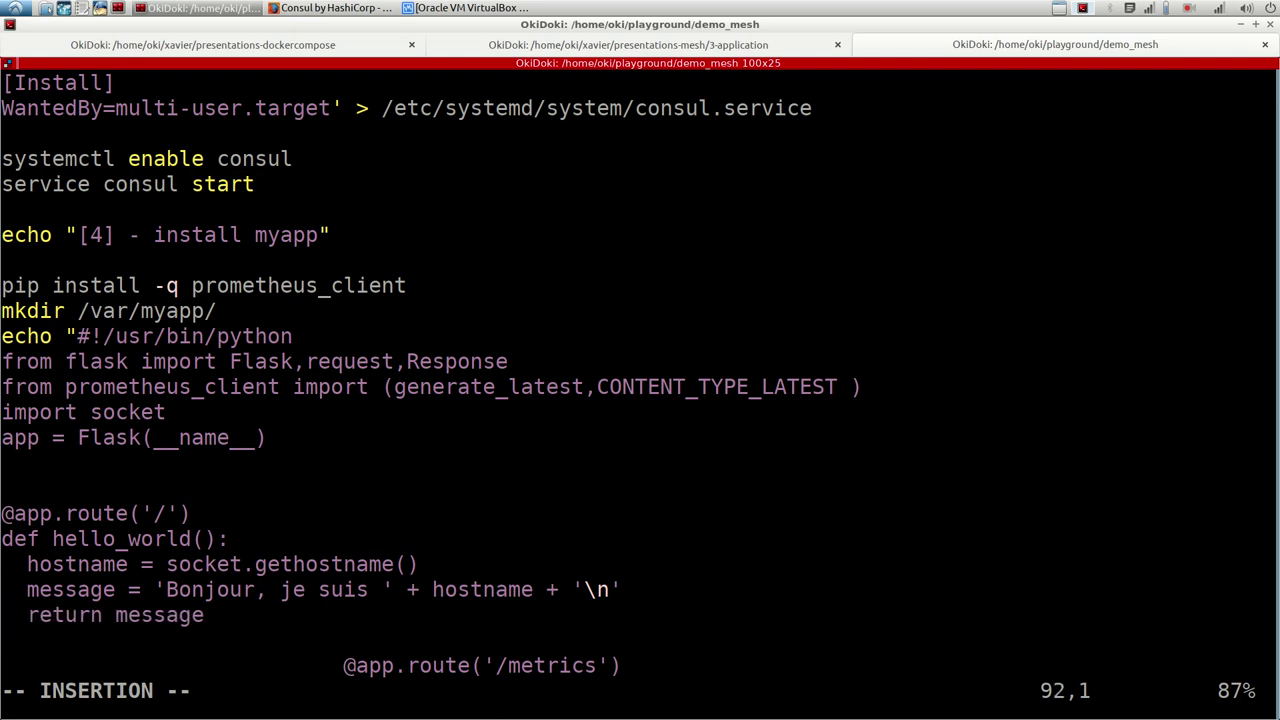
key("Down")
key("Down")
key("Delete")
key("Delete")
key("Delete")
key("Delete")
key("Delete")
key("Delete")
key("Delete")
key("Delete")
key("Delete")
key("Delete")
key("Delete")
key("Delete")
key("Delete")
key("Delete")
key("Delete")
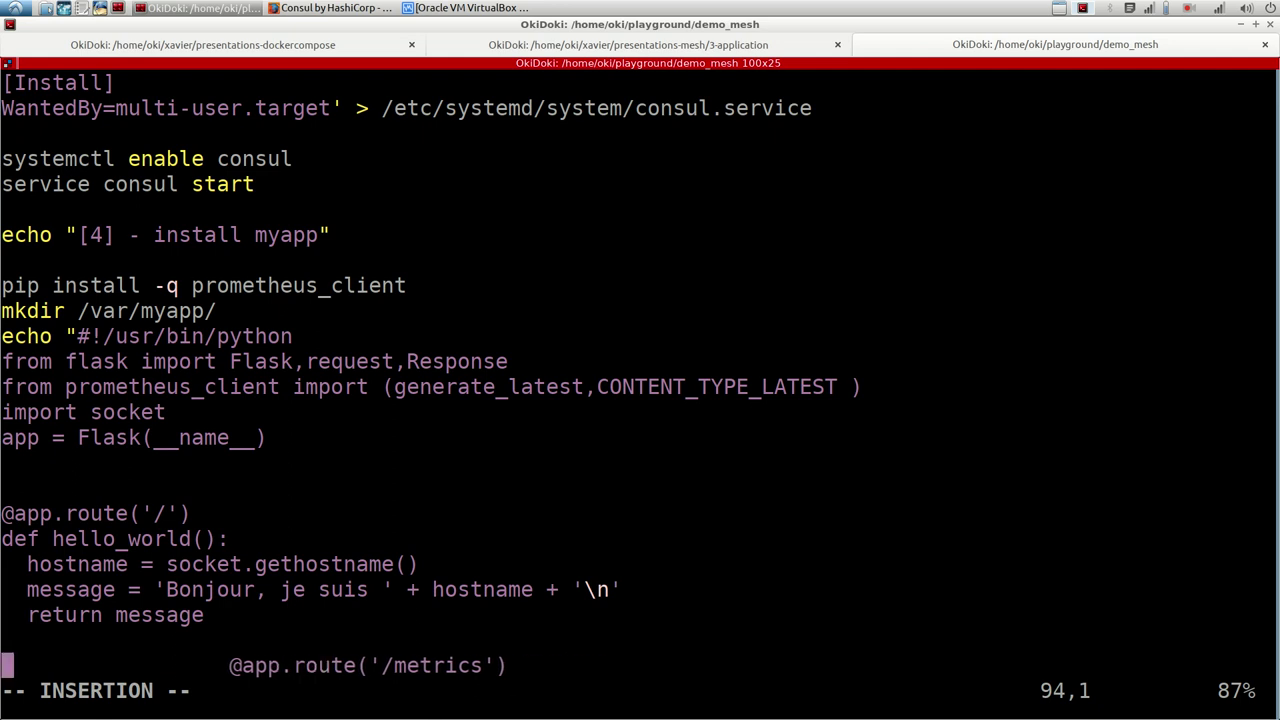
key("Delete")
key("Delete")
key("Delete")
key("Delete")
key("Delete")
key("Delete")
key("Delete")
key("Delete")
key("Delete")
key("Delete")
key("Delete")
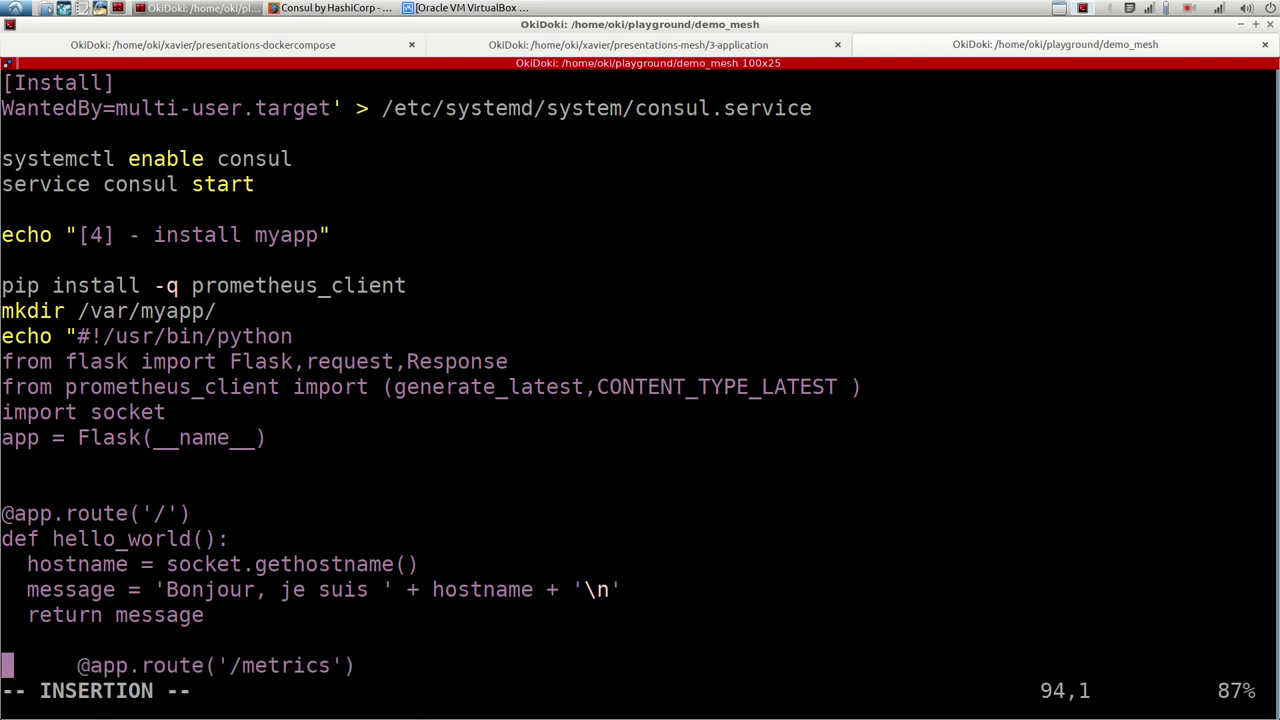
key("Delete")
Remove the leading indentation from the def metrics(): line so it aligns with its route decorator
key("Down")
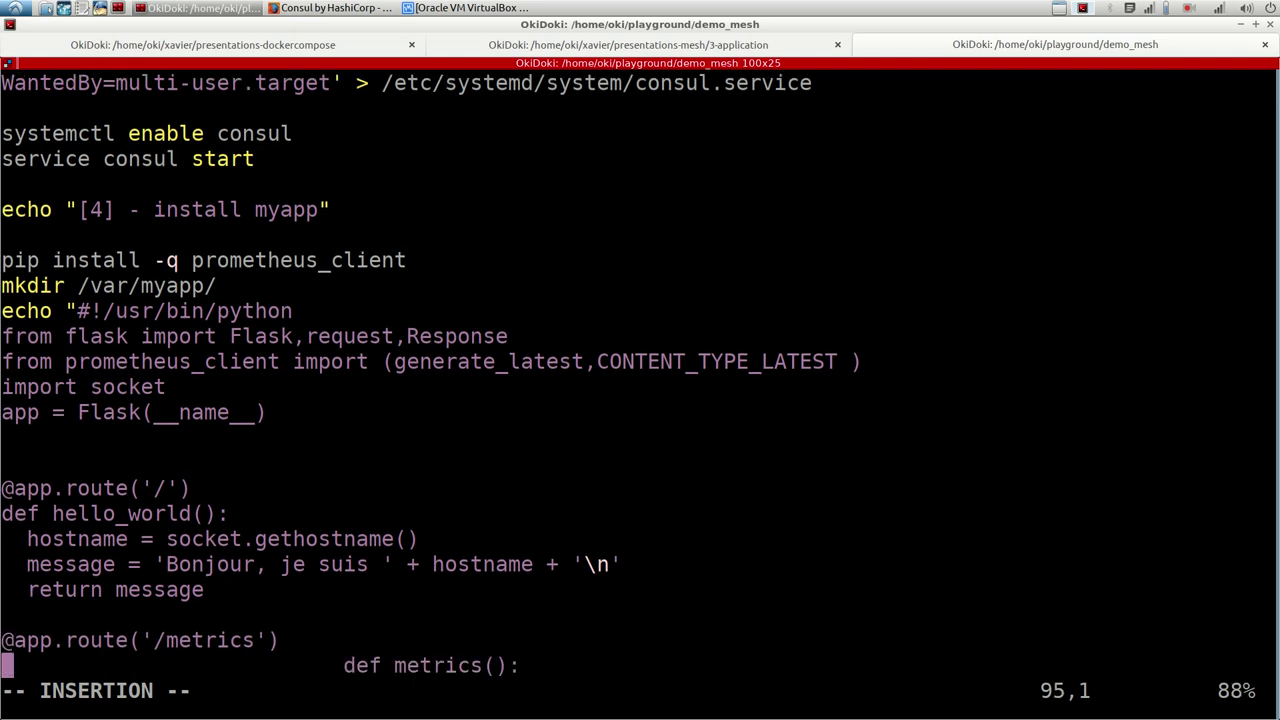
key("Down")
key("Up")
key("Delete")
key("Delete")
key("Delete")
key("Delete")
key("Delete")
key("Delete")
key("Delete")
key("Delete")
key("Delete")
key("Delete")
key("Delete")
key("Delete")
key("Delete")
key("Delete")
key("Delete")
key("Delete")
key("Delete")
key("Delete")
key("Delete")
key("Delete")
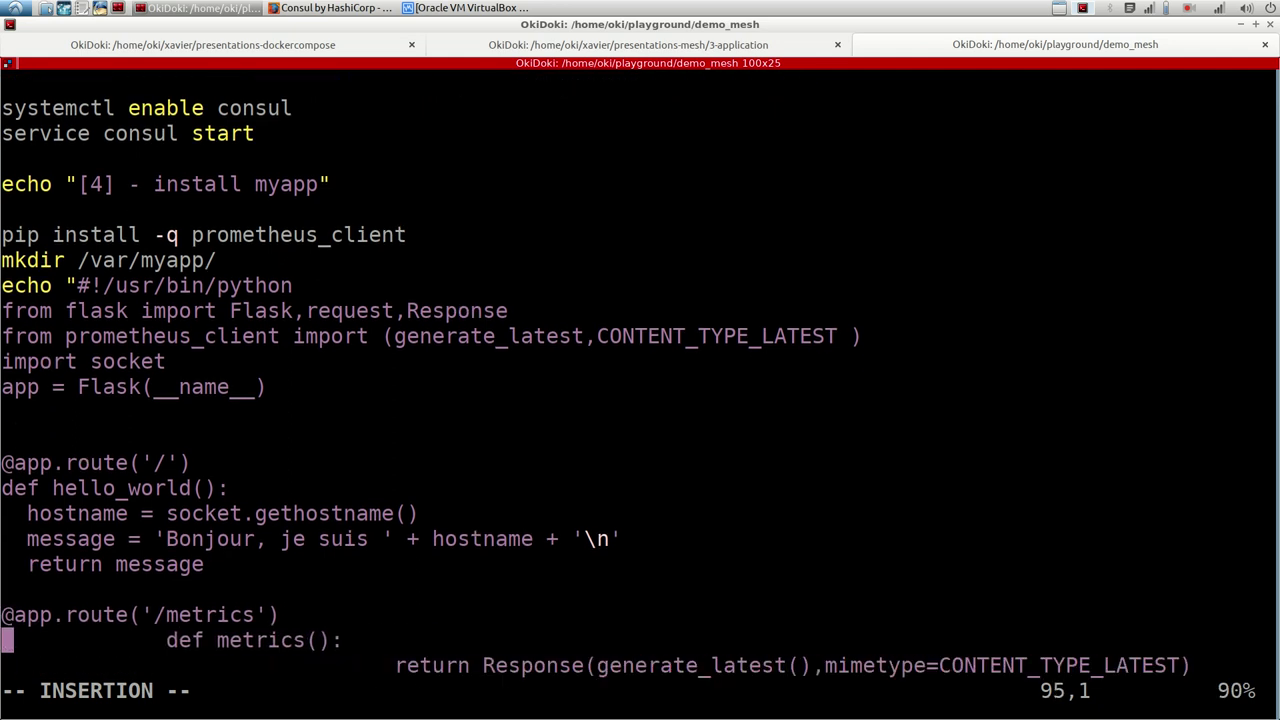
key("Delete")
key("Delete")
key("Delete")
key("Delete")
key("Delete")
key("Delete")
Reduce the indentation of the return Response(generate_latest(),mimetype=CONTENT_TYPE_LATEST) line to two spaces inside the metrics function
key("Down")
key("Delete")
key("Delete")
key("Delete")
key("Delete")
key("Delete")
key("Delete")
key("Delete")
key("Delete")
key("Delete")
key("Delete")
key("Delete")
key("Delete")
key("Delete")
key("Delete")
key("Delete")
key("Delete")
key("Delete")
key("Delete")
key("Delete")
key("Delete")
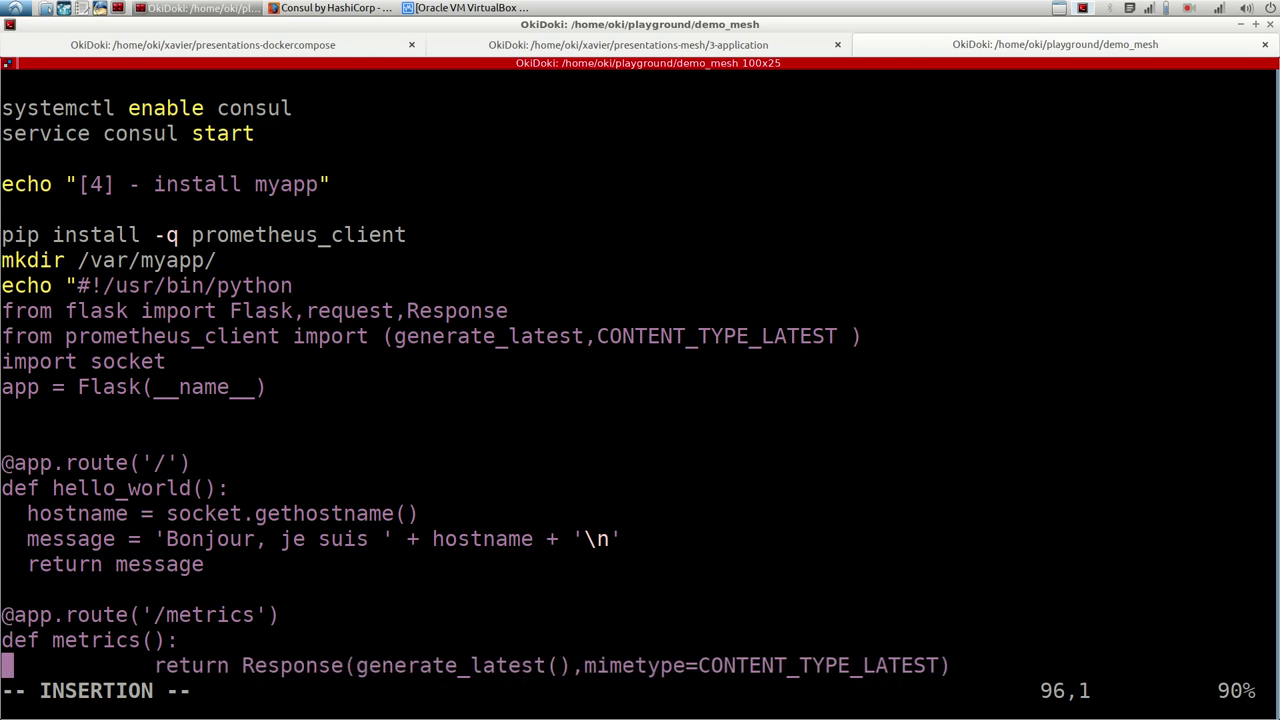
key("Delete")
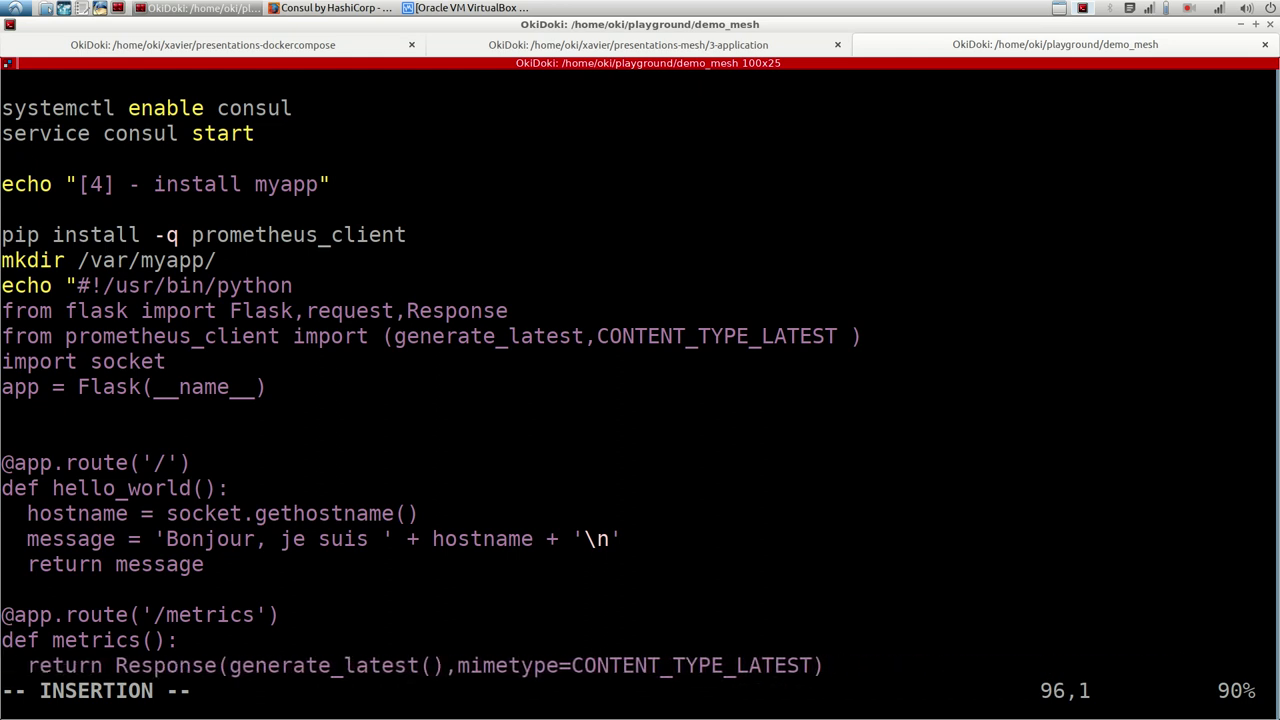
Examine the generate_latest() call in the return Response line of the metrics function
key("Down")
key("Down")
key("Up")
key("Up")
key("Right")
key("Right")
key("Right")
key("Right")
key("Right")
key("Right")
key("Right")
key("Right")
key("Right")
key("Right")
key("Right")
key("Right")
key("Right")
key("Right")
key("Right")
key("Right")
key("Right")
key("Right")
key("Right")
key("Right")
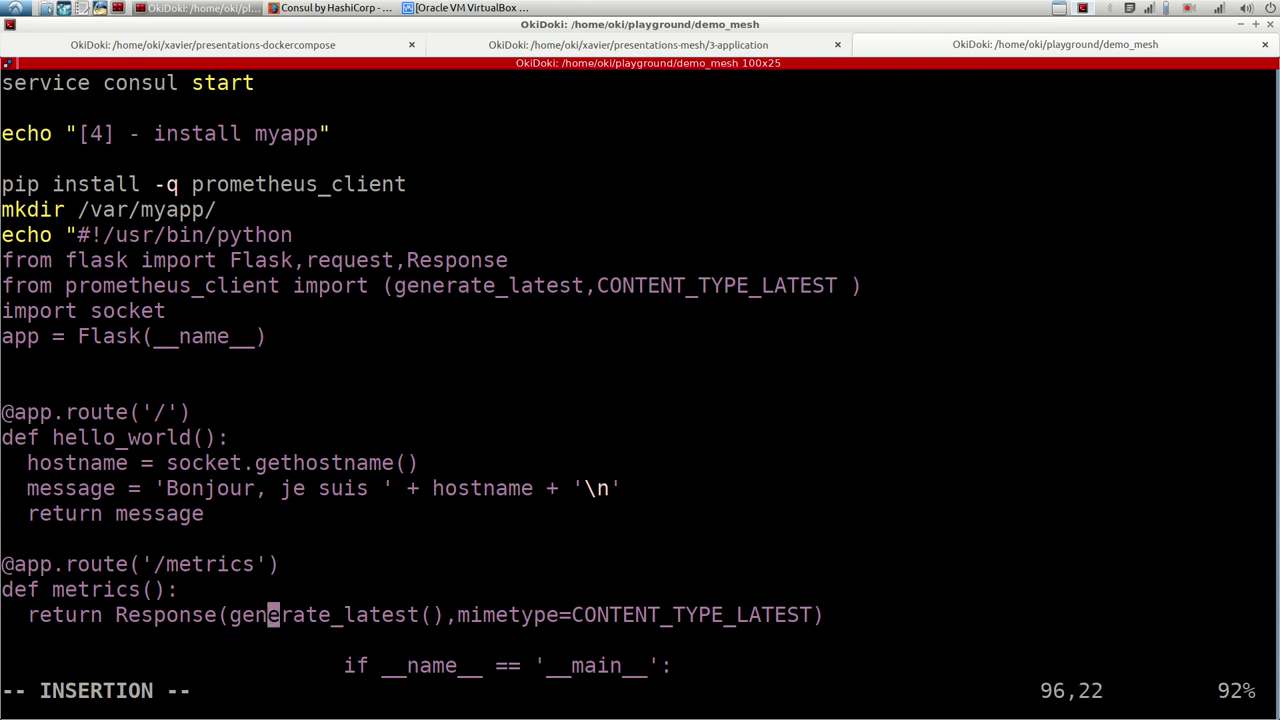
Examine the mimetype argument of the metrics Response and the prometheus_client module in the import line
key("Right")
key("Right")
key("Right")
key("Right")
key("Right")
key("Right")
key("Right")
key("Right")
key("Right")
key("Right")
key("Right")
key("Right")
key("Right")
key("Right")
key("Right")
key("Right")
double_click(171, 285)
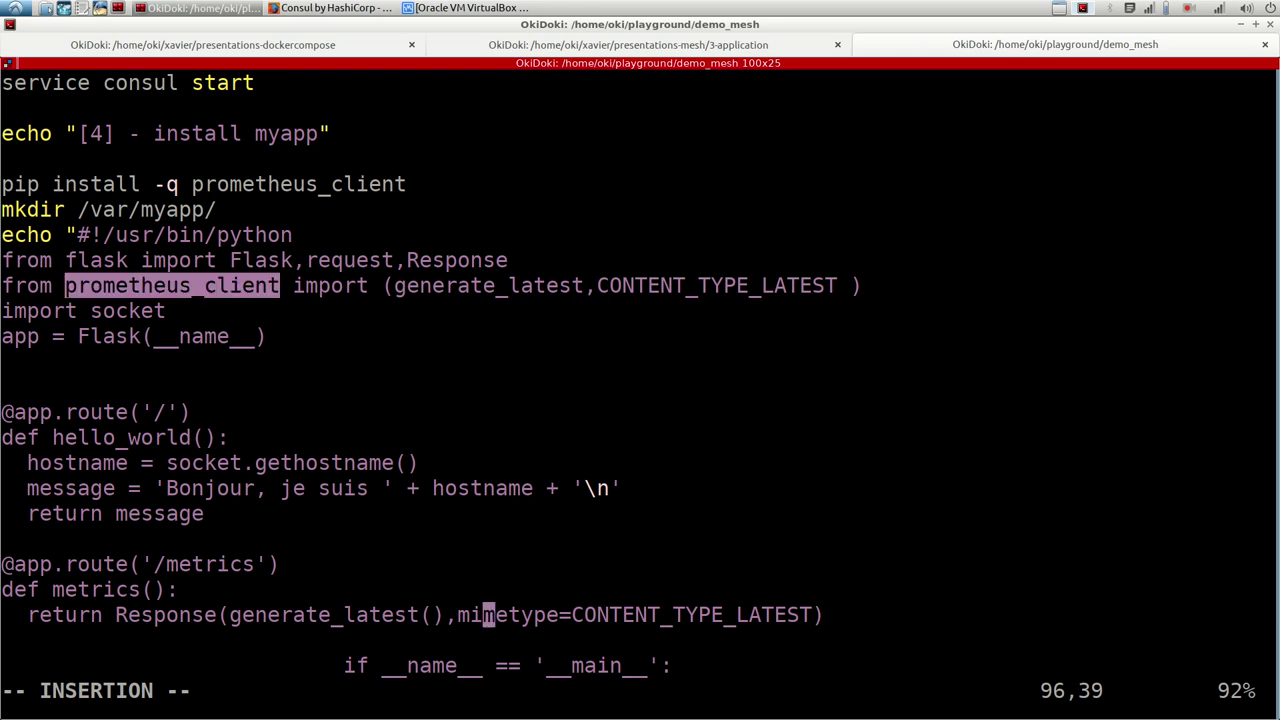
Remove the leading indentation from the if __name__ == '__main__': line, keeping one blank line above it
key("Down")
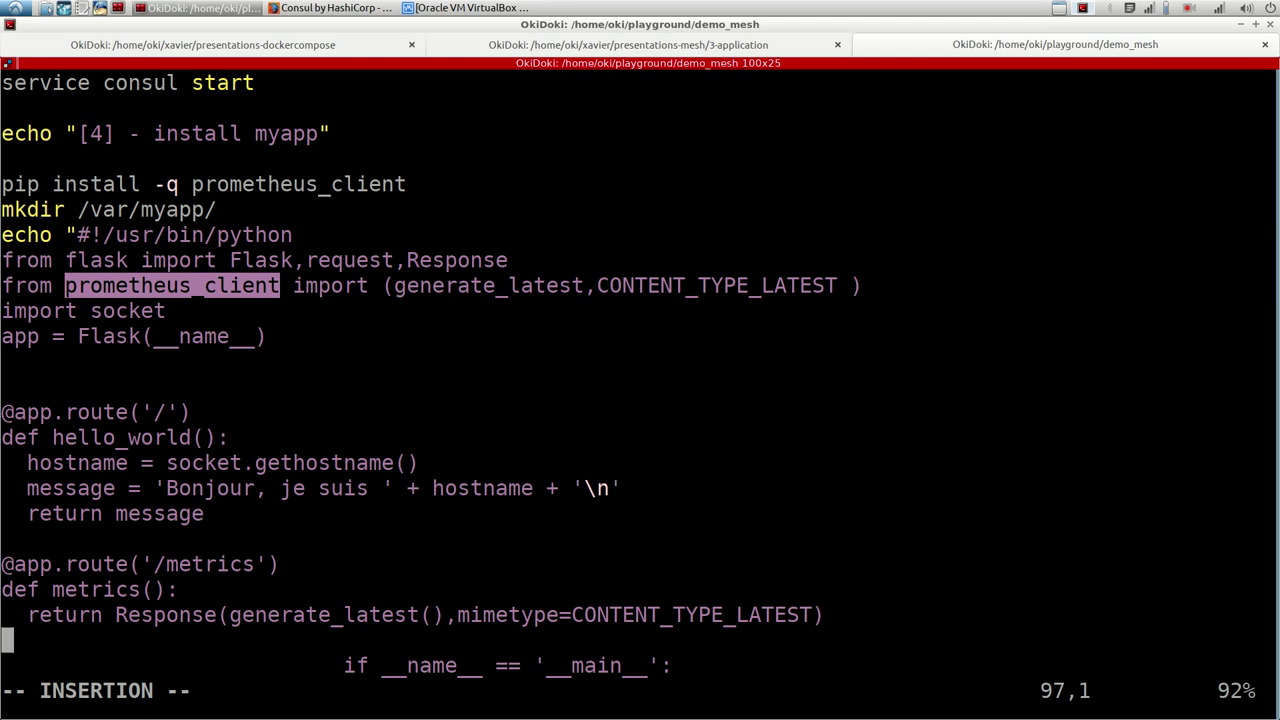
key("Delete")
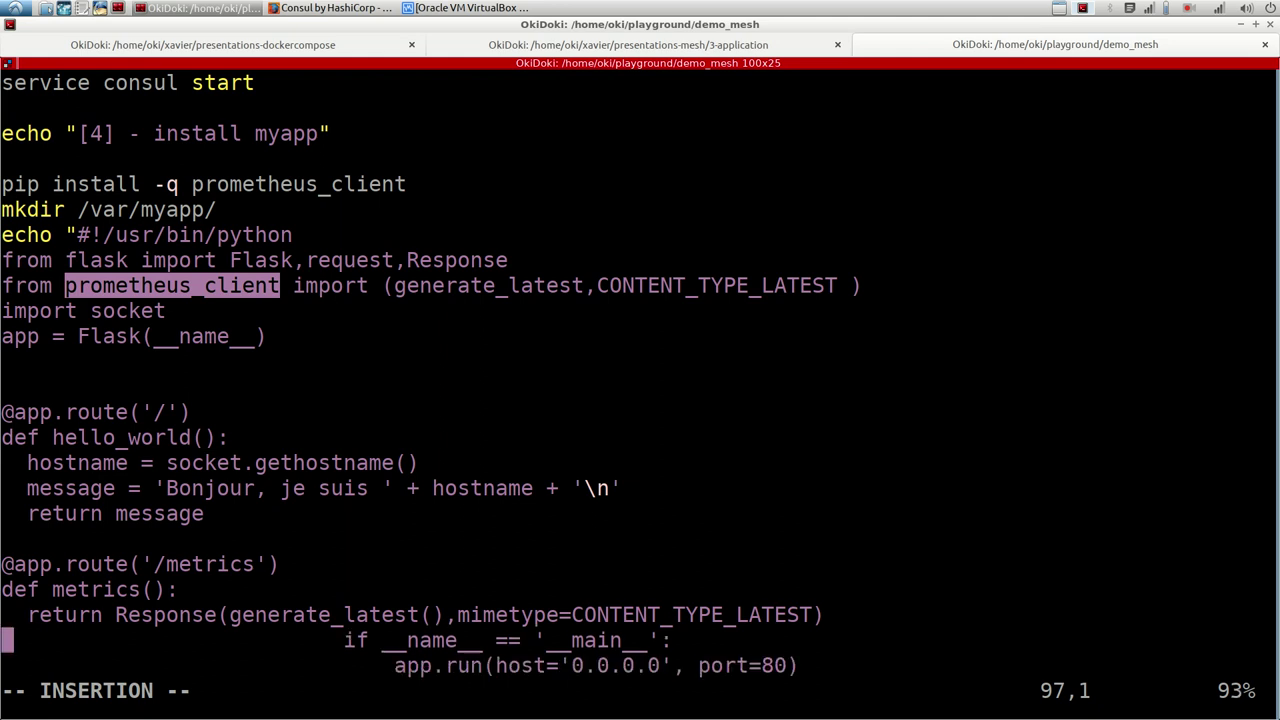
key("Delete")
key("Delete")
key("Delete")
key("Delete")
key("Delete")
key("Delete")
key("Delete")
key("Delete")
key("Delete")
key("Delete")
key("Delete")
key("Delete")
key("Delete")
key("Delete")
key("Delete")
key("Delete")
key("Delete")
key("Delete")
key("Delete")
key("Delete")
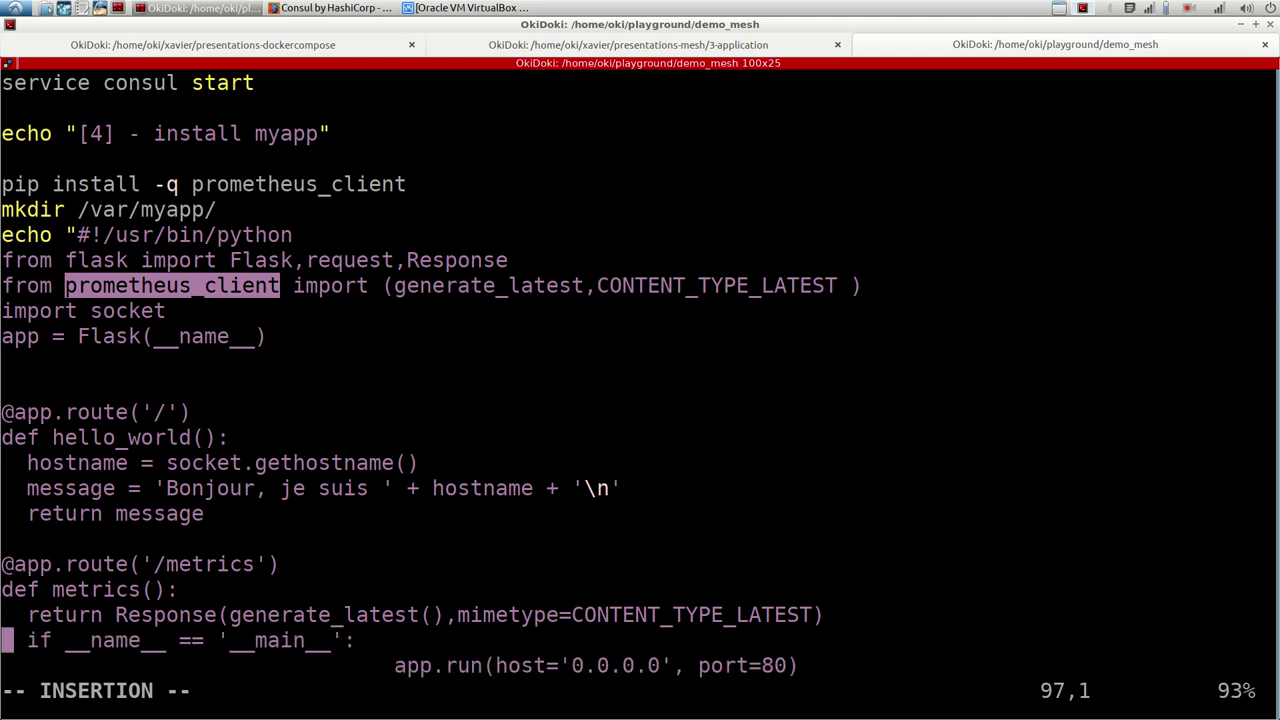
key("Return")
Reduce the indentation of the app.run(host='0.0.0.0', port=80) line to two spaces inside the main block
key("Down")
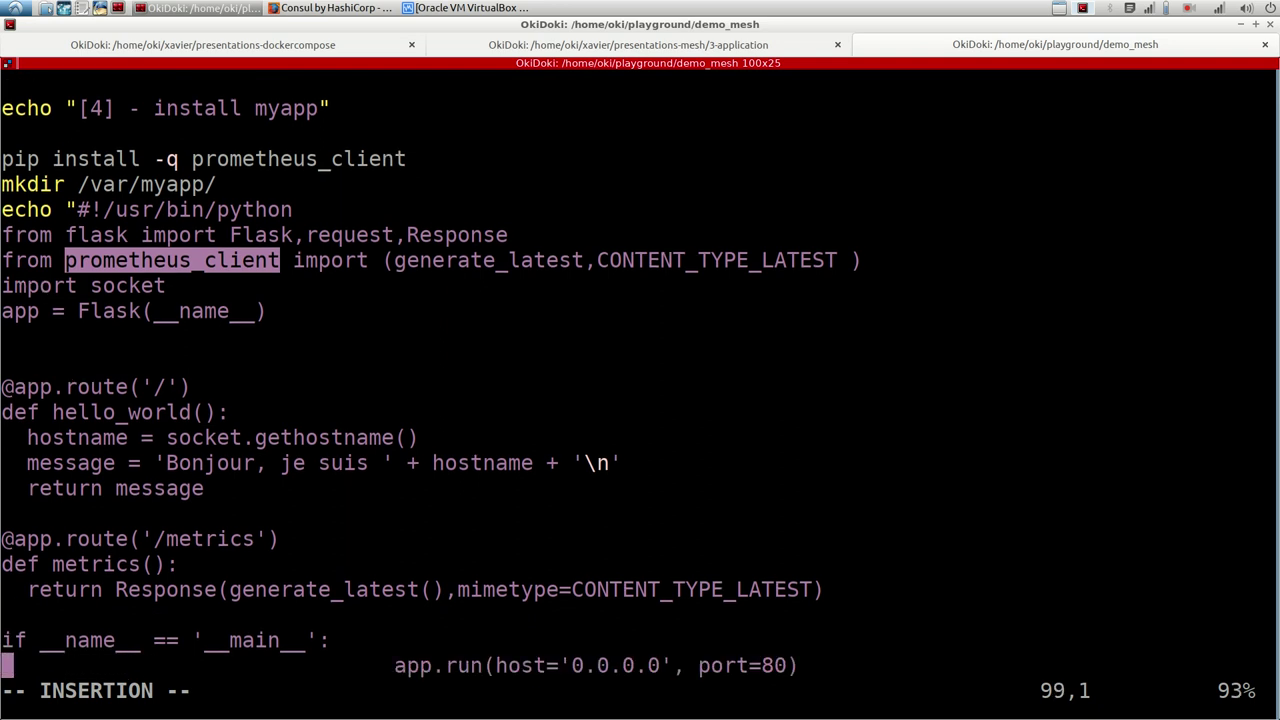
key("Delete")
key("Delete")
key("Delete")
key("Delete")
key("Delete")
key("Delete")
key("Delete")
key("Delete")
key("Delete")
key("Delete")
key("Delete")
key("Delete")
key("Delete")
key("Delete")
key("Delete")
key("Delete")
key("Delete")
key("Delete")
key("Delete")
key("Delete")
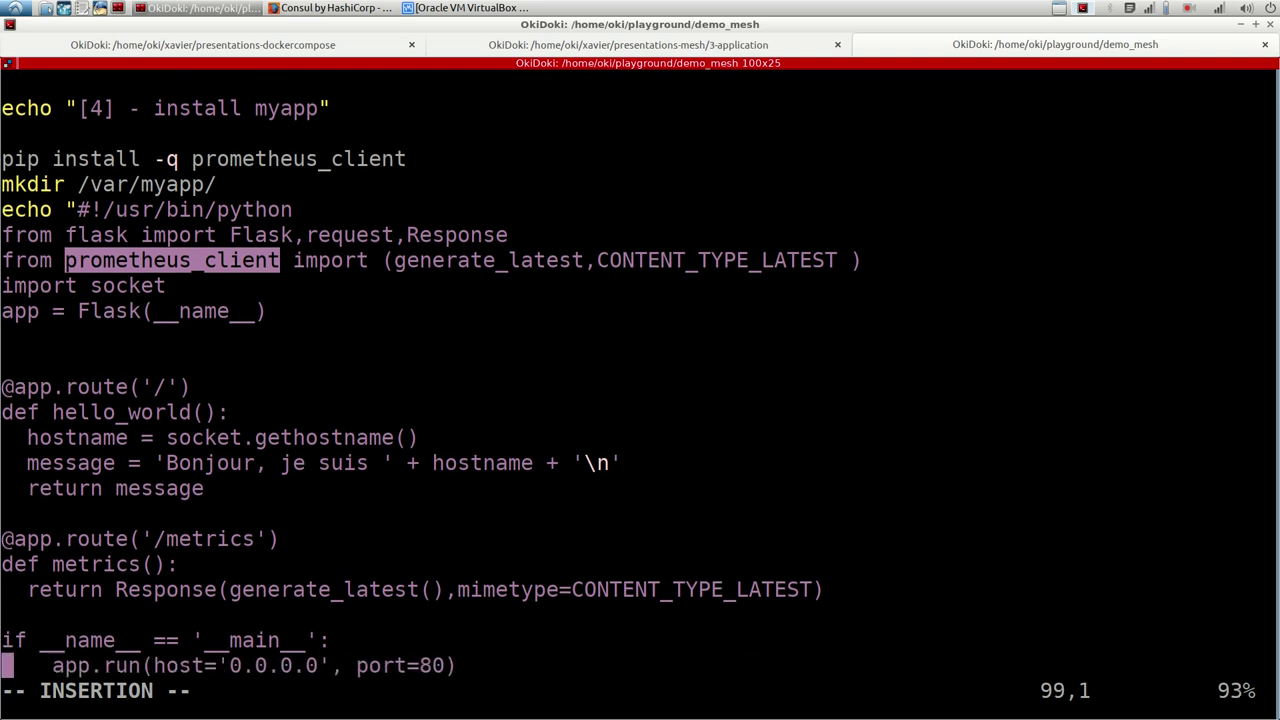
key("Delete")
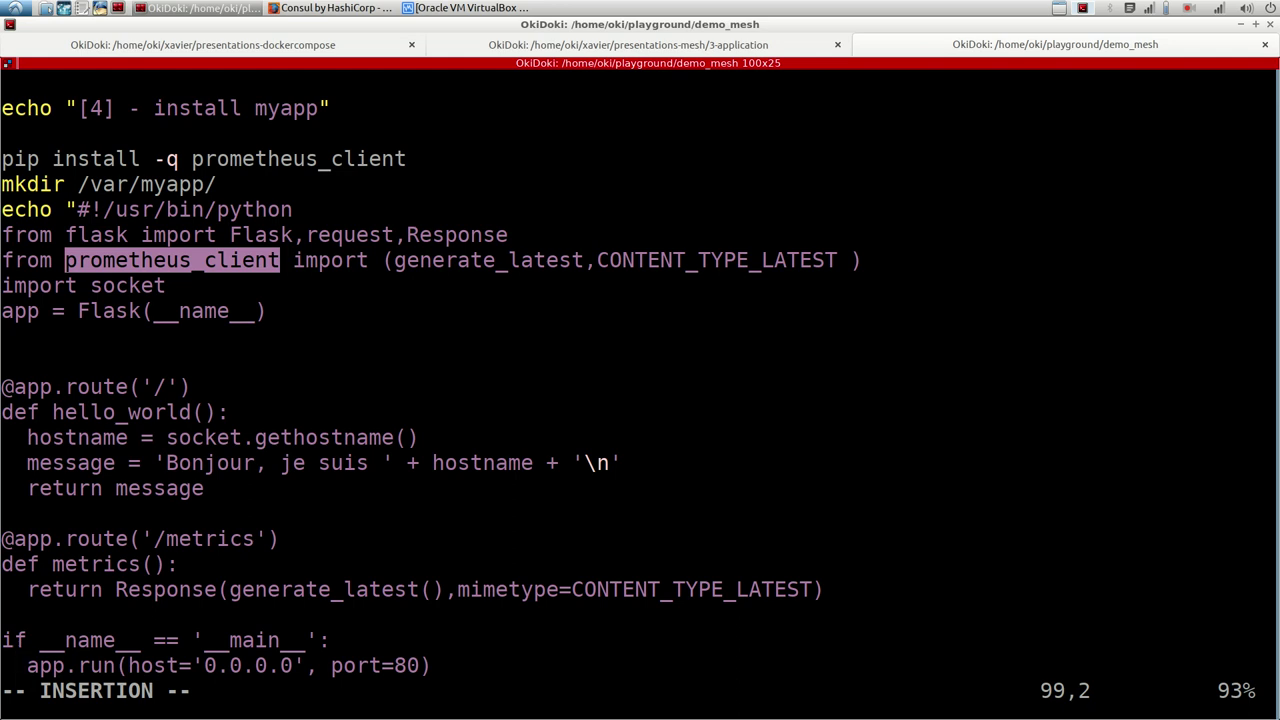
Remove the leading indentation from the line redirecting the echoed Python code to /var/myapp/app.py
key("Down")
key("Down")
key("Down")
key("Up")
key("Up")
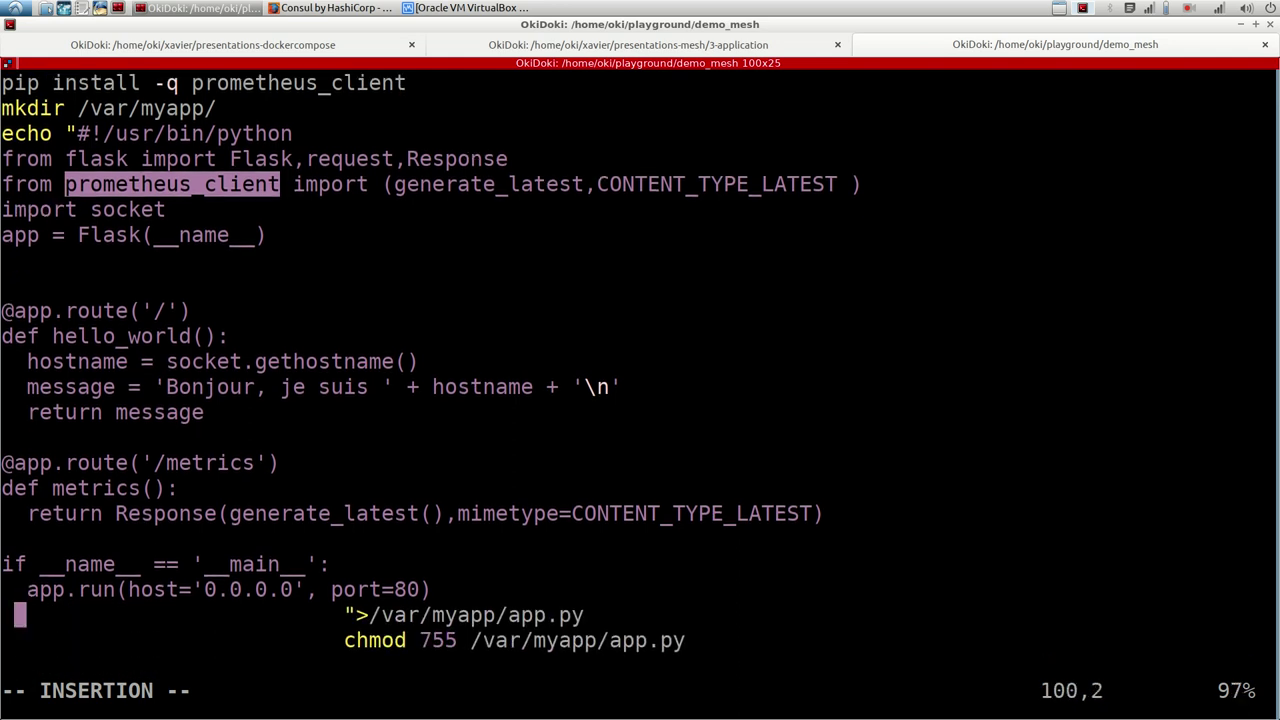
key("Left")
key("Delete")
key("Delete")
key("Delete")
key("Delete")
key("Delete")
key("Delete")
key("Delete")
key("Delete")
key("Delete")
key("Delete")
key("Delete")
key("Delete")
key("Delete")
key("Delete")
key("Delete")
key("Delete")
key("Delete")
key("Delete")
key("Delete")
key("Delete")
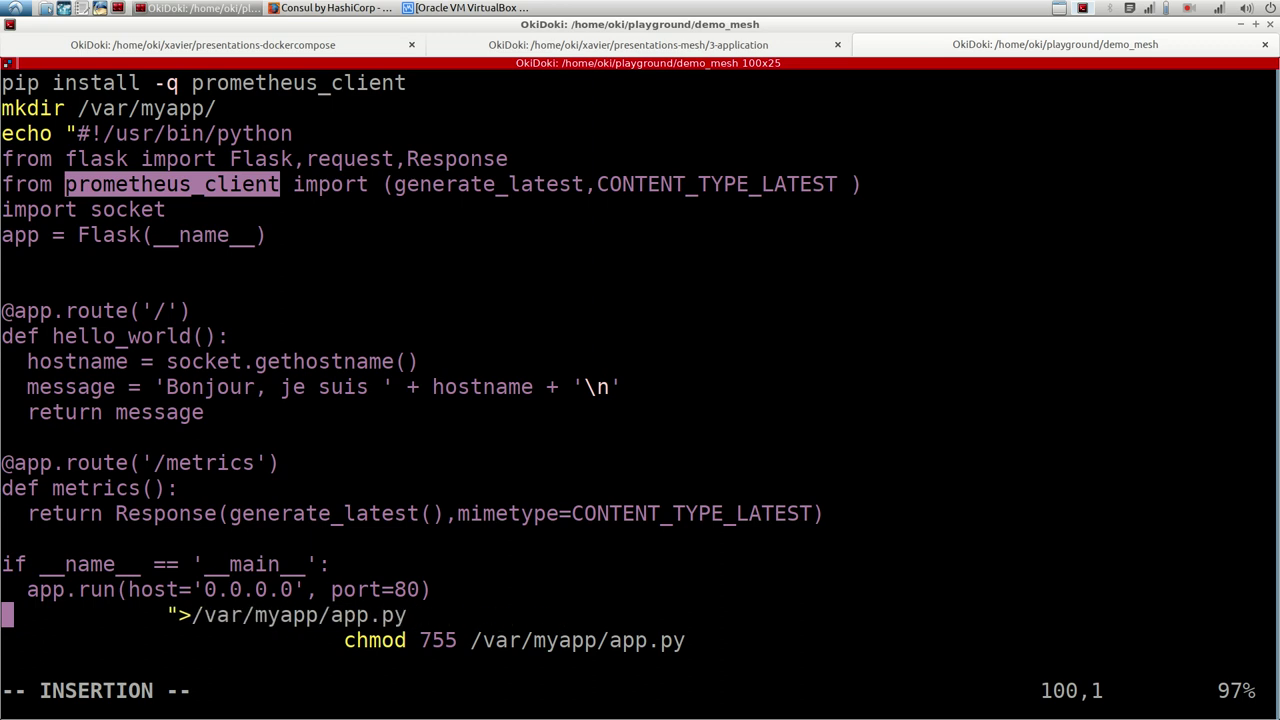
key("Delete")
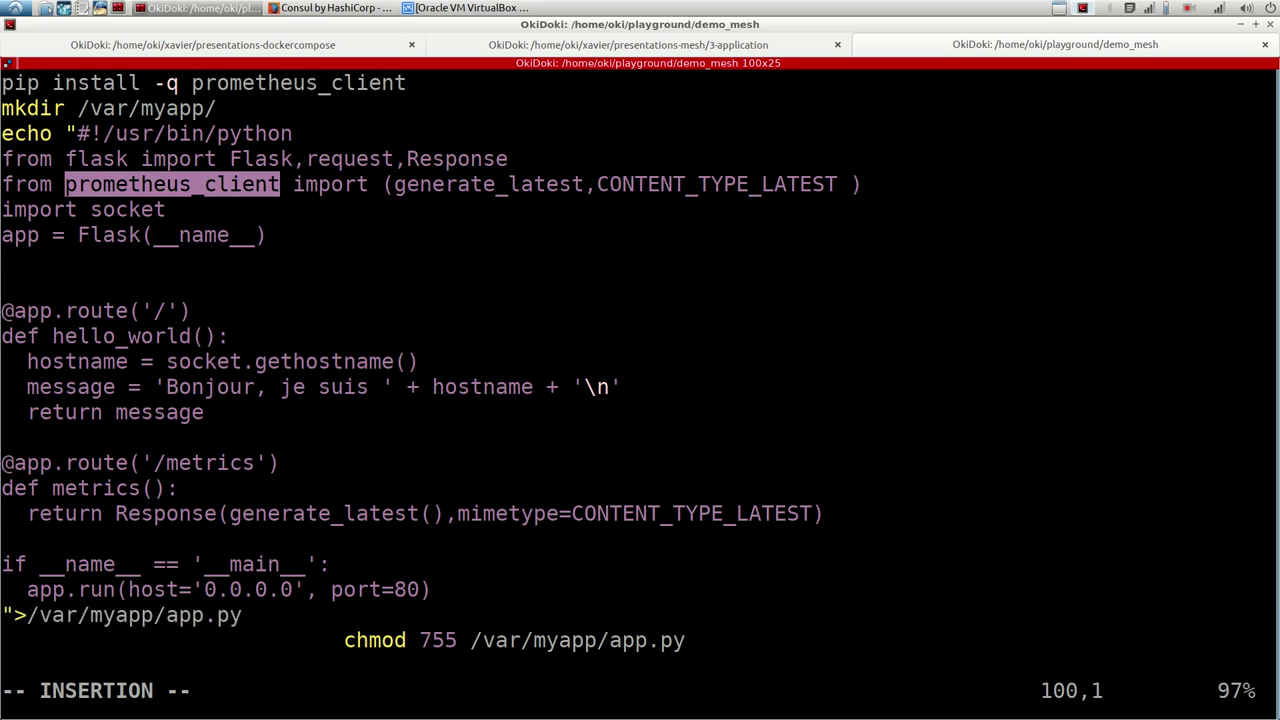
Remove the leading indentation from the chmod 755 /var/myapp/app.py line
key("Down")
key("Delete")
key("Delete")
key("Delete")
key("Delete")
key("Delete")
key("Delete")
key("Delete")
key("Delete")
key("Delete")
key("Delete")
key("Delete")
key("Delete")
key("Delete")
key("Delete")
key("Delete")
key("Delete")
key("Delete")
key("Delete")
key("Delete")
key("Delete")
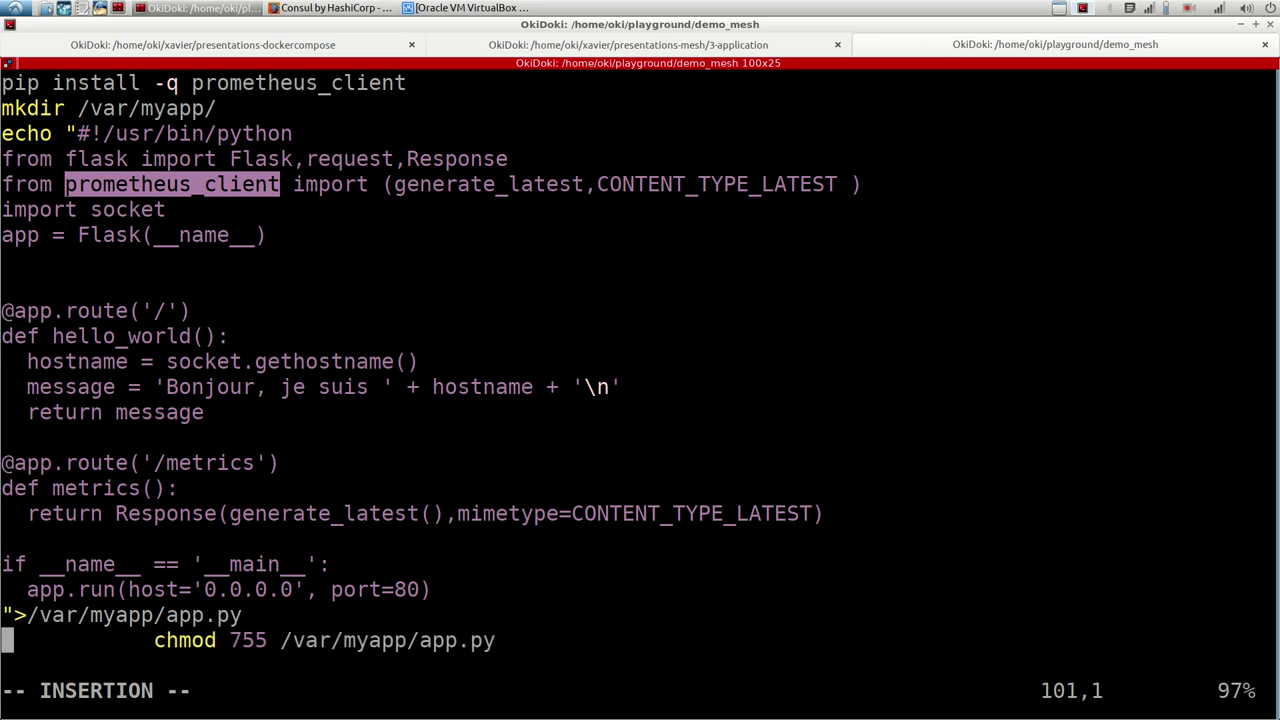
type("c")
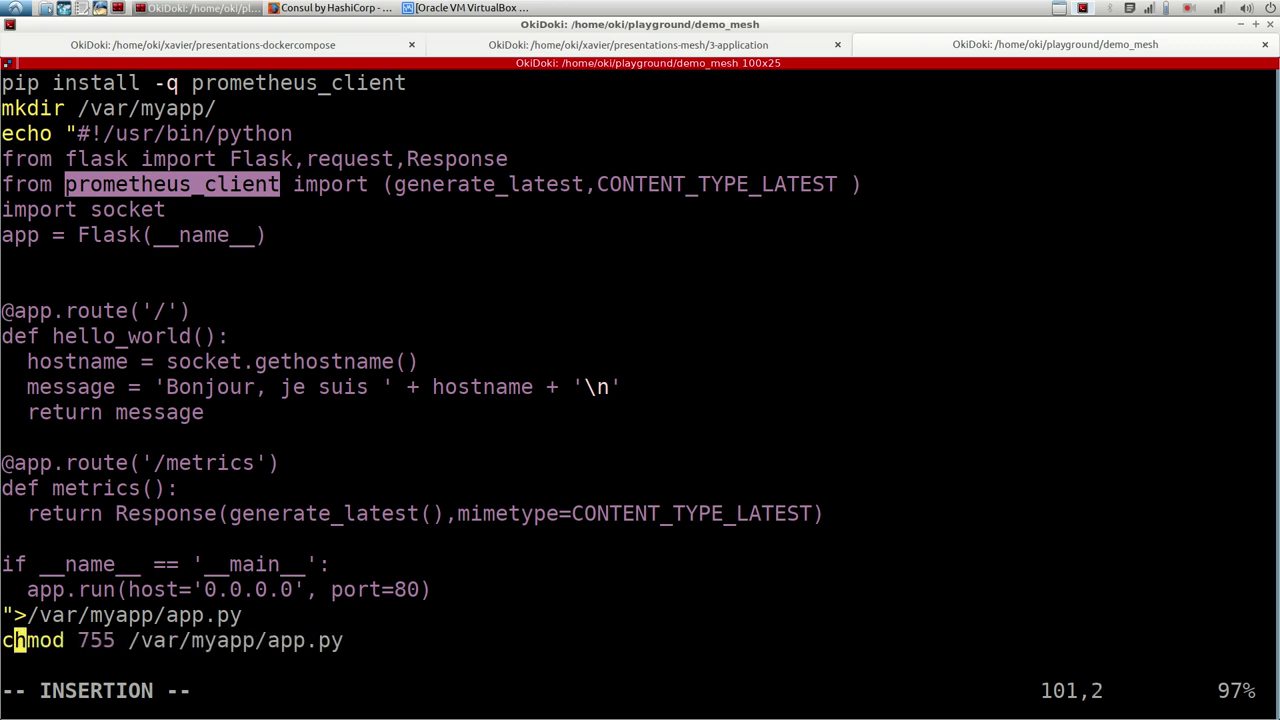
Copy the MyApp systemd service block from the next presentation slide and paste it into the script between the chmod line and the END echo
key("Down")
key("Down")
key("Down")
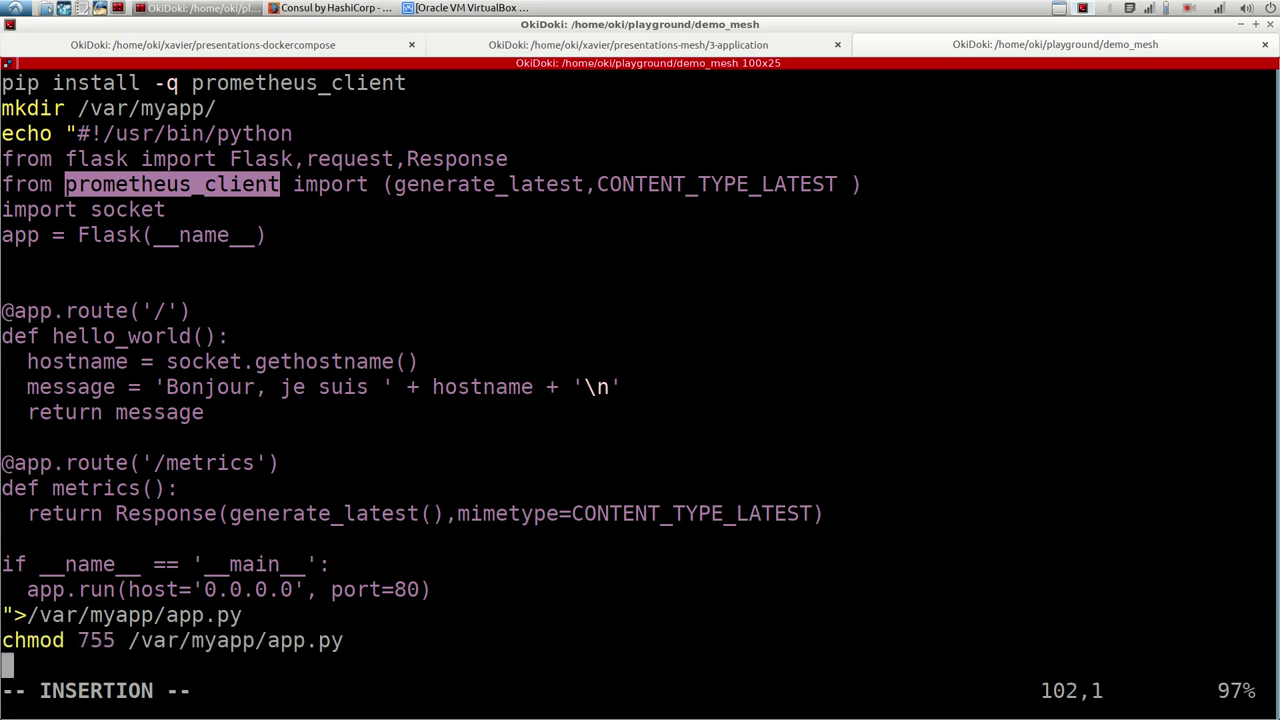
left_click(7, 640)
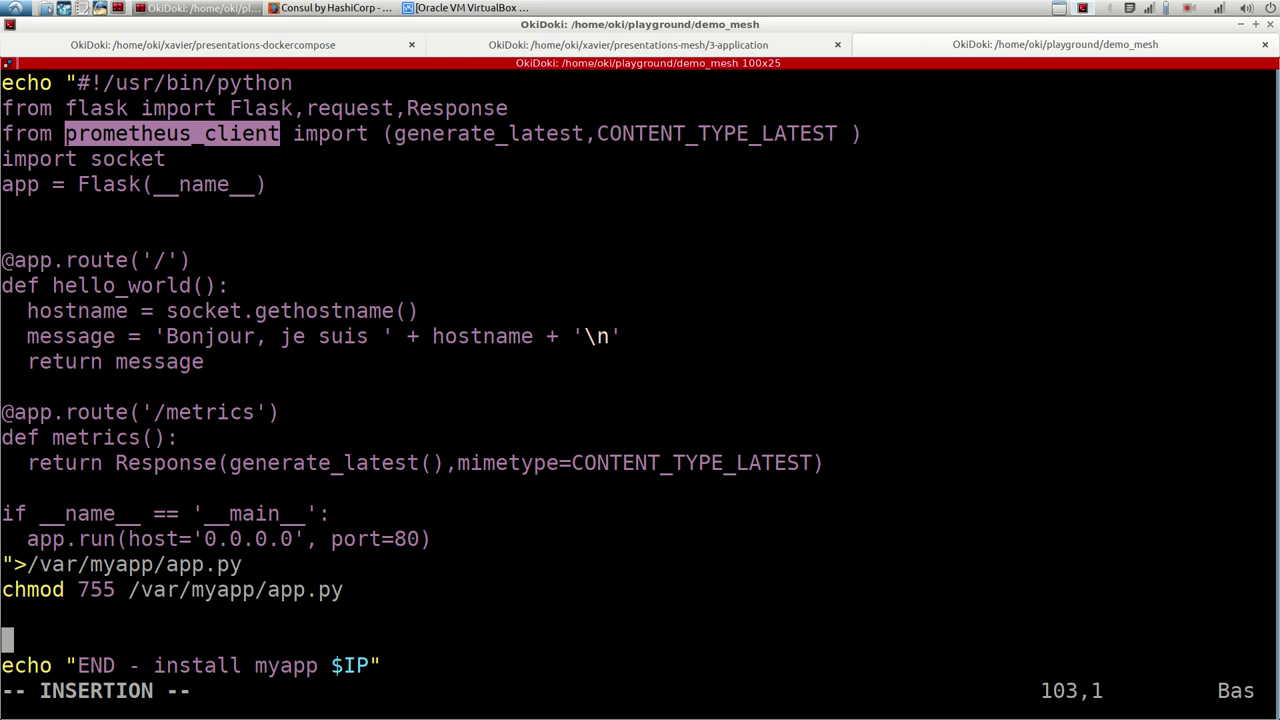
key("ctrl+Page_Up")
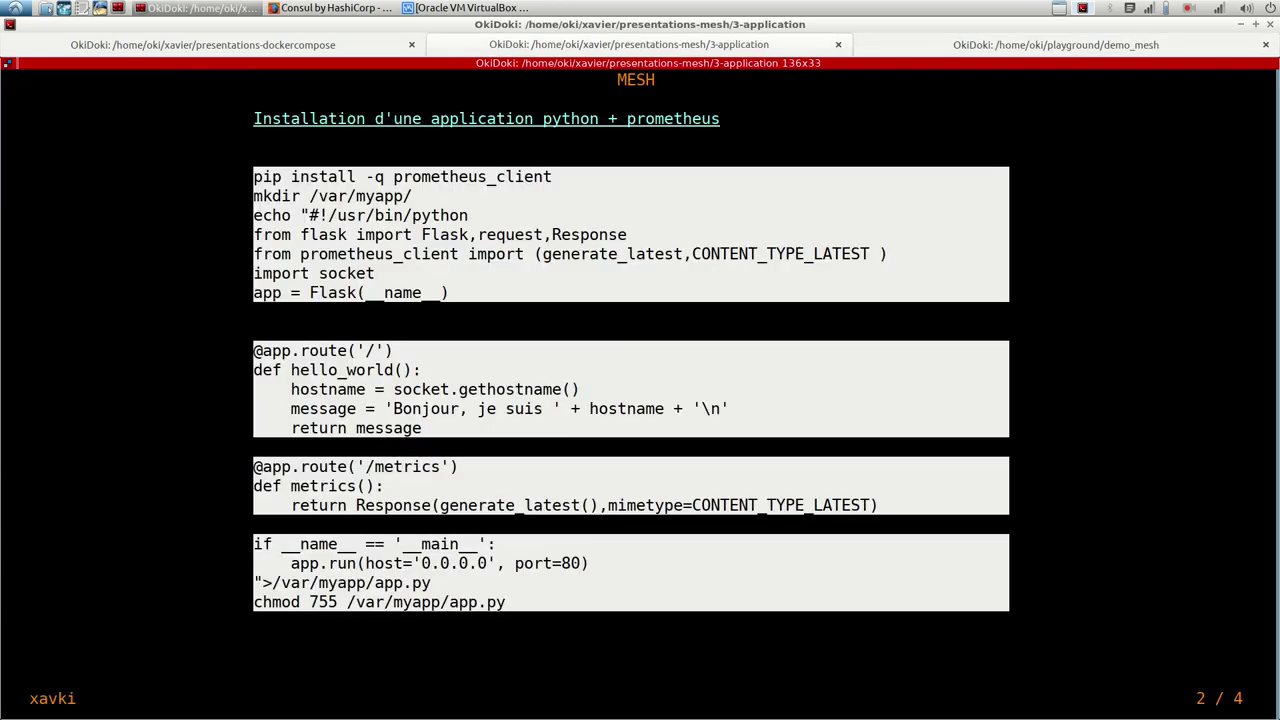
key("Right")
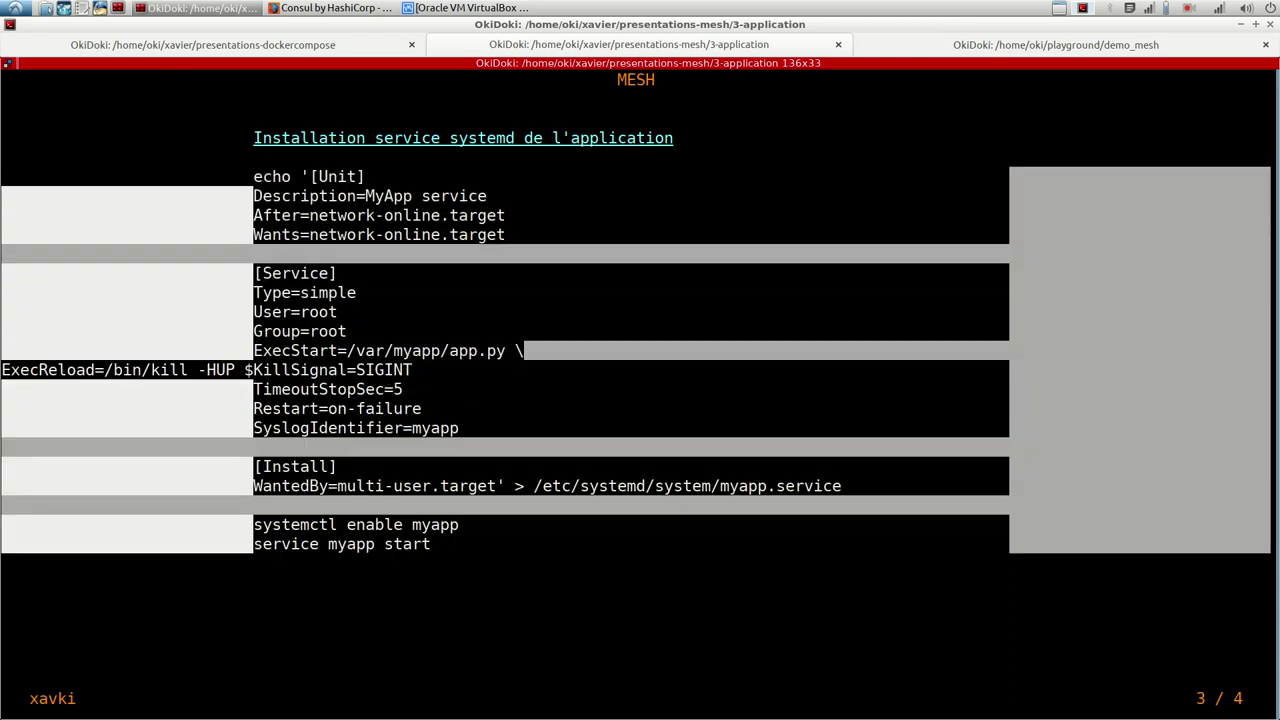
right_click(256, 172)
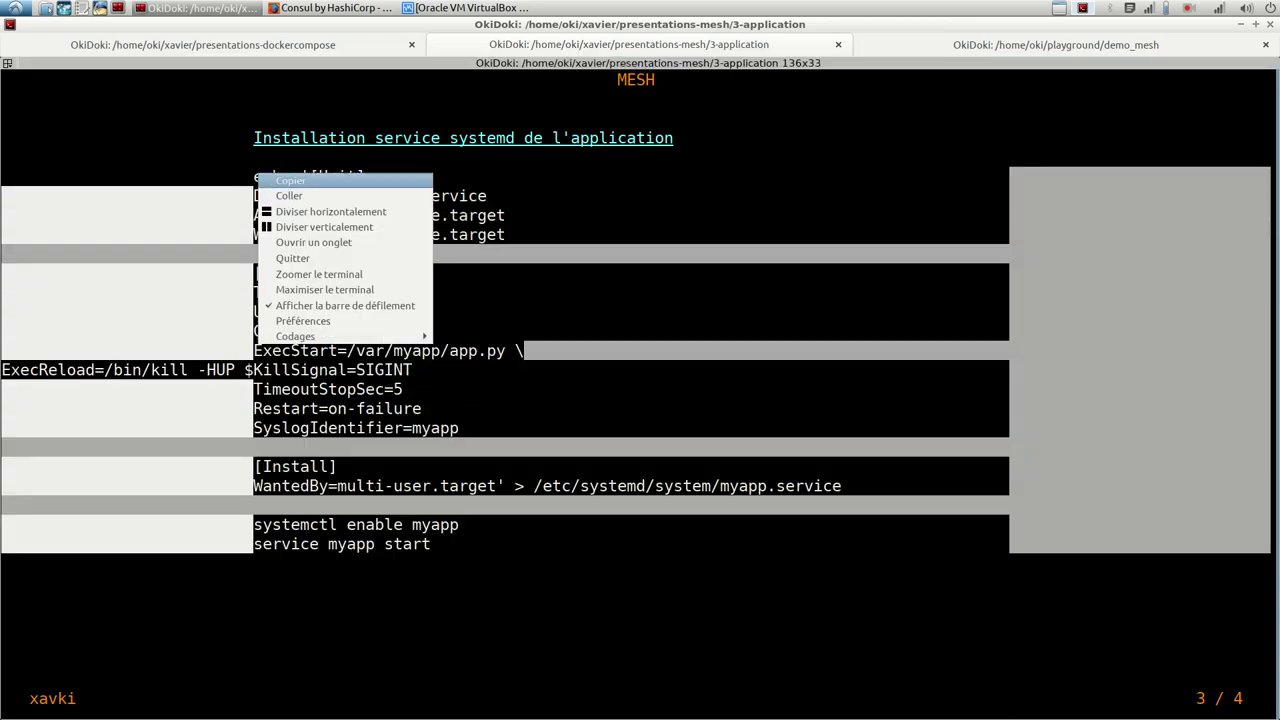
key("Escape")
key("ctrl+Page_Down")
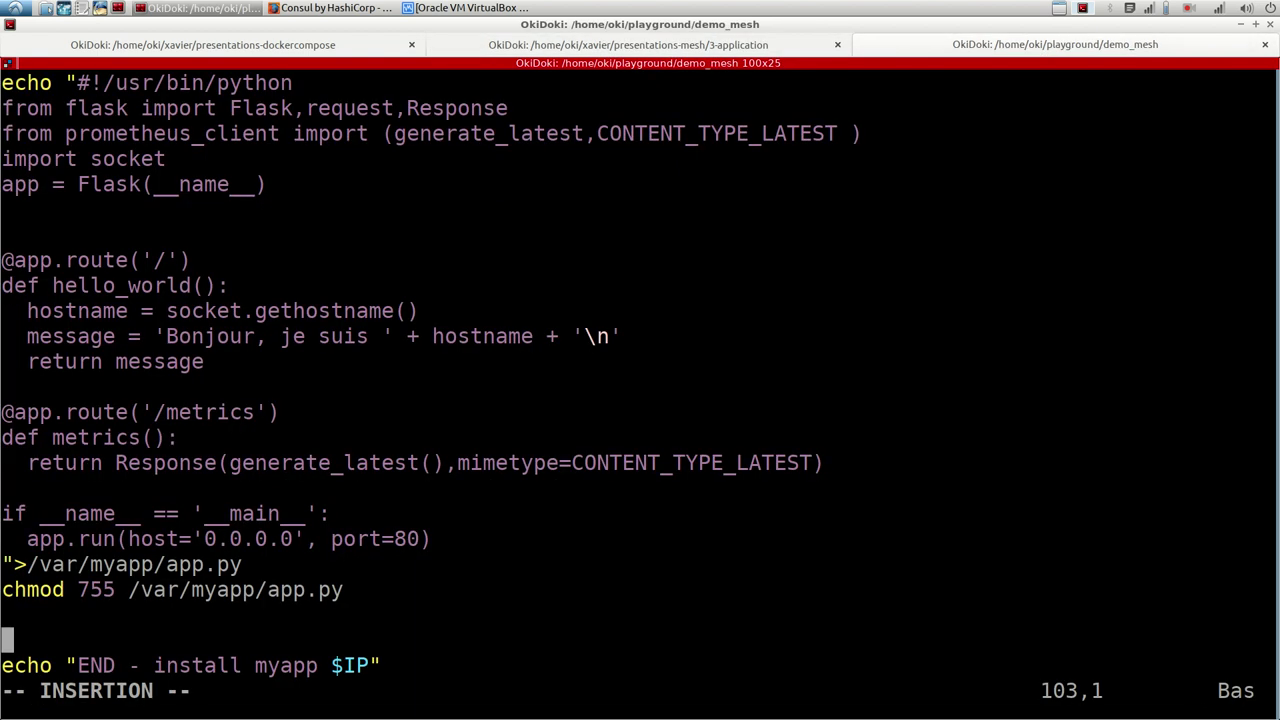
type("echo '[Unit] Description=MyApp service After=network-online.target Wants=network-online.target  [Service] Type=simple User=root Group=root ExecStart=/var/myapp/app.py \\ ExecReload=/bin/kill -HUP $KillSignal=SIGINT TimeoutStopSec=5 Restart=on-failure SyslogIdentifier=myapp  [Install] WantedBy=multi-user.target' > /etc/systemd/system/myapp.service  systemctl enable myapp service myapp start")
Review the pasted systemd service block from its end back up to the echo '[Unit] line
key("Up")
key("Up")
key("Up")
key("Up")
key("Up")
key("Up")
key("Up")
key("Up")
key("Up")
key("Up")
key("Up")
key("Up")
key("Up")
key("Up")
key("Up")
key("Up")
key("Up")
key("Up")
key("Up")
key("Up")
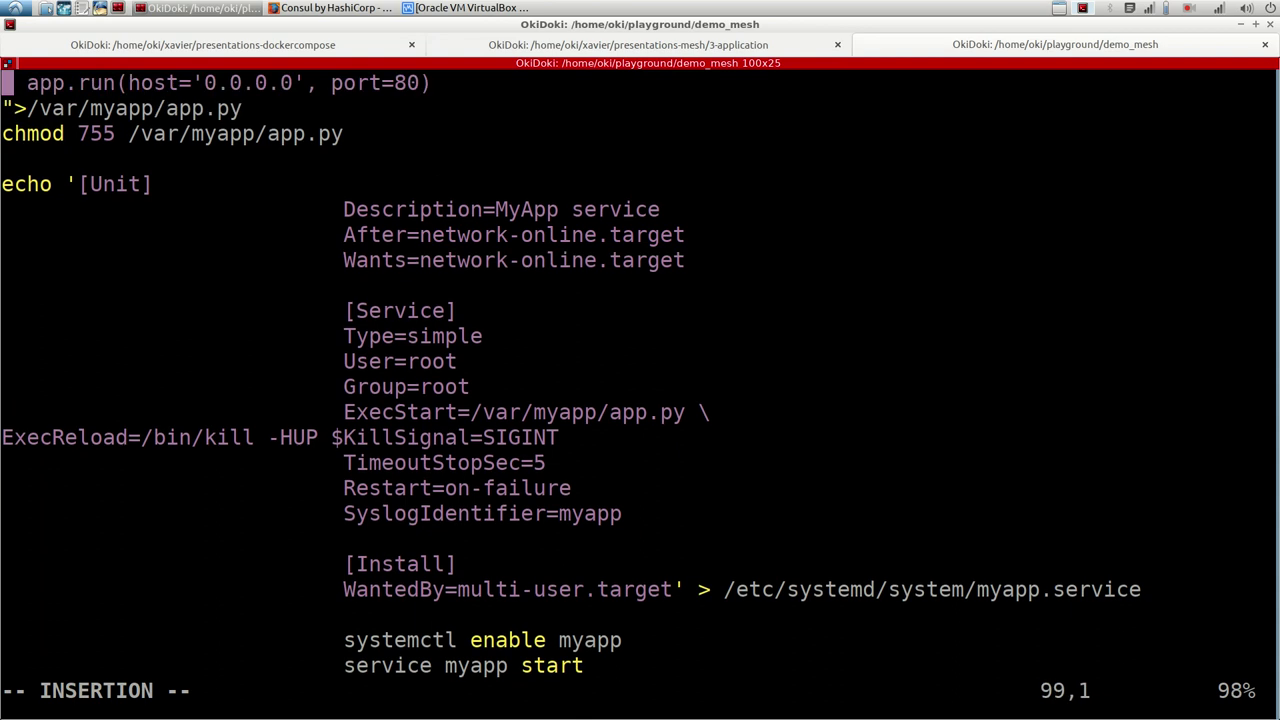
Copy the echo "[4] - install myapp" line and paste it directly above the echo '[Unit] line
key("Up")
key("Up")
key("Up")
key("Up")
key("Up")
key("Up")
key("Up")
key("Up")
key("Up")
key("Up")
key("Up")
key("Up")
key("Up")
key("Up")
key("Up")
key("Up")
key("Up")
key("Up")
key("Up")
key("Up")
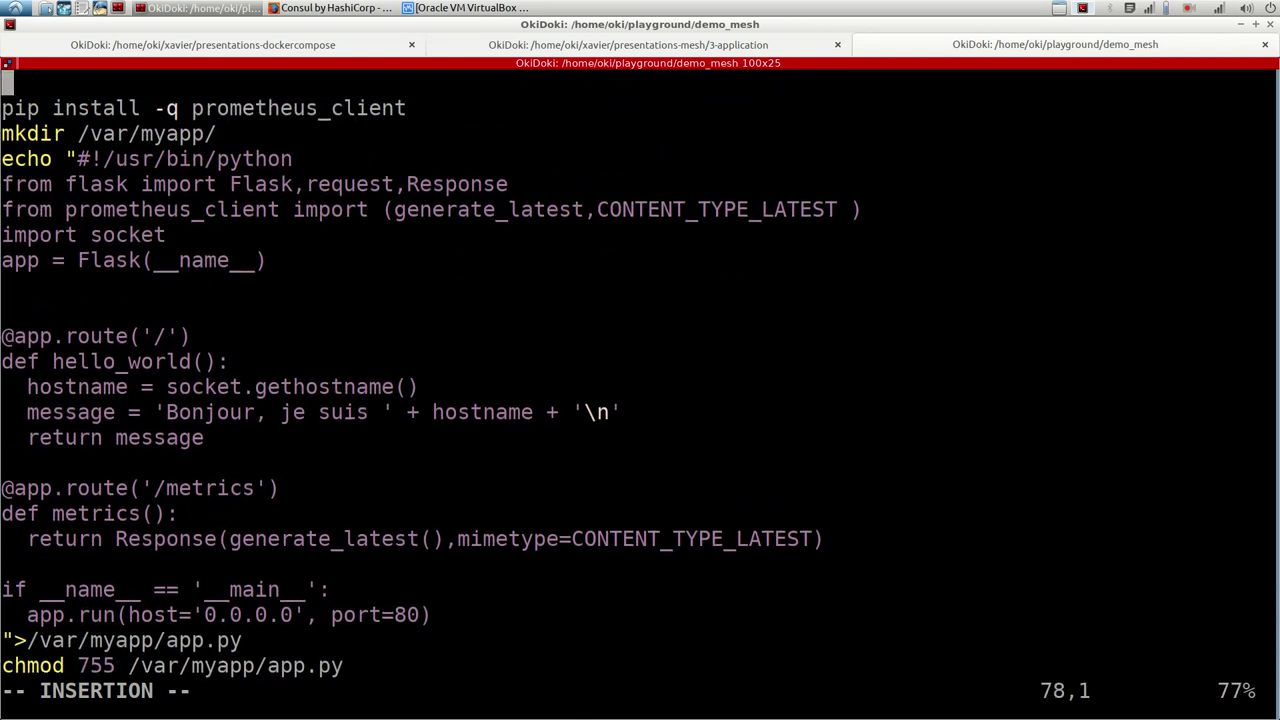
key("Up")
key("Up")
key("Escape")
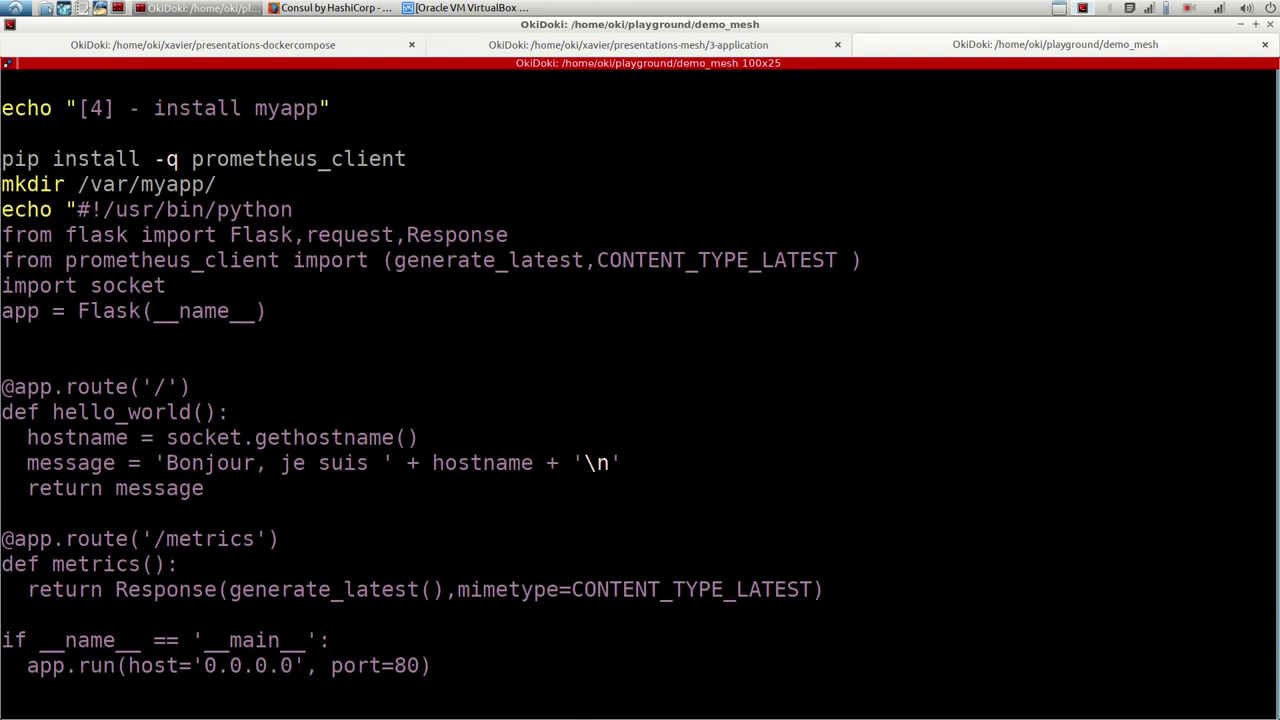
key("Down")
key("Down")
key("Down")
key("Down")
key("Down")
key("Down")
key("Down")
key("Down")
key("Down")
key("Down")
key("Down")
key("Down")
key("Down")
key("Down")
key("Down")
key("Down")
key("Down")
key("Down")
key("Down")
key("Down")
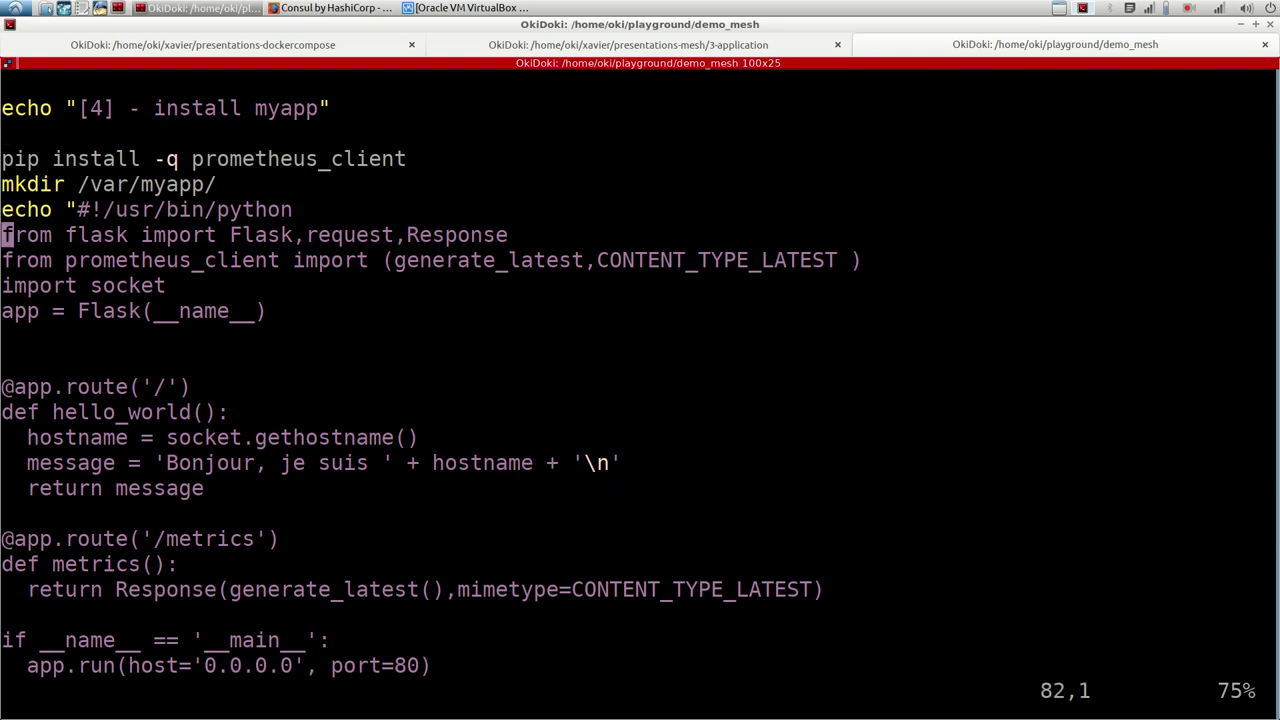
key("Up")
key("Up")
key("Up")
key("Up")
key("Up")
key("p")
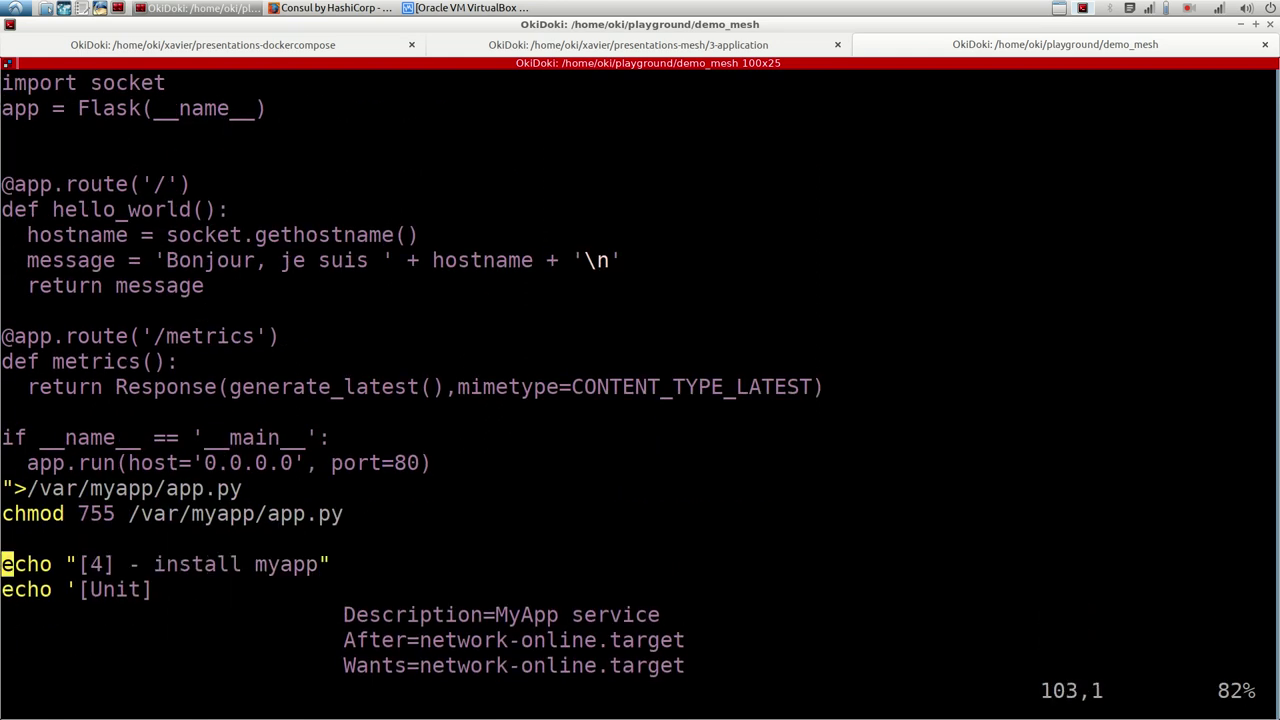
Change the number in the pasted echo message above the systemd block to [5]
key("Right")
key("Right")
key("Right")
key("Right")
key("Right")
key("Right")
key("a")
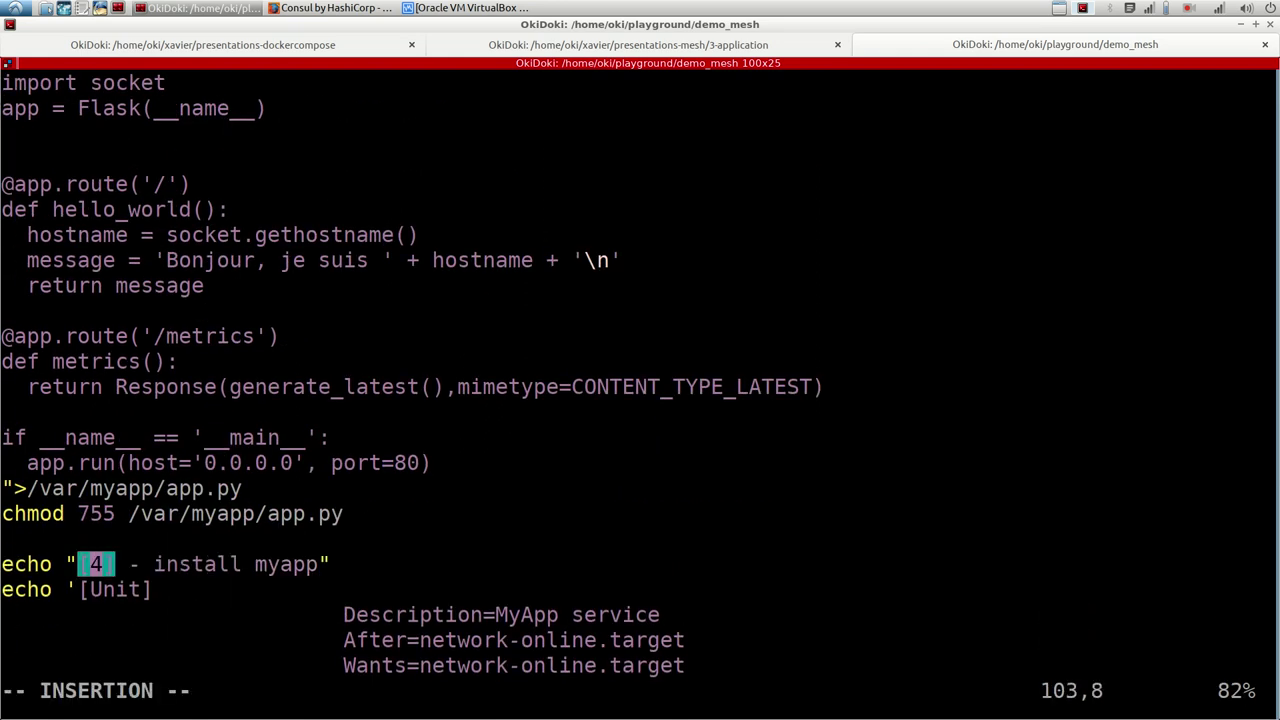
key("Delete")
type("5")
Append " service syst" after "install myapp" inside the quotes of the [5] echo message above the systemd block
key("Right")
key("Right")
key("Right")
key("Right")
key("Right")
key("Right")
key("Right")
key("Right")
key("Right")
key("Right")
key("Right")
key("Right")
key("Right")
key("Right")
key("Right")
key("Right")
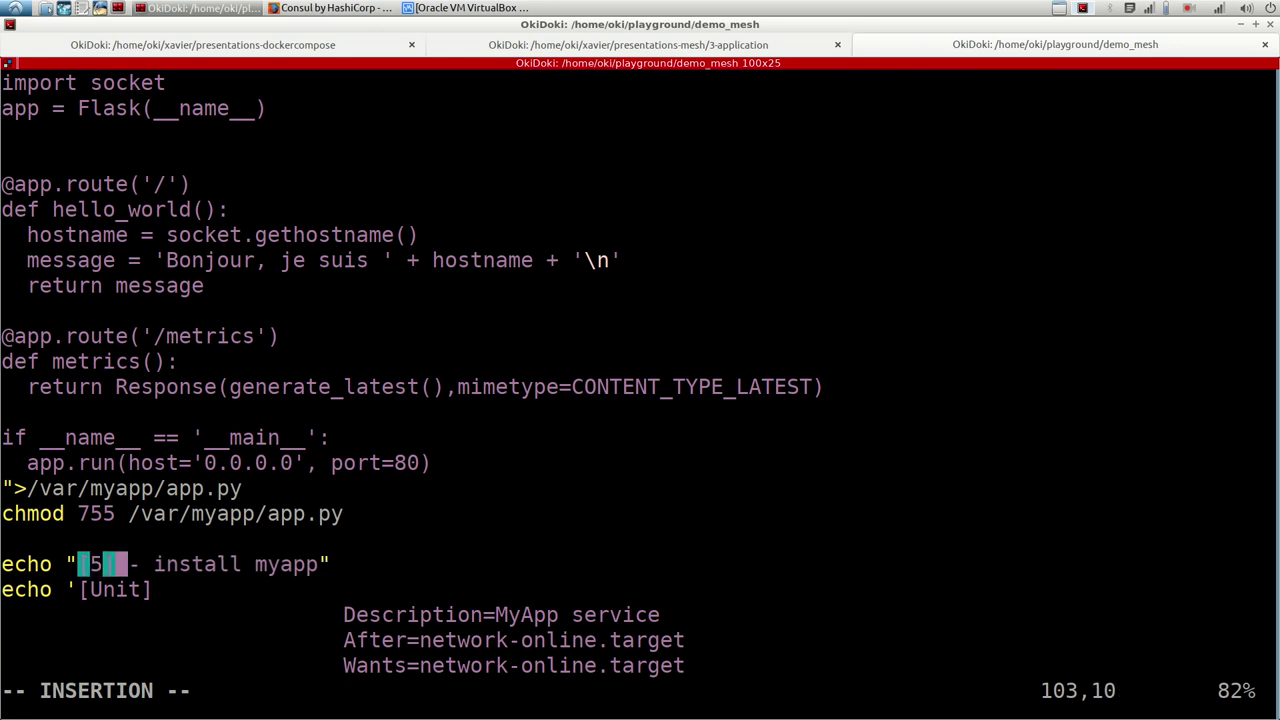
key("Right")
key("Right")
key("Left")
key("Left")
key("Left")
key("Left")
key("Left")
key("Left")
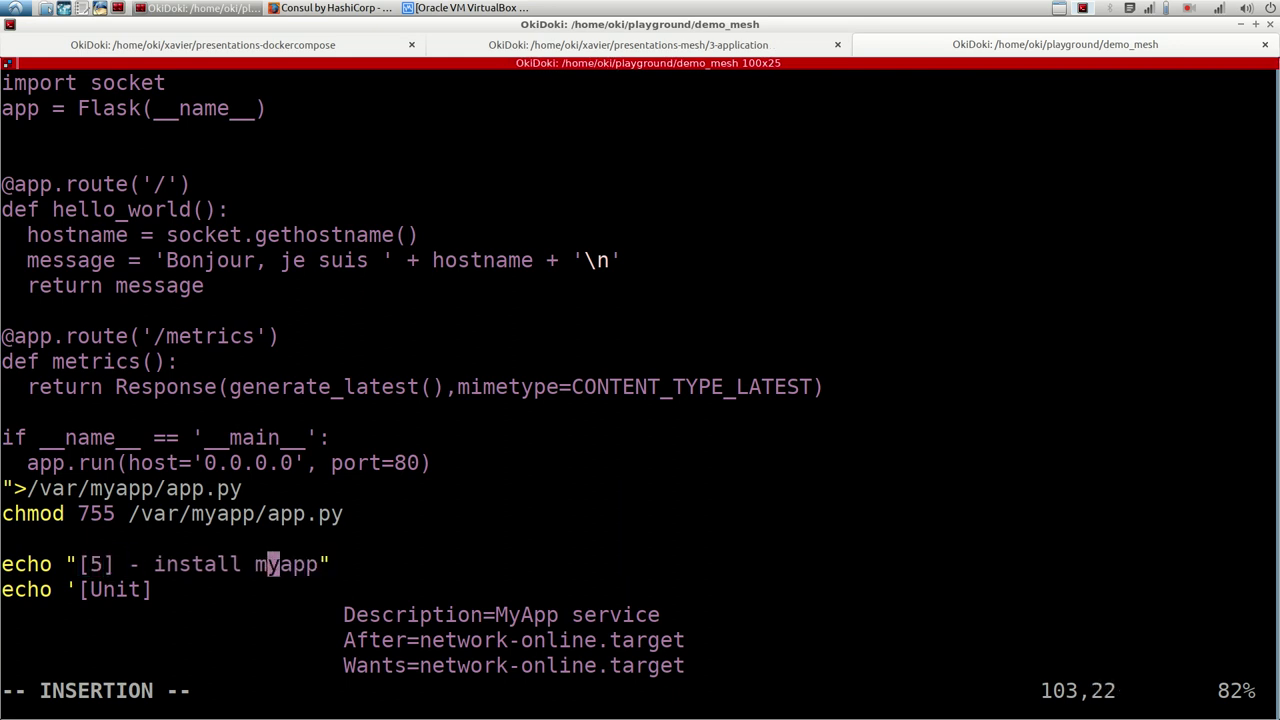
key("Right")
key("Right")
key("Right")
key("Right")
key("Right")
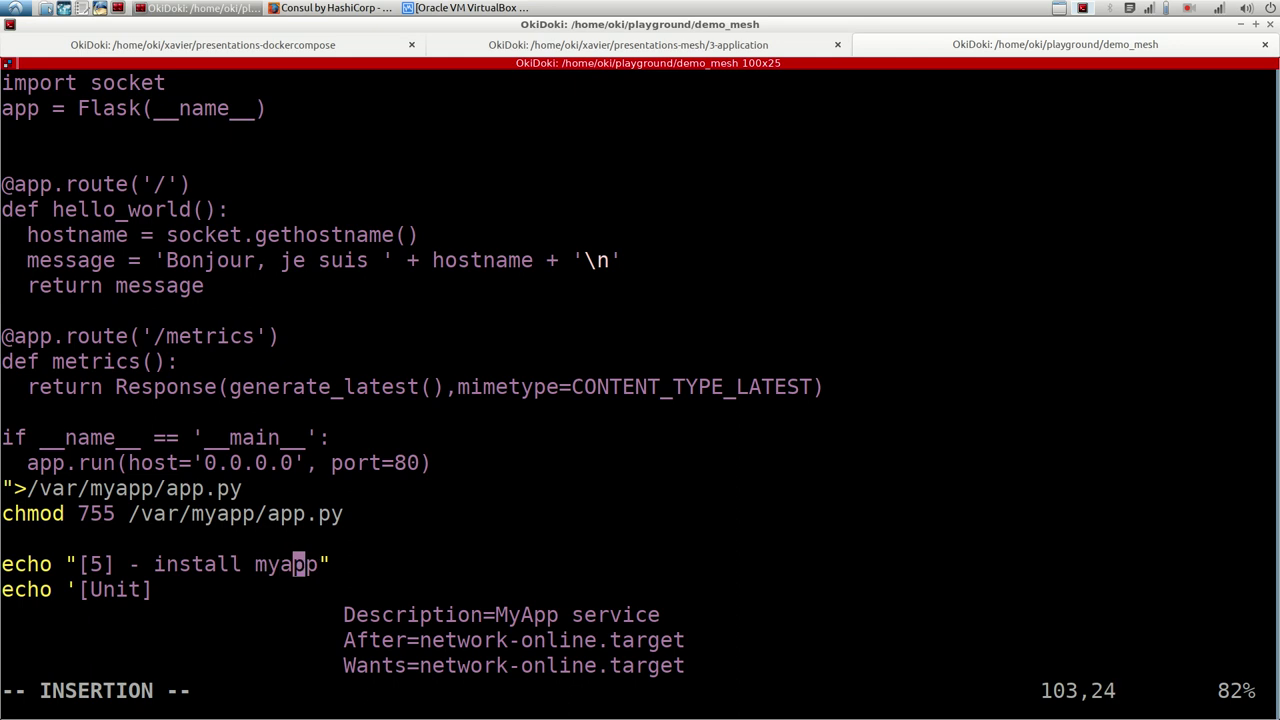
type("service syst")
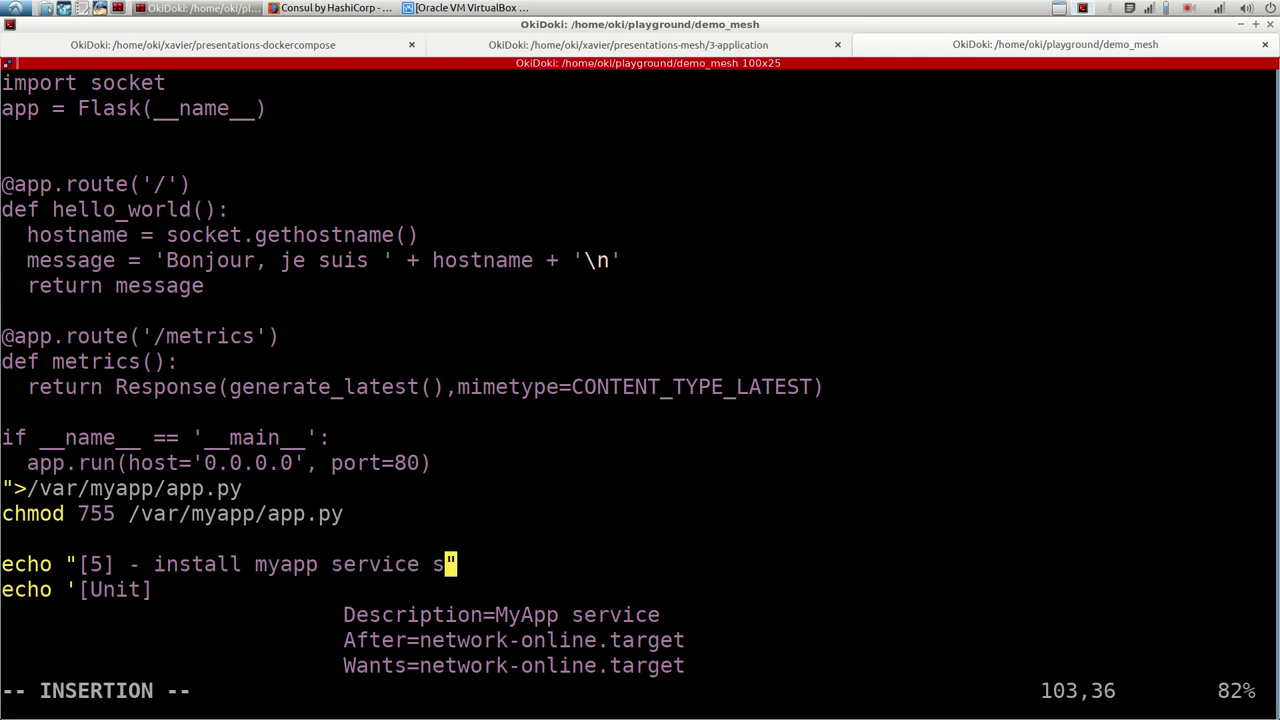
Complete the [5] echo message so it ends in "service systemd", and strip the leading indentation from the Description=MyApp service line
type("emd")
key("Down")
key("Down")
key("Left")
key("Left")
key("Left")
key("Left")
key("Left")
key("Left")
key("Left")
key("Left")
key("Left")
key("Left")
key("Left")
key("Left")
key("Left")
key("Left")
key("Left")
key("Left")
key("Left")
key("Left")
key("Left")
key("Left")
key("Delete")
key("Delete")
key("Delete")
key("Delete")
key("Delete")
key("Delete")
key("Delete")
key("Delete")
key("Delete")
key("Delete")
key("Delete")
key("Delete")
key("Delete")
key("Delete")
key("Delete")
key("Delete")
key("Delete")
key("Delete")
key("Delete")
key("Delete")
key("Delete")
Remove the leading indentation from the After=network-online.target and Wants=network-online.target lines of the [Unit] section
key("Down")
key("Delete")
key("Delete")
key("Delete")
key("Delete")
key("Delete")
key("Delete")
key("Delete")
key("Delete")
key("Delete")
key("Delete")
key("Delete")
key("Delete")
key("Delete")
key("Delete")
key("Delete")
key("Delete")
key("Delete")
key("Delete")
key("Delete")
key("Delete")
key("Delete")
key("Delete")
key("Delete")
key("Delete")
key("Delete")
key("Delete")
key("Delete")
key("Down")
key("Delete")
key("Delete")
key("Delete")
key("Delete")
key("Delete")
key("Delete")
key("Delete")
key("Delete")
key("Delete")
key("Delete")
key("Delete")
key("Delete")
key("Delete")
key("Delete")
key("Delete")
key("Delete")
key("Delete")
key("Delete")
key("Delete")
key("Delete")
key("Delete")
key("Delete")
key("Delete")
key("Delete")
key("Delete")
key("Delete")
key("Delete")
Remove the leading indentation from the [Service] header and the Type=simple and User=root lines below it
key("Down")
key("Down")
key("Delete")
key("Delete")
key("Delete")
key("Delete")
key("Delete")
key("Delete")
key("Delete")
key("Delete")
key("Delete")
key("Delete")
key("Delete")
key("Delete")
key("Delete")
key("Delete")
key("Delete")
key("Delete")
key("Delete")
key("Delete")
key("Delete")
key("Delete")
key("Delete")
key("Delete")
key("Delete")
key("Down")
key("Delete")
key("Delete")
key("Delete")
key("Delete")
key("Delete")
key("Delete")
key("Delete")
key("Delete")
key("Delete")
key("Delete")
key("Delete")
key("Delete")
key("Delete")
key("Delete")
key("Delete")
key("Delete")
key("Delete")
key("Delete")
key("Delete")
key("Delete")
key("Delete")
key("Delete")
key("Delete")
key("Delete")
key("Delete")
key("Delete")
key("Delete")
key("Delete")
key("Delete")
key("Delete")
key("Delete")
key("Delete")
key("Delete")
key("Down")
key("Delete")
key("Delete")
key("Delete")
key("Delete")
key("Delete")
key("Delete")
key("Delete")
key("Delete")
key("Delete")
key("Delete")
key("Delete")
key("Delete")
key("Delete")
key("Delete")
key("Delete")
key("Delete")
key("Delete")
key("Delete")
key("Delete")
key("Delete")
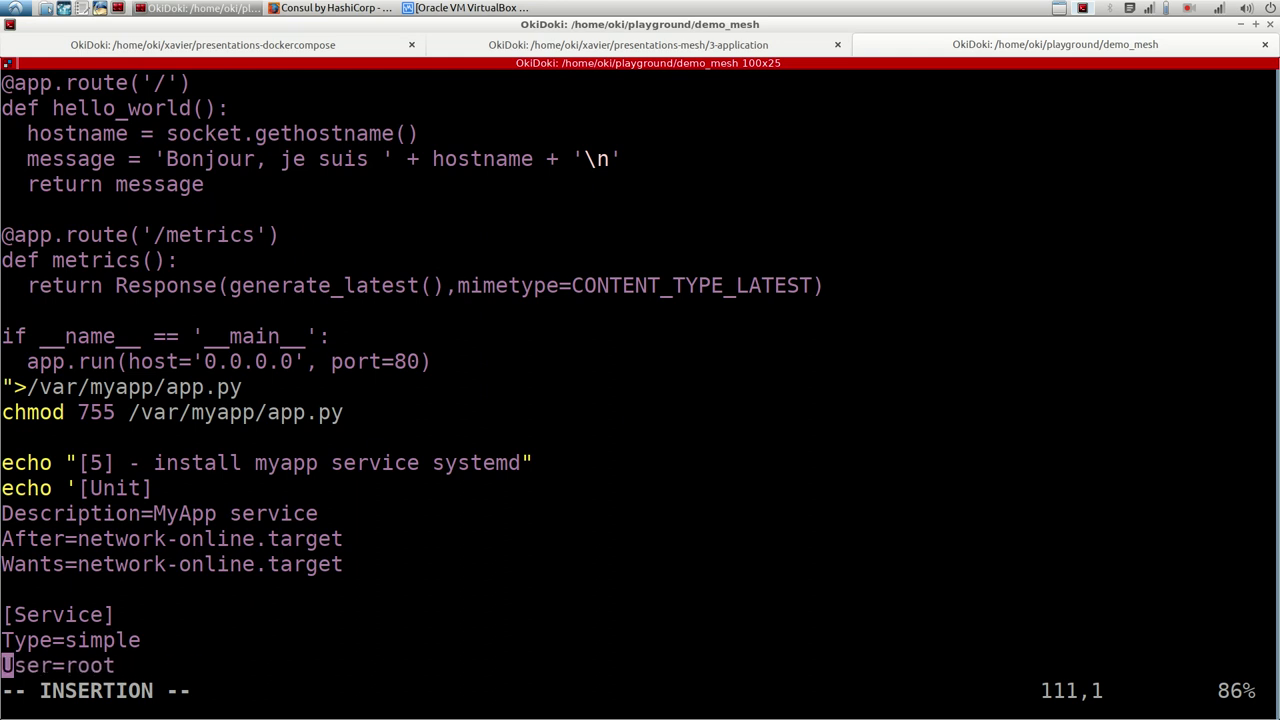
Remove the leading indentation from the Group=root line in the [Service] section, keeping its initial G
key("Down")
key("Delete")
key("Delete")
key("Delete")
key("Delete")
key("Delete")
key("Delete")
key("Delete")
key("Delete")
key("Delete")
key("Delete")
key("Delete")
key("Delete")
key("Delete")
key("Delete")
key("Delete")
key("Delete")
key("Delete")
key("Delete")
key("Delete")
key("Delete")
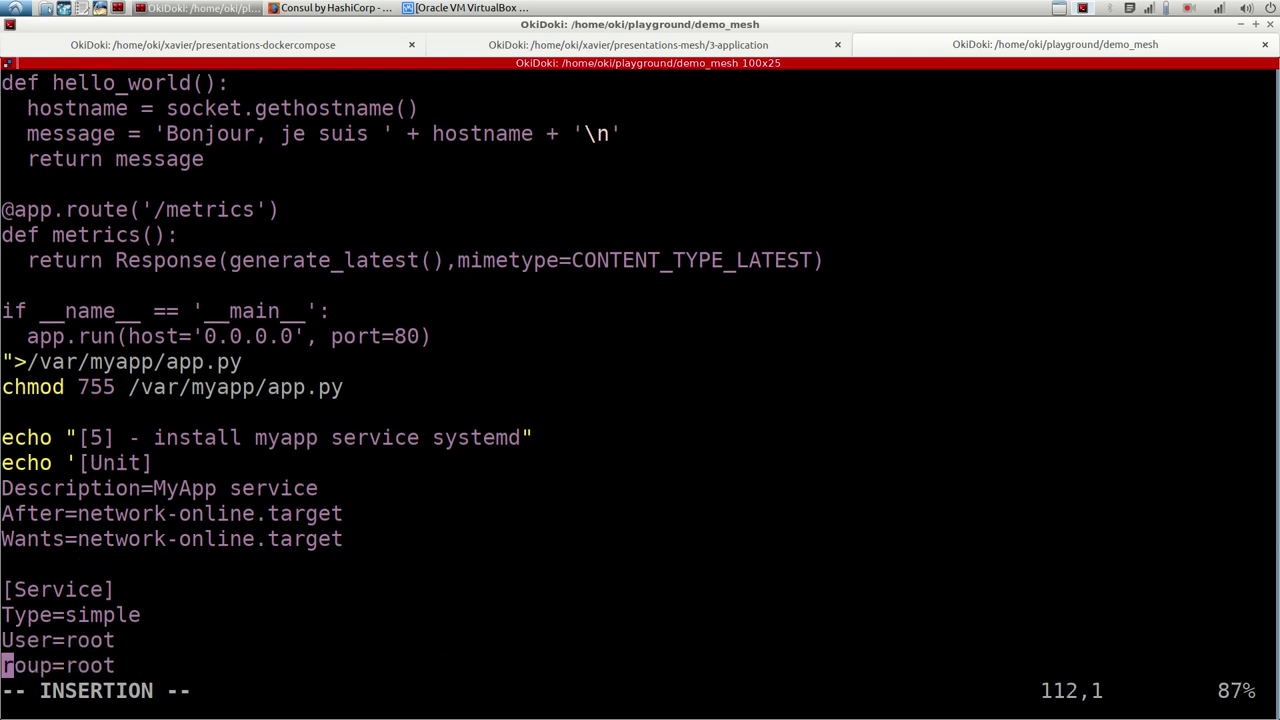
type("G")
Remove the leading indentation from the ExecStart=/var/myapp/app.py line in the [Service] section
key("Down")
key("Down")
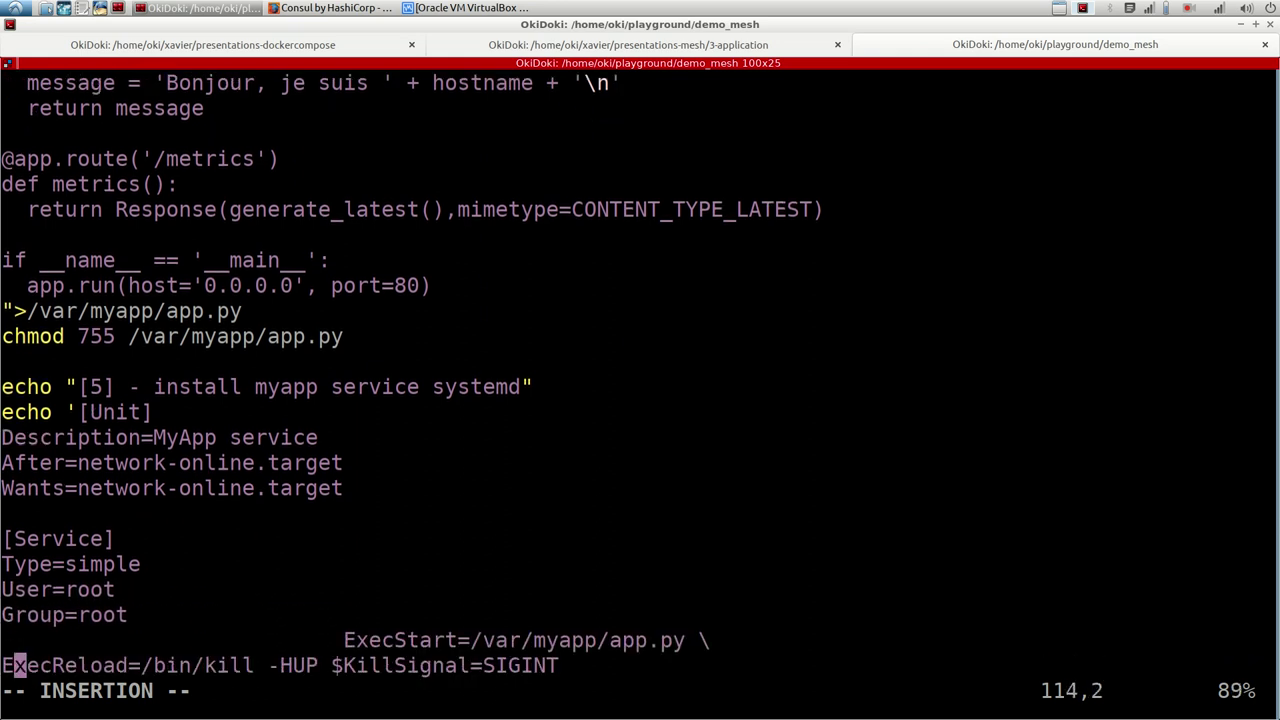
key("Up")
key("Left")
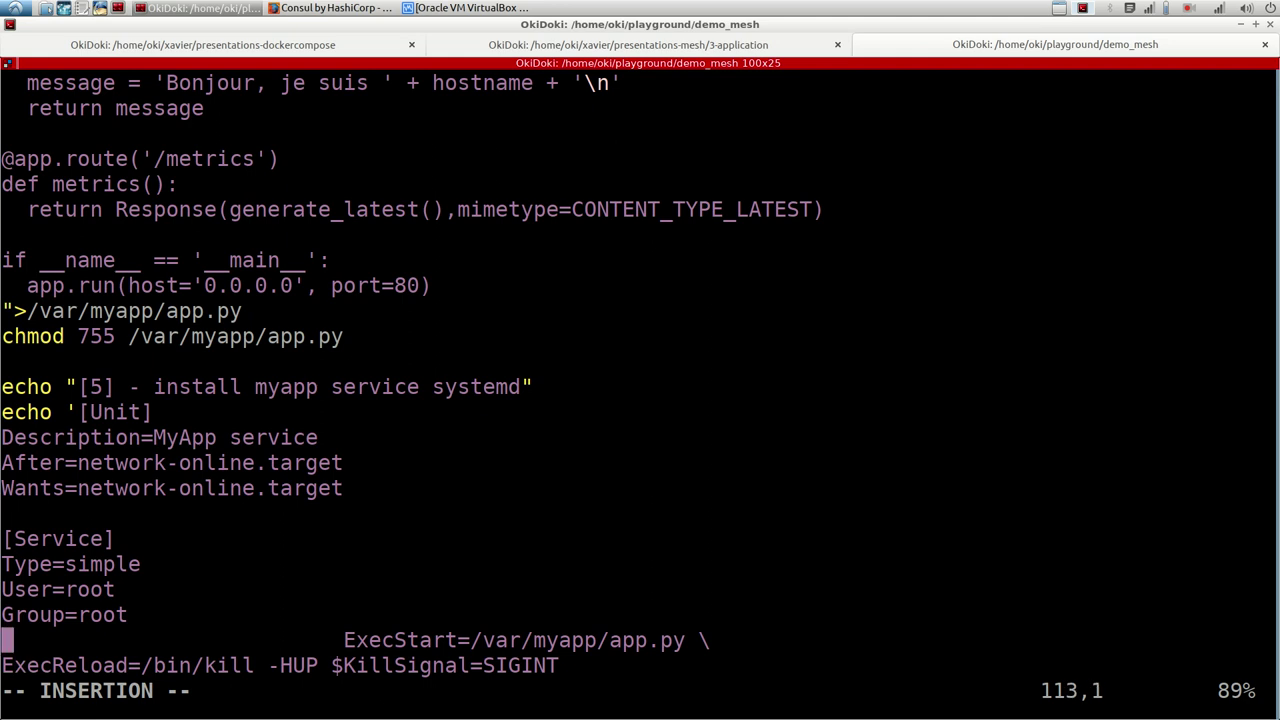
key("Delete")
key("Delete")
key("Delete")
key("Delete")
key("Delete")
key("Delete")
key("Delete")
key("Delete")
key("Delete")
key("Delete")
key("Delete")
key("Delete")
key("Delete")
key("Delete")
key("Delete")
key("Delete")
key("Delete")
key("Delete")
key("Delete")
key("Delete")
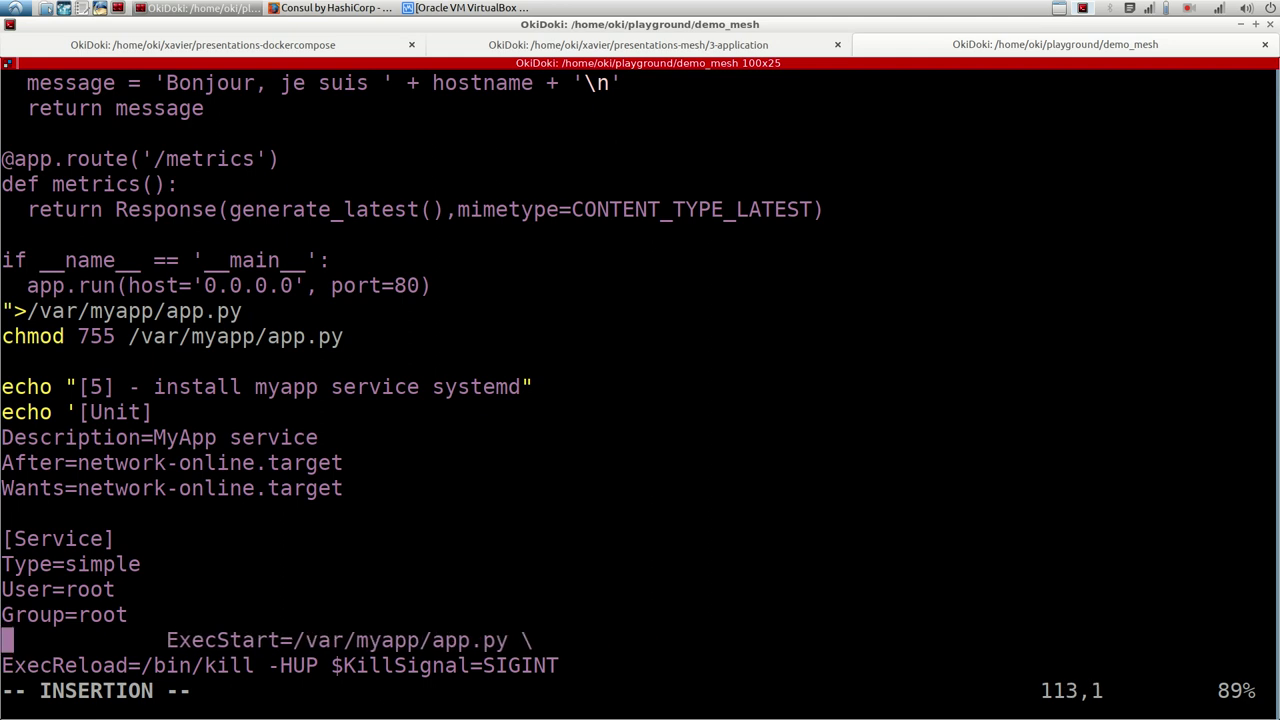
key("Delete")
key("Delete")
key("Down")
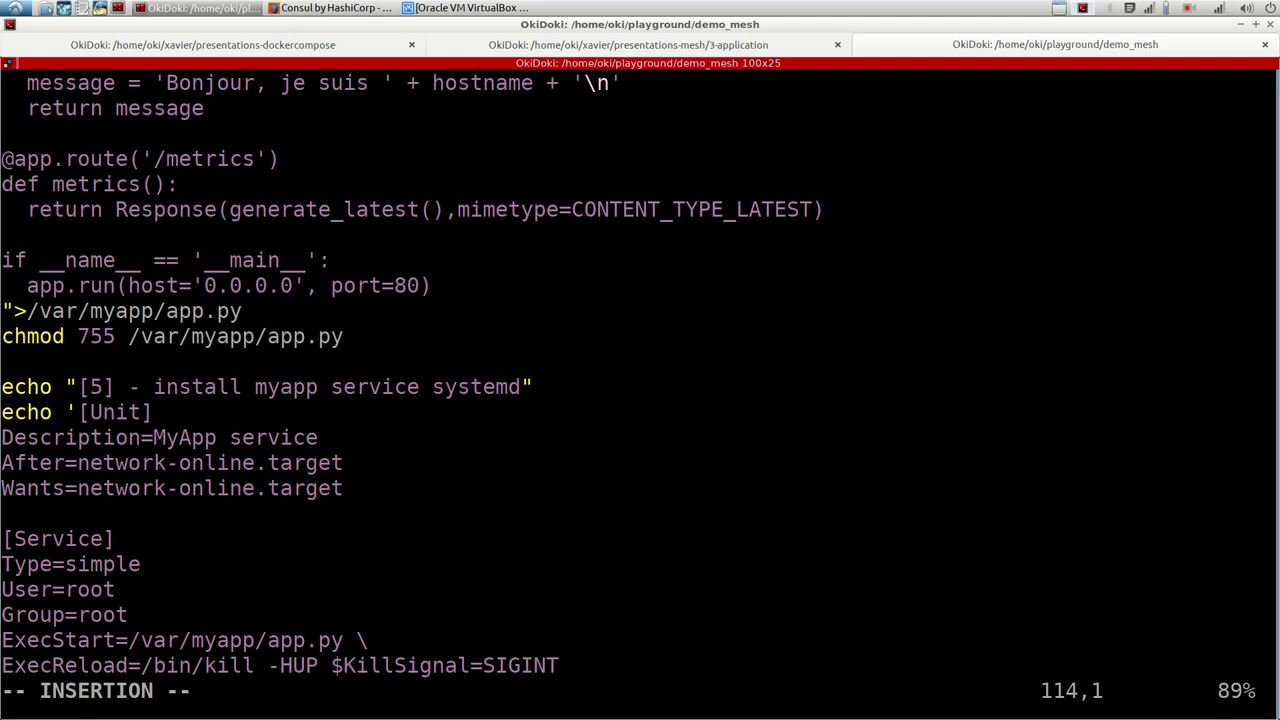
Review the Flask application code, its output path and the systemd unit block for consistent file naming
key("Down")
key("Down")
key("Up")
key("Up")
key("Up")
key("Up")
key("Up")
key("Up")
key("Up")
key("Up")
key("Up")
key("Up")
key("Up")
key("Up")
key("Up")
key("Up")
key("Up")
key("Up")
key("Up")
key("Up")
key("Up")
key("Up")
key("Up")
key("Up")
key("Up")
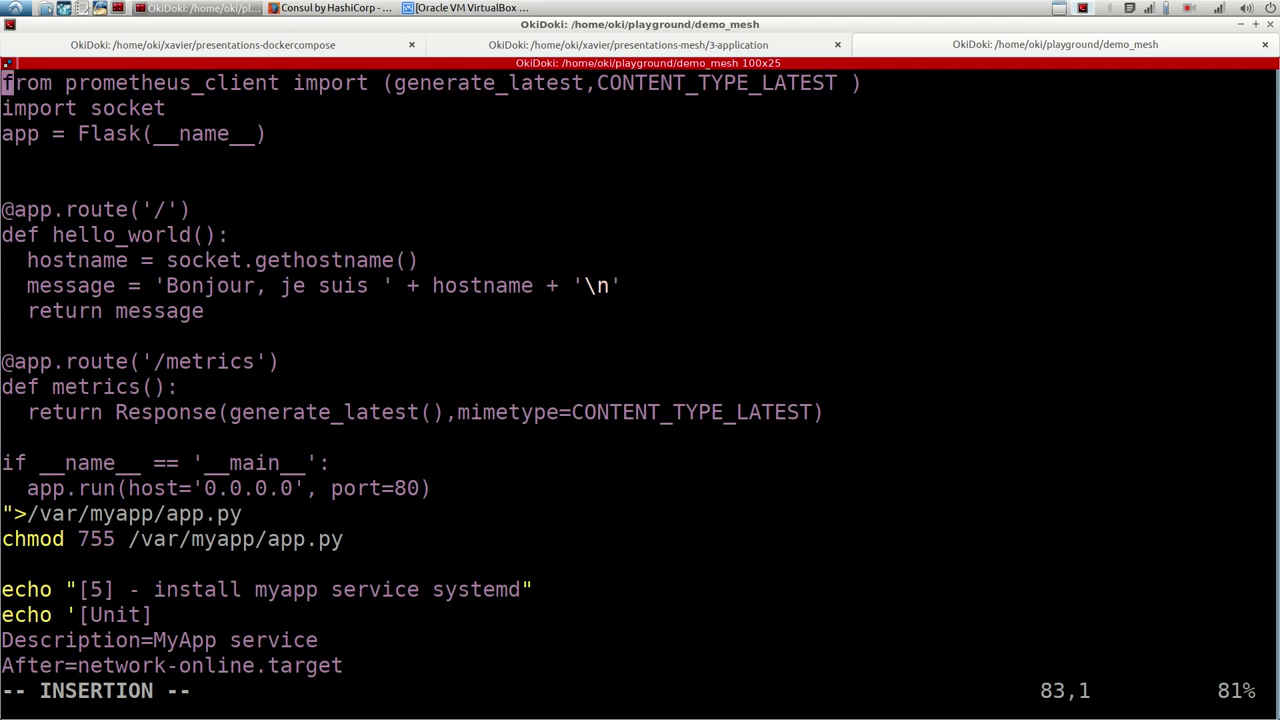
key("Up")
key("Down")
key("Down")
key("Down")
key("Down")
key("Down")
key("Down")
key("Down")
key("Down")
key("Down")
key("Down")
key("Down")
key("Down")
key("Down")
key("Down")
key("Down")
key("Down")
key("Down")
key("Down")
key("Down")
key("Down")
Change the application file path to /var/myapp/myapp.py in both the echo output redirection and the chmod 755 line
key("Up")
key("Up")
key("Up")
key("Up")
key("Up")
key("Up")
key("Right")
key("Right")
key("Right")
key("Right")
key("Right")
key("Right")
key("Right")
key("Right")
key("Right")
key("Right")
key("Right")
key("Right")
key("Right")
key("Right")
key("Right")
key("Left")
key("Left")
type("my")
key("Down")
key("Right")
key("Right")
key("Right")
key("Right")
key("Right")
key("Right")
type("my")
Change the ExecStart path in the [Service] section to /var/myapp/myapp.py
key("Down")
key("Down")
key("Down")
key("Down")
key("Down")
key("Down")
key("Down")
key("Down")
key("Down")
key("Down")
key("Down")
key("Down")
key("Down")
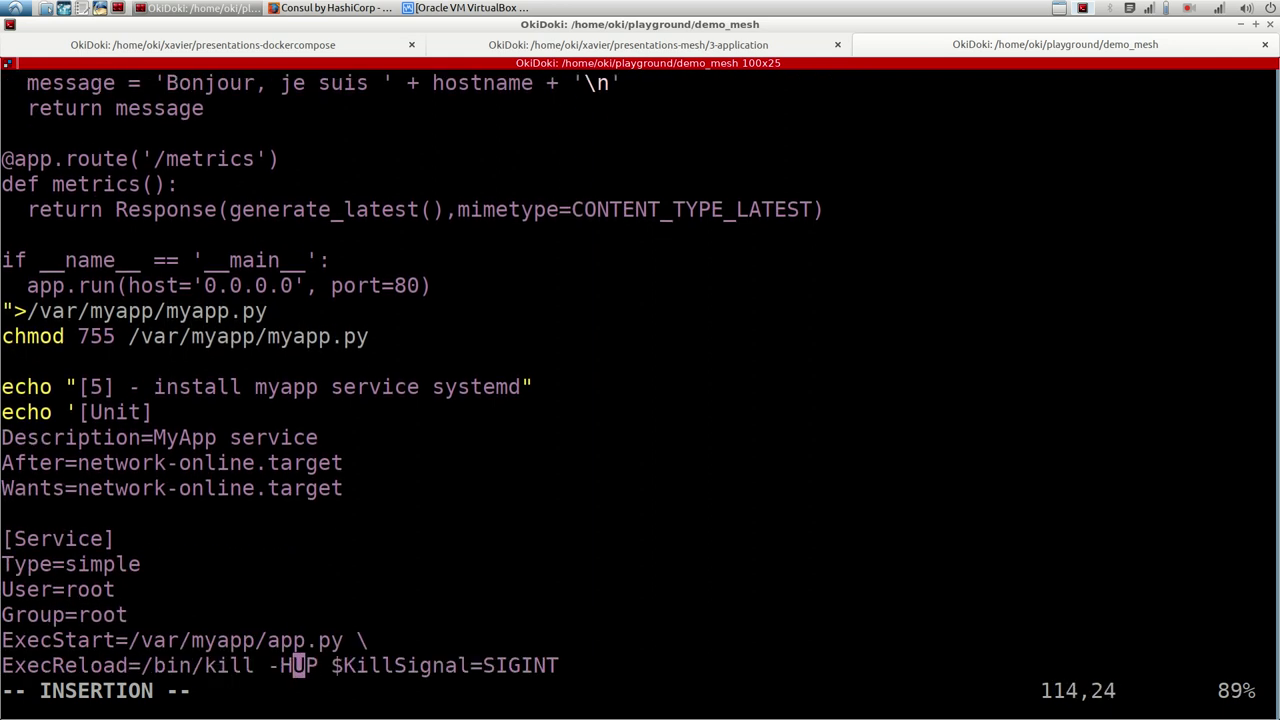
key("Down")
key("Down")
key("Down")
key("Down")
key("Down")
key("Down")
key("Up")
key("Up")
key("Up")
key("Up")
key("Up")
key("Up")
key("Up")
key("Left")
key("Left")
type("my")
Remove the leading indentation from the TimeoutStopSec=5 line in the [Service] section
key("Down")
key("Down")
key("Right")
key("Right")
key("Right")
key("Right")
key("BackSpace")
key("BackSpace")
key("BackSpace")
key("BackSpace")
key("BackSpace")
key("BackSpace")
key("BackSpace")
key("BackSpace")
key("BackSpace")
key("BackSpace")
key("BackSpace")
key("BackSpace")
key("BackSpace")
key("BackSpace")
key("BackSpace")
key("BackSpace")
key("BackSpace")
key("BackSpace")
key("BackSpace")
key("BackSpace")
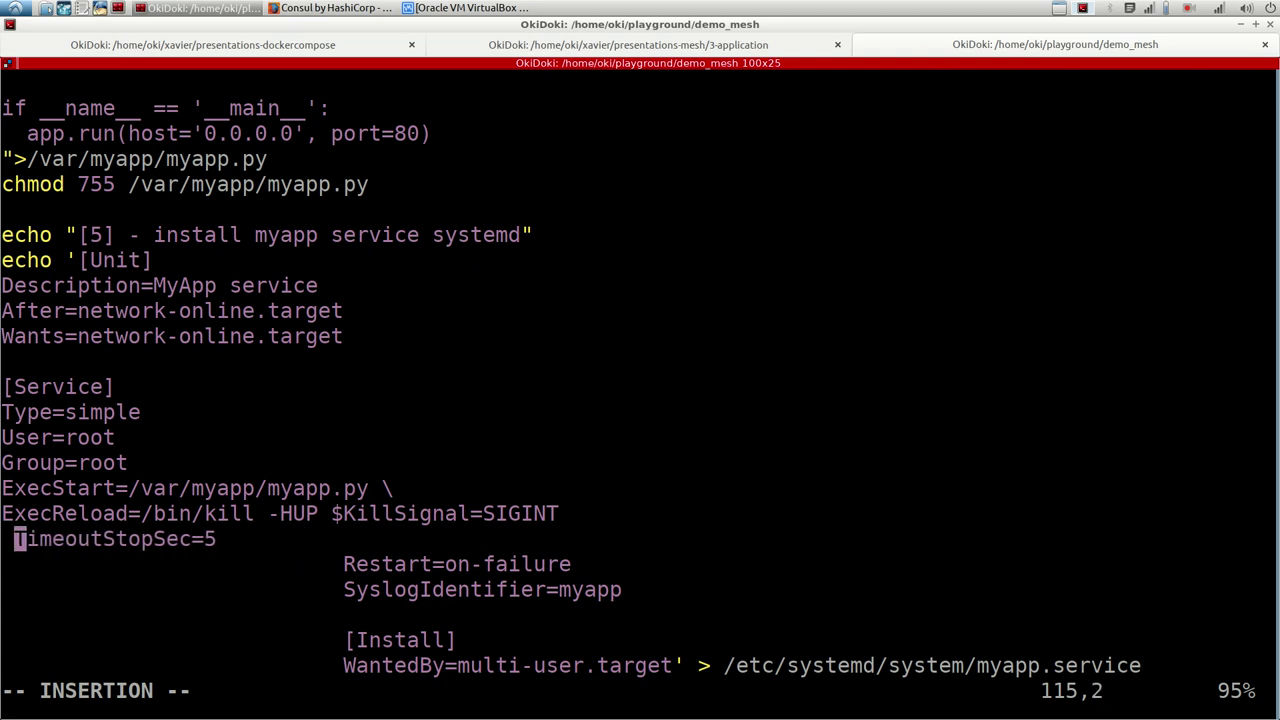
key("BackSpace")
Remove the leading indentation from the Restart=on-failure line in the [Service] section
key("Down")
key("Delete")
key("Delete")
key("Delete")
key("Delete")
key("Delete")
key("Delete")
key("Delete")
key("Delete")
key("Delete")
key("Delete")
key("Delete")
key("Delete")
key("Delete")
key("Delete")
key("Delete")
key("Delete")
key("Delete")
key("Delete")
key("Delete")
key("Delete")
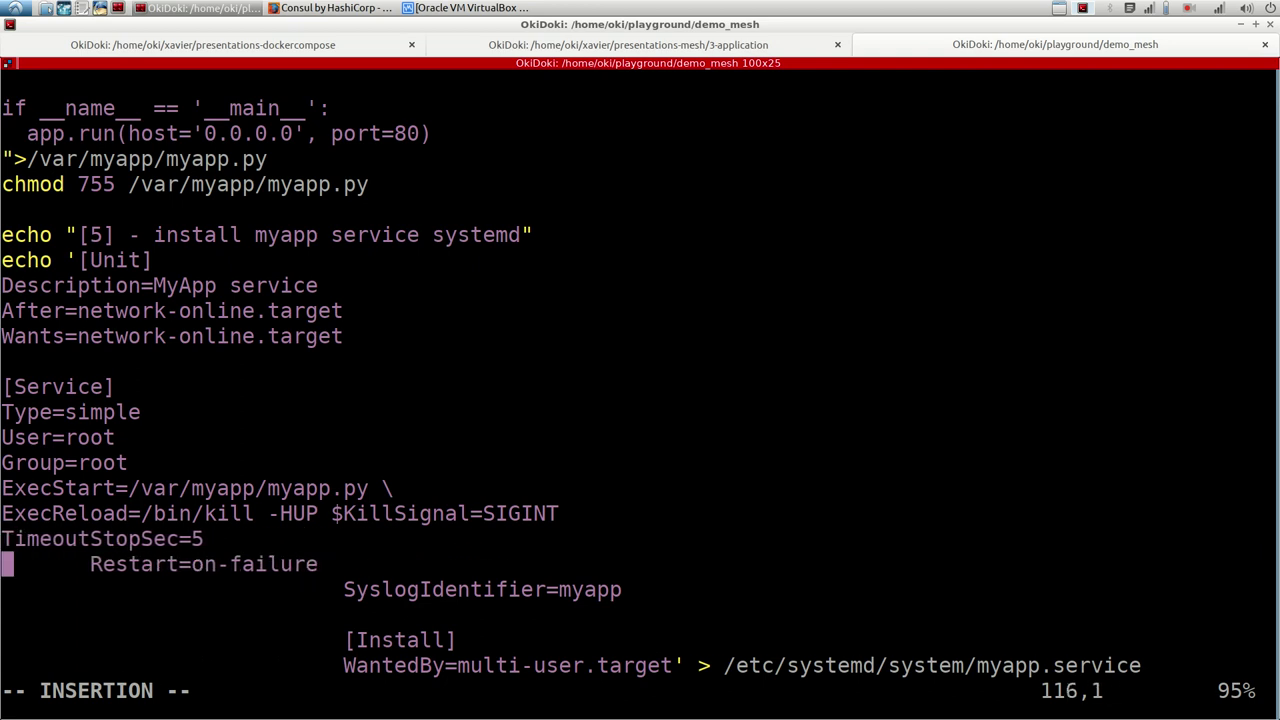
key("Delete")
Remove the leading indentation from the SyslogIdentifier=myapp line in the [Service] section
key("Down")
key("Delete")
key("Delete")
key("Delete")
key("Delete")
key("Delete")
key("Delete")
key("Delete")
key("Delete")
key("Delete")
key("Delete")
key("Delete")
key("Delete")
key("Delete")
key("Delete")
key("Delete")
key("Delete")
key("Delete")
key("Delete")
key("Delete")
key("Delete")
key("Delete")
key("Delete")
key("Delete")
key("Delete")
key("Delete")
key("Delete")
key("Delete")
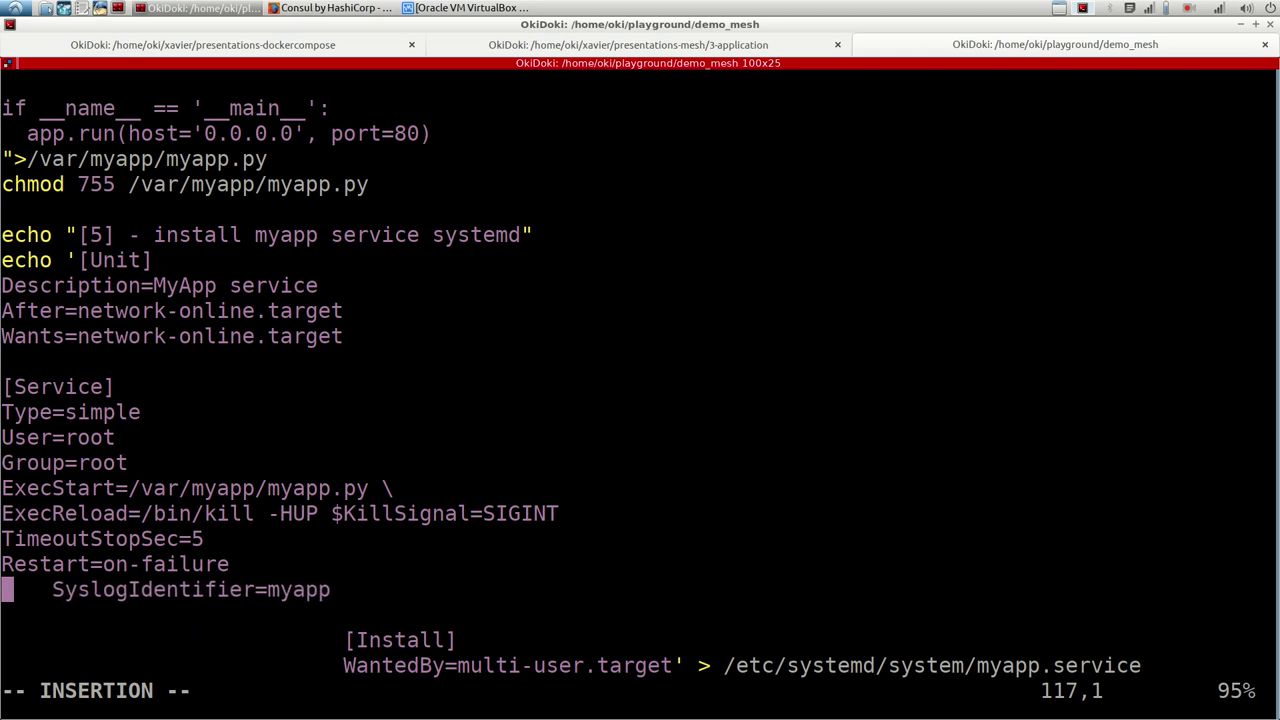
Remove the leading indentation from the [Install] section header
key("Down")
key("Down")
key("Delete")
key("Delete")
key("Delete")
key("Delete")
key("Delete")
key("Delete")
key("Delete")
key("Delete")
key("Delete")
key("Delete")
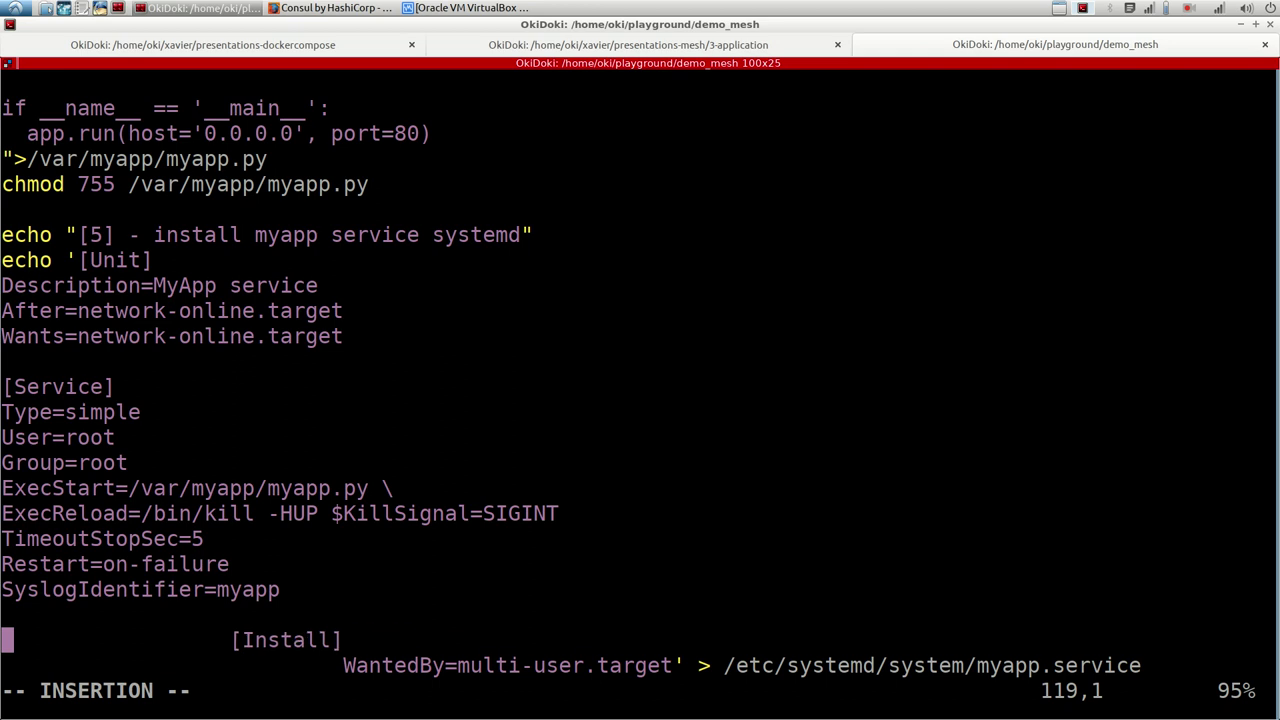
key("Delete")
key("Delete")
key("Delete")
key("Delete")
key("Delete")
key("Delete")
key("Delete")
key("Delete")
key("Delete")
key("Delete")
key("Delete")
key("Delete")
key("Delete")
key("Delete")
key("Delete")
key("Delete")
key("Delete")
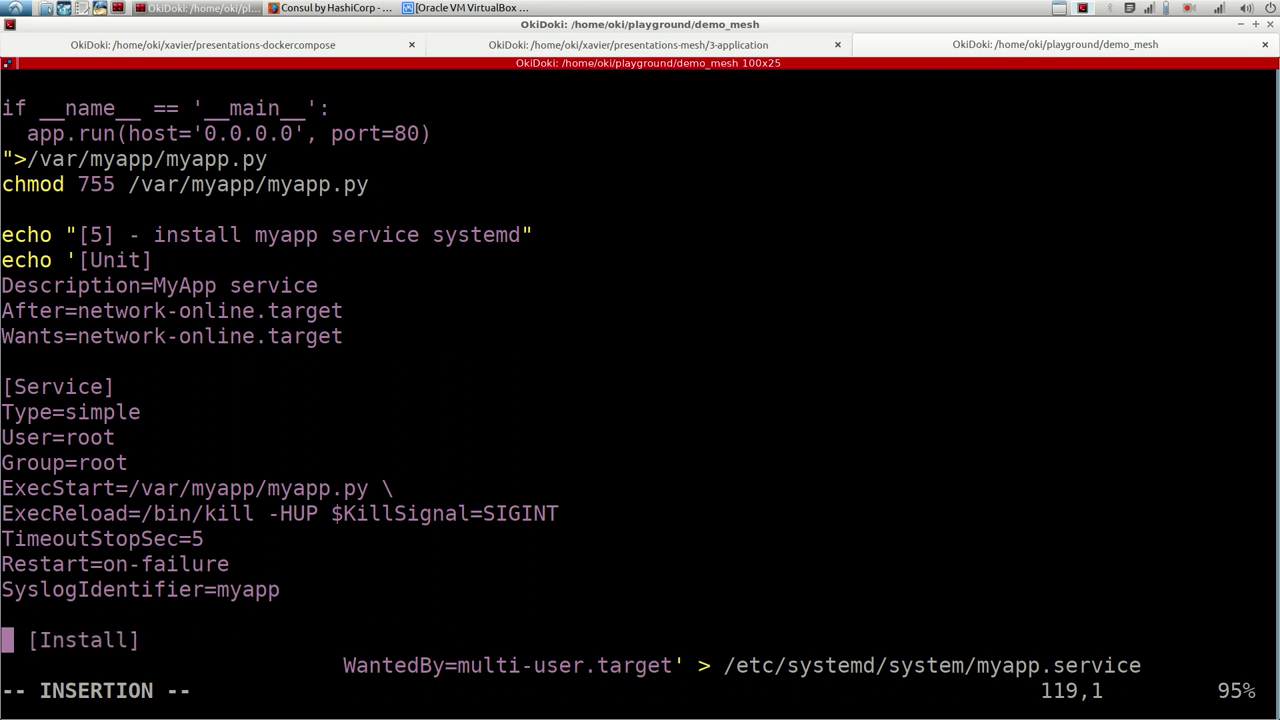
Remove the leading indentation from the WantedBy=multi-user.target line that redirects to /etc/systemd/system/myapp.service
key("Down")
key("Delete")
key("Delete")
key("Delete")
key("Delete")
key("Delete")
key("Delete")
key("Delete")
key("Delete")
key("Delete")
key("Delete")
key("Delete")
key("Delete")
key("Delete")
key("Delete")
key("Delete")
key("Delete")
key("Delete")
key("Delete")
key("Delete")
key("Delete")
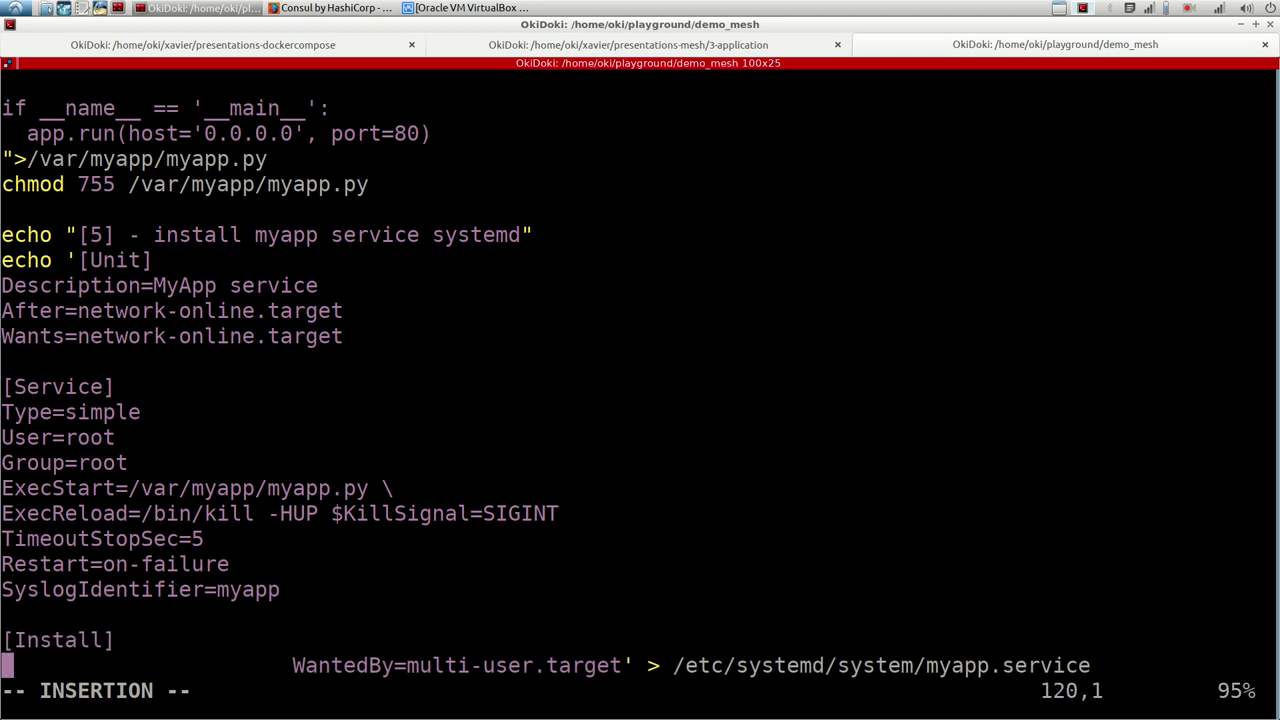
key("Delete")
key("Delete")
key("Delete")
Remove the leading indentation from the systemctl enable myapp line below the service definition
key("Down")
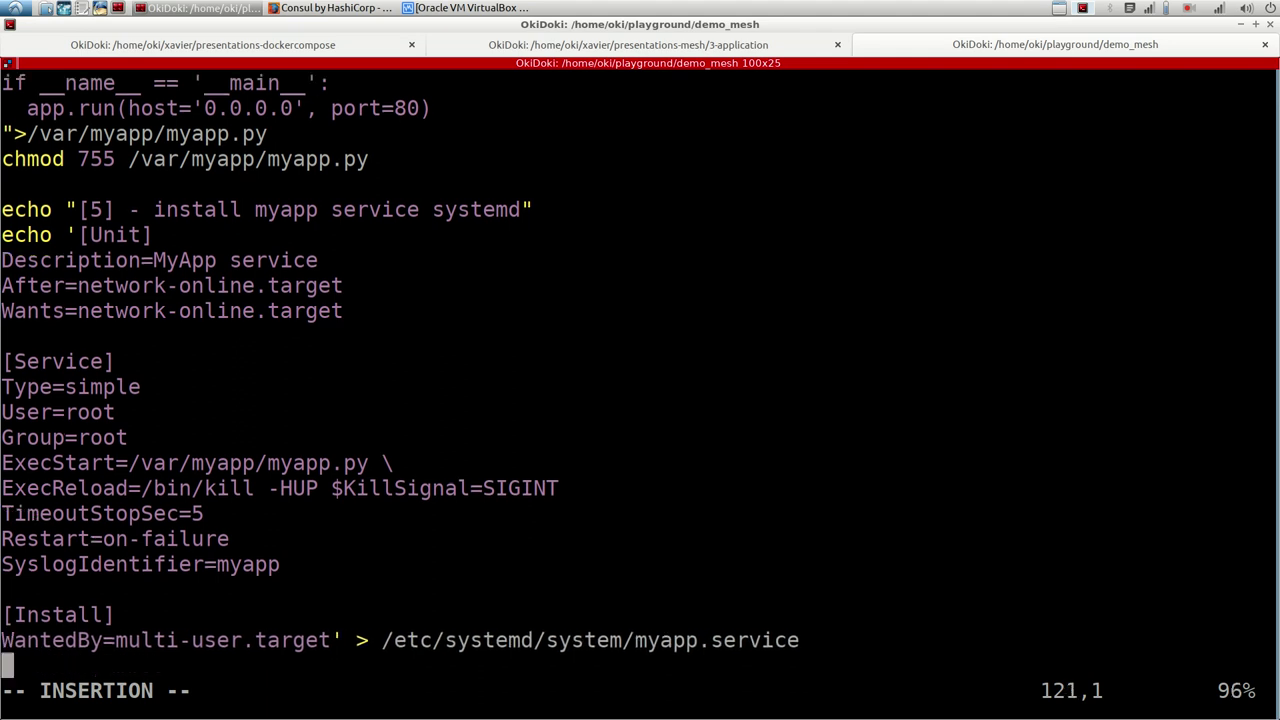
key("Down")
key("Down")
key("Down")
key("Up")
key("Up")
key("Delete")
key("Delete")
key("Delete")
key("Delete")
key("Delete")
key("Delete")
key("Delete")
key("Delete")
key("Delete")
key("Delete")
key("Delete")
key("Delete")
key("Delete")
key("Delete")
key("Delete")
key("Delete")
key("Delete")
key("Delete")
key("Delete")
key("Delete")
Remove the leading indentation from the service myapp start line
key("Down")
key("Delete")
key("Delete")
key("Delete")
key("Delete")
key("Delete")
key("Delete")
key("Delete")
key("Delete")
key("Delete")
key("Delete")
key("Delete")
key("Delete")
key("Delete")
key("Delete")
key("Delete")
key("Delete")
key("Delete")
key("Delete")
key("Delete")
key("Delete")
key("Delete")
key("Delete")
key("Delete")
key("Down")
key("Down")
key("Up")
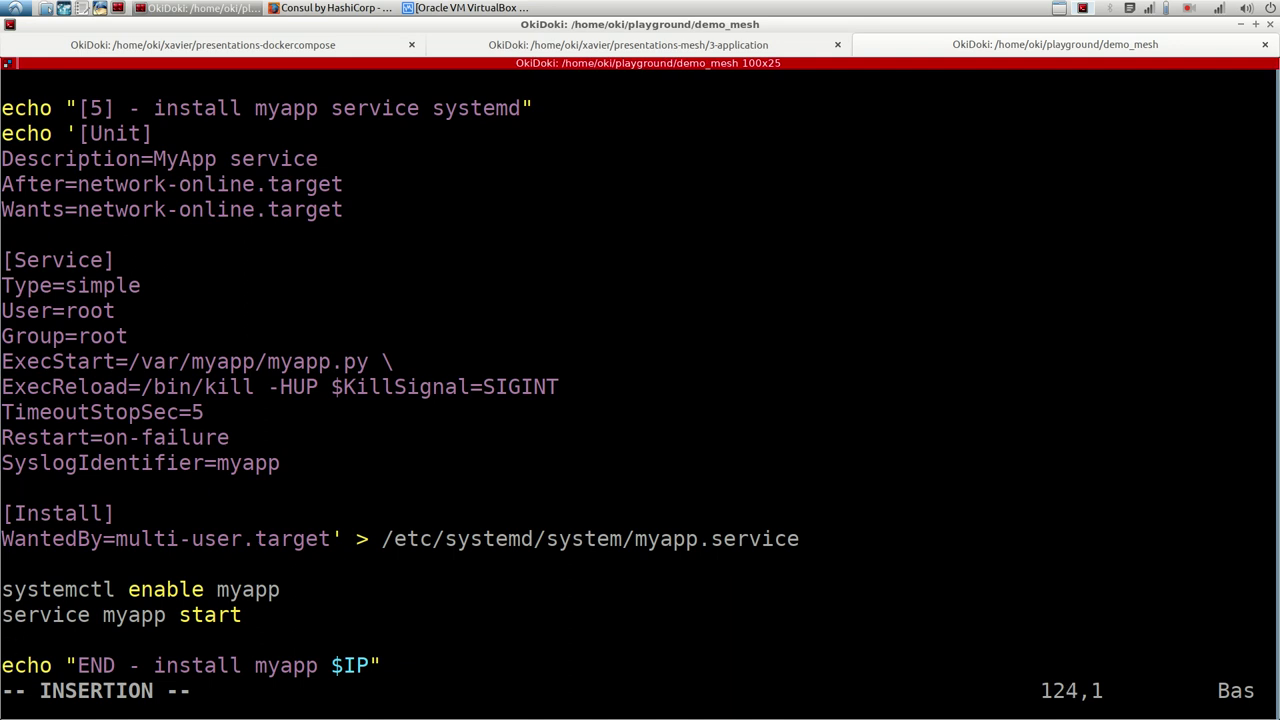
Copy the Consul service registration snippet from the "Ajout du service à consul" slide and return to the script
key("ctrl+Page_Up")
key("Right")
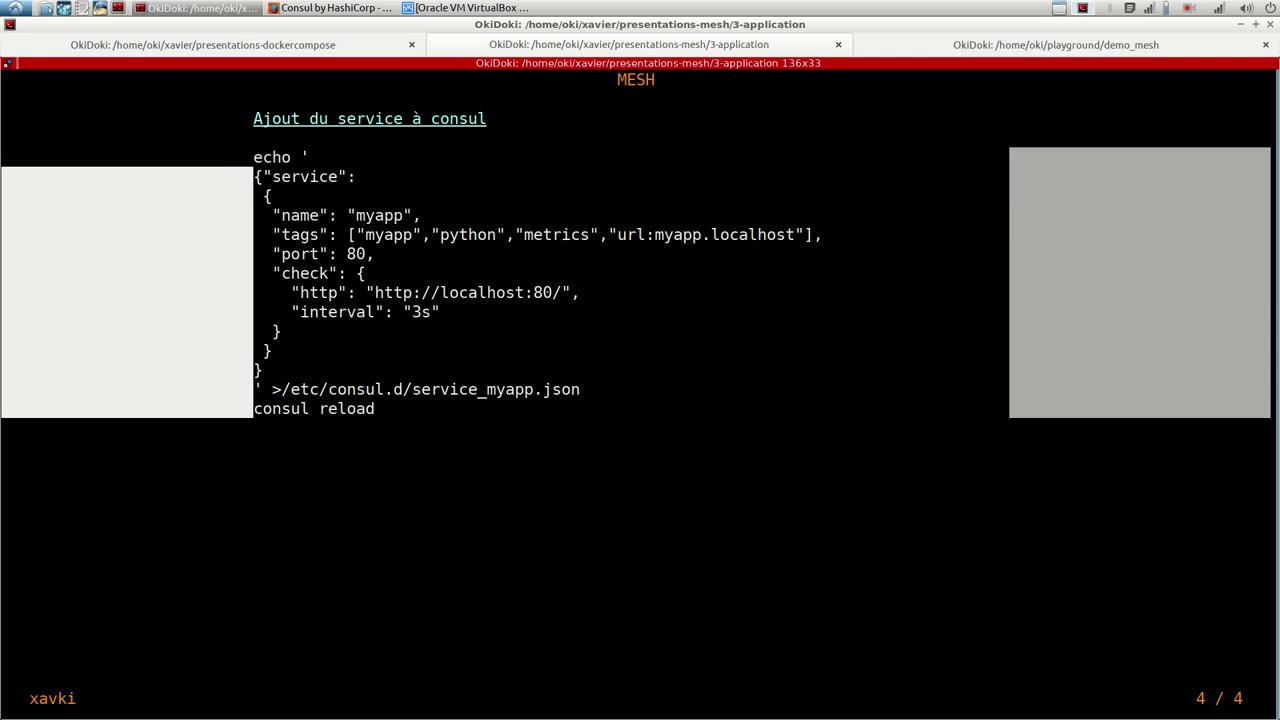
right_click(256, 161)
key("Escape")
key("ctrl+Page_Down")
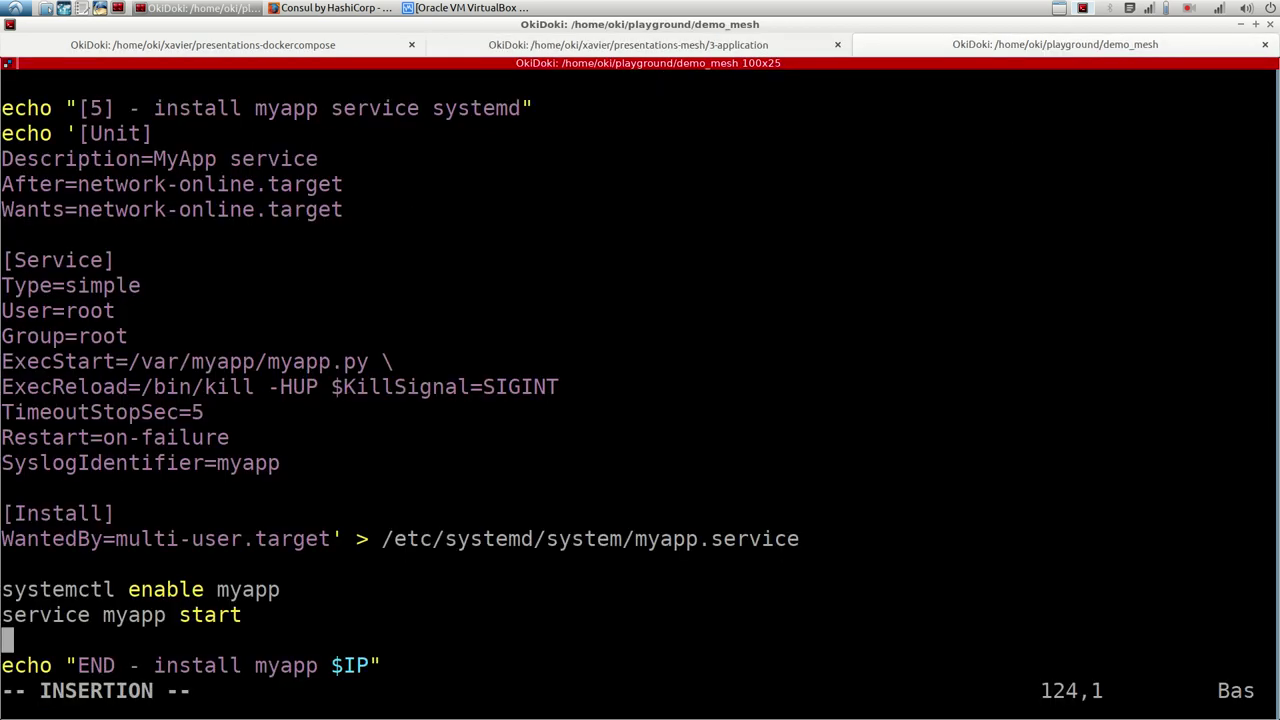
Add the line echo "[6] - add service myapp to consul" after the service start command, separated by a blank line
key("Return")
type("echo \"")
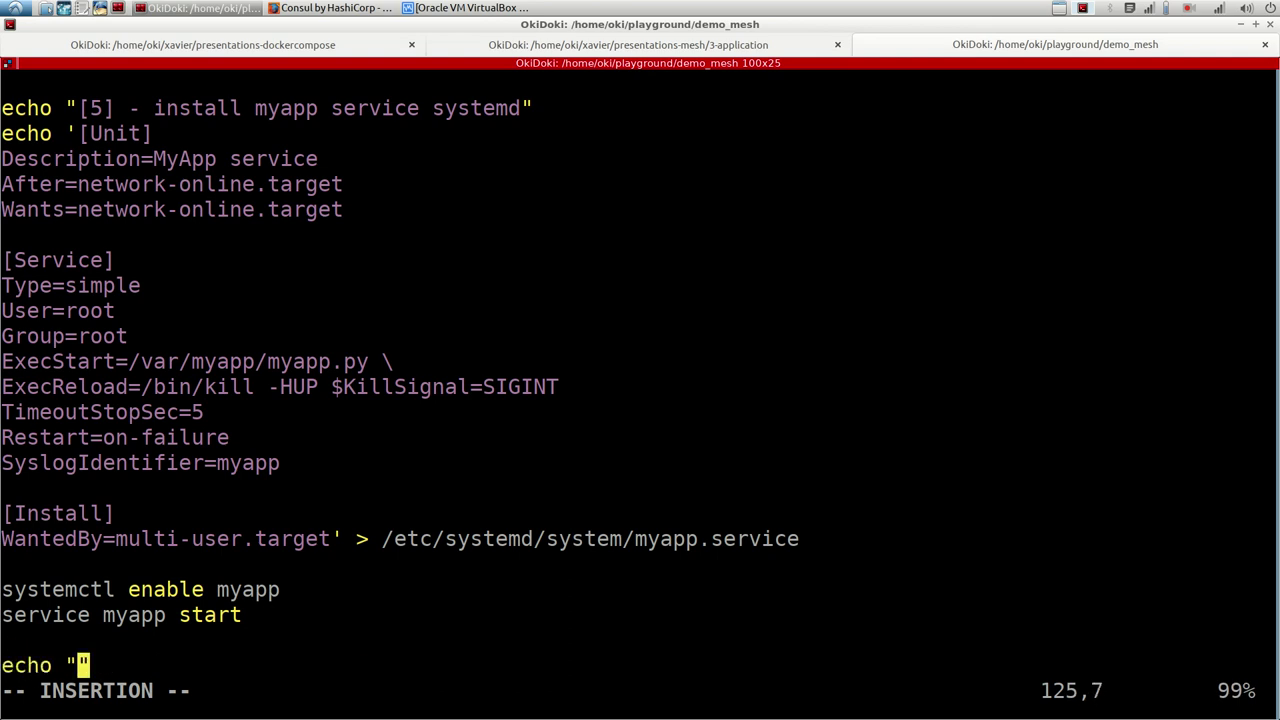
type("[6]")
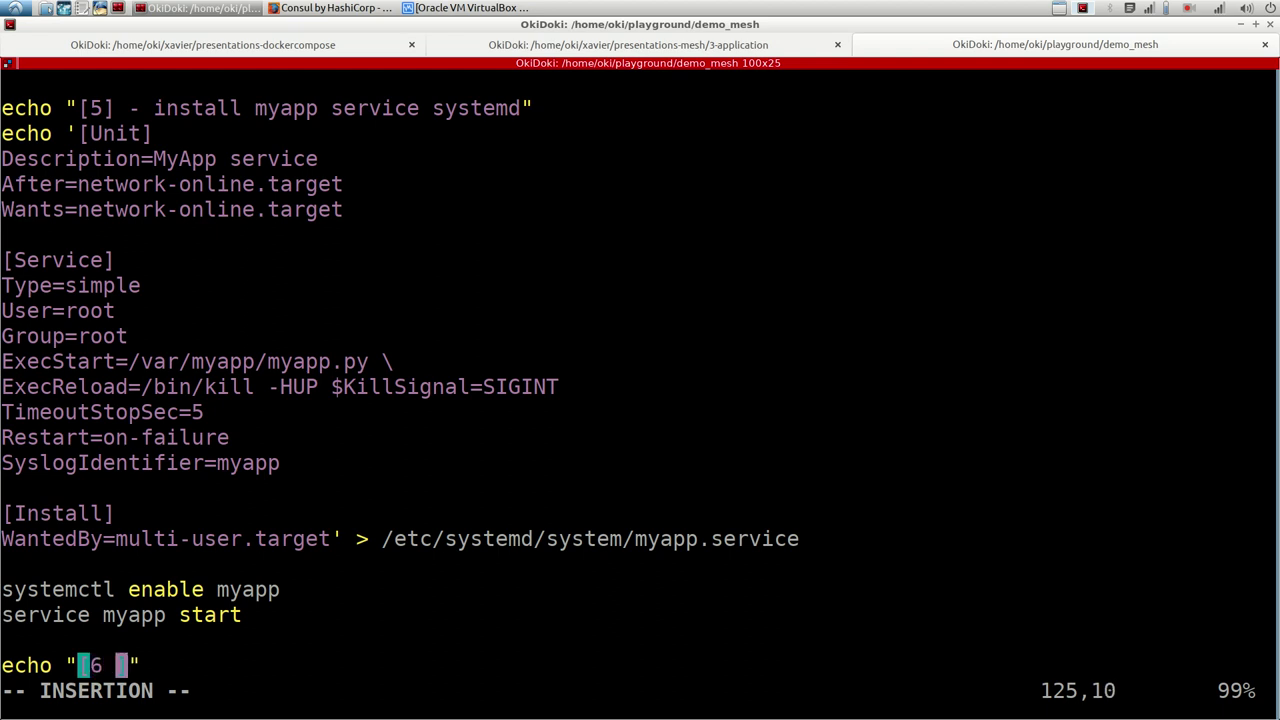
type(" - ad")
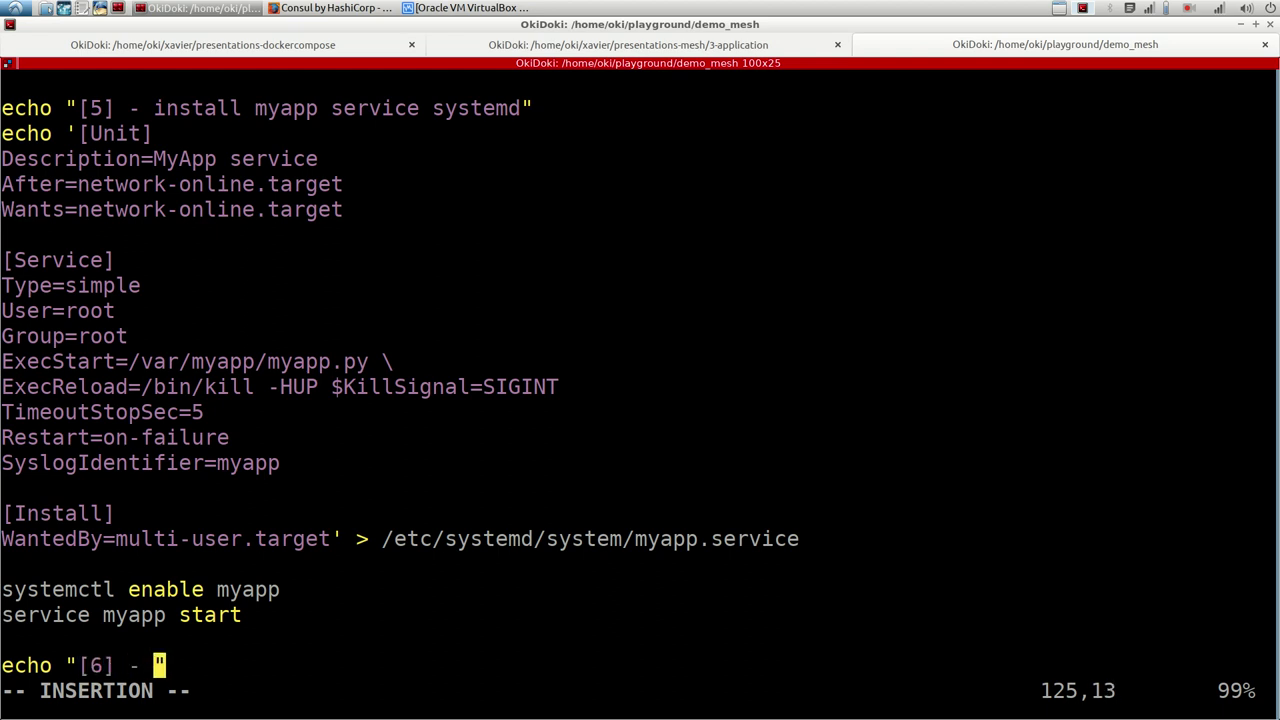
type("d service con")
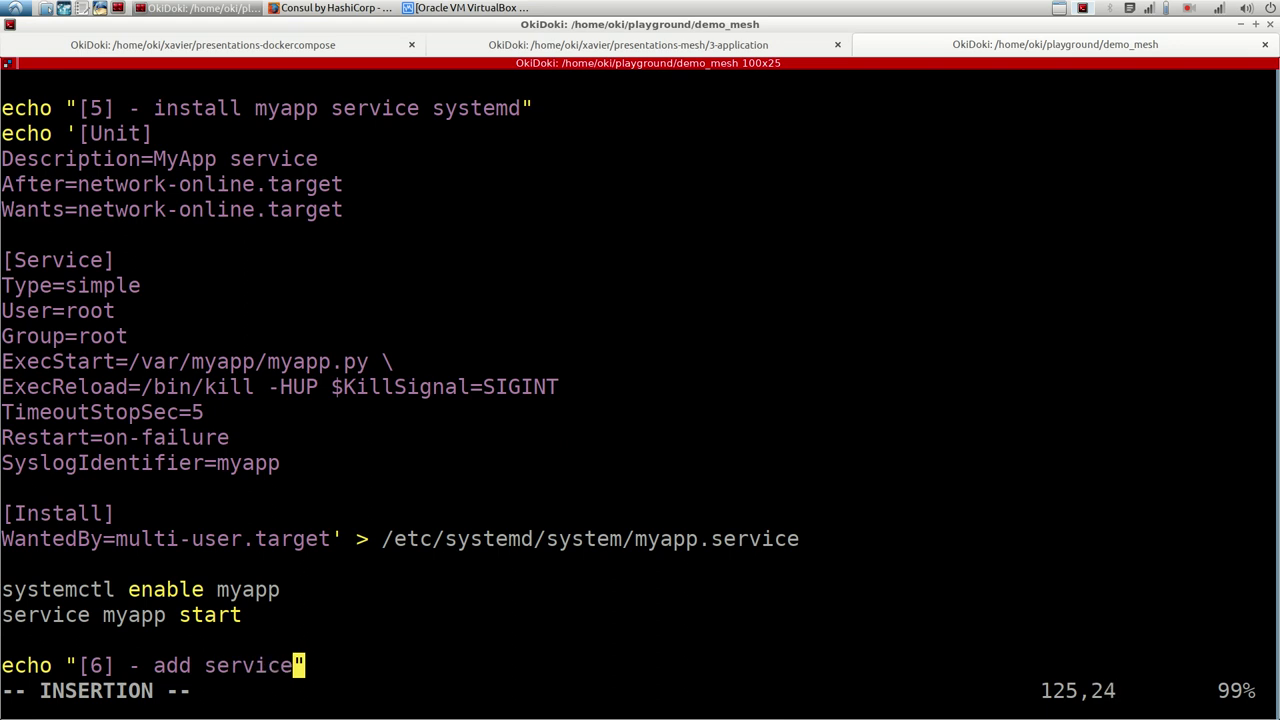
type("sul")
key("Left")
key("Left")
key("Left")
key("Left")
key("Left")
key("Left")
type("myapp ")
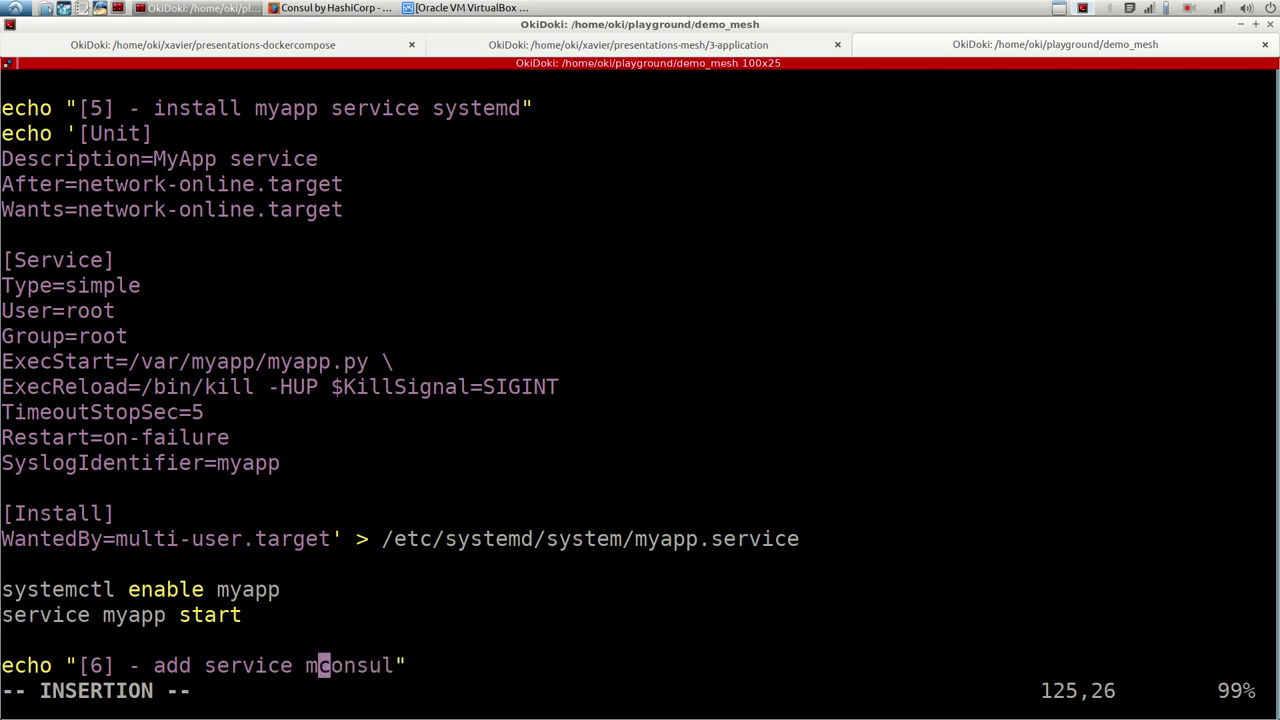
type("to")
key("Right")
Paste the myapp Consul service definition, written to /etc/consul.d/service_myapp.json and followed by consul reload, below the step 6 message
key("Down")
key("Return")
key("ctrl+shift+v")
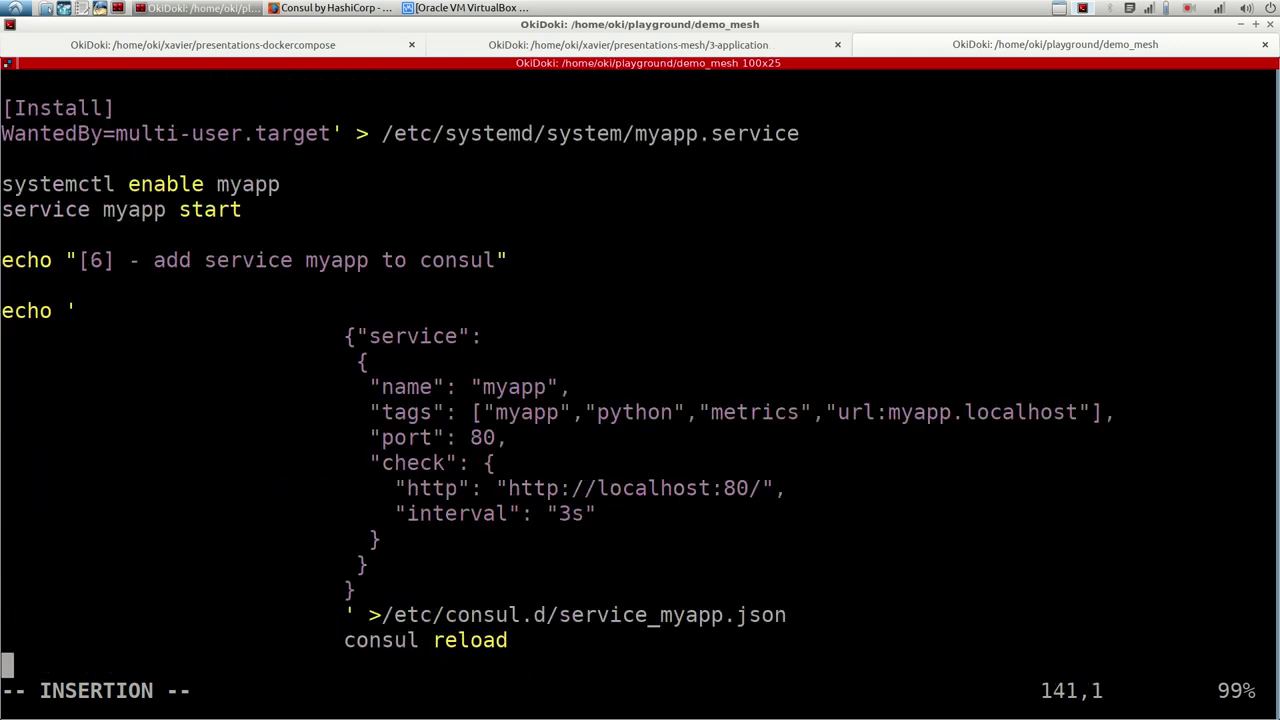
Remove the leading indentation from the {"service": line of the myapp Consul definition
key("Up")
key("Up")
key("Up")
key("Up")
key("Up")
key("Up")
key("Up")
key("Up")
key("Up")
key("Up")
key("Up")
key("Up")
key("Up")
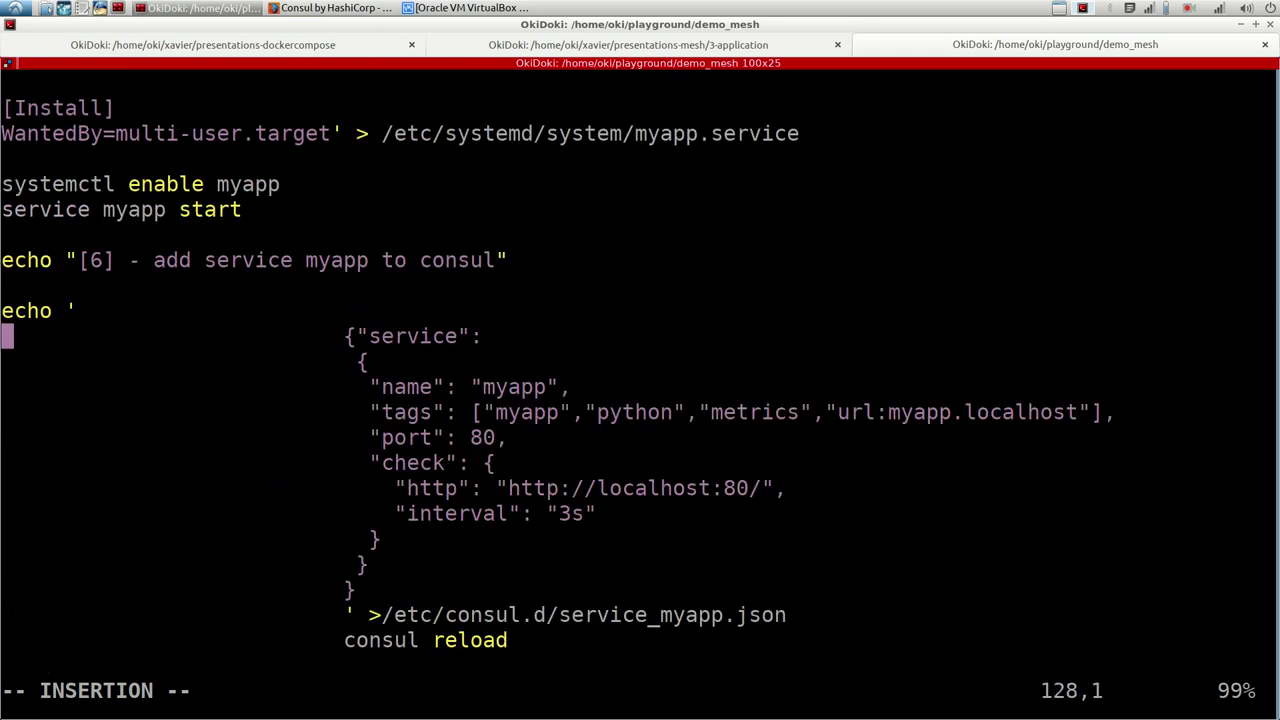
key("Delete")
key("Delete")
key("Delete")
key("Delete")
key("Delete")
key("Delete")
key("Delete")
key("Delete")
key("Delete")
key("Delete")
key("Delete")
key("Delete")
key("Delete")
key("Delete")
key("Delete")
key("Delete")
key("Delete")
key("Delete")
key("Delete")
key("Delete")
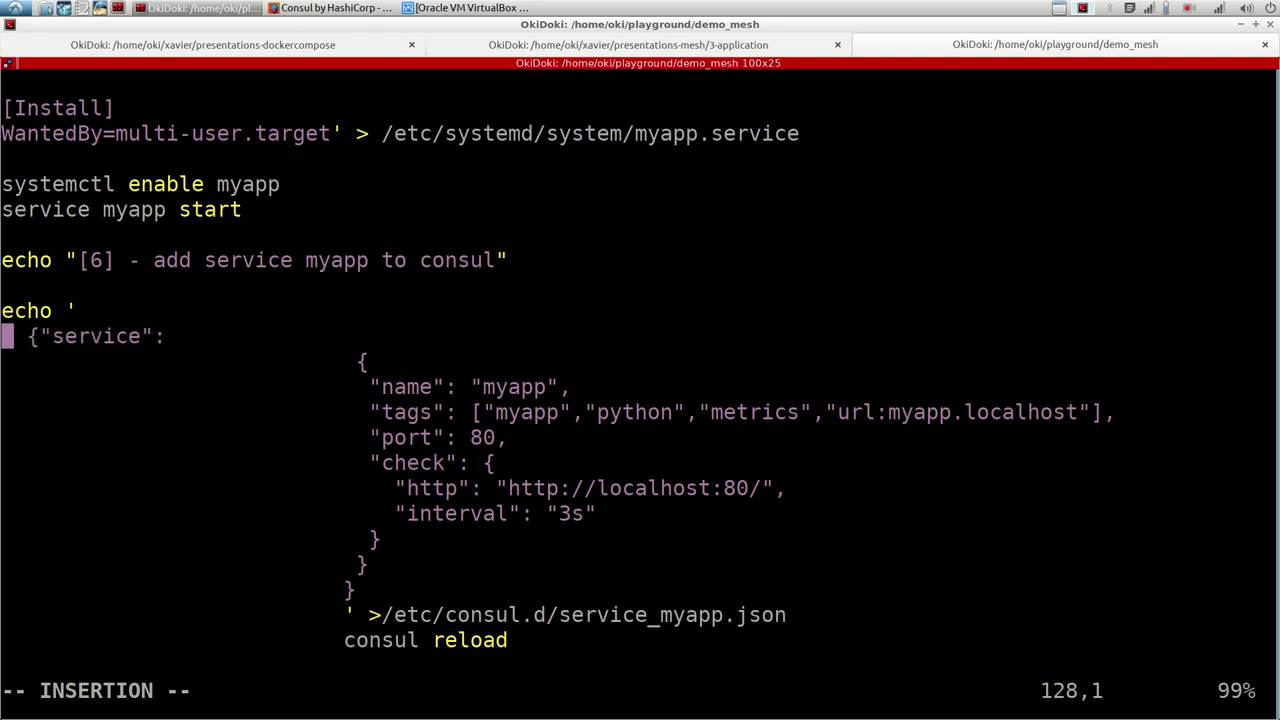
Reduce the indentation of the inner opening brace and the "name": "myapp" line to two spaces each
key("Down")
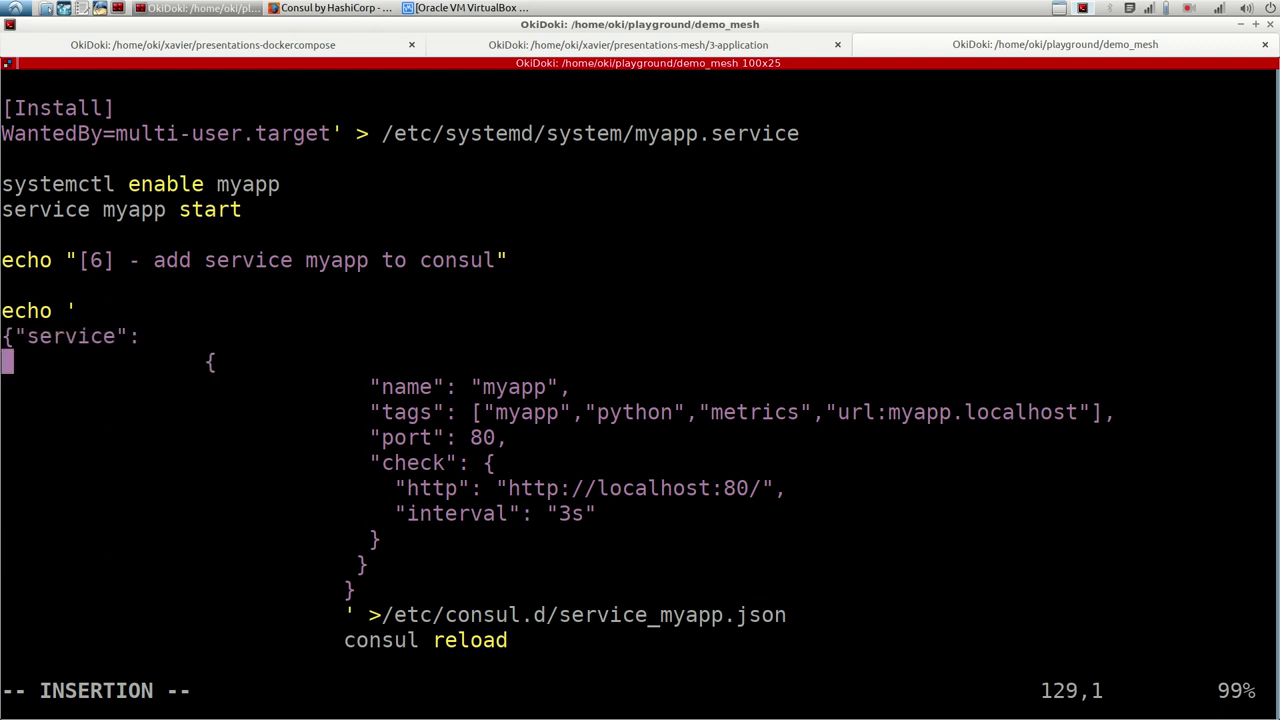
key("Down")
key("Delete")
key("Delete")
key("Delete")
key("Delete")
key("Delete")
key("Delete")
key("Delete")
key("Delete")
key("Delete")
key("Delete")
key("Delete")
key("Delete")
key("Delete")
key("Delete")
key("Delete")
key("Delete")
key("Delete")
key("Delete")
key("Delete")
key("Delete")
key("Delete")
key("Delete")
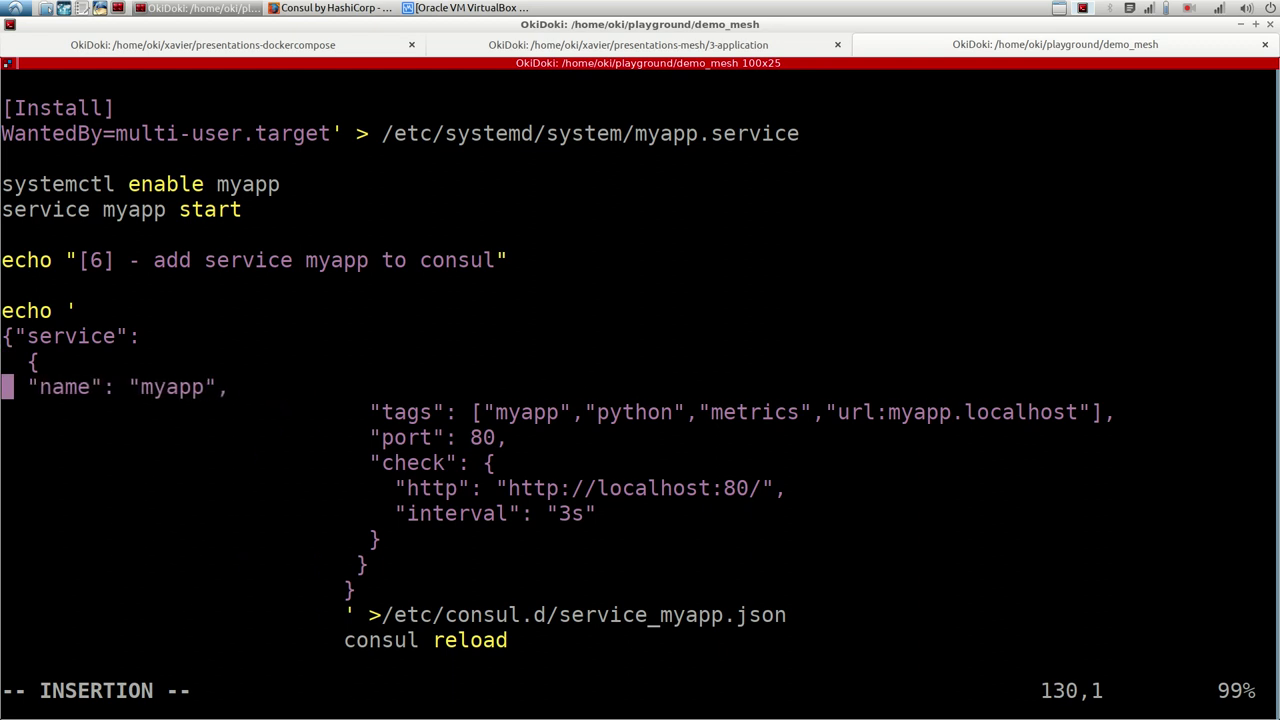
Reduce the indentation of the "tags" line to two spaces, aligning it with the "name" line
key("Down")
key("Delete")
key("Delete")
key("Delete")
key("Delete")
key("Delete")
key("Delete")
key("Delete")
key("Delete")
key("Delete")
key("Delete")
key("Delete")
key("Delete")
key("Delete")
key("Delete")
key("Delete")
key("Delete")
key("Delete")
key("Delete")
key("Delete")
key("Delete")
key("Delete")
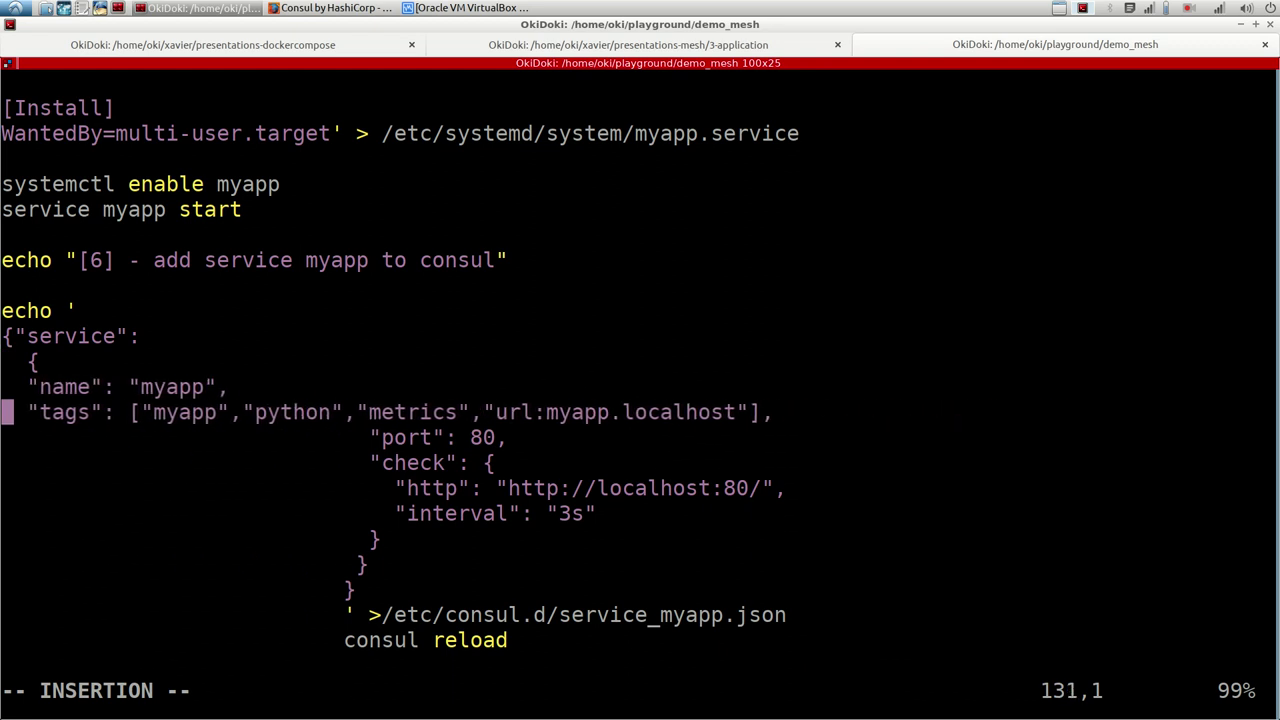
Examine the entries of the "tags" list up to the url:myapp.localhost tag
key("Down")
key("Up")
key("Right")
key("Right")
key("Right")
key("Right")
key("Right")
key("Right")
key("Right")
key("Right")
key("Right")
key("Right")
key("Right")
key("Right")
key("Right")
key("Right")
key("Right")
key("Right")
key("Right")
key("Right")
key("Right")
key("Right")
key("Right")
key("Right")
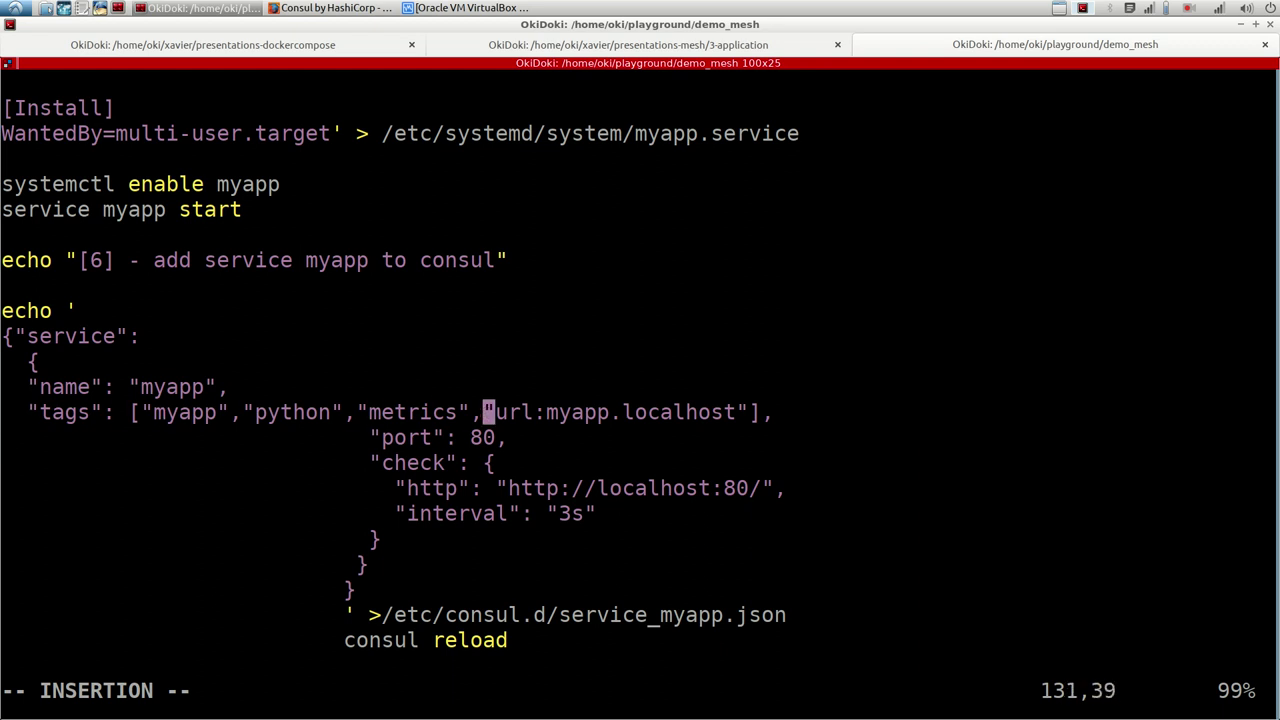
key("Right")
Reduce the indentation of the "port": 80 line to two spaces, aligning it with the "tags" line
key("Down")
key("Left")
key("Left")
key("Left")
key("Left")
key("Left")
key("Left")
key("Left")
key("Left")
key("Left")
key("Left")
key("Left")
key("Left")
key("Left")
key("Left")
key("Left")
key("Left")
key("Left")
key("Left")
key("Left")
key("Left")
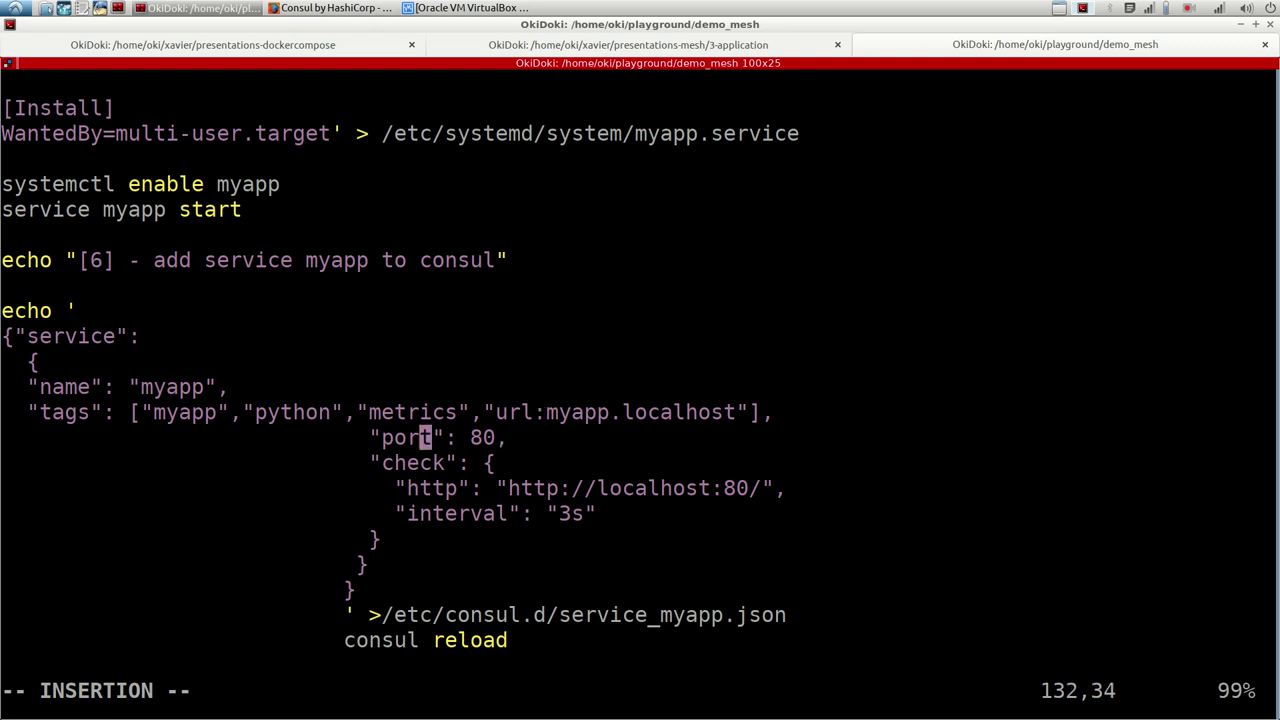
key("Delete")
key("Delete")
key("Delete")
key("Delete")
key("Delete")
key("Delete")
key("Delete")
key("Delete")
key("Delete")
key("Delete")
key("Delete")
key("Delete")
key("Delete")
key("Delete")
key("Delete")
key("Delete")
key("Delete")
key("Delete")
key("Delete")
key("Delete")
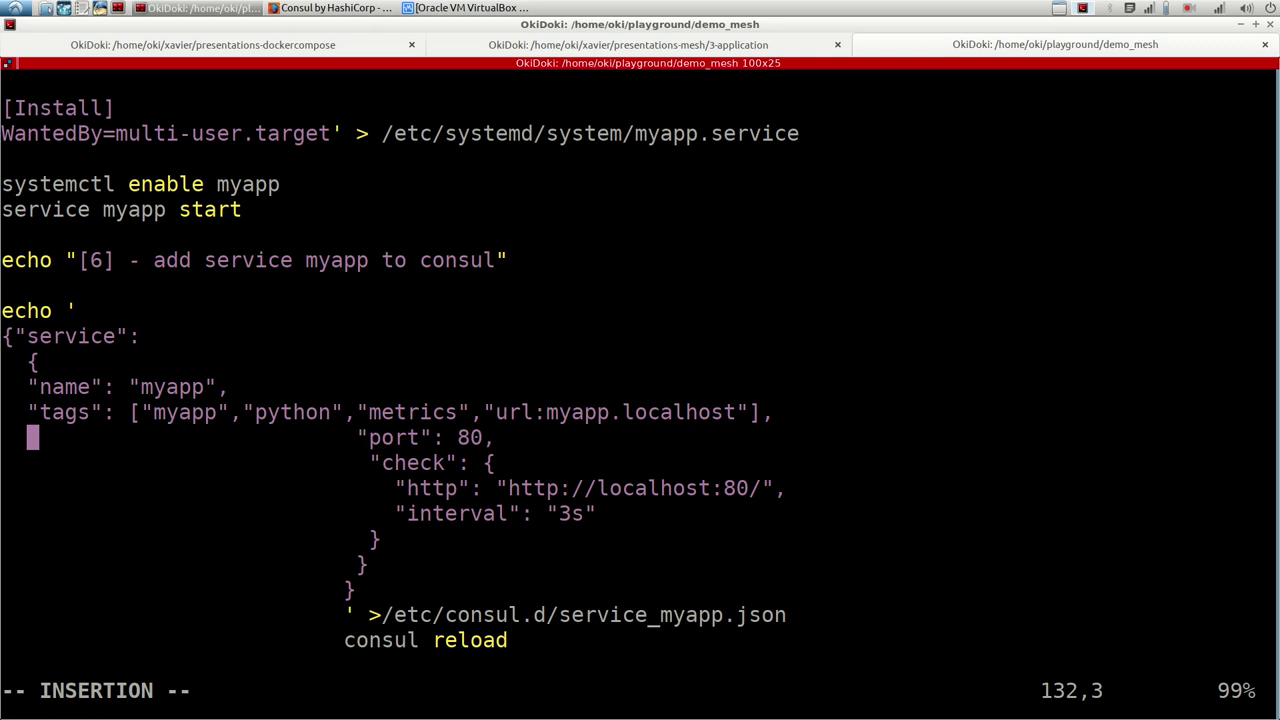
Reduce the indentation of the "check": { line to two spaces, aligning it with the "port" line
key("Down")
key("Delete")
key("Delete")
key("Delete")
key("Delete")
key("Delete")
key("Delete")
key("Delete")
key("Delete")
key("Delete")
key("Delete")
key("Delete")
key("Delete")
key("Delete")
key("Delete")
key("Delete")
key("Delete")
key("Delete")
key("Delete")
key("Delete")
key("Delete")
key("Delete")
key("Delete")
key("Delete")
key("Delete")
key("Delete")
key("Delete")
key("Delete")
key("Delete")
key("Delete")
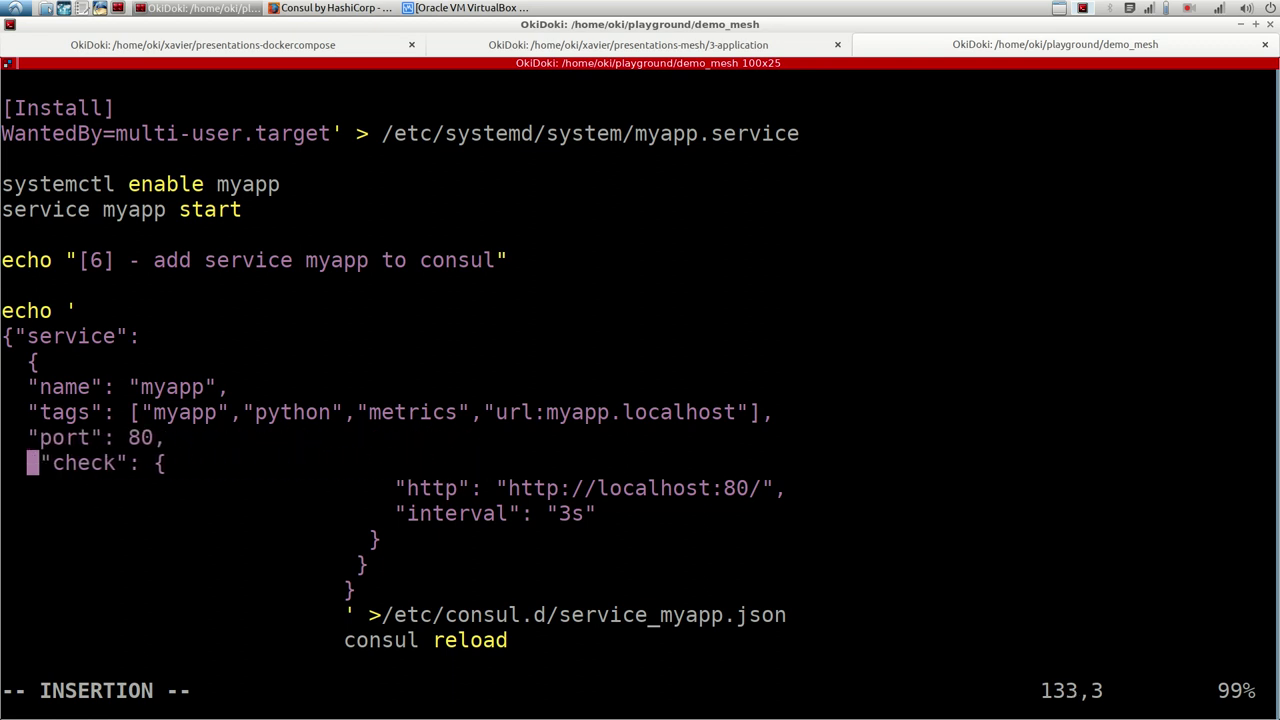
Reduce the indentation of the "http" line inside the "check" block to five spaces
key("Down")
key("Delete")
key("Delete")
key("Delete")
key("Delete")
key("Delete")
key("Delete")
key("Delete")
key("Delete")
key("Delete")
key("Delete")
key("Delete")
key("Delete")
key("Delete")
key("Delete")
key("Delete")
key("Delete")
key("Delete")
key("Delete")
key("Delete")
key("Delete")
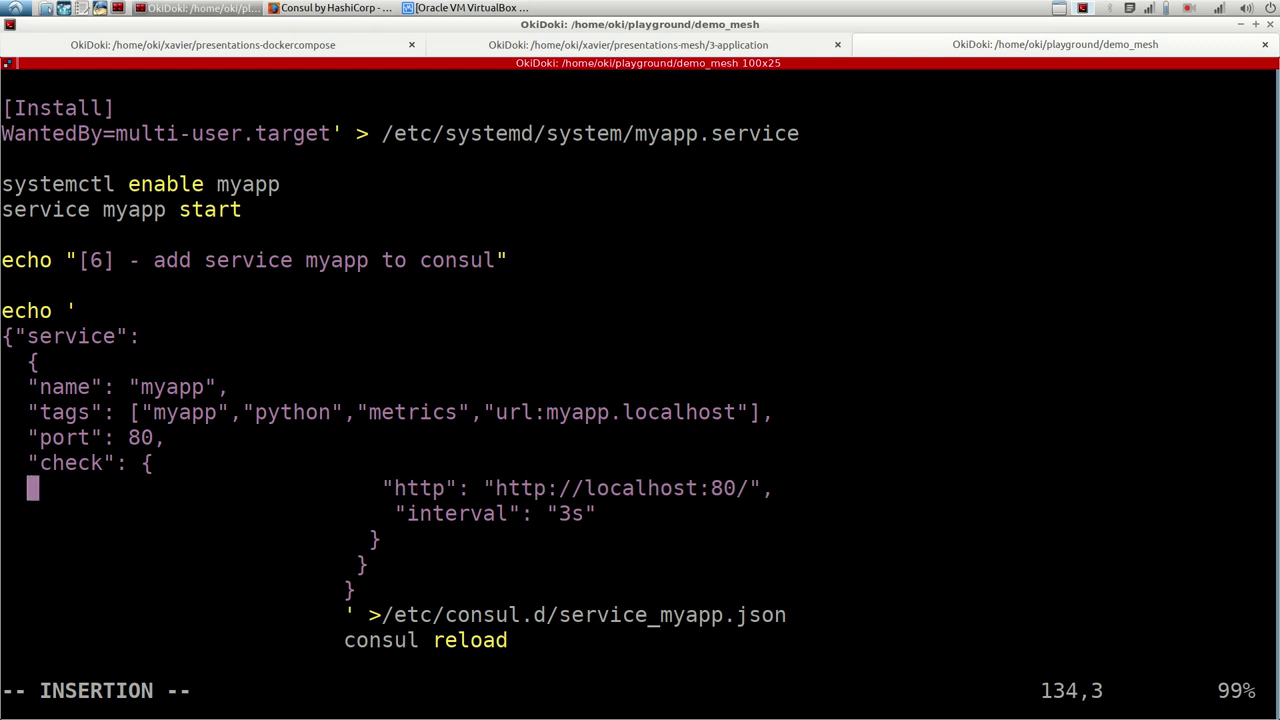
key("Delete")
Reduce the indentation of the "interval": "3s" line to five spaces, aligning it with the "http" line
key("Down")
key("Delete")
key("Delete")
key("Delete")
key("Delete")
key("Delete")
key("Delete")
key("Delete")
key("Delete")
key("Delete")
key("Delete")
key("Delete")
key("Delete")
key("Delete")
key("Delete")
key("Delete")
key("Delete")
key("Delete")
key("Delete")
key("Delete")
key("Delete")
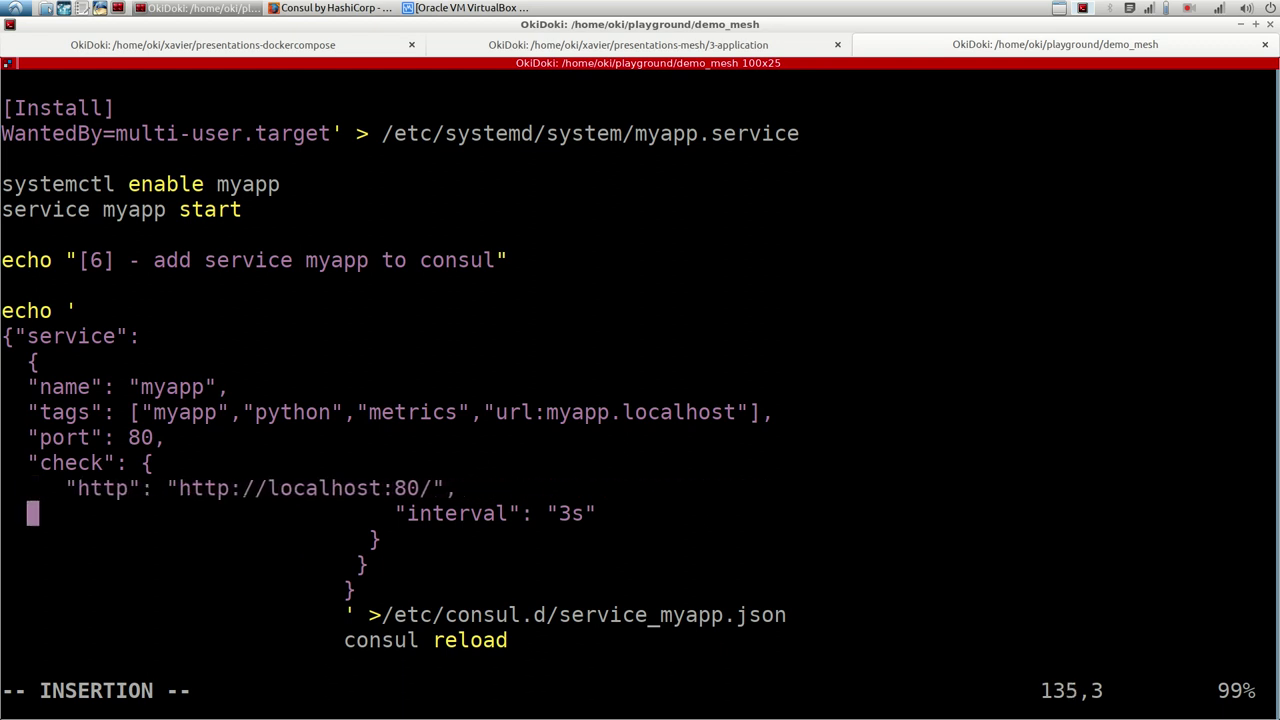
key("Delete")
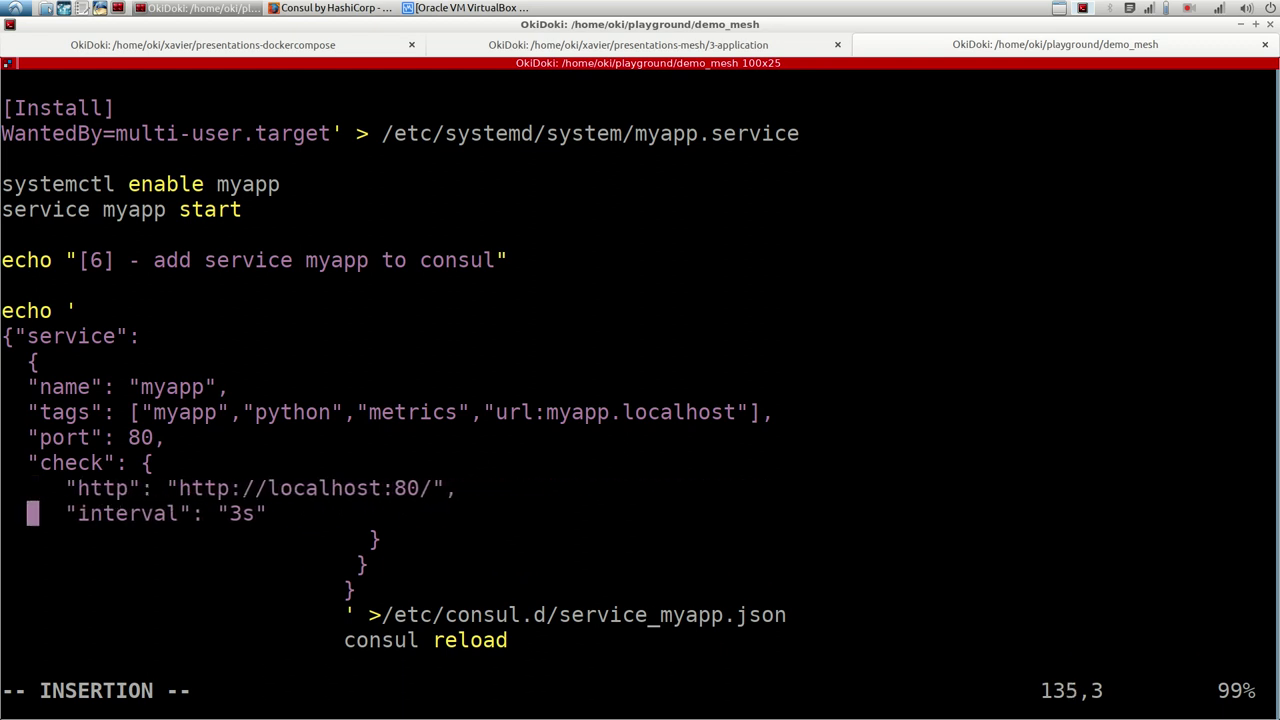
Reduce the indentation of the closing brace of the "check" block to four spaces
key("Down")
key("Delete")
key("Delete")
key("Delete")
key("Delete")
key("Delete")
key("Delete")
key("Delete")
key("Delete")
key("Delete")
key("Delete")
key("Delete")
key("Delete")
key("Delete")
key("Delete")
key("Delete")
key("Delete")
key("Delete")
key("Delete")
key("Delete")
key("Delete")
key("Delete")
key("Delete")
key("Delete")
key("Delete")
key("Delete")
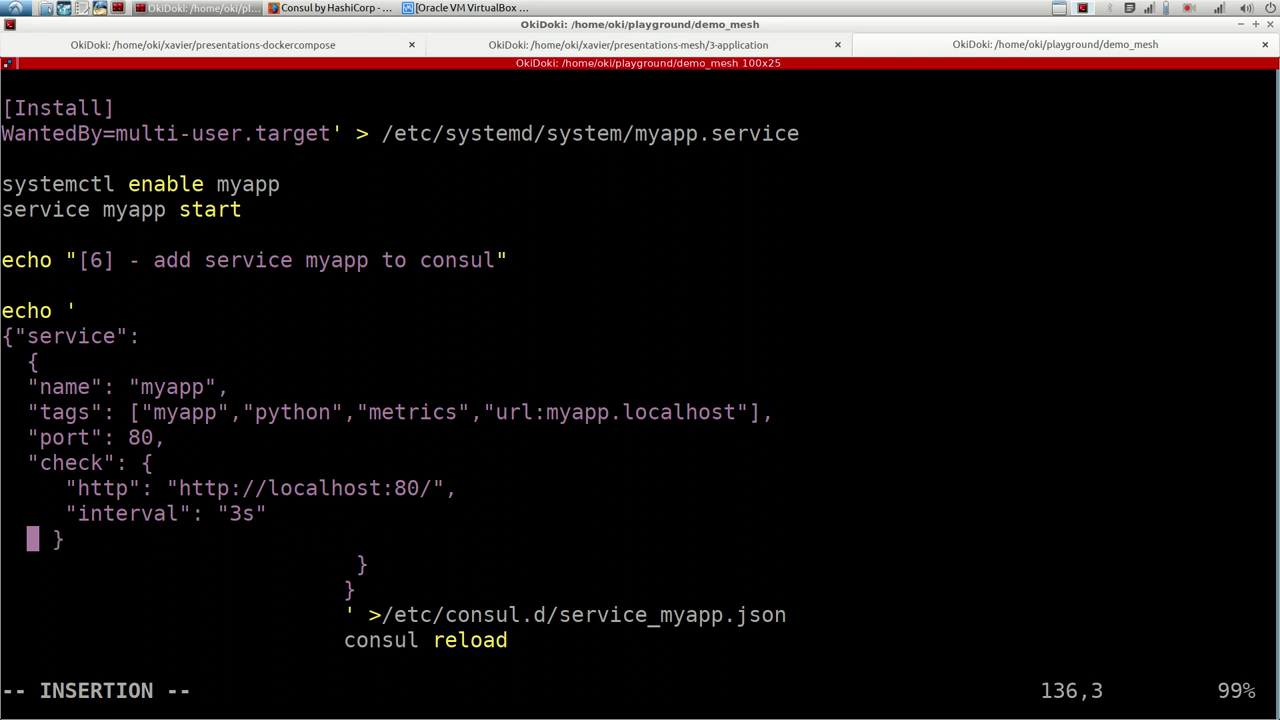
Reduce the indentation of the closing brace of the inner service definition to two spaces, aligning it with its opening brace
key("Down")
key("Delete")
key("Delete")
key("Delete")
key("Delete")
key("Delete")
key("Delete")
key("Delete")
key("Delete")
key("Delete")
key("Delete")
key("Delete")
key("Delete")
key("Delete")
key("Delete")
key("Delete")
key("Delete")
key("Delete")
key("Delete")
key("Delete")
key("Delete")
key("Delete")
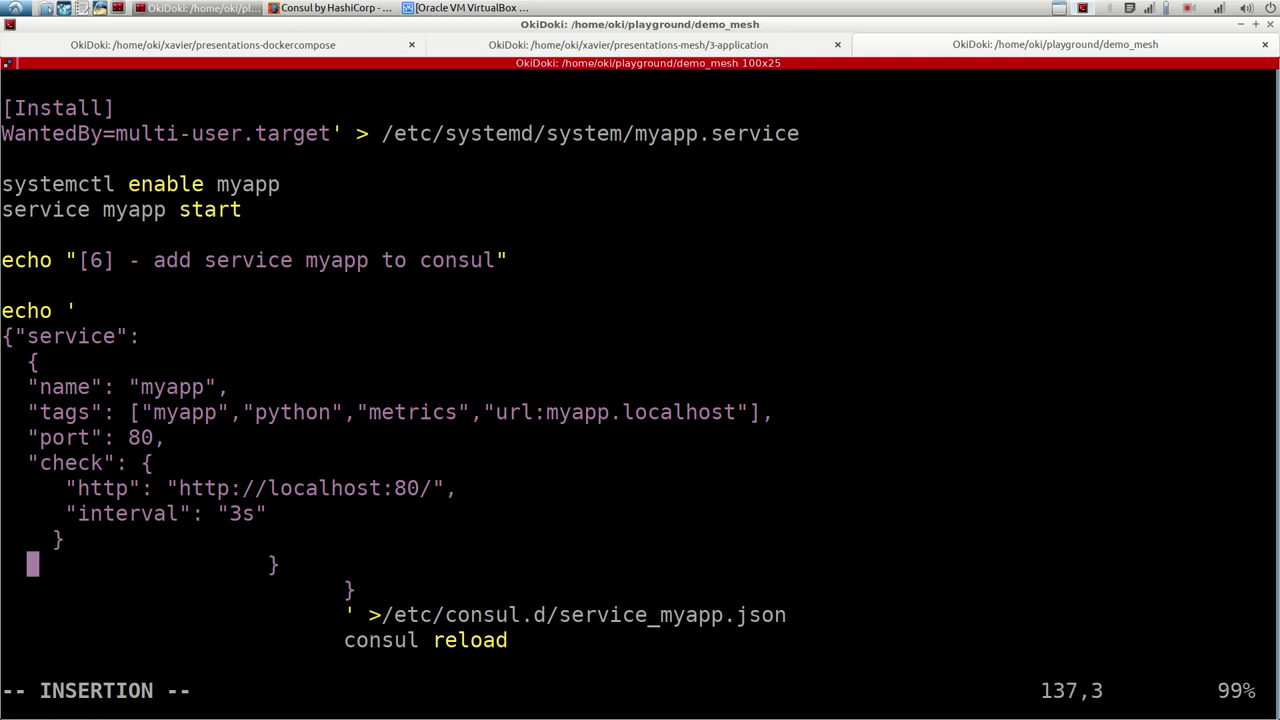
Remove all indentation before the outermost closing brace so it aligns with the {"service": line
key("Down")
key("Delete")
key("Delete")
key("Delete")
key("Delete")
key("Delete")
key("Delete")
key("Delete")
key("Delete")
key("Delete")
key("Delete")
key("Delete")
key("Delete")
key("Delete")
key("Delete")
key("Delete")
key("Delete")
key("Delete")
key("Left")
key("Left")
key("Delete")
key("Delete")
key("Delete")
key("Delete")
key("Delete")
key("Delete")
key("Delete")
key("Delete")
key("Delete")
key("Delete")
Remove all indentation before the closing quote line that redirects the JSON to /etc/consul.d/service_myapp.json
key("Down")
key("Delete")
key("Delete")
key("Delete")
key("Delete")
key("Delete")
key("Delete")
key("Delete")
key("Delete")
key("Delete")
key("Delete")
key("Delete")
key("Delete")
key("Delete")
key("Delete")
key("Delete")
key("Delete")
key("Delete")
key("Delete")
key("Delete")
key("Delete")
key("Delete")
key("Delete")
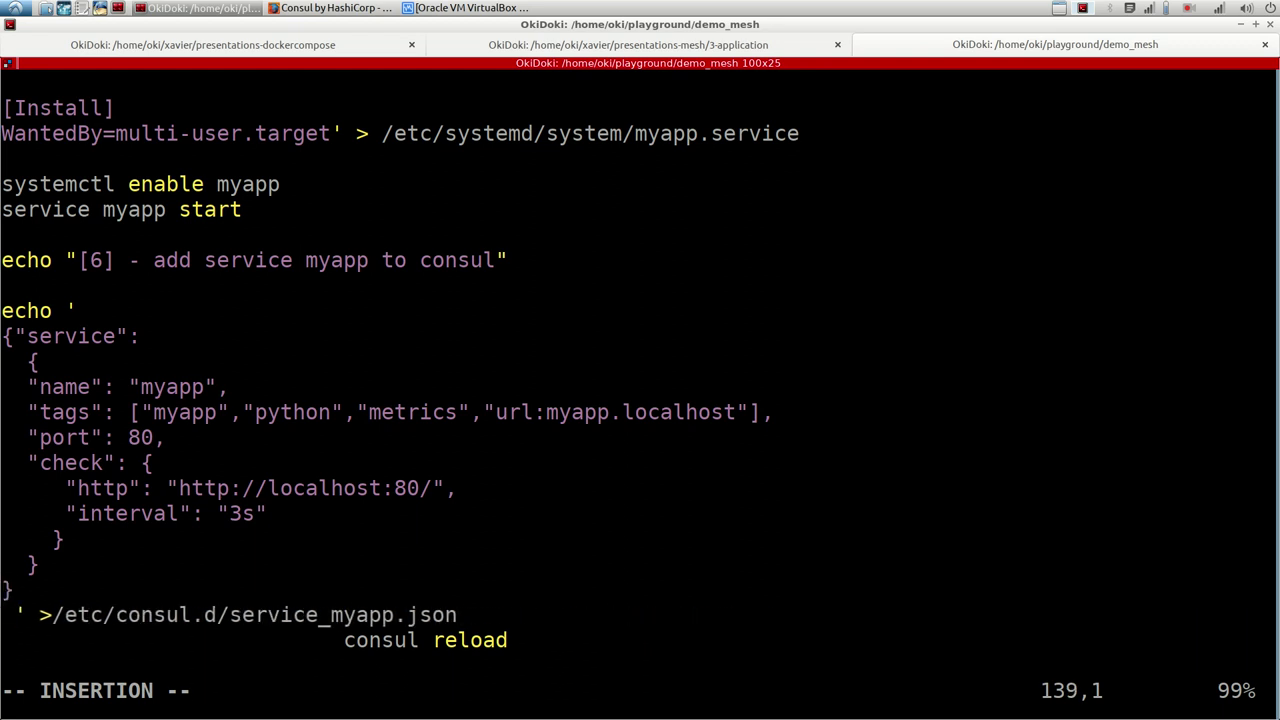
key("Delete")
Remove all indentation before the consul reload command so it starts at the beginning of its line
key("Down")
key("Up")
key("Right")
key("Right")
key("Right")
key("Right")
key("Right")
key("Right")
key("Right")
key("Right")
key("Right")
key("Right")
key("Right")
key("Right")
key("Right")
key("Right")
key("Right")
key("Right")
key("Right")
key("Right")
key("Right")
key("Right")
key("Down")
key("Down")
key("Up")
key("Left")
key("Left")
key("Left")
key("Left")
key("Left")
key("Left")
key("Left")
key("Left")
key("Left")
key("Left")
key("Left")
key("Left")
key("Left")
key("Left")
key("Left")
key("Left")
key("Left")
key("Left")
key("Left")
key("Left")
key("Delete")
key("Delete")
key("Delete")
key("Delete")
key("Delete")
key("Delete")
key("Delete")
key("Delete")
key("Delete")
key("Delete")
key("Delete")
key("Delete")
key("Delete")
key("Delete")
key("Delete")
key("Delete")
key("Delete")
key("Delete")
key("Delete")
key("Delete")
key("Delete")
key("Delete")
key("Delete")
key("Delete")
key("Delete")
Save install_myapp.sh and quit the editor
key("Down")
key("Down")
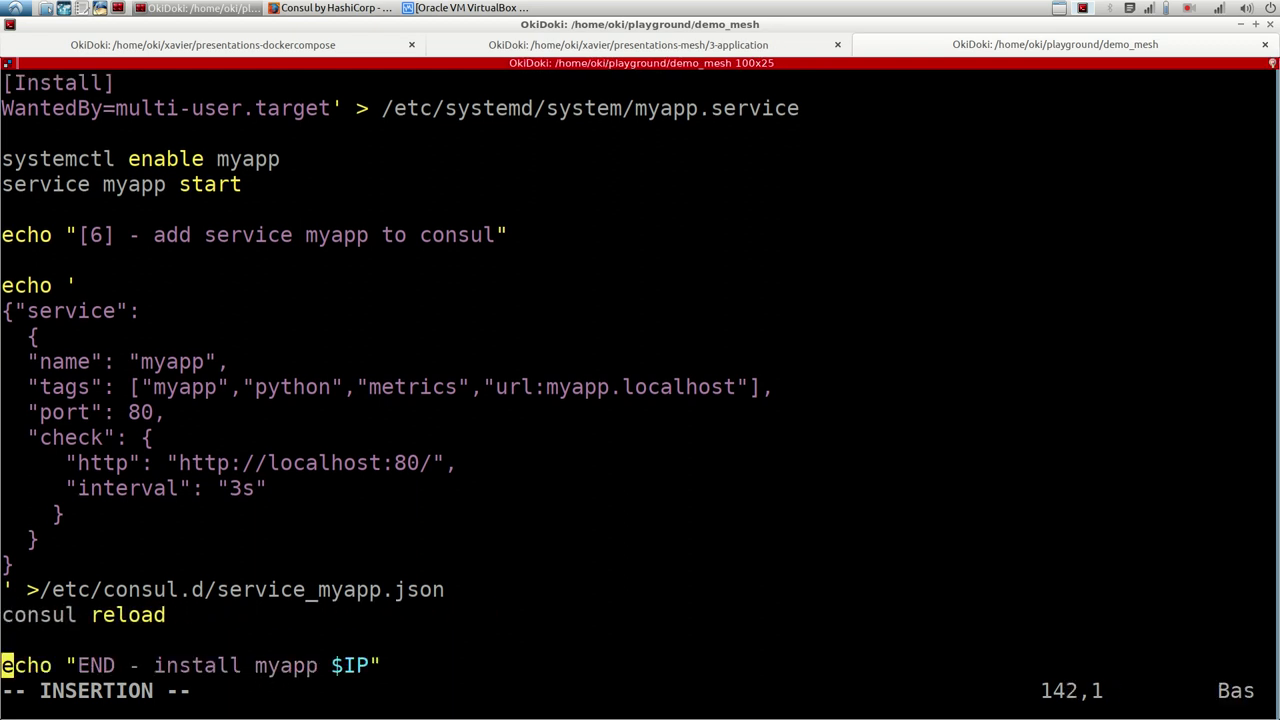
key("Escape")
type(":wq")
key("Return")
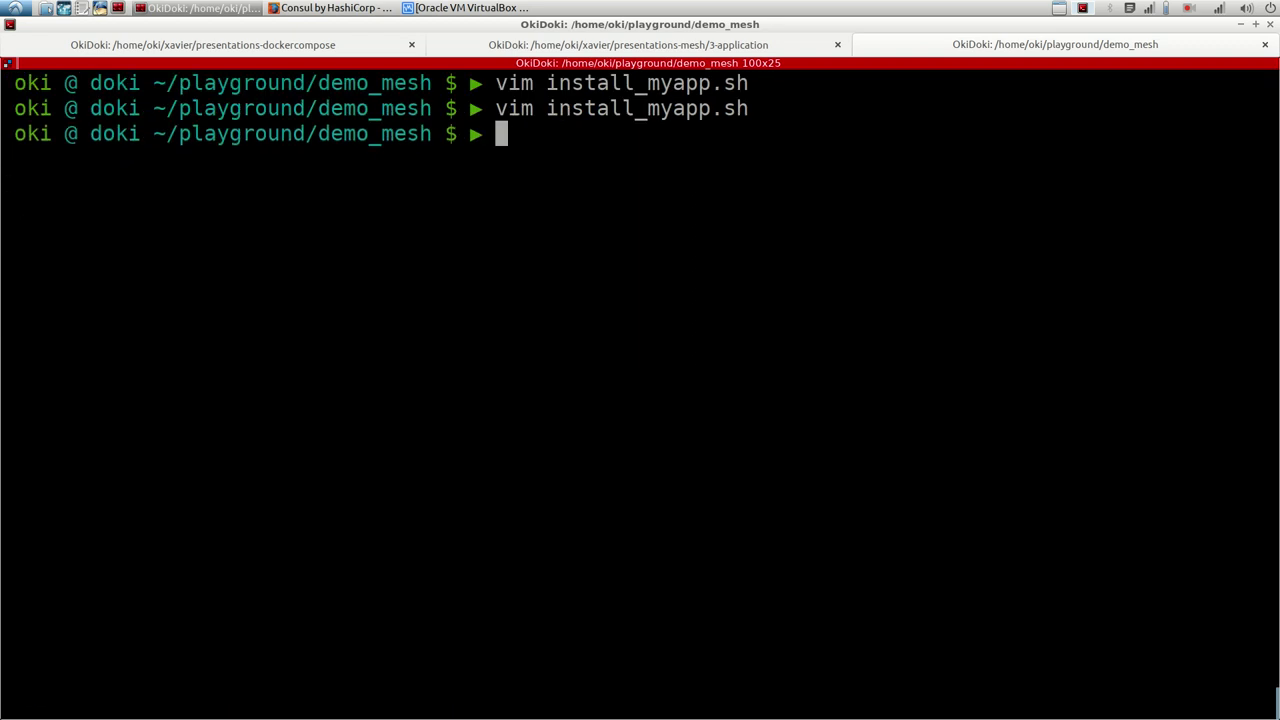
Try to destroy the first application VM with Vagrant using the names "myapp 1" and "myapp~1"
type("vagrant destroy")
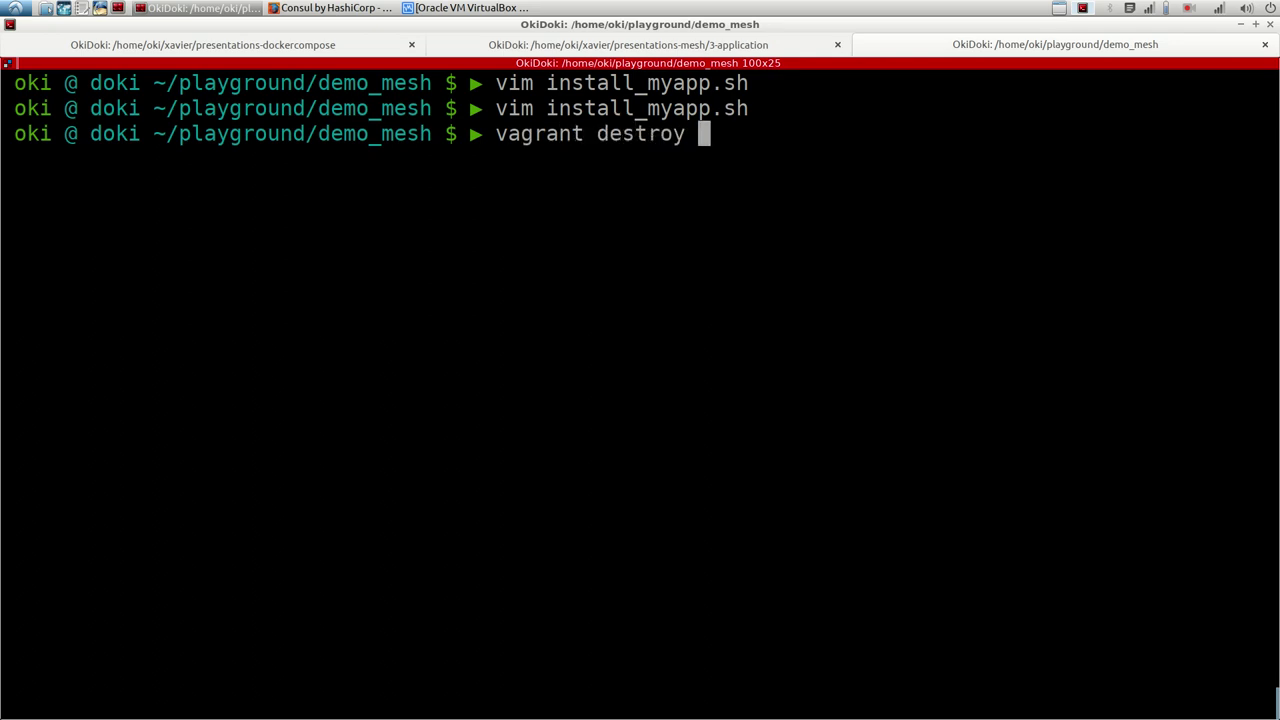
type(" myapp 1")
key("Return")
key("Up")
key("BackSpace")
key("BackSpace")
type("-1")
key("Return")
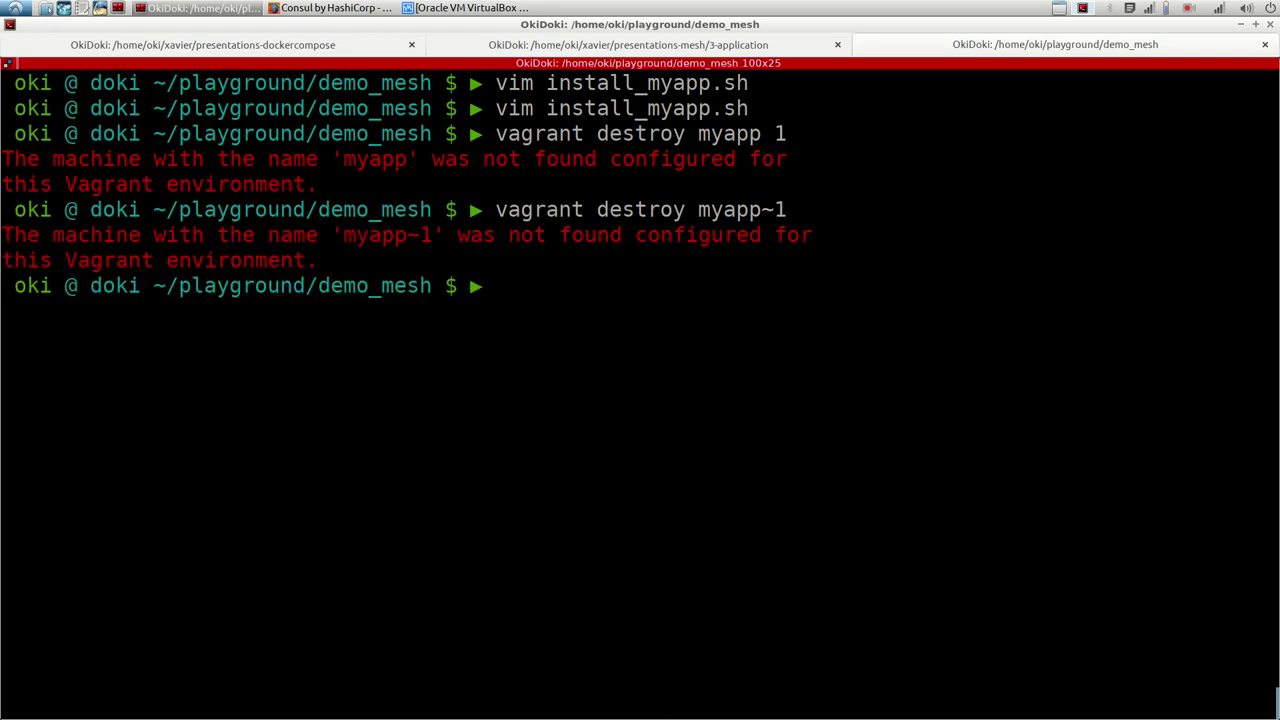
Destroy the myapp1 VM with Vagrant and confirm its destruction
key("Up")
key("BackSpace")
key("BackSpace")
type("1")
key("Return")
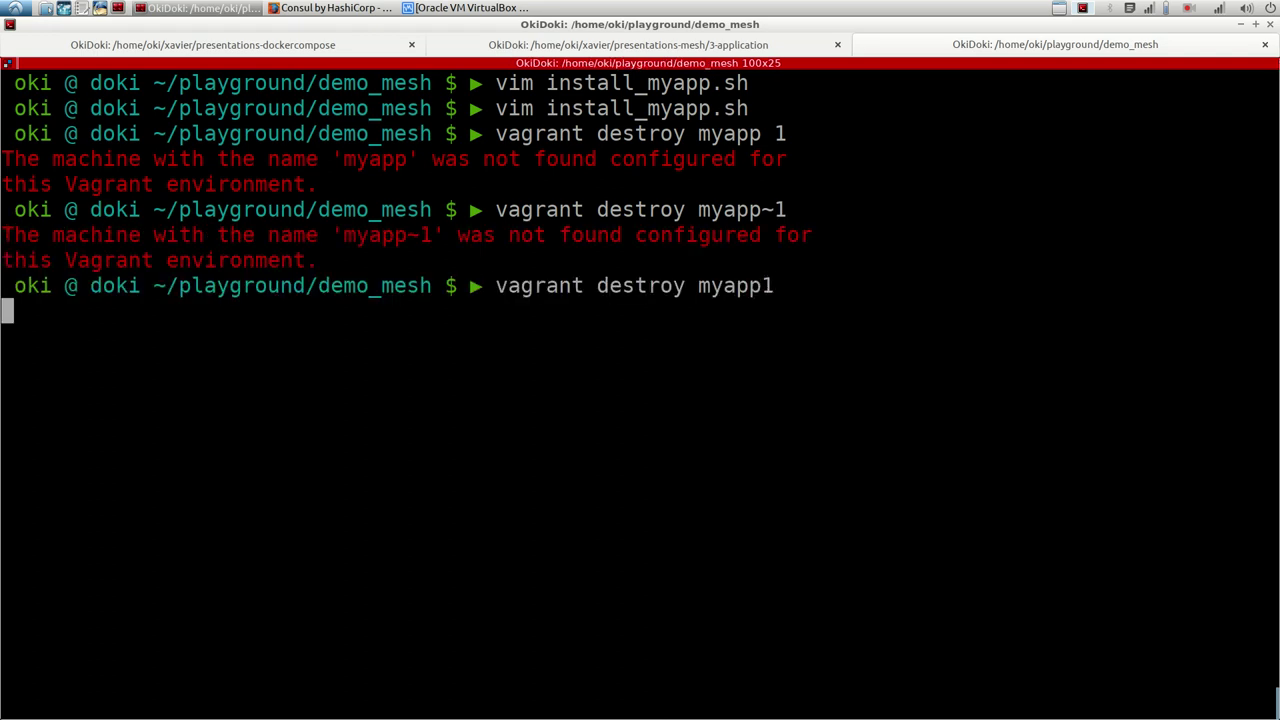
type("y")
key("Return")
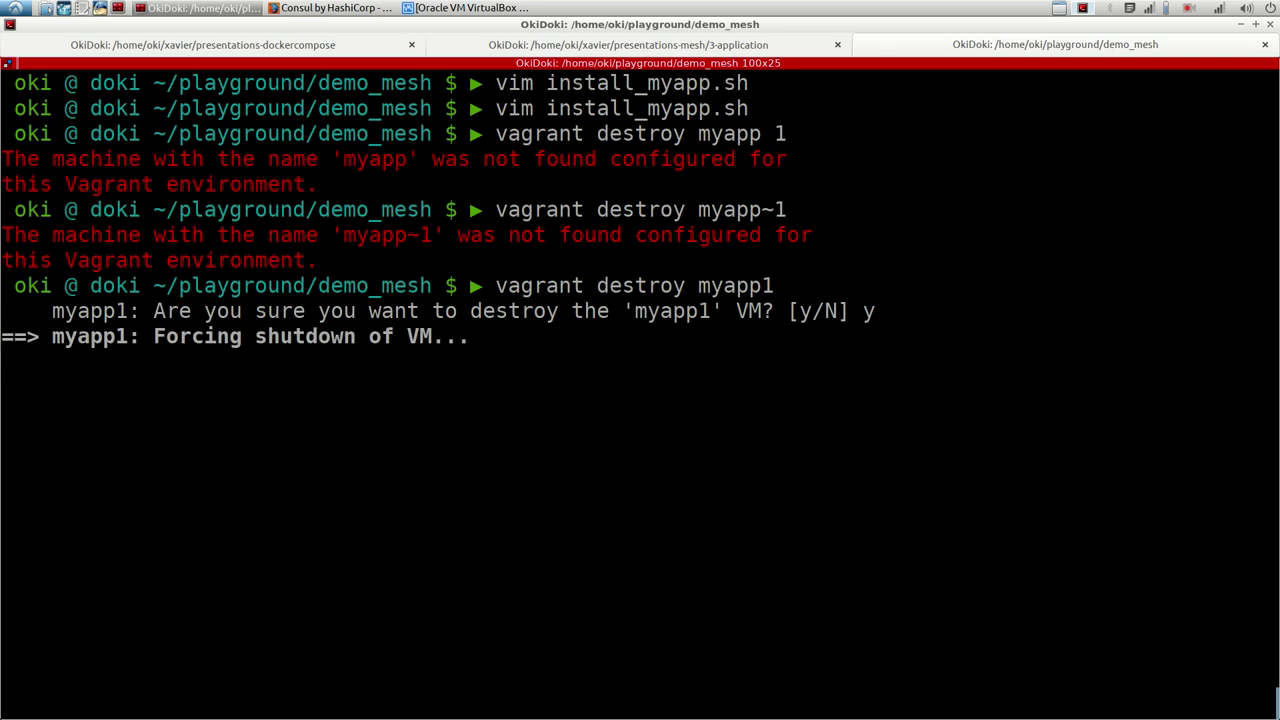
Destroy the myapp2 VM with Vagrant and confirm its destruction
key("Up")
key("BackSpace")
type("2")
key("Return")
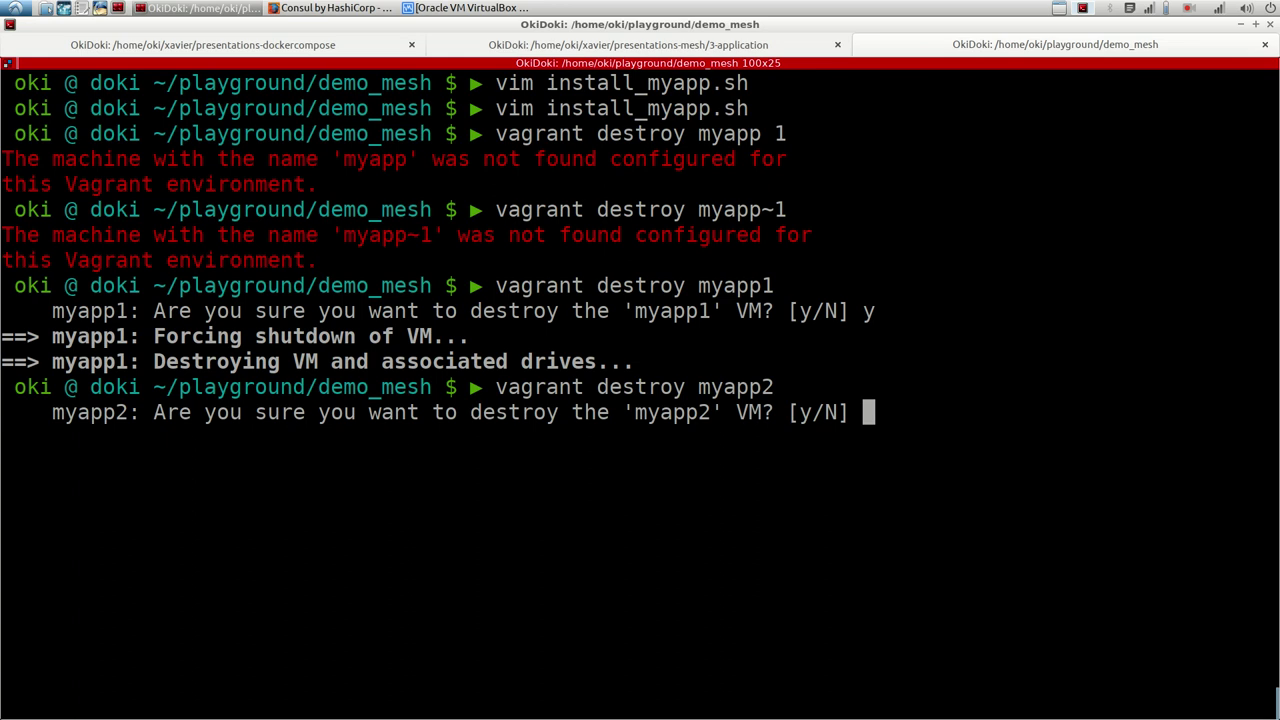
type("y")
key("Return")
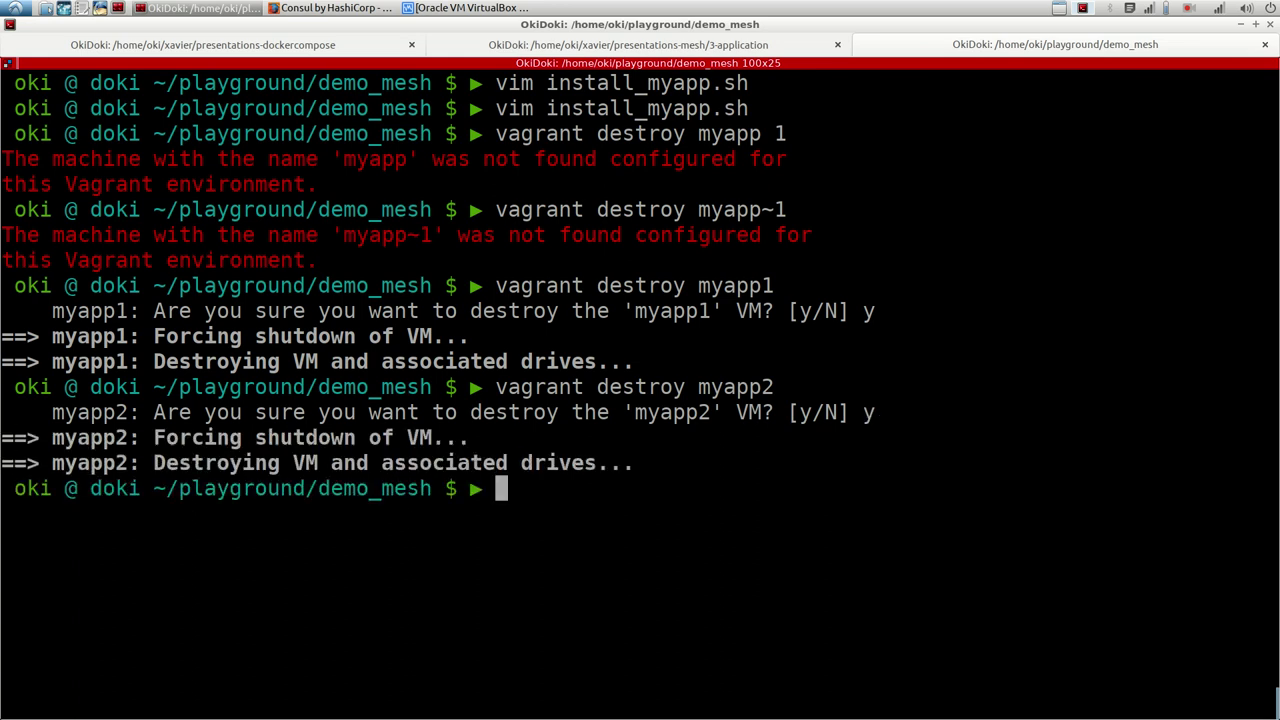
Destroy the myapp3 VM with Vagrant and confirm its destruction
key("Up")
key("BackSpace")
type("3")
key("Return")
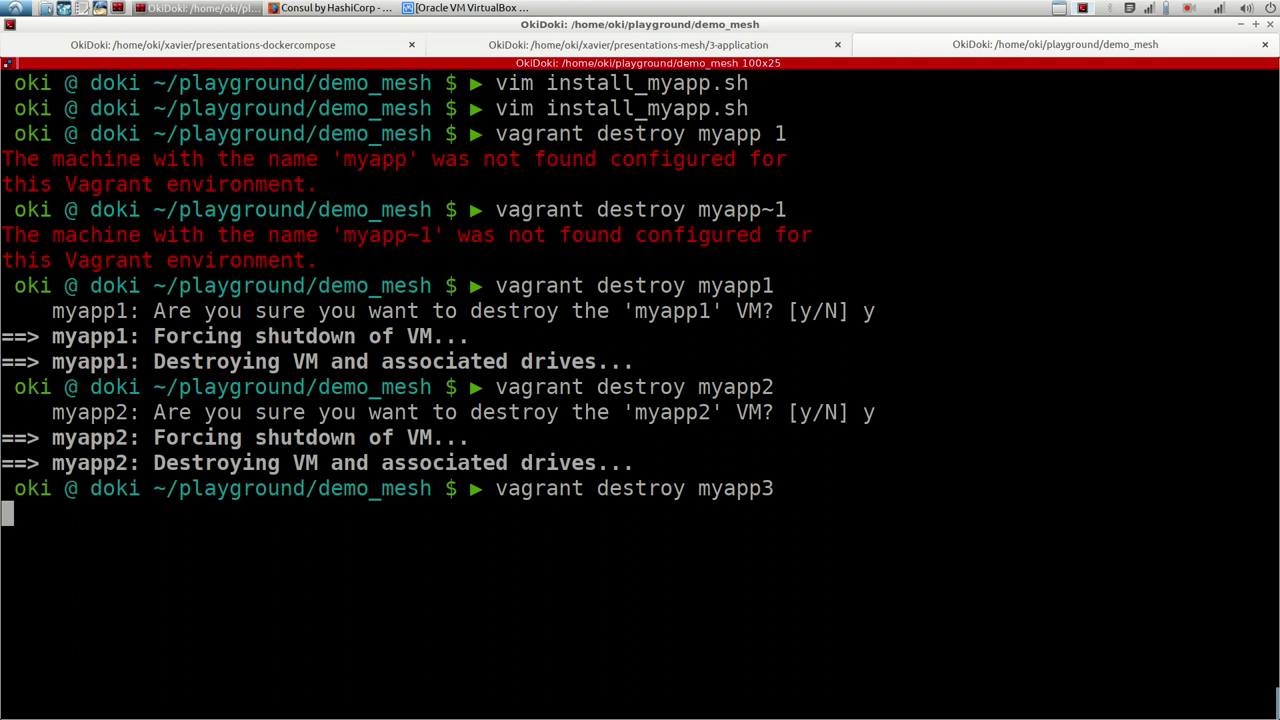
type("y")
key("Return")
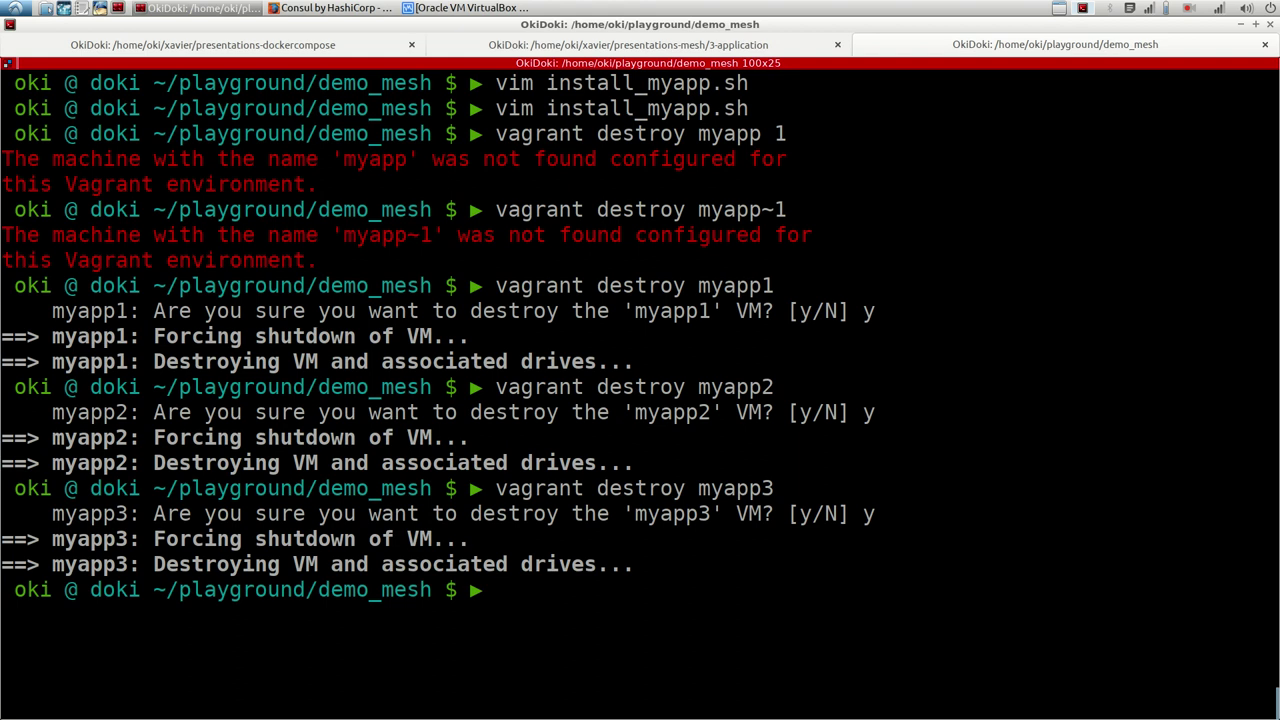
Destroy the consulm VM with Vagrant and confirm its destruction
key("Up")
key("BackSpace")
key("BackSpace")
key("BackSpace")
key("BackSpace")
key("BackSpace")
key("BackSpace")
type("consulùmas")
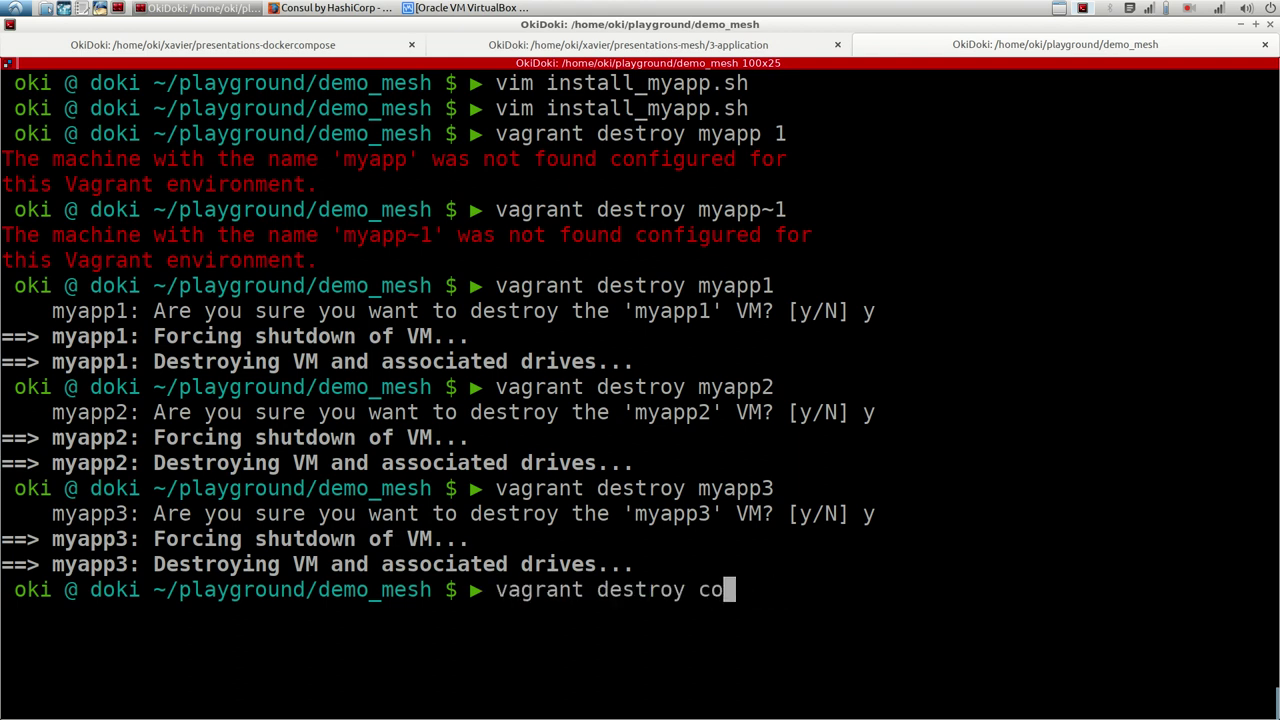
key("BackSpace")
key("BackSpace")
key("BackSpace")
key("BackSpace")
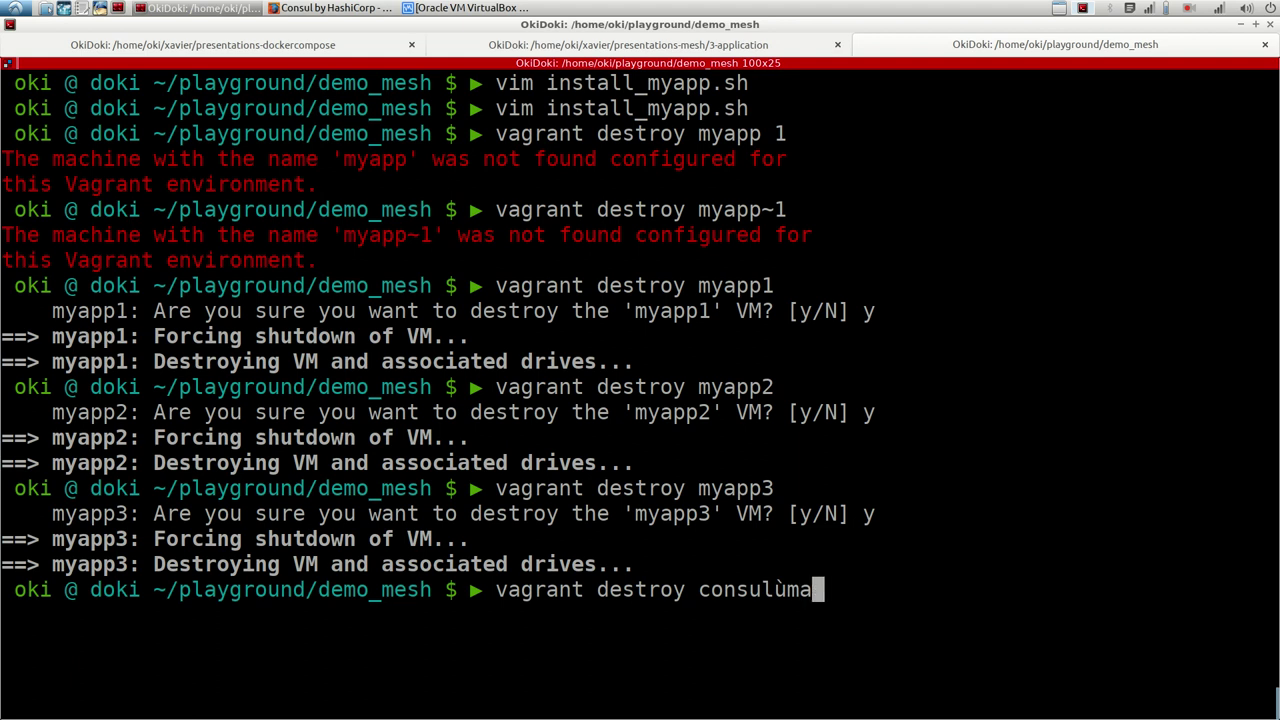
type("mas")
key("BackSpace")
key("BackSpace")
key("Return")
type("y")
key("Return")
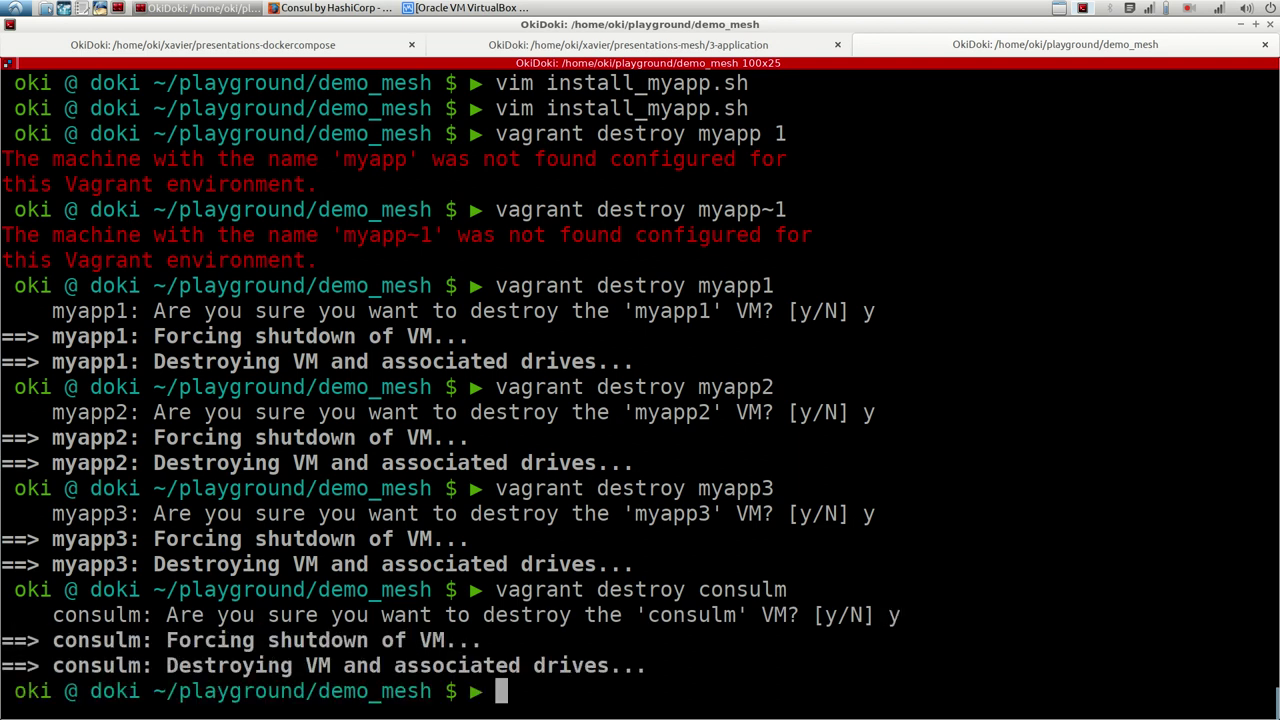
Create and provision all the VMs of the environment with vagrant up
type("vagrant")
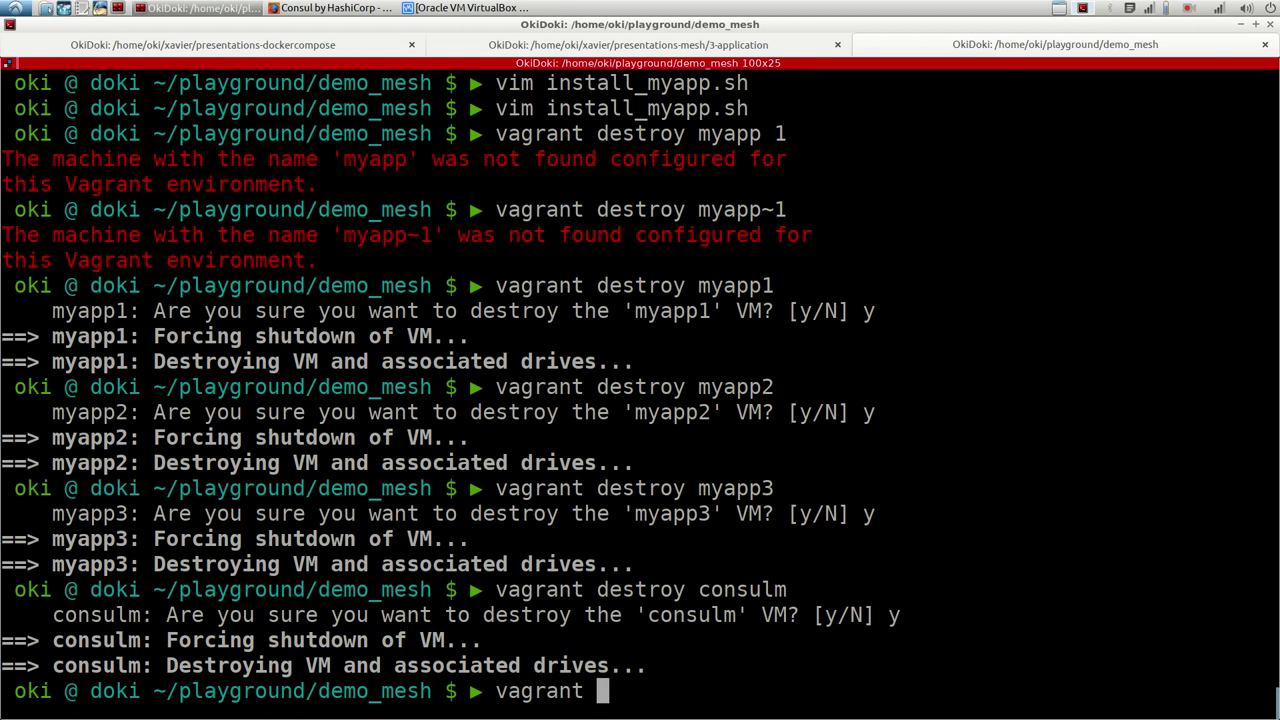
type("up")
key("Return")
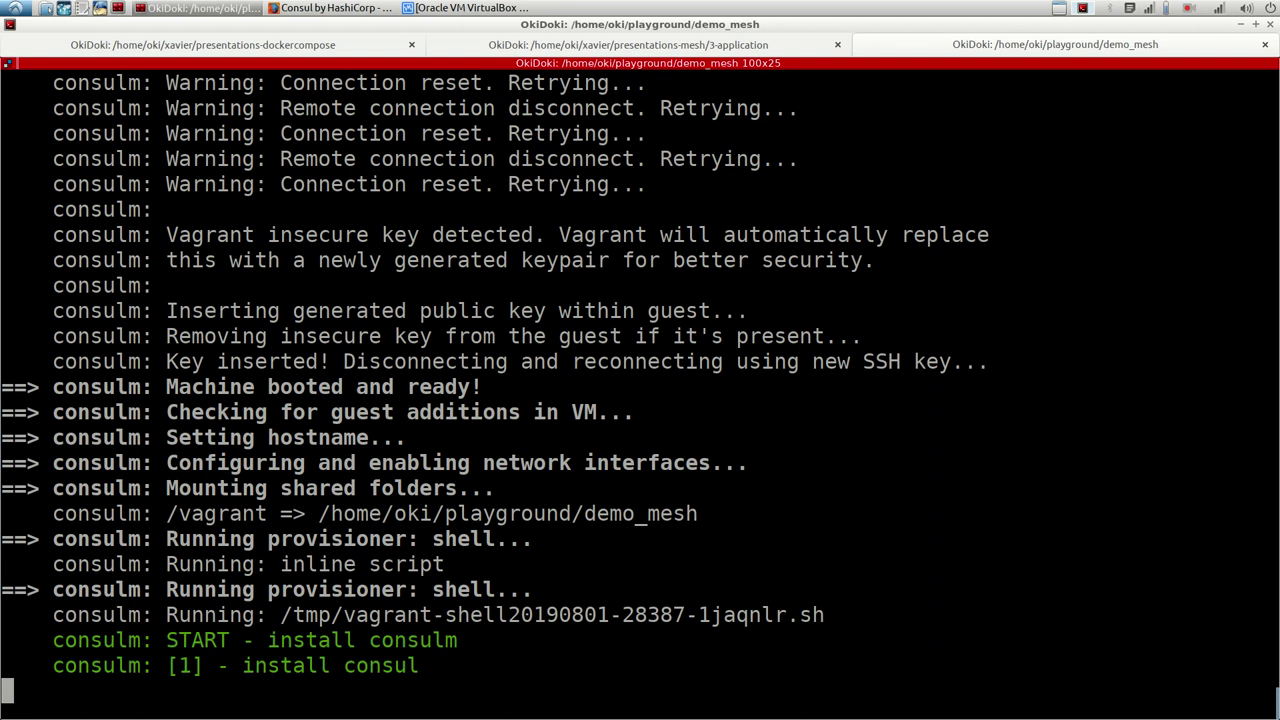
Switch to Firefox and reload the Consul services page at 192.168.58.10:8500/ui/mydc/services, checking the provisioning output in the terminal
key("alt+Tab")
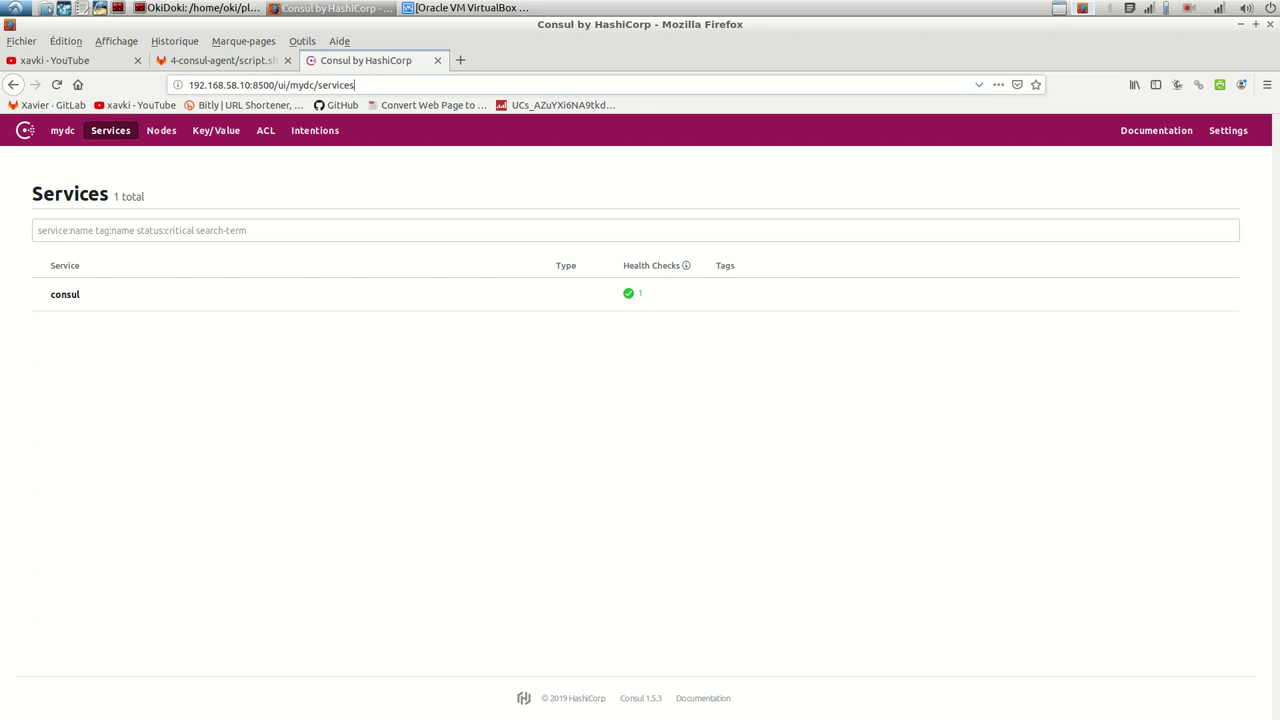
key("Return")
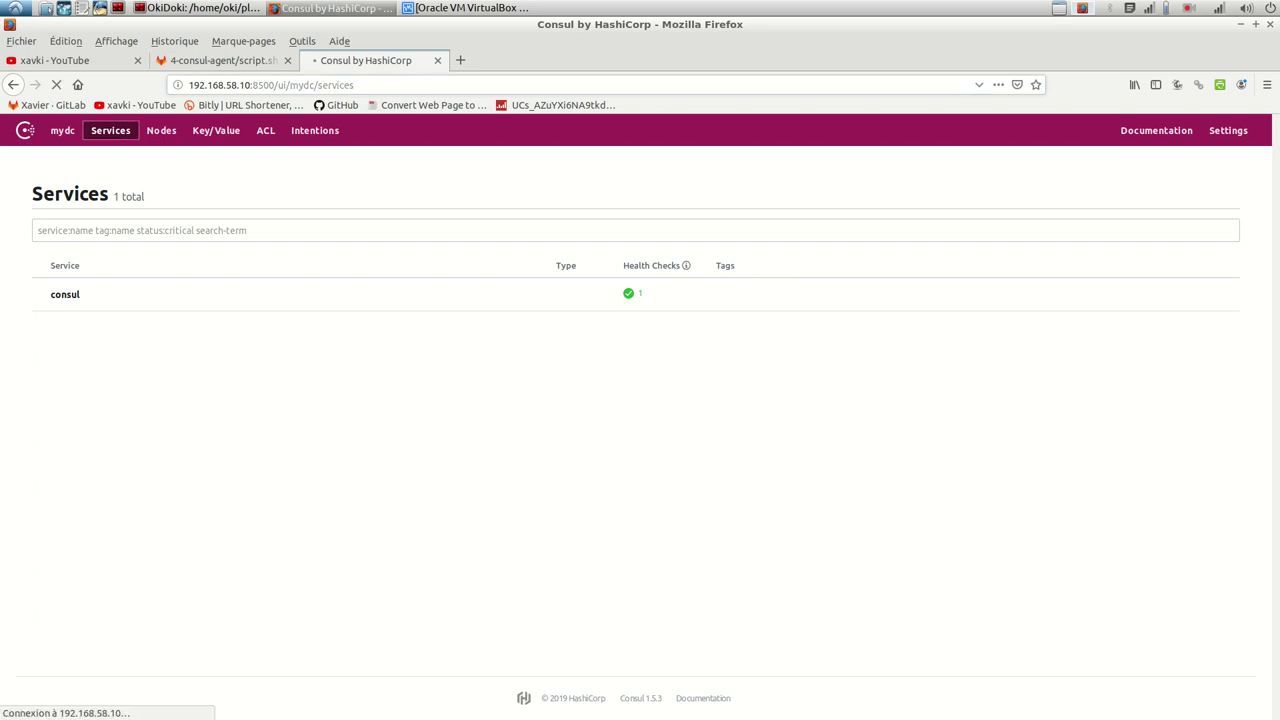
left_click(318, 8)
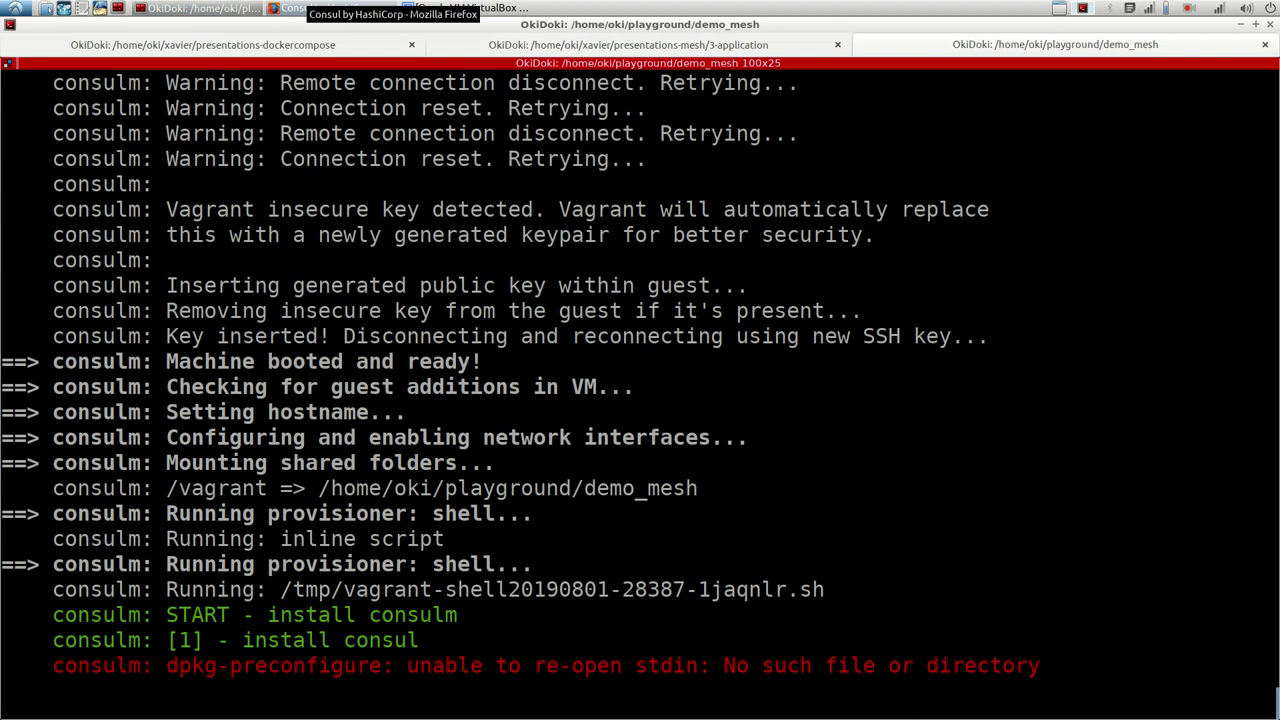
left_click(310, 8)
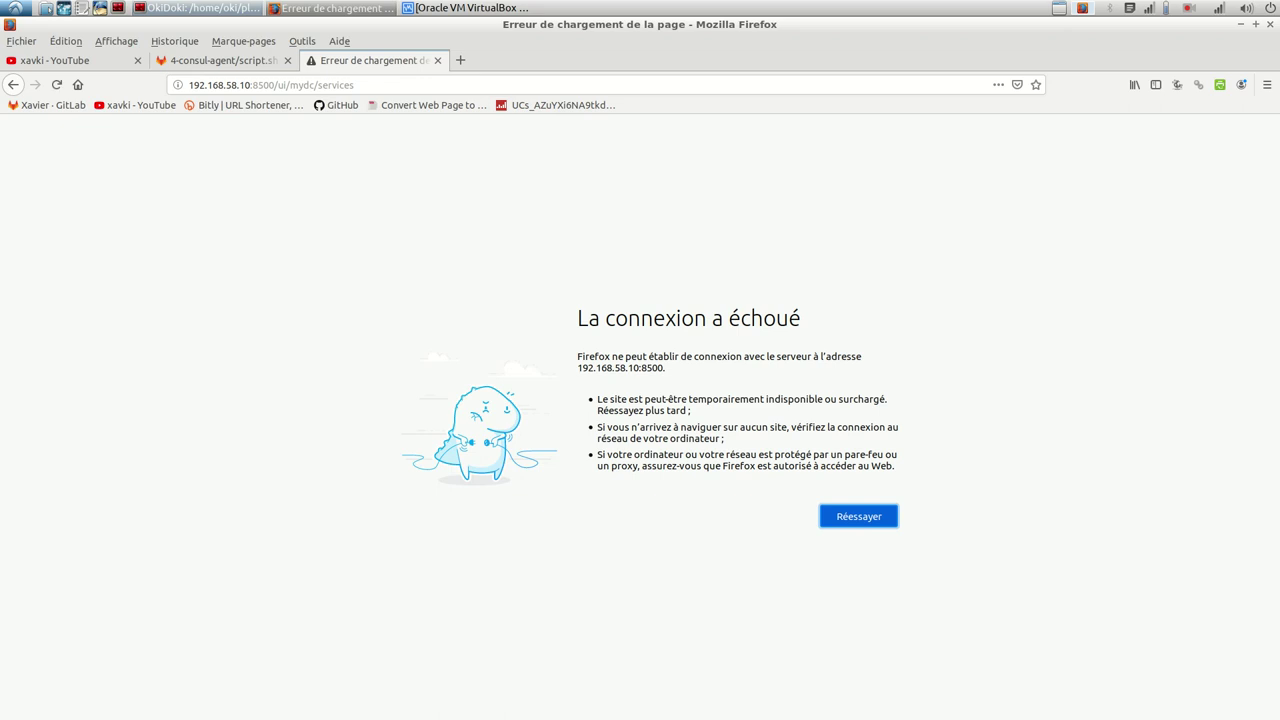
Look through the xavki YouTube channel's playlists, including the Ansible, security and reverse-proxy sections
key("ctrl+1")
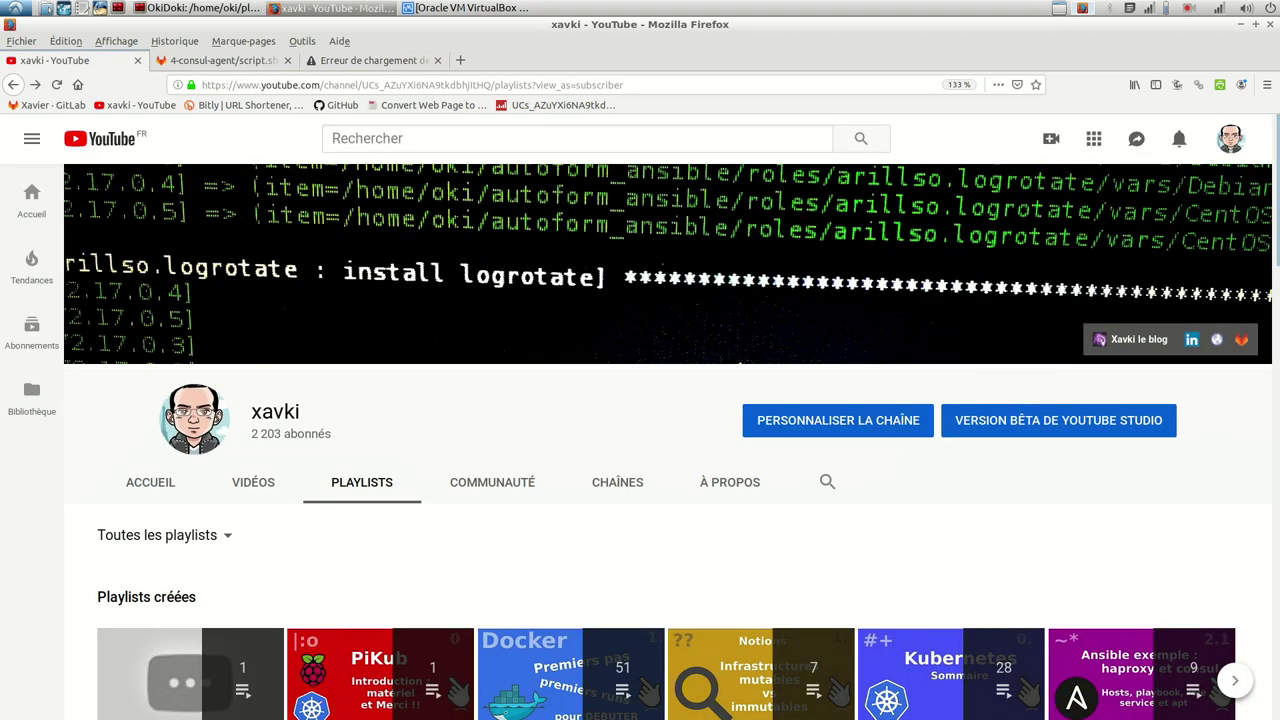
scroll(958, 317, "down", 3)
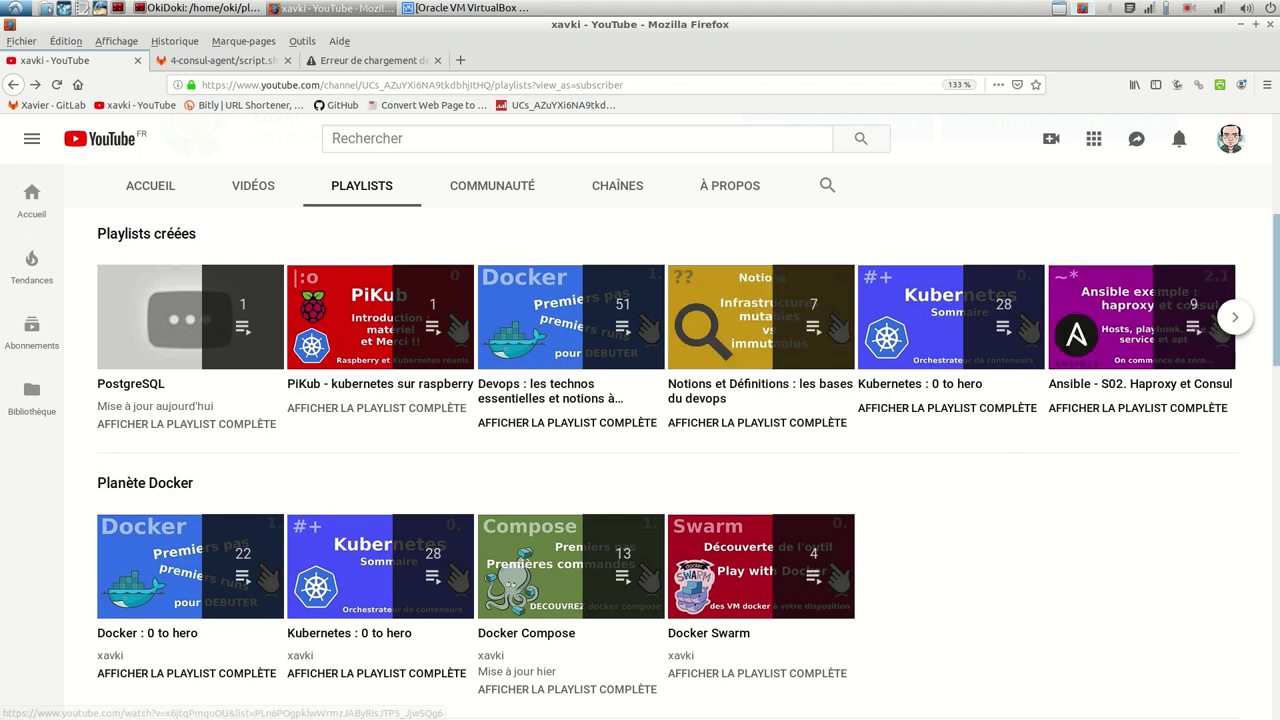
scroll(567, 688, "down", 5)
scroll(567, 688, "down", 3)
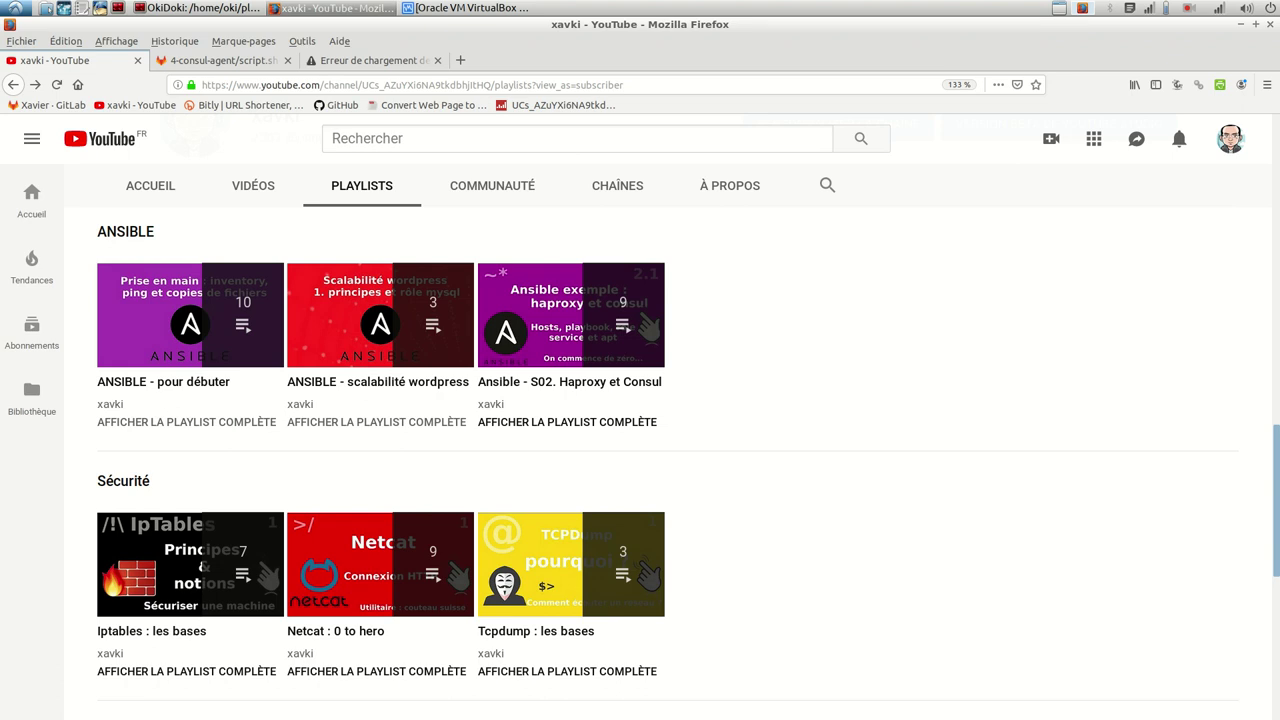
scroll(380, 550, "down", 3)
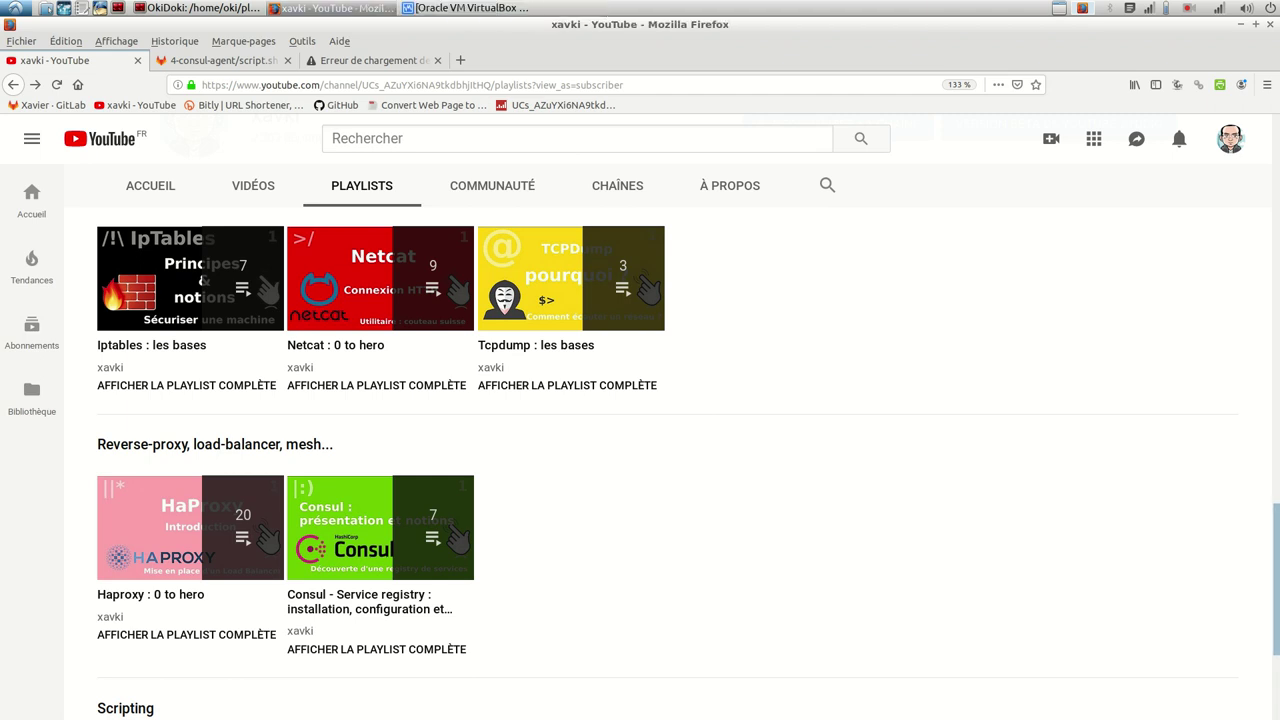
scroll(640, 450, "up", 1)
scroll(640, 460, "down", 3)
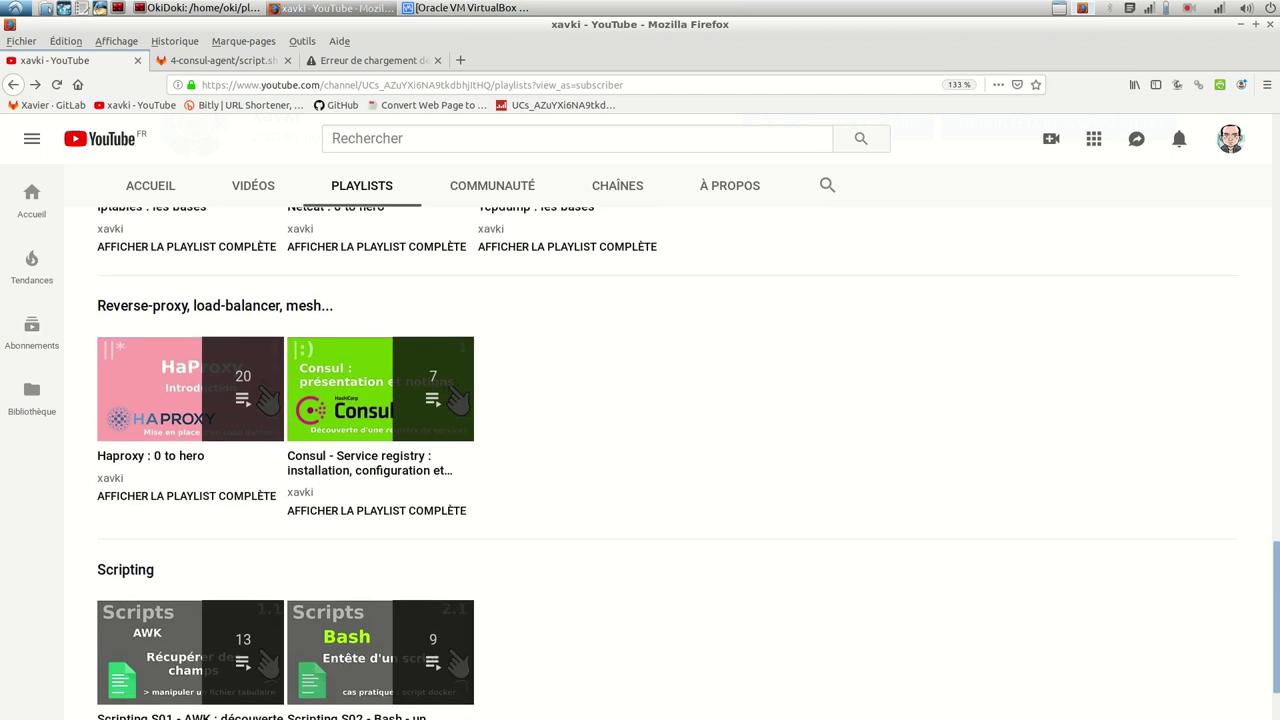
scroll(640, 460, "up", 5)
scroll(640, 460, "up", 1)
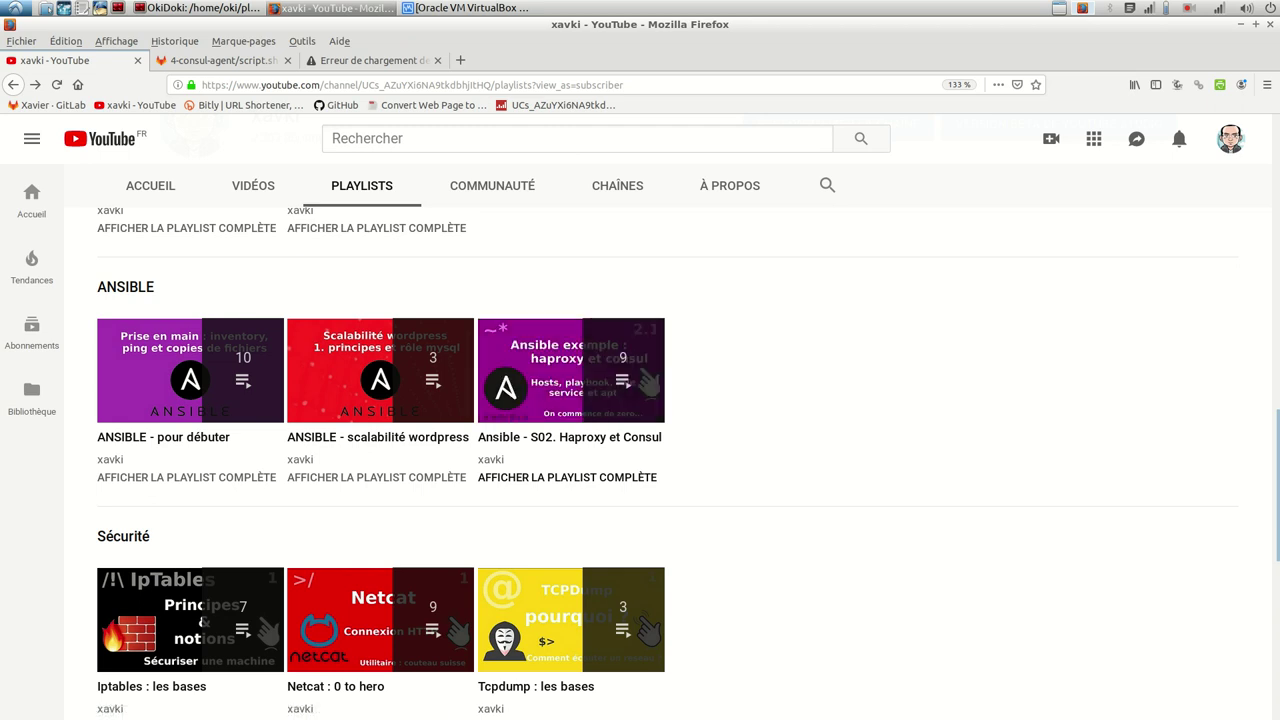
scroll(640, 450, "up", 10)
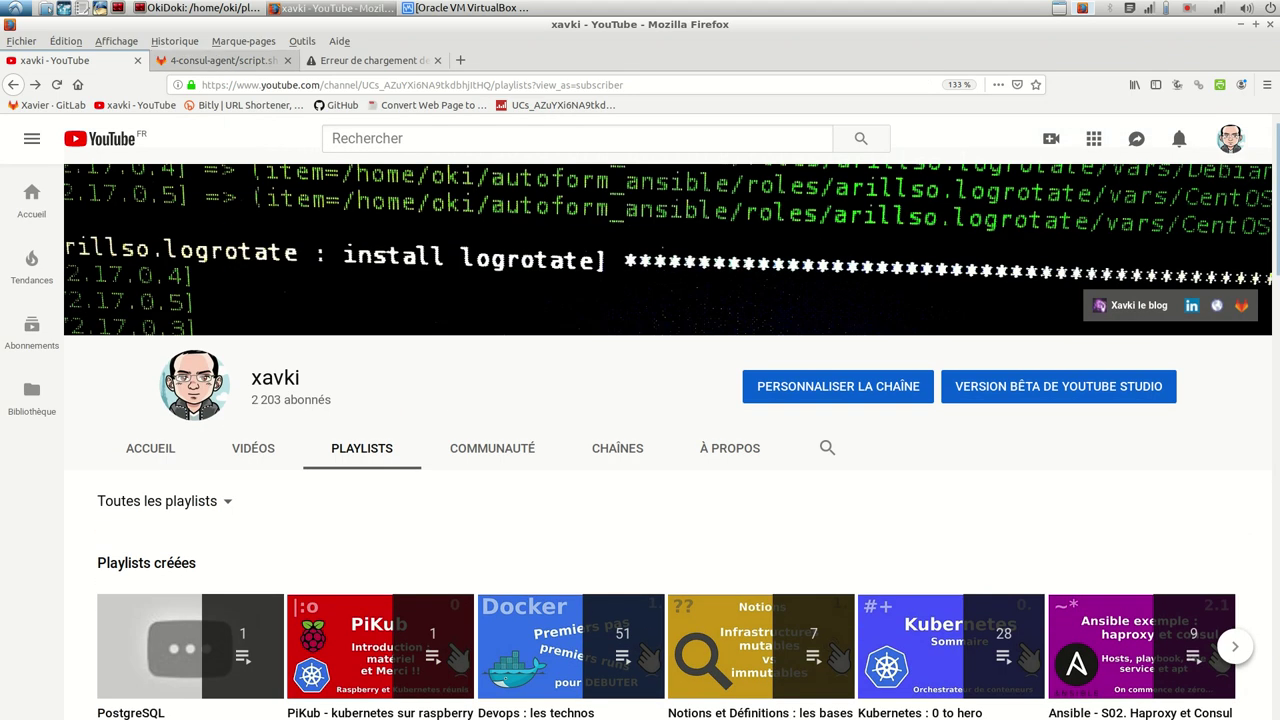
Check the Vagrant progress, and reload the Consul web interface to view its nodes and services
key("alt+Tab")
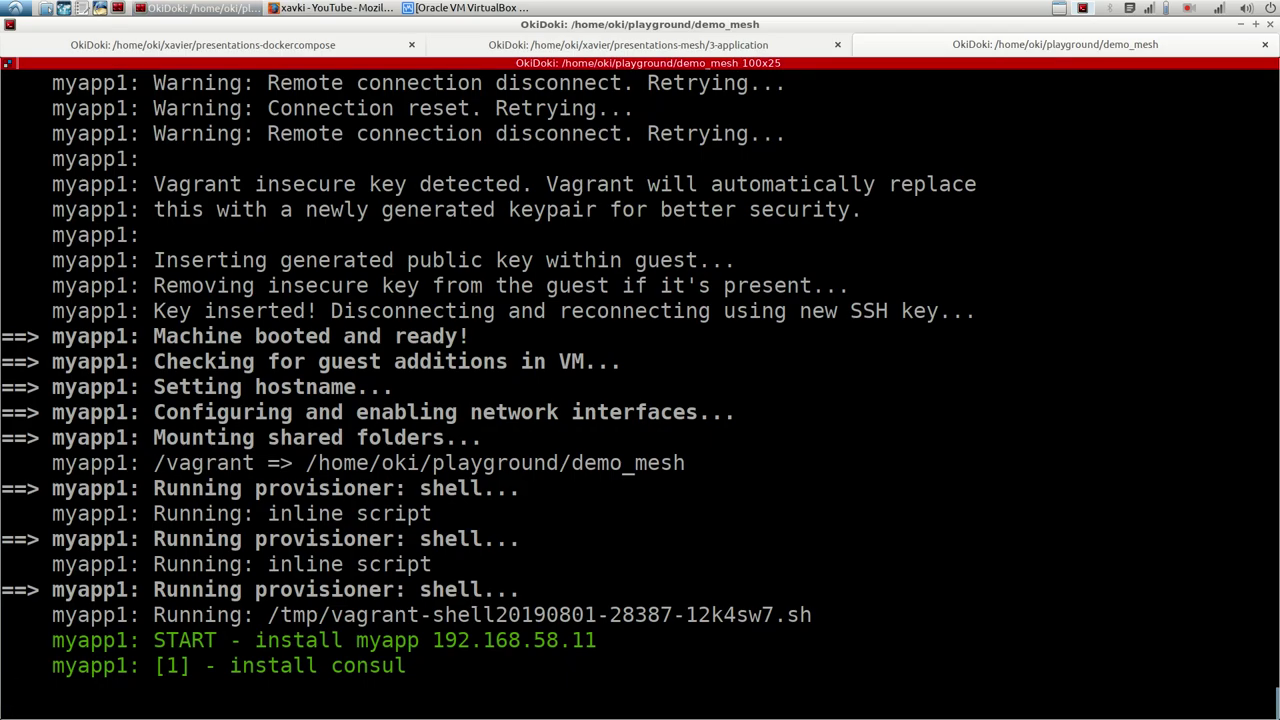
key("alt+Tab")
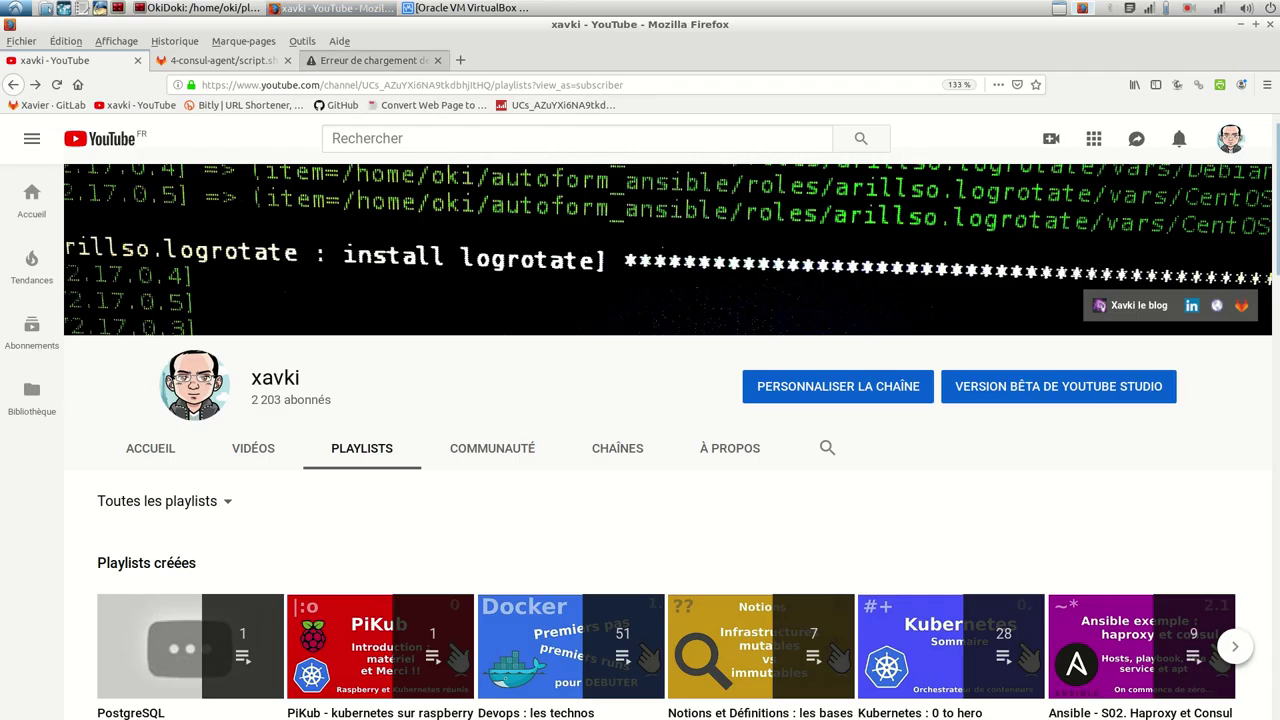
key("ctrl+Tab")
key("F5")
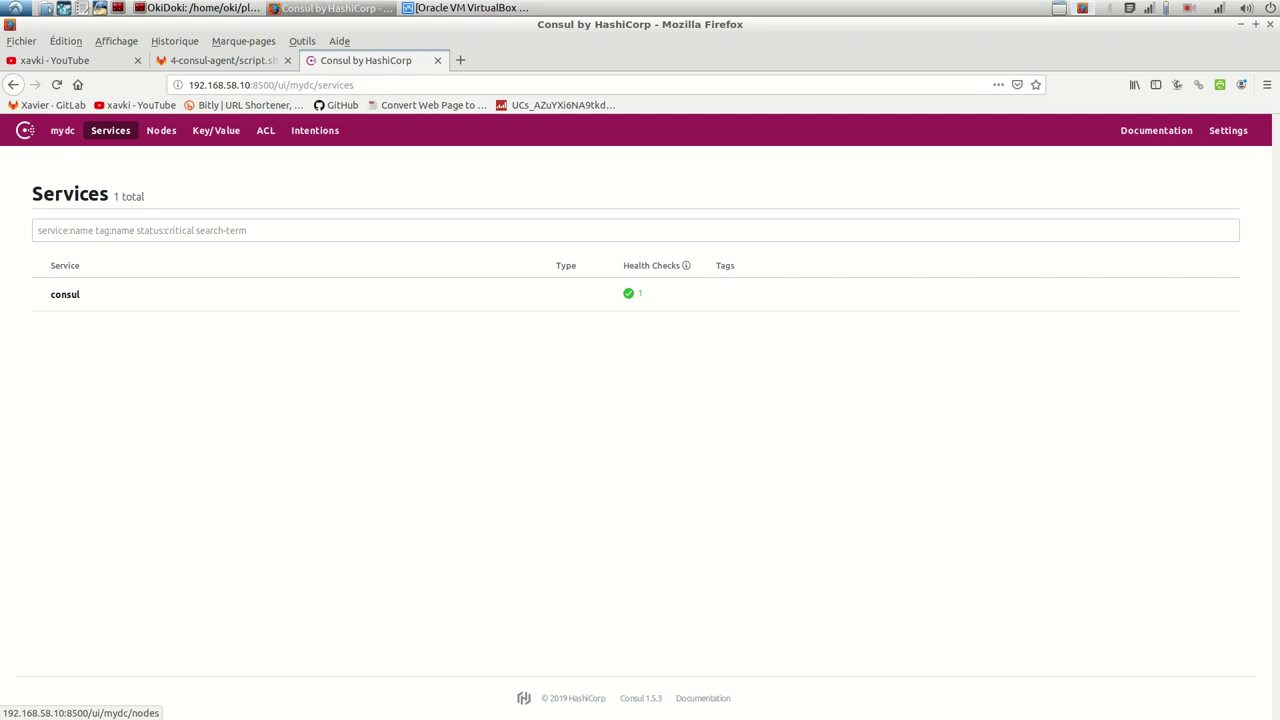
left_click(161, 130)
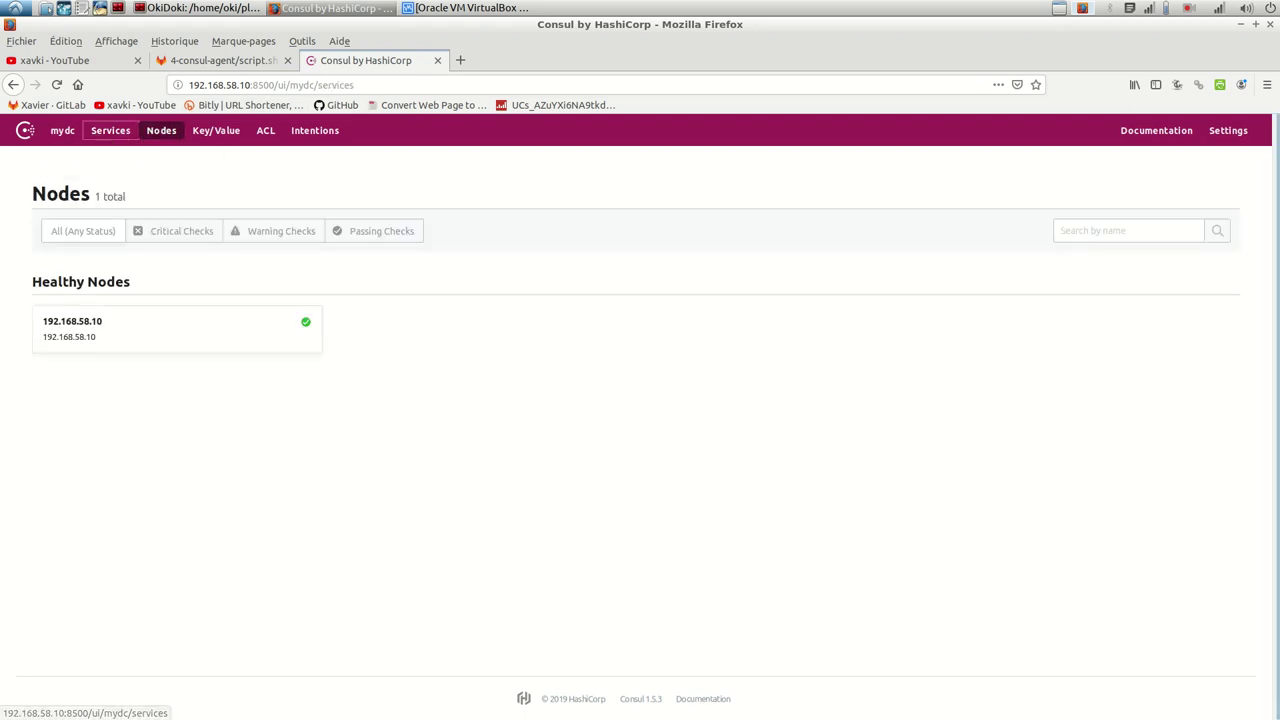
left_click(110, 130)
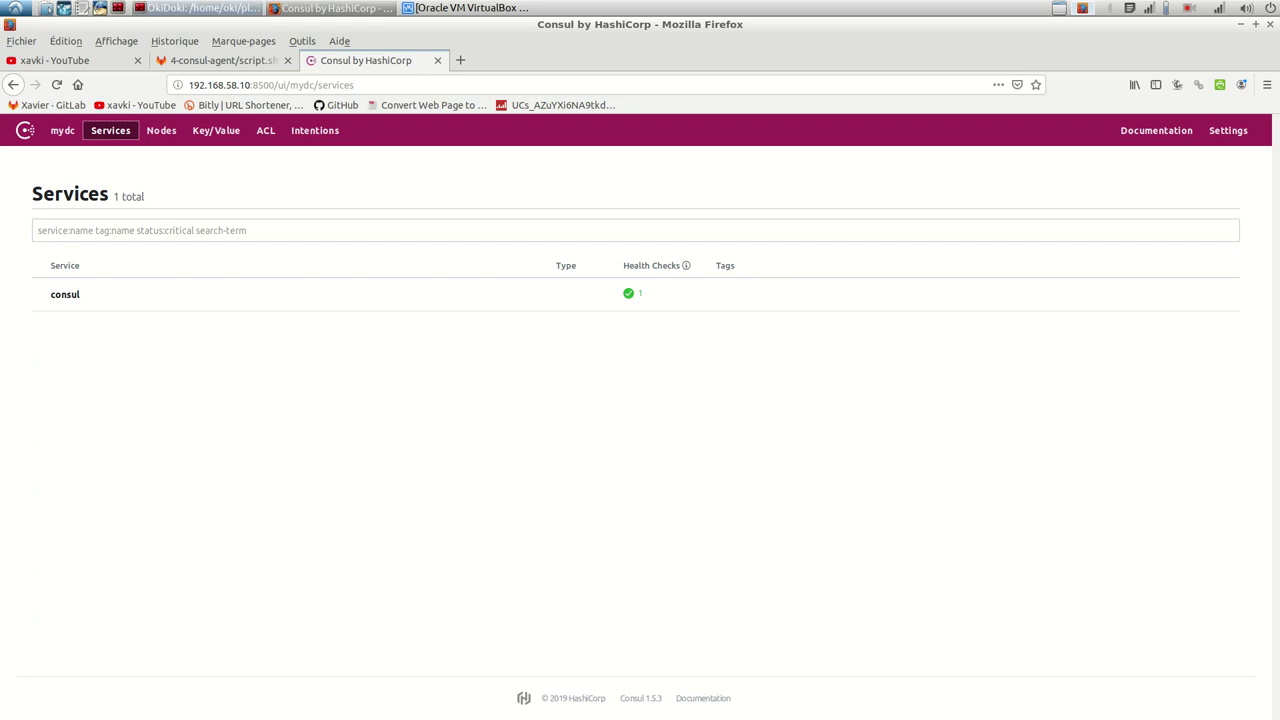
Examine Consul's intentions and the blank new-intention form, and return to the services of the mydc datacenter
key("alt+Tab")
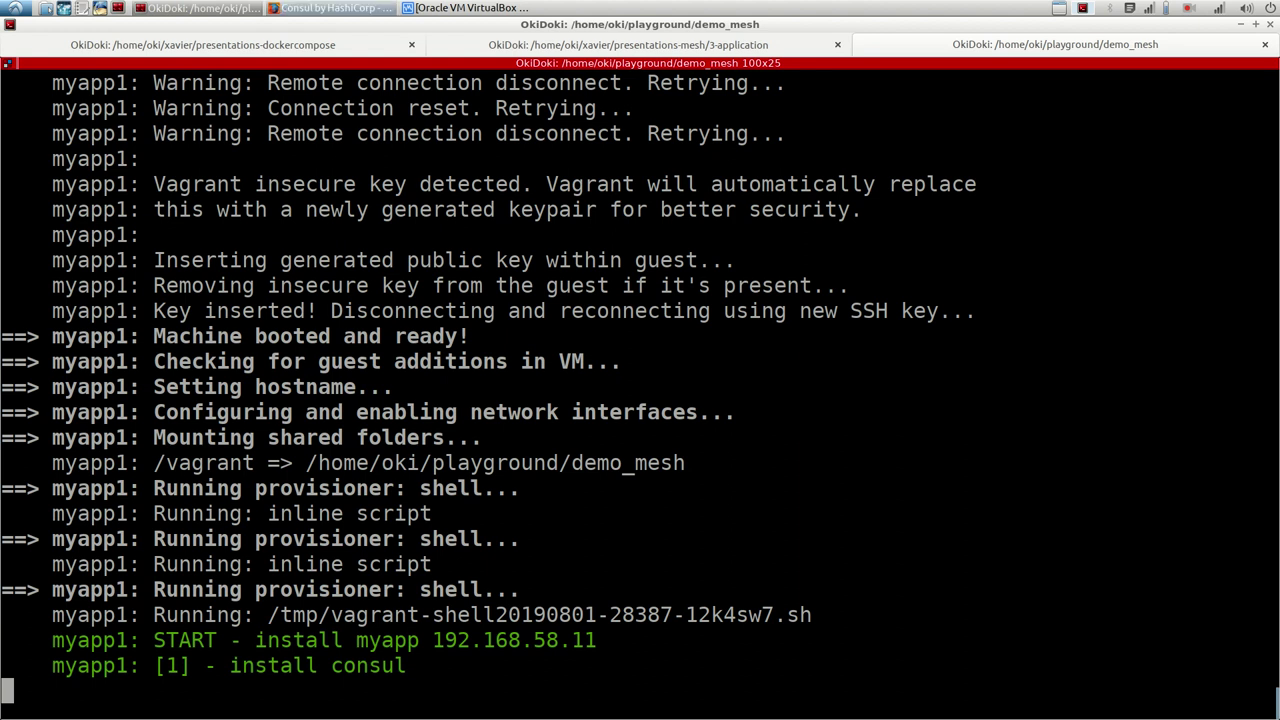
left_click(330, 8)
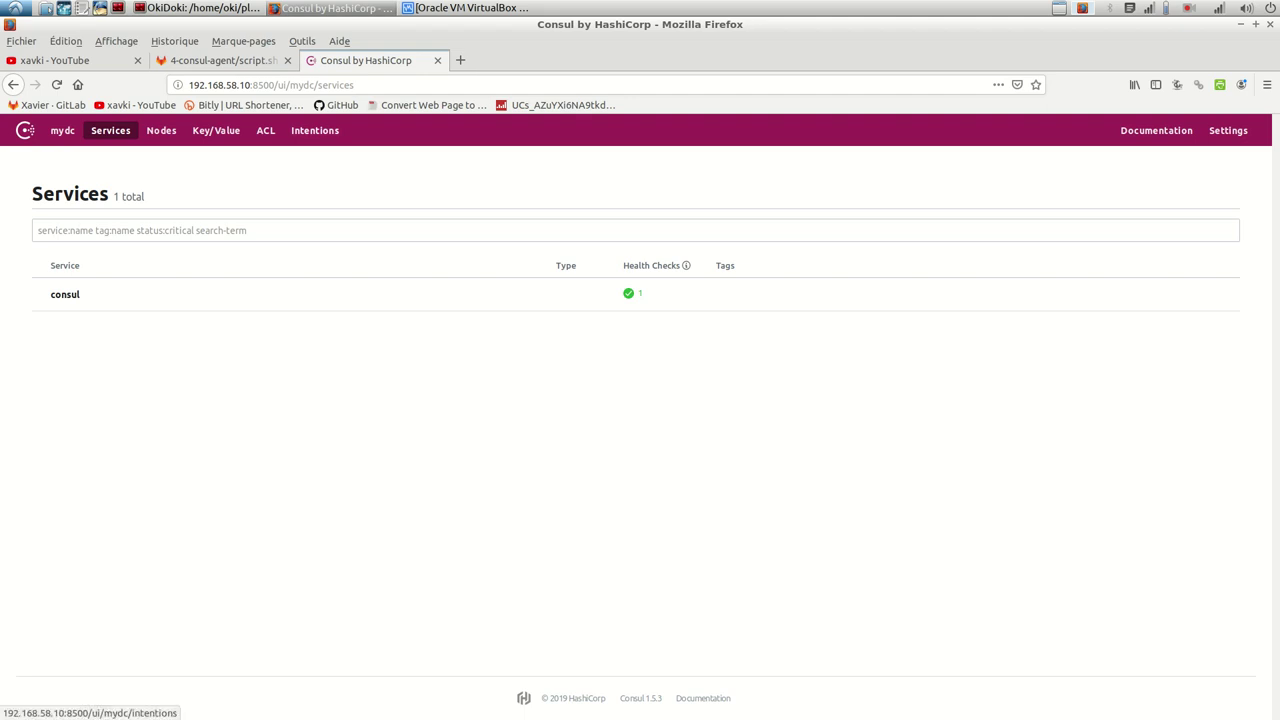
left_click(315, 130)
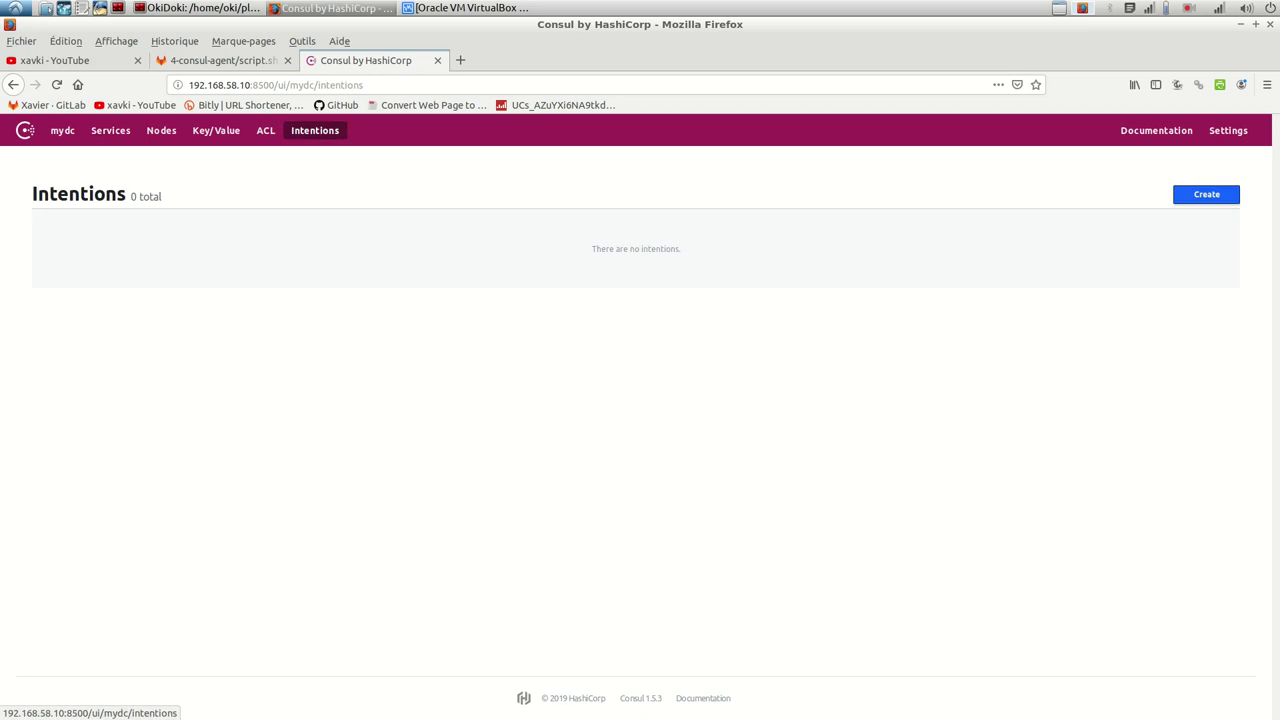
left_click(1206, 194)
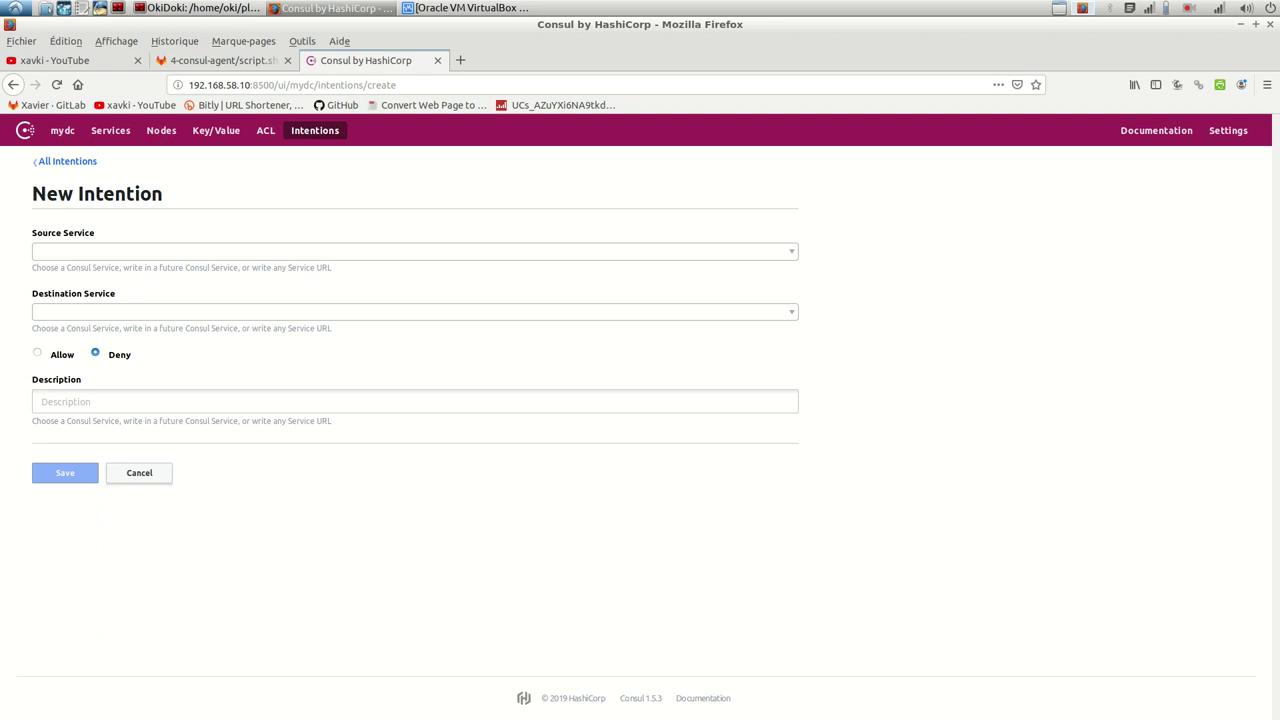
left_click(62, 130)
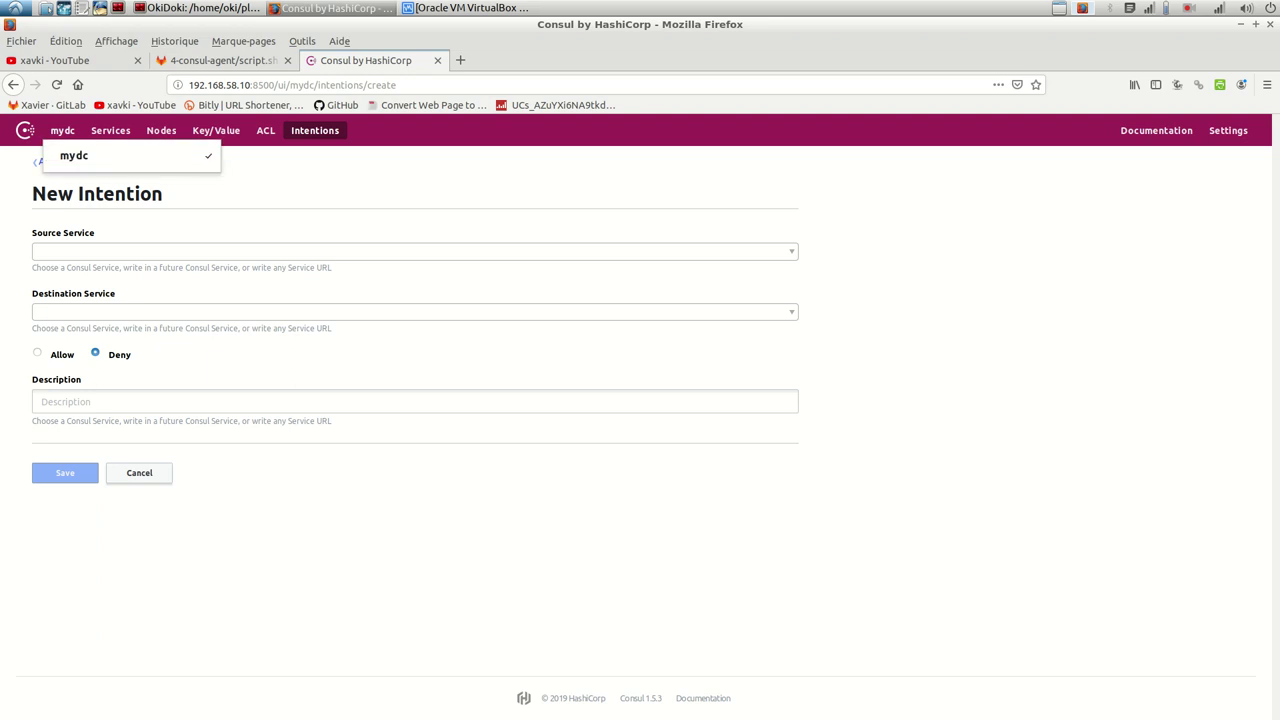
key("Escape")
left_click(62, 130)
left_click(70, 157)
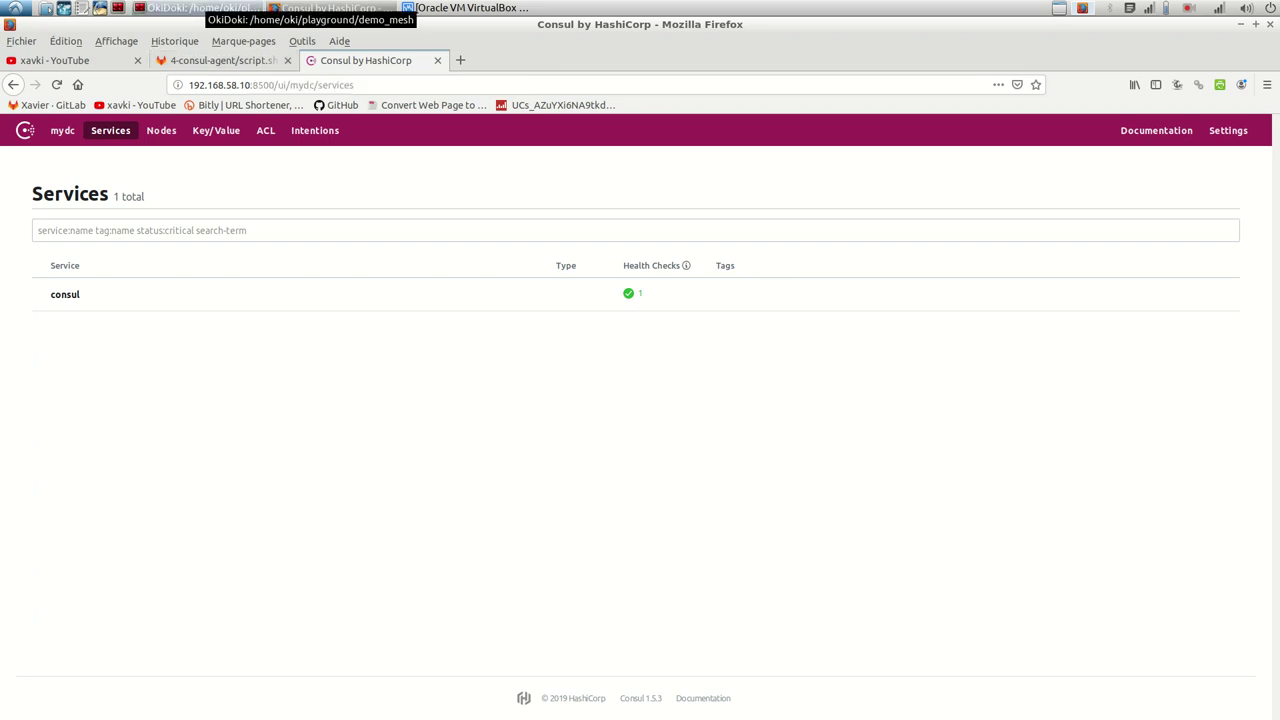
Switch to the terminal and split it into two side-by-side panes
left_click(200, 8)
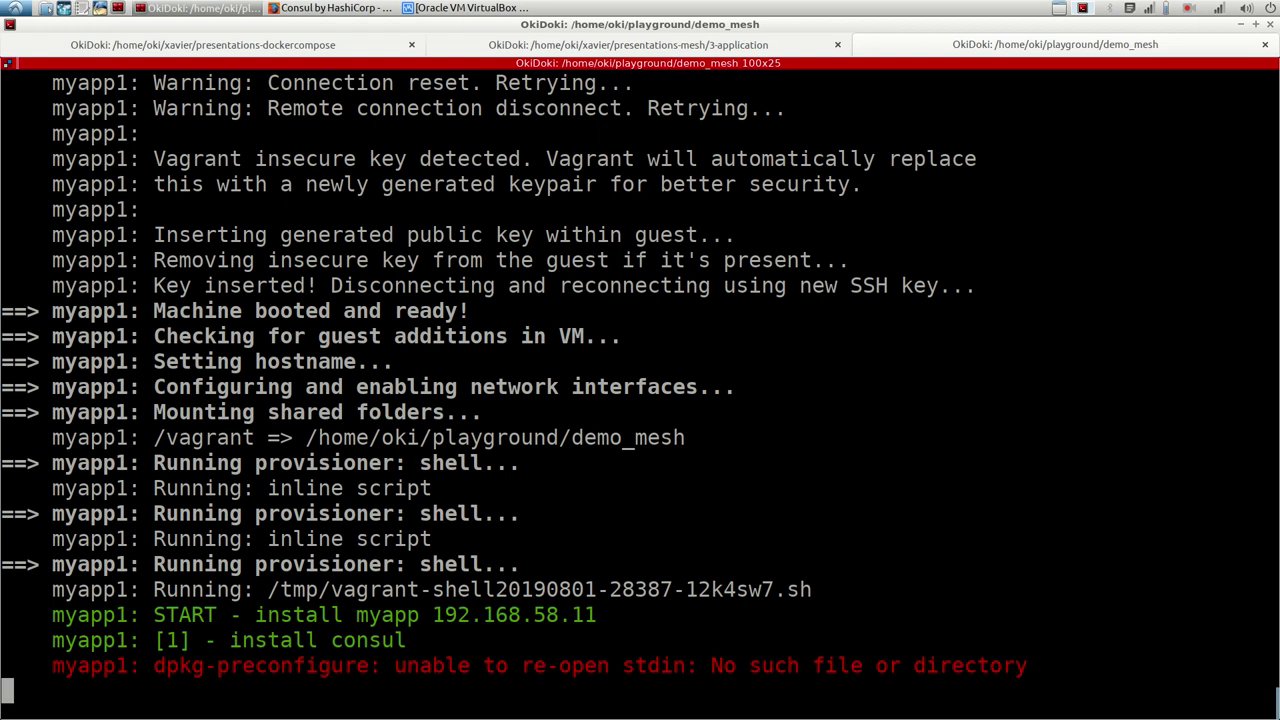
key("ctrl+shift+e")
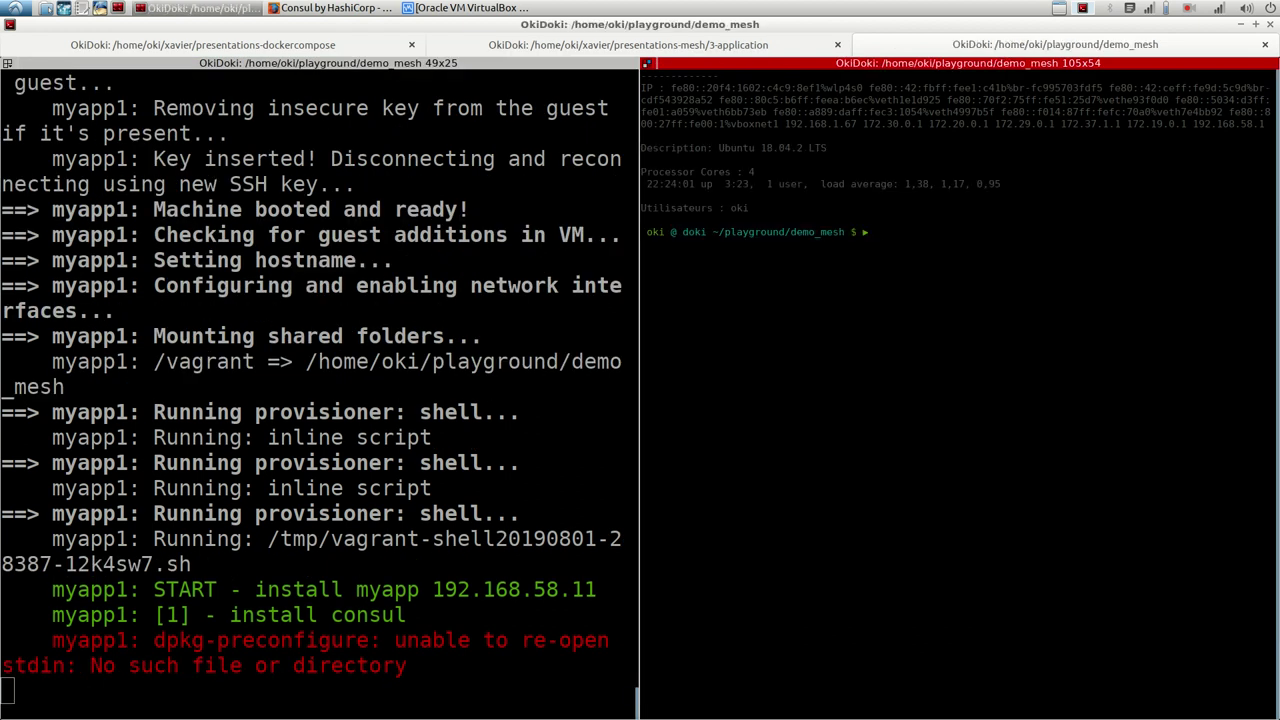
type("ssh vagrant@")
key("alt+Left")
double_click(514, 589)
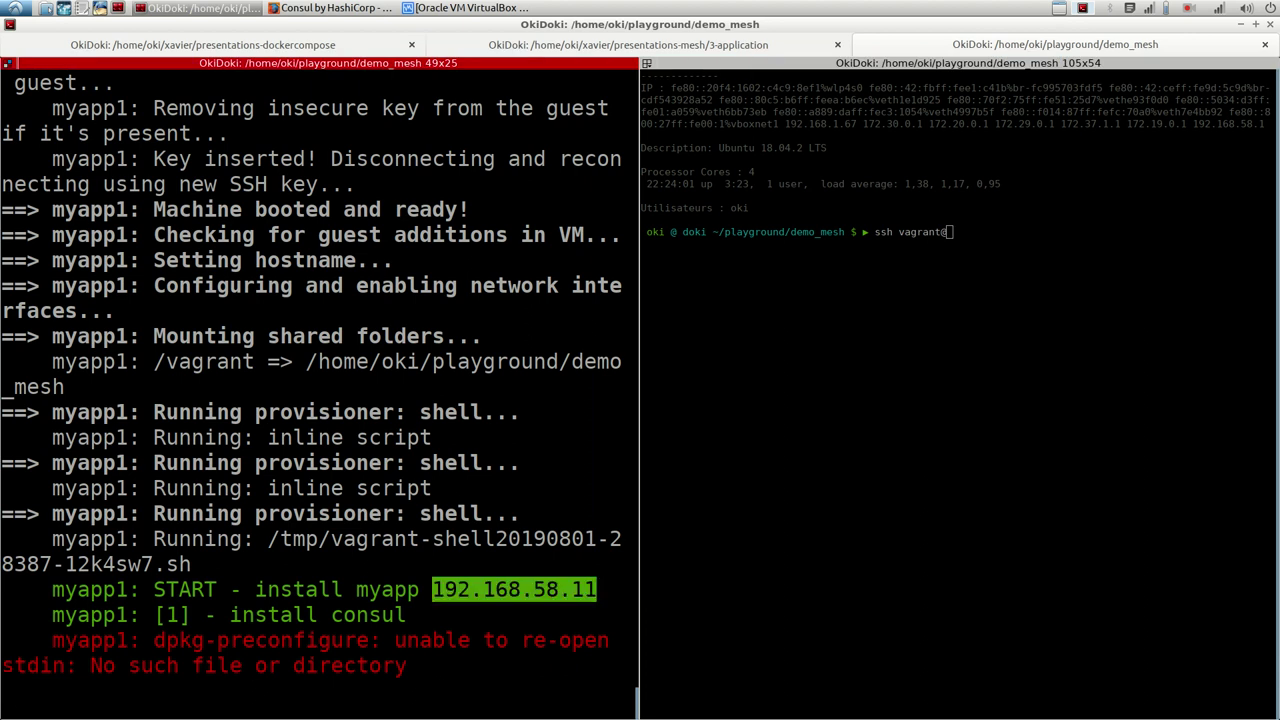
key("alt+Right")
key("ctrl+c")
key("ctrl+shift+v")
key("ctrl+c")
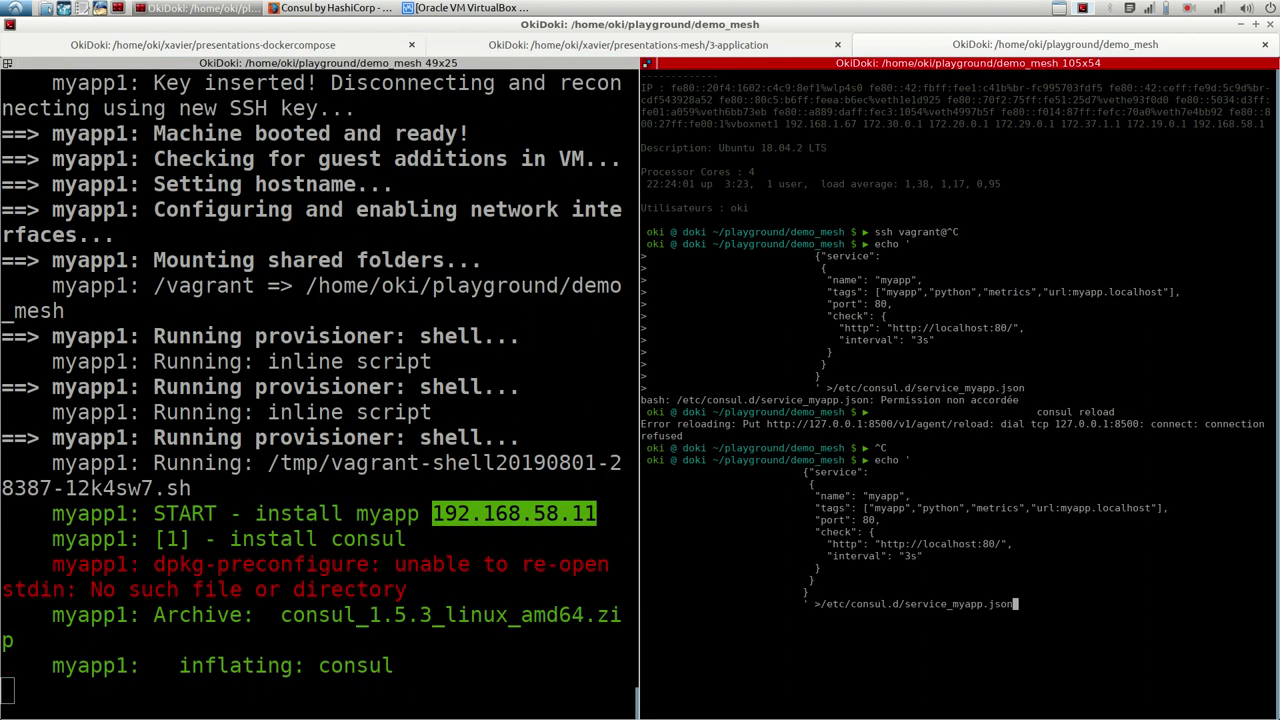
type("cd vagrant/")
key("Up")
key("Up")
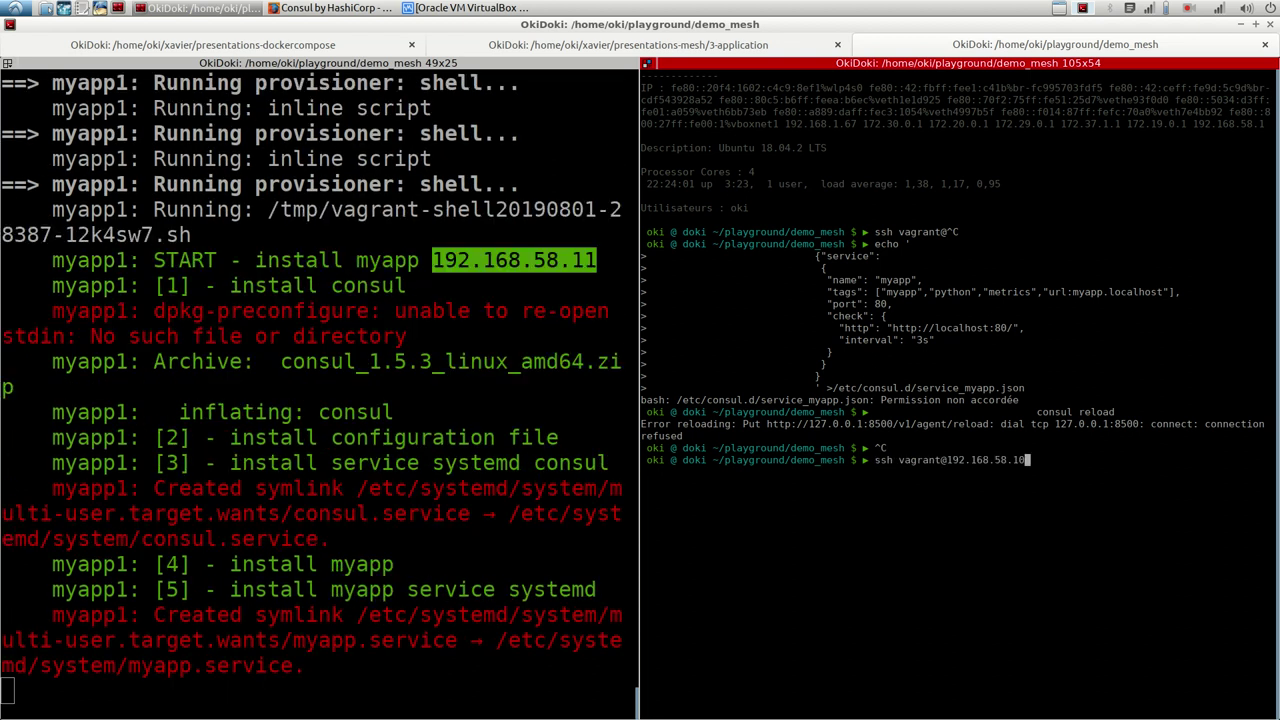
key("BackSpace")
type("1")
key("Return")
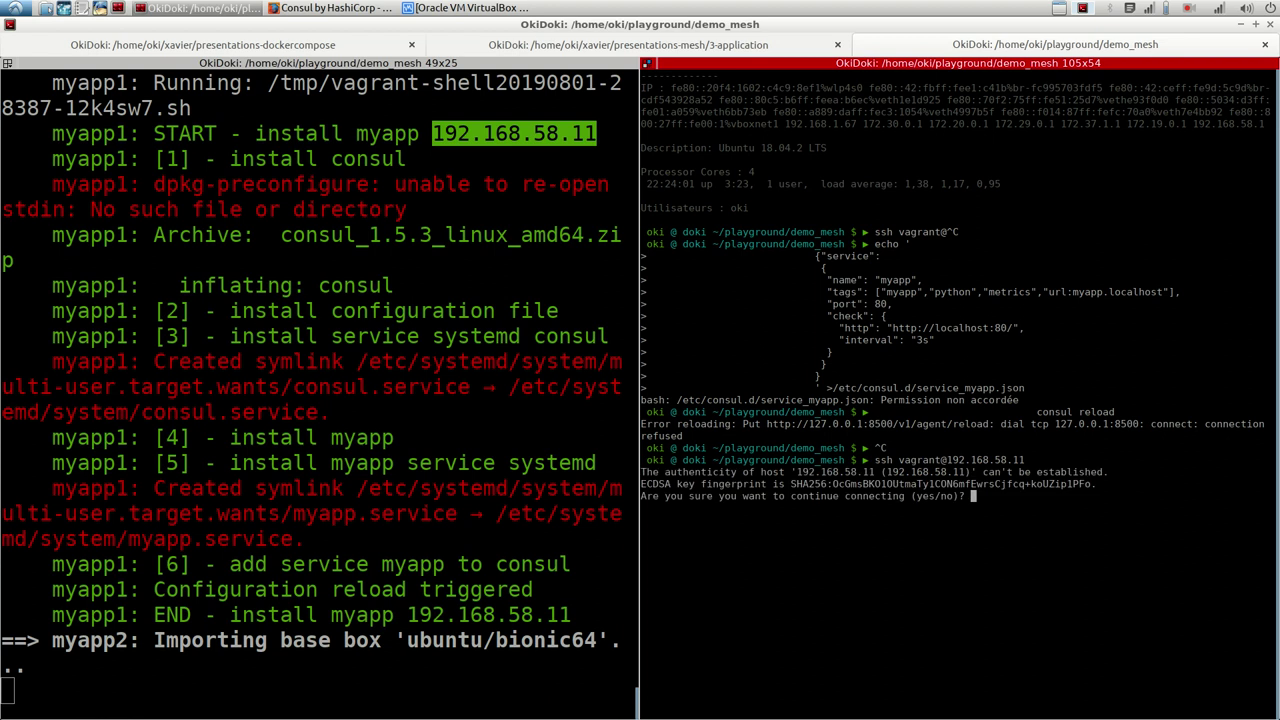
type("yes")
key("Return")
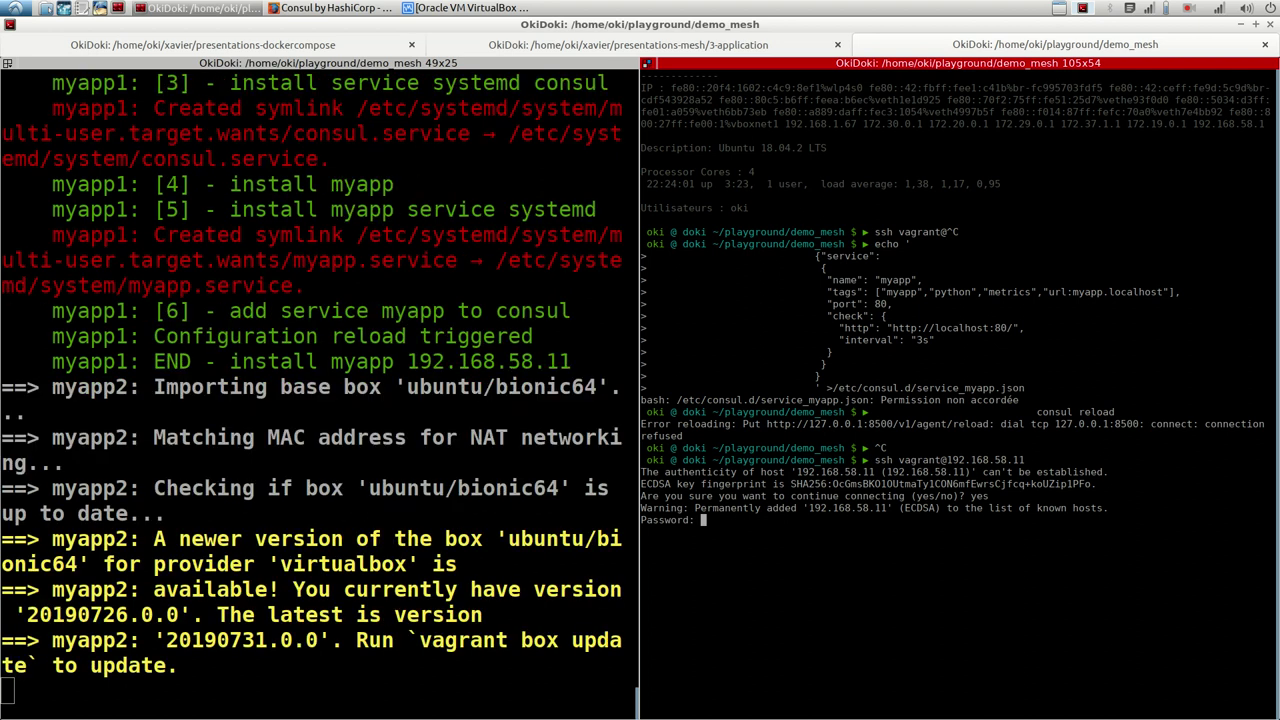
Enter the vagrant account's password to log in to myapp1 over SSH, and maximize the SSH pane
key("Return")
key("ctrl+shift+x")
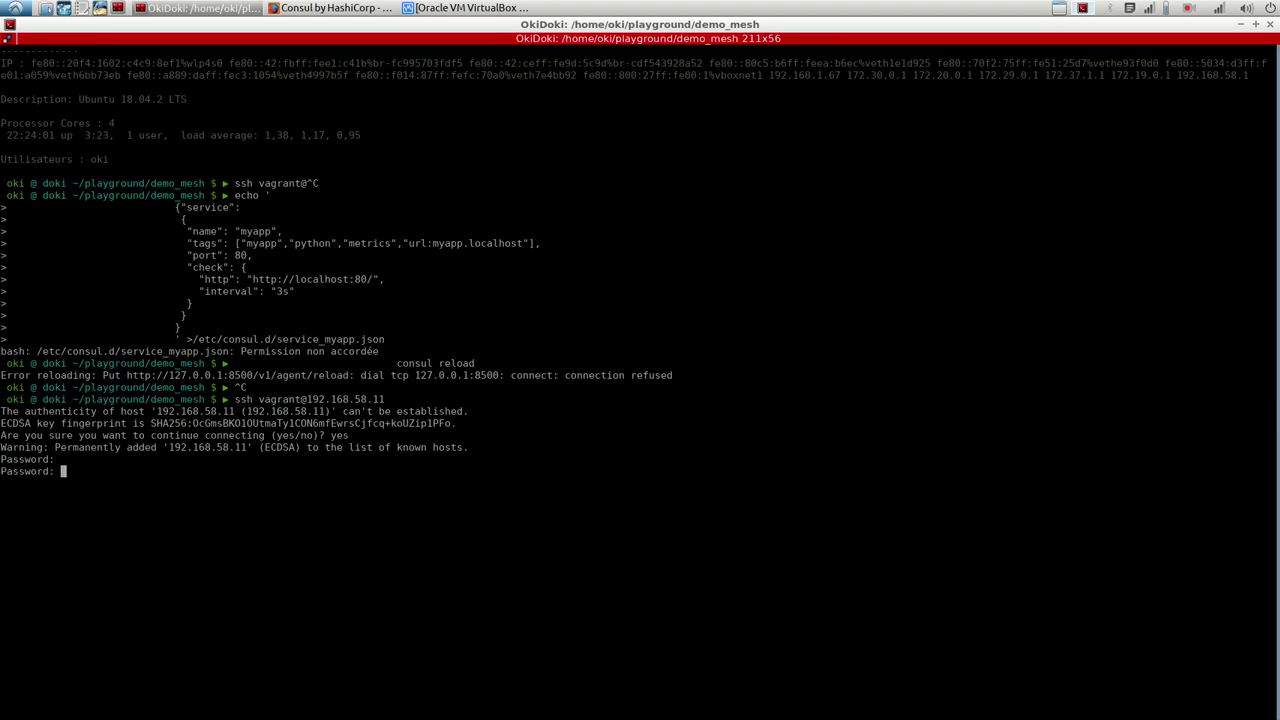
key("Return")
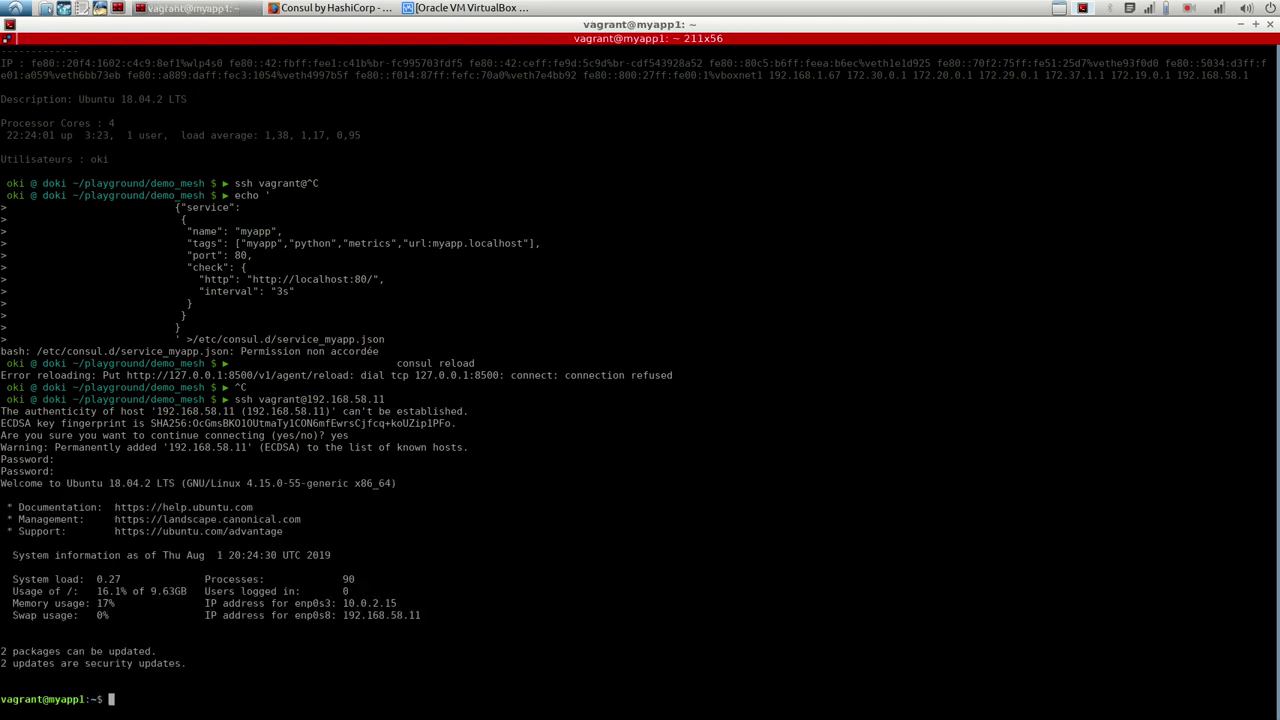
Clear the myapp1 terminal and open a root shell with sudo -s
key("ctrl+l")
type("sudo -s")
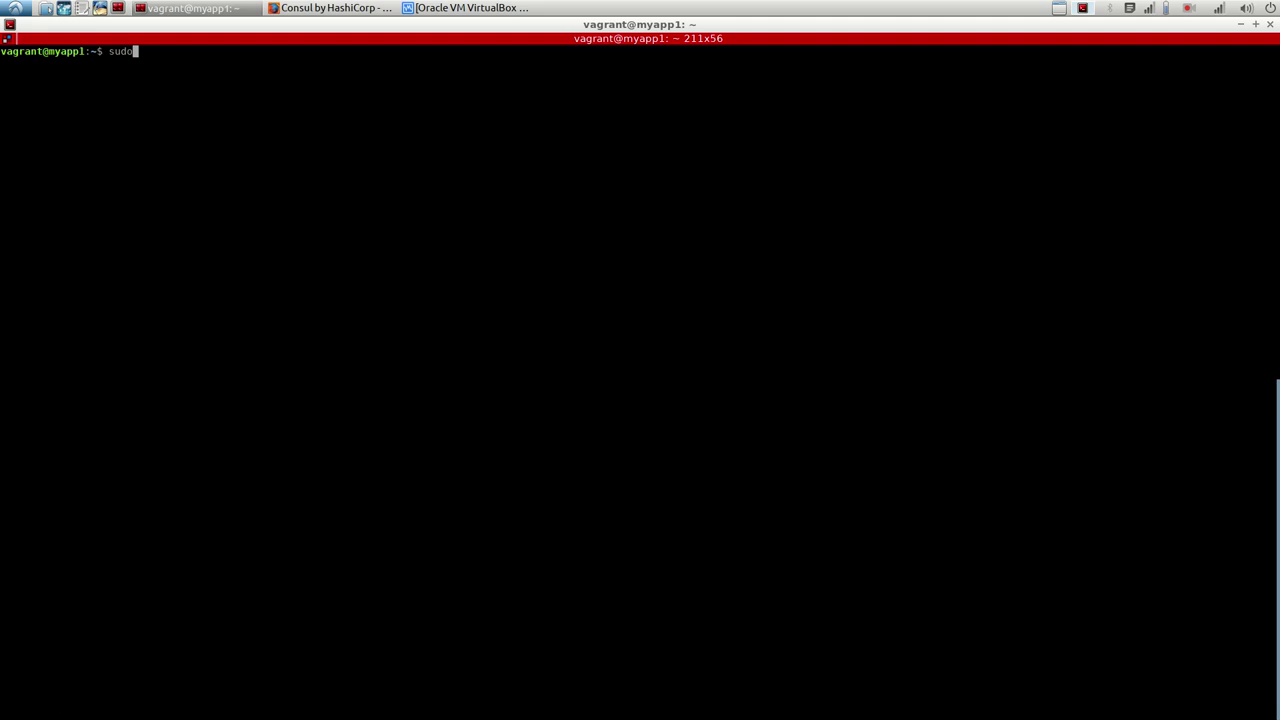
key("Return")
Check the status of the myapp service on myapp1 with the service command
type("se")
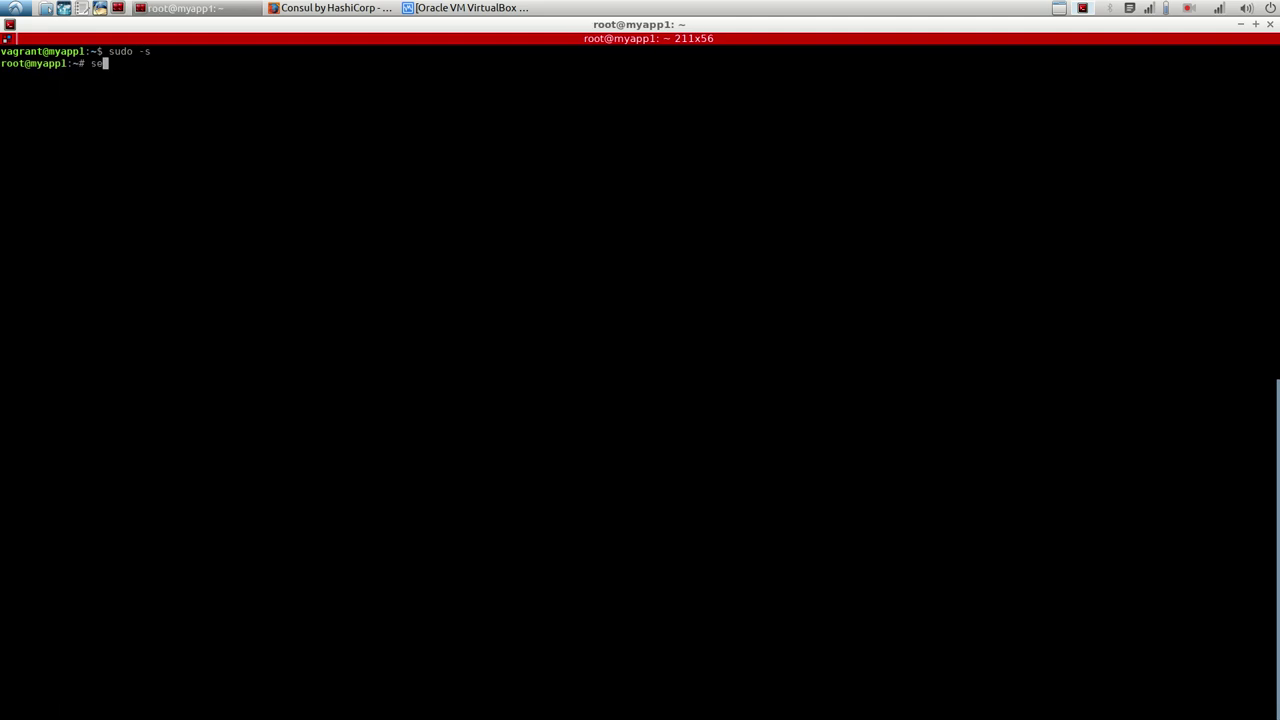
type("rvice myapps status")
key("Return")
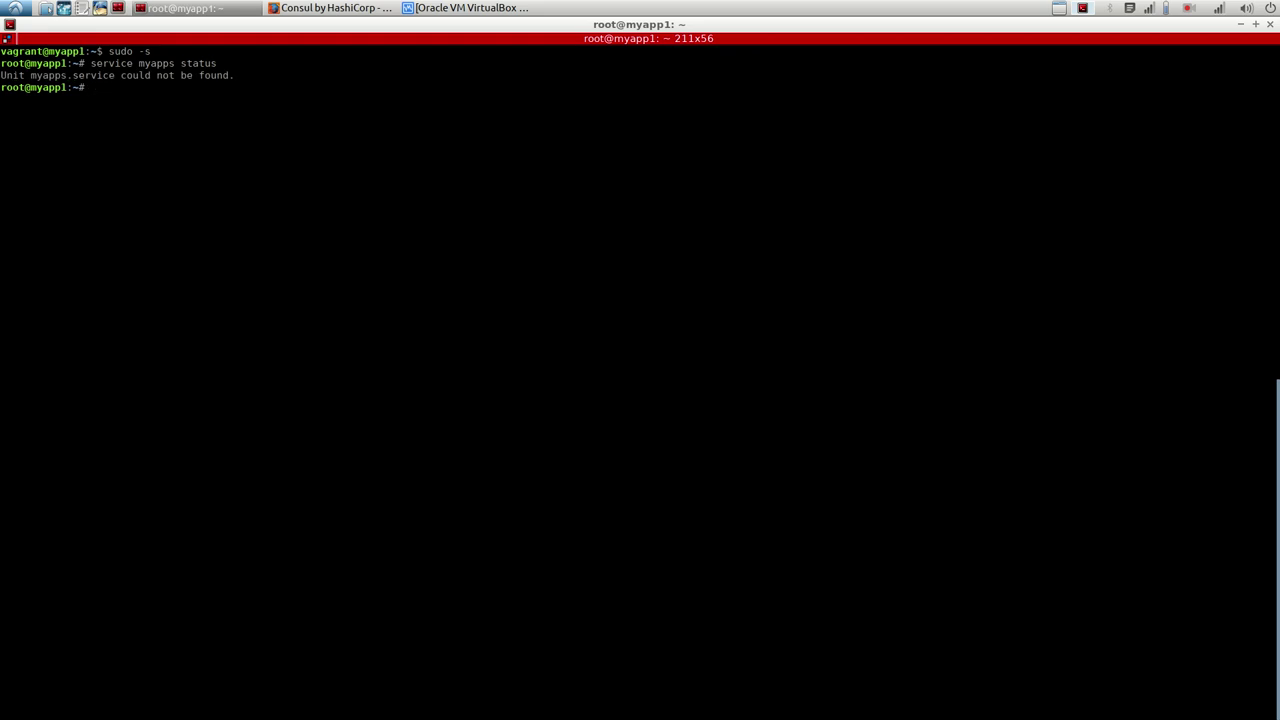
key("Up")
key("Left")
key("Left")
key("Left")
key("Left")
key("Left")
key("Left")
key("Left")
key("BackSpace")
key("Return")
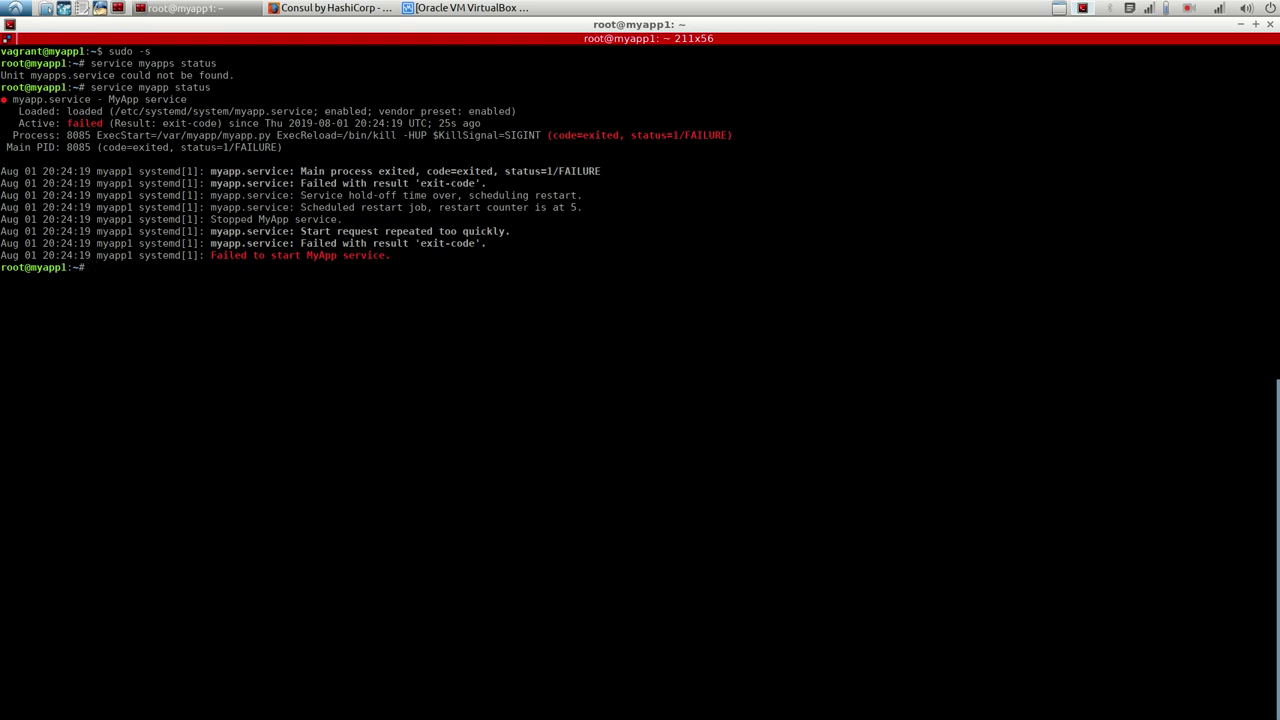
Examine the latest myapp traceback entries at the end of /var/log/syslog with less, and quit the pager
type("less /var/log/syslog")
key("Return")
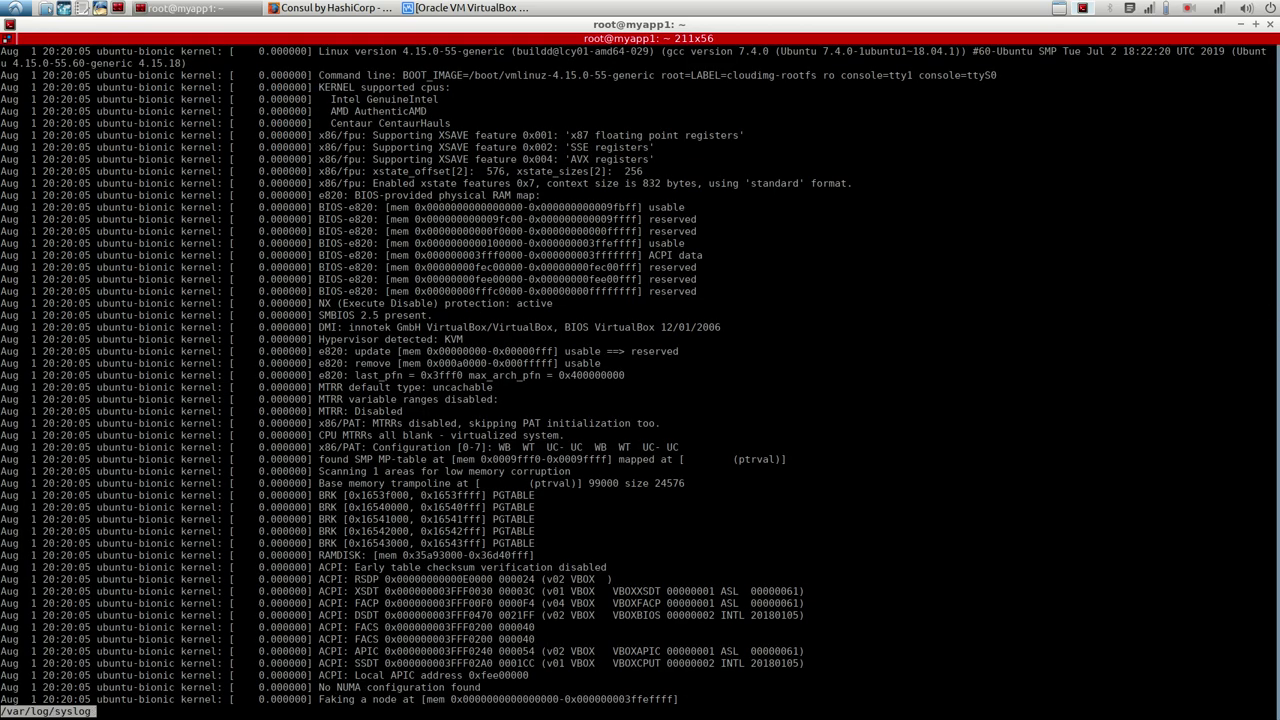
key("shift+g")
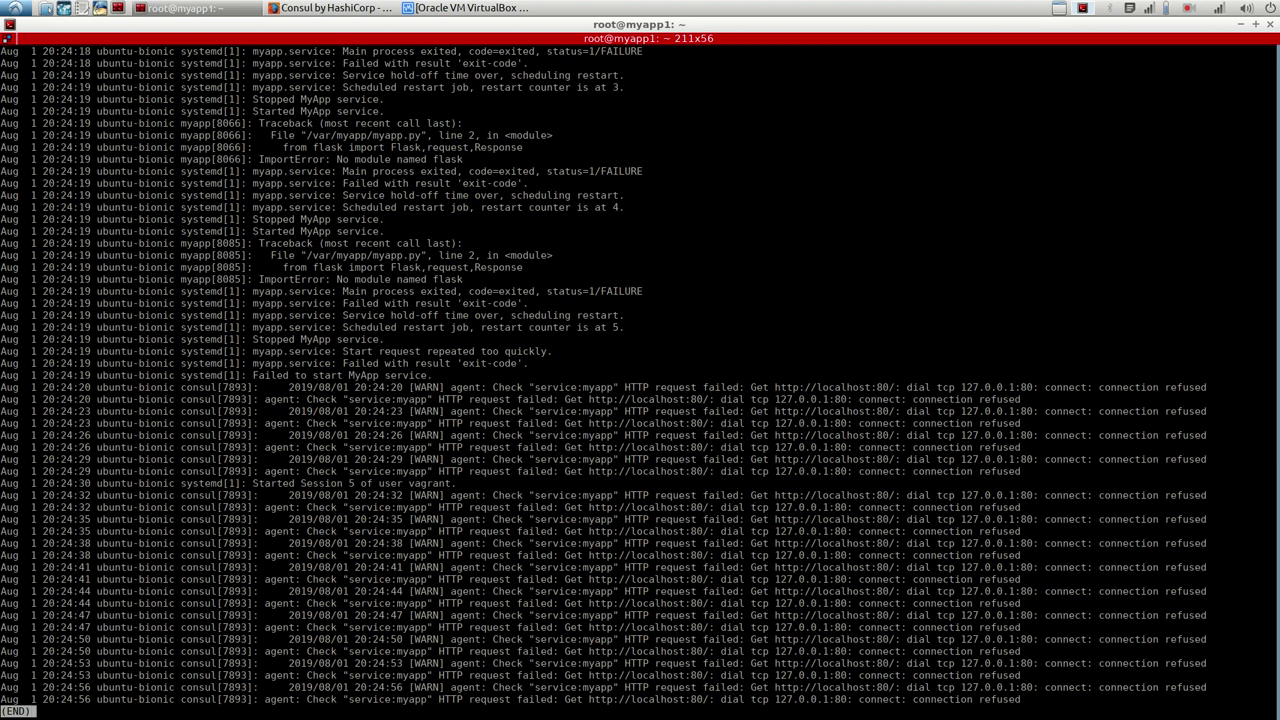
left_click_drag(1260, 375, 350, 147)
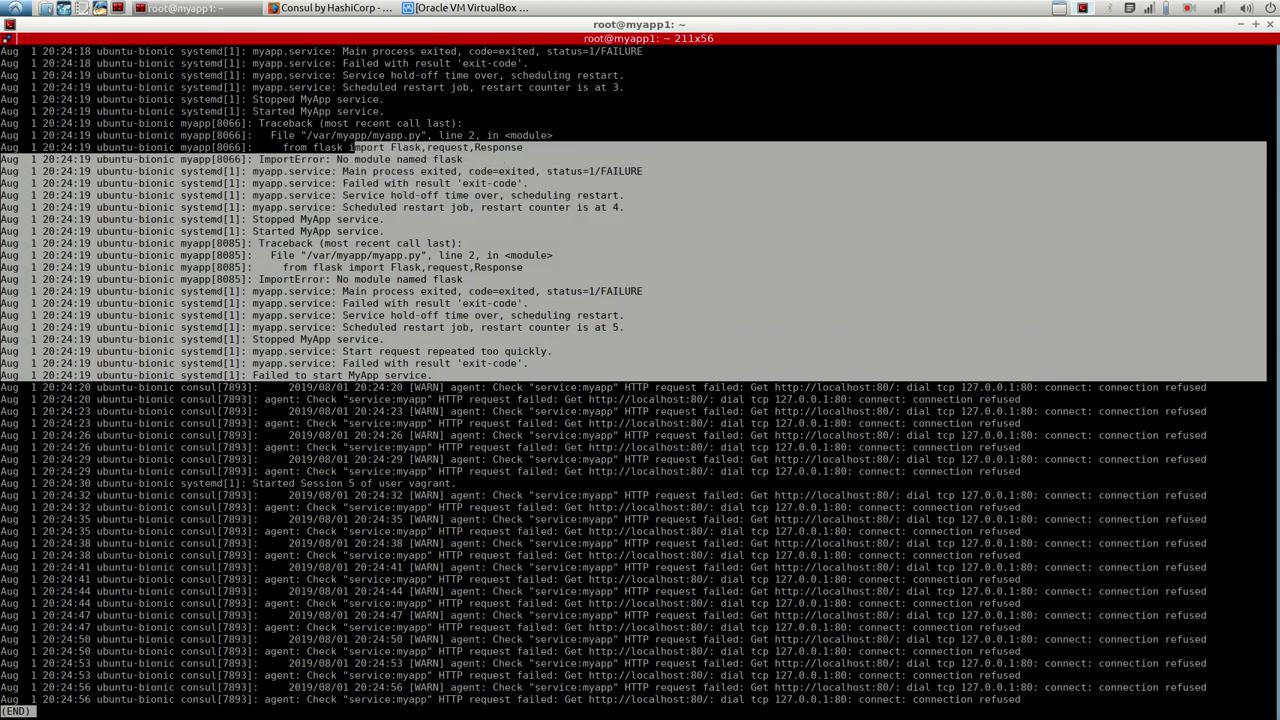
left_click(350, 147)
left_click_drag(1260, 147, 270, 137)
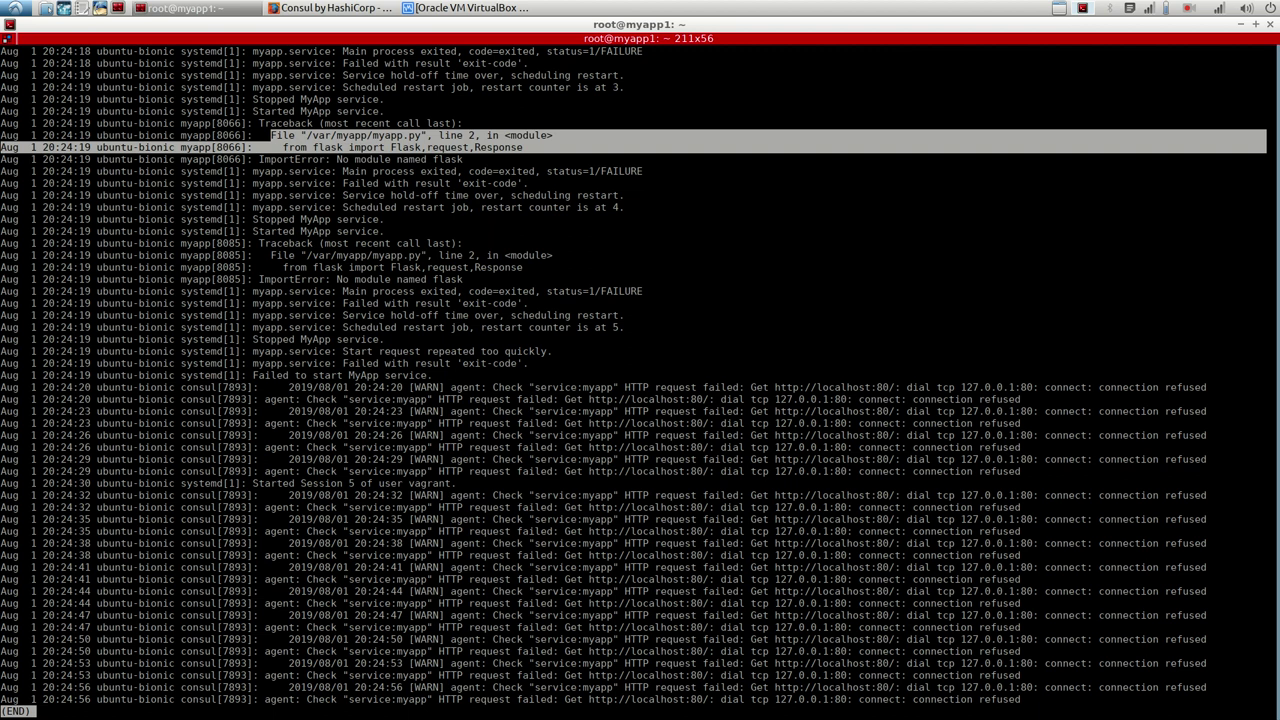
key("q")
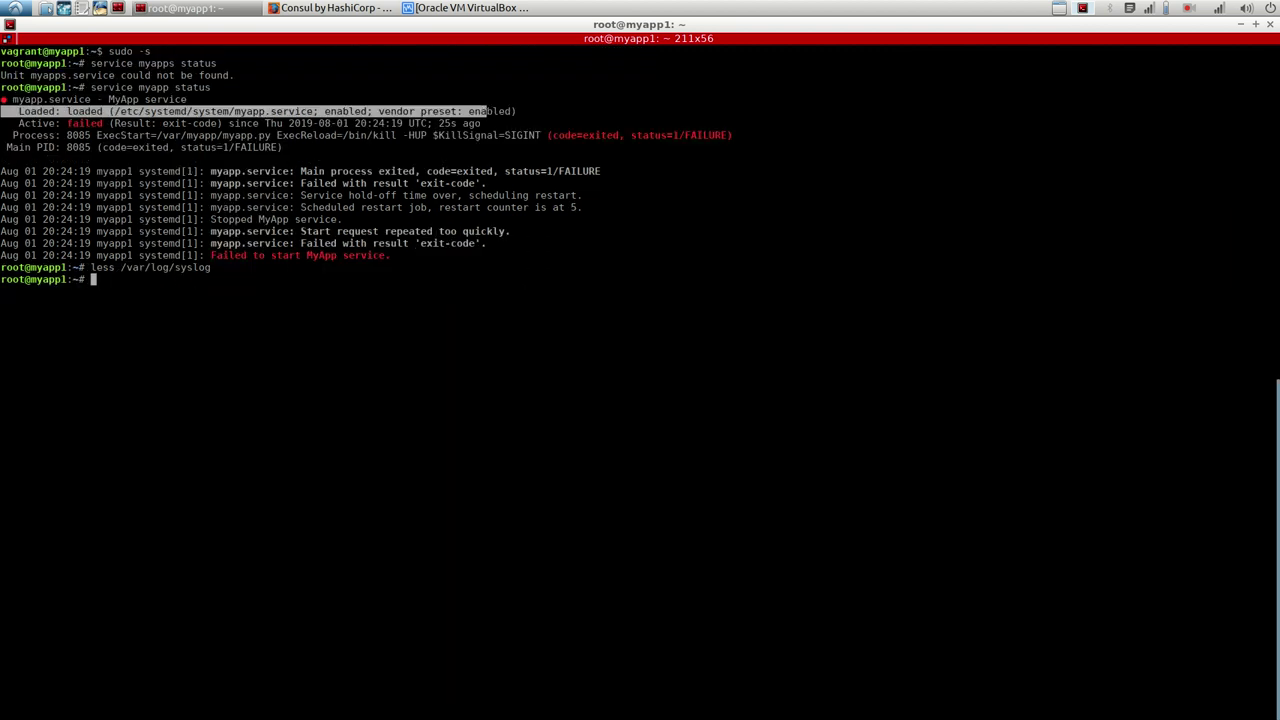
Restore the split layout and abort the running Vagrant provisioning in the other pane, without waiting for cleanup
key("ctrl+shift+x")
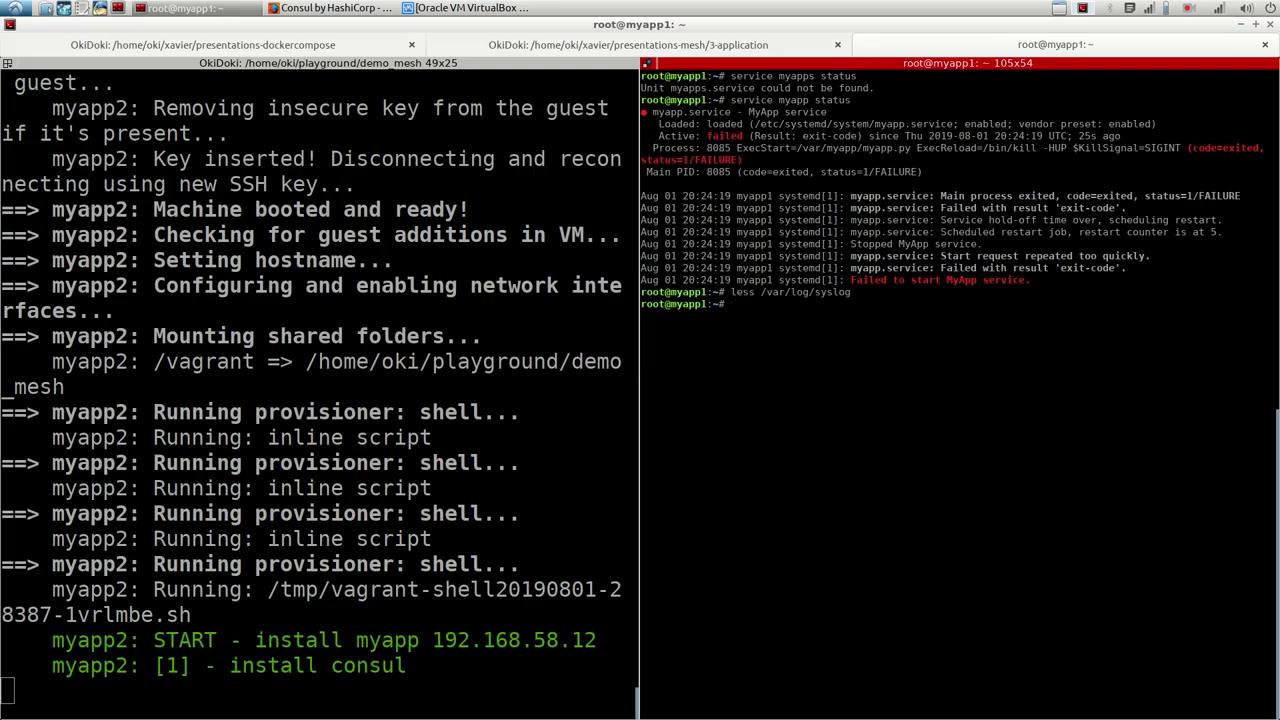
key("alt+Left")
key("ctrl+c")
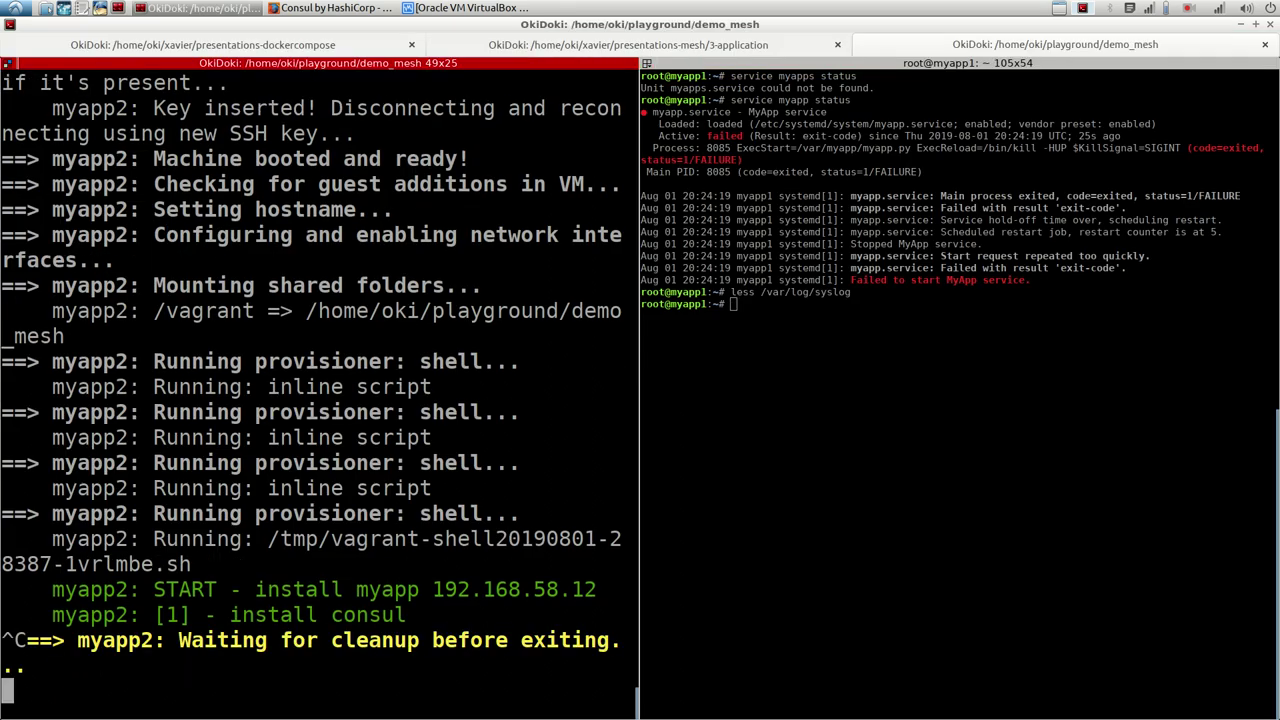
key("ctrl+c")
Destroy all Vagrant VMs, confirming myapp2, myapp1 and consulm in turn, and maximize the Vagrant pane
type("vagrant destroy consulm")
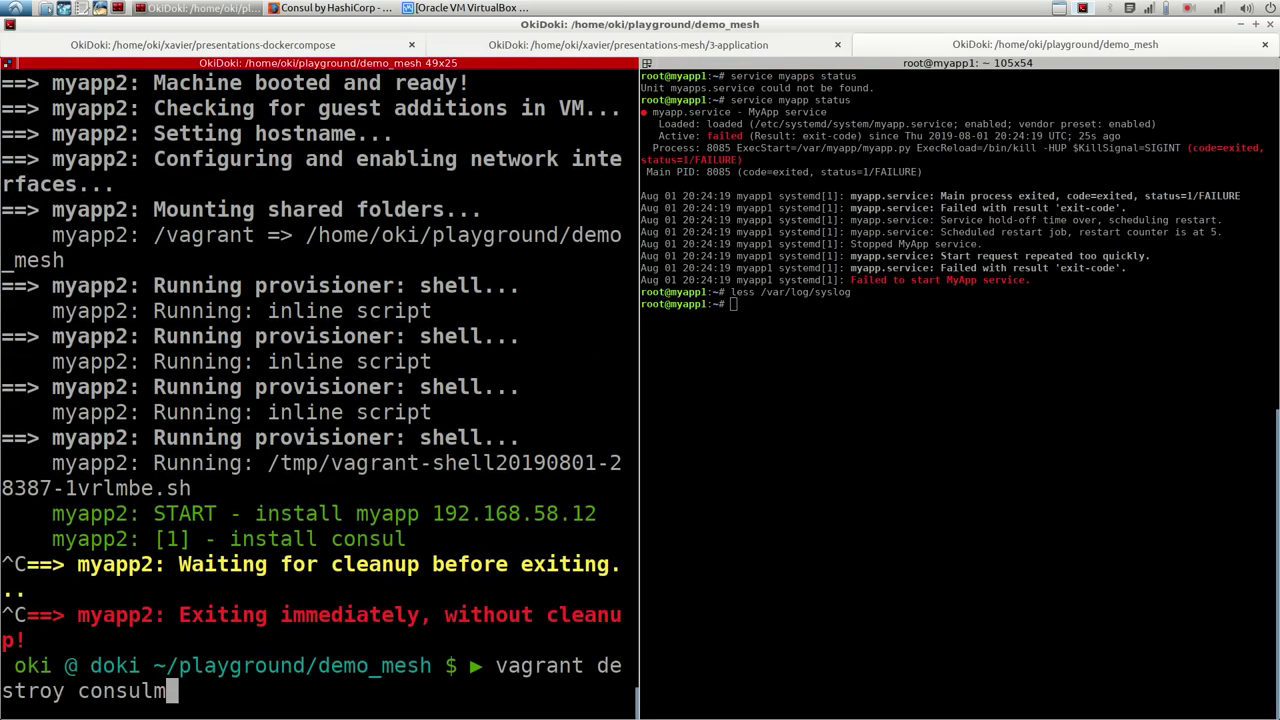
key("Up")
key("Down")
key("ctrl+w")
type("myapp3")
key("BackSpace")
key("BackSpace")
key("BackSpace")
key("BackSpace")
key("BackSpace")
key("BackSpace")
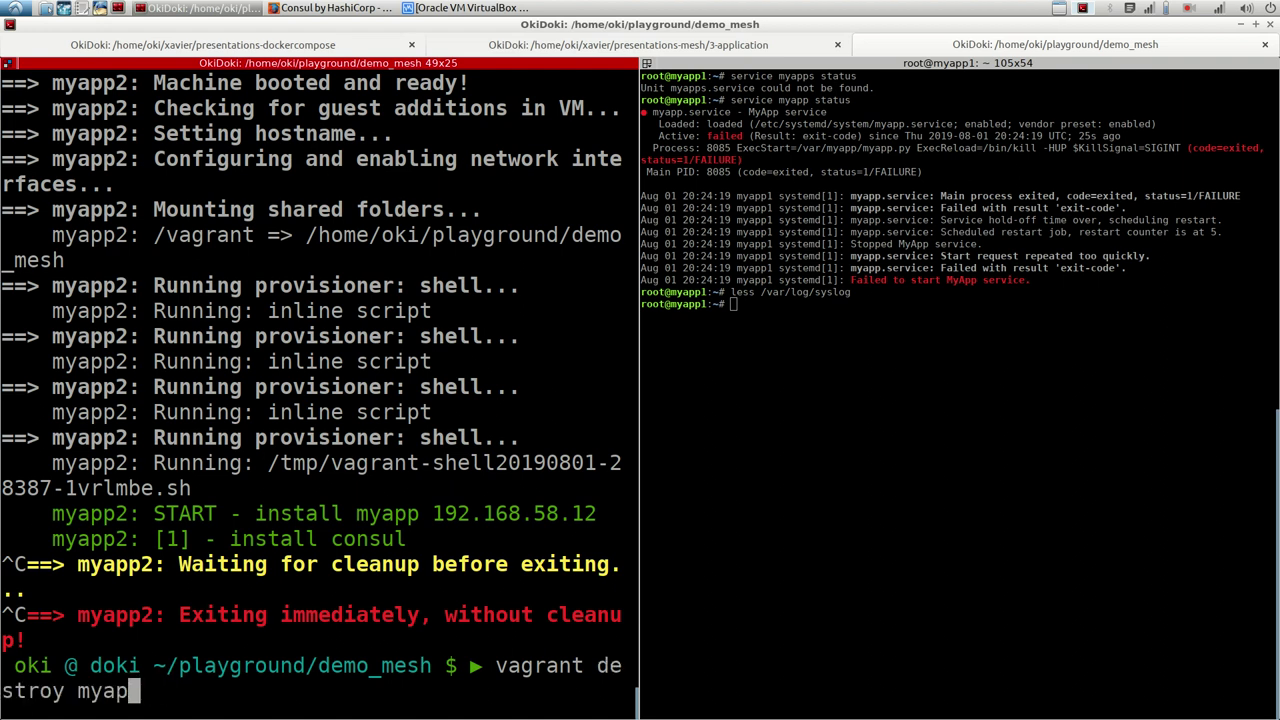
key("Return")
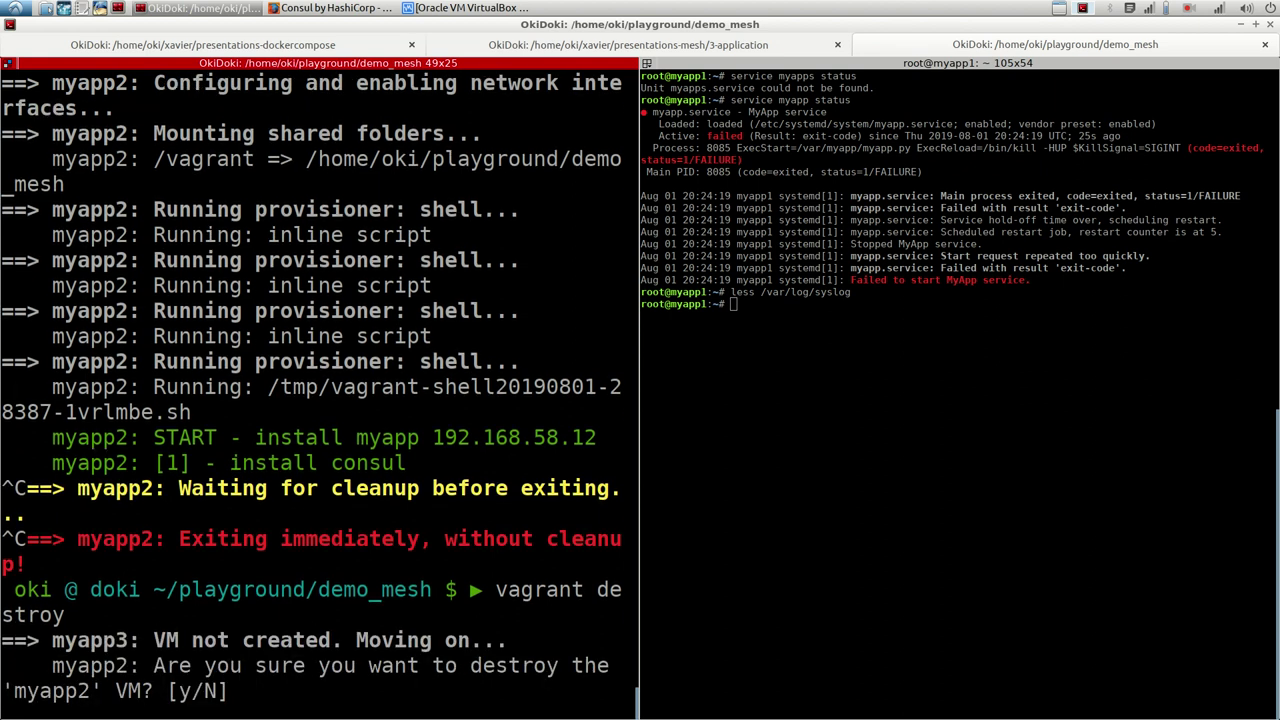
type("y/N] ")
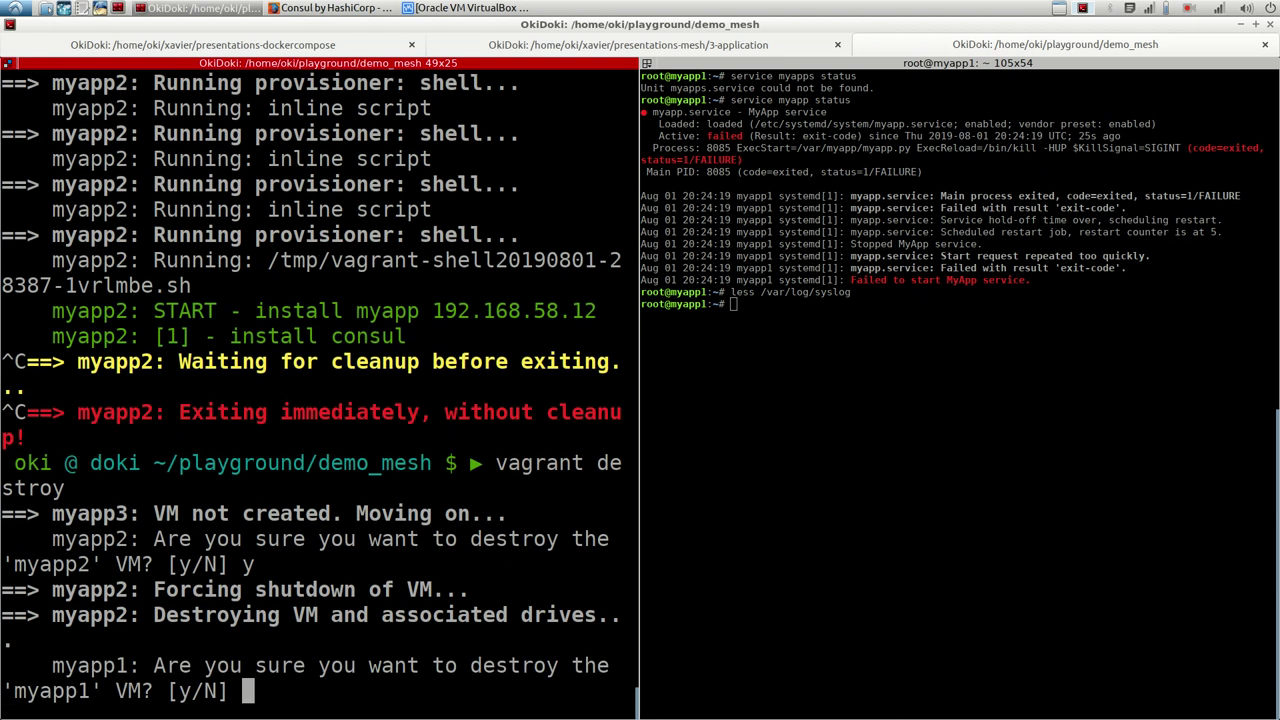
type("y")
key("Return")
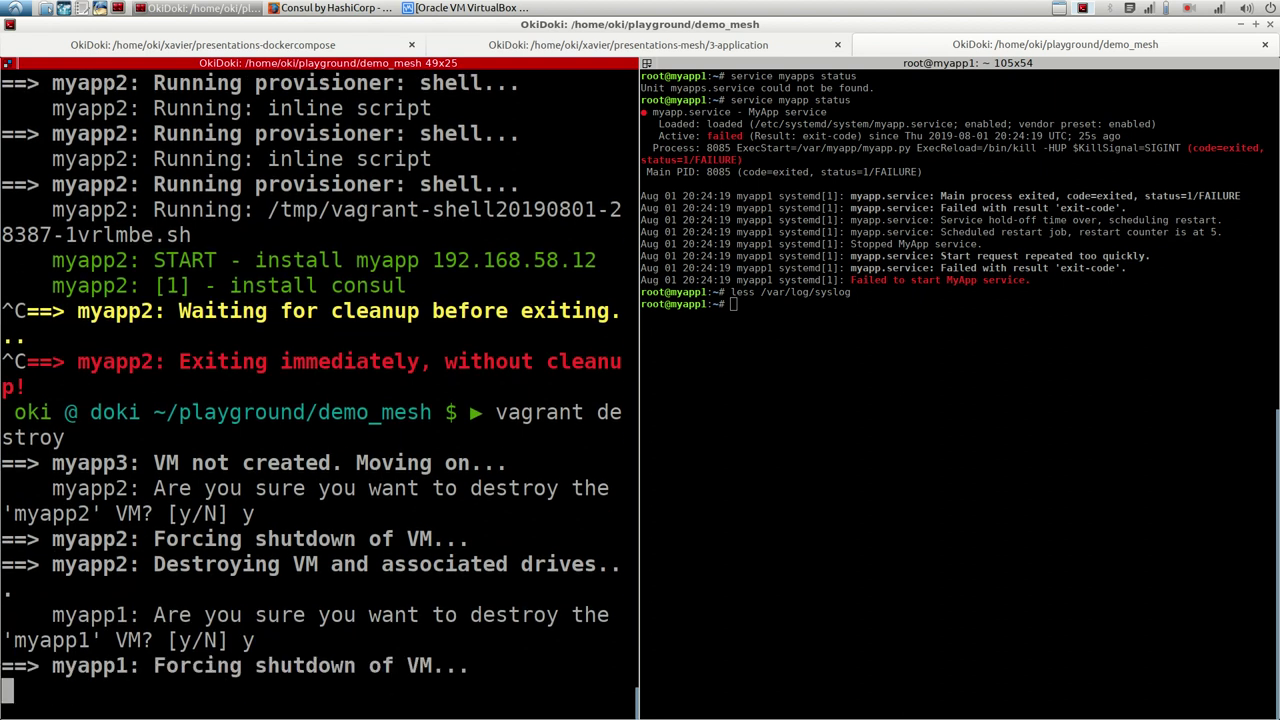
type("y")
key("Return")
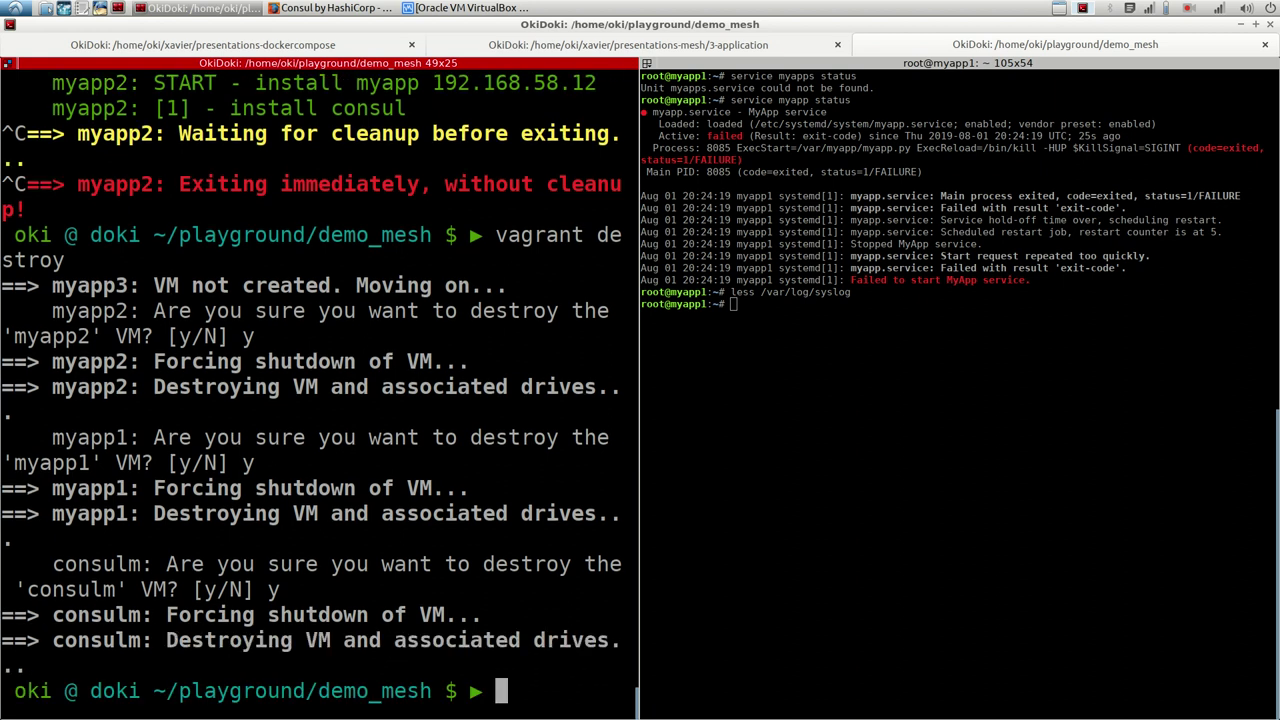
key("ctrl+shift+x")
type("vim")
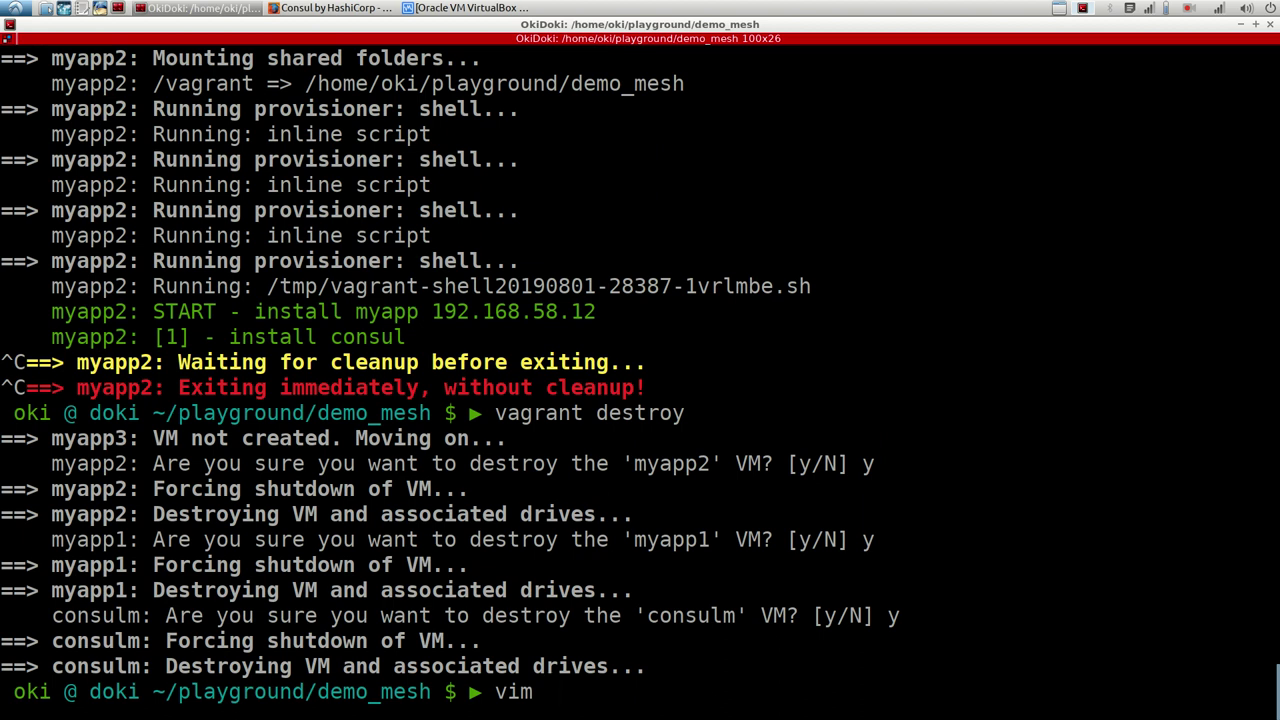
type("install_")
key("Return")
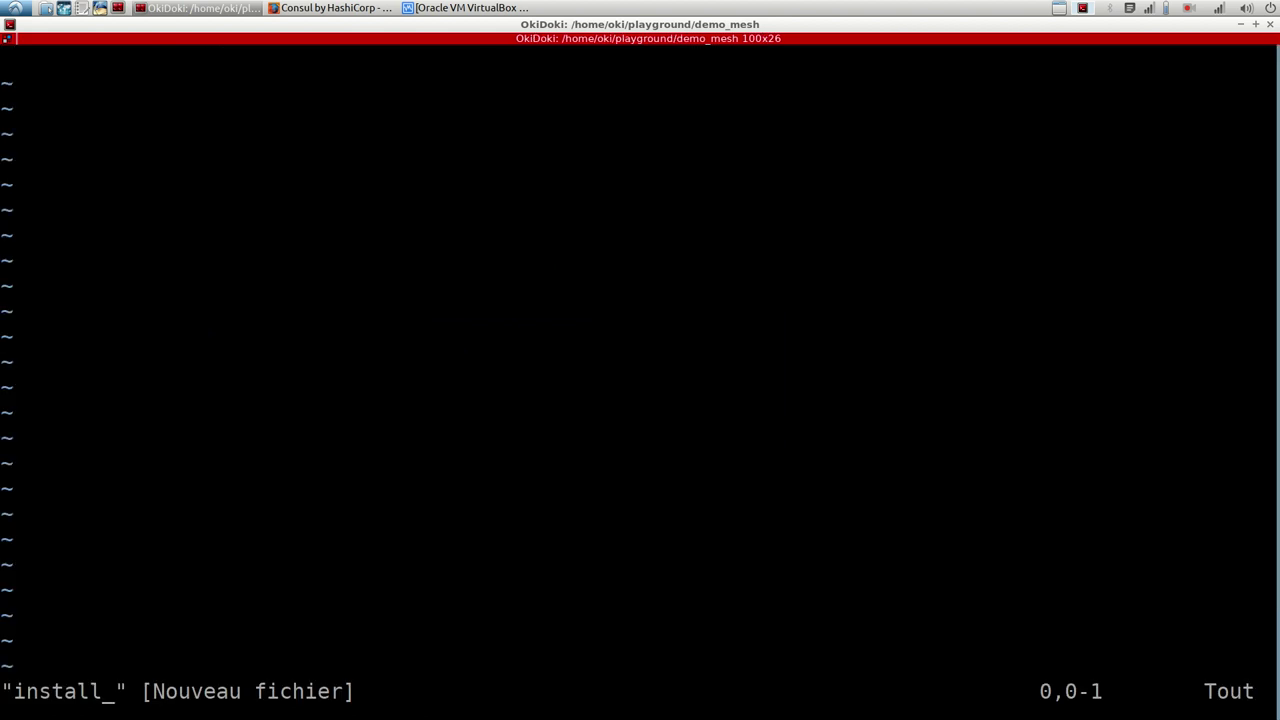
type(":q")
key("Return")
Open install_myapp.sh in Vim
key("Up")
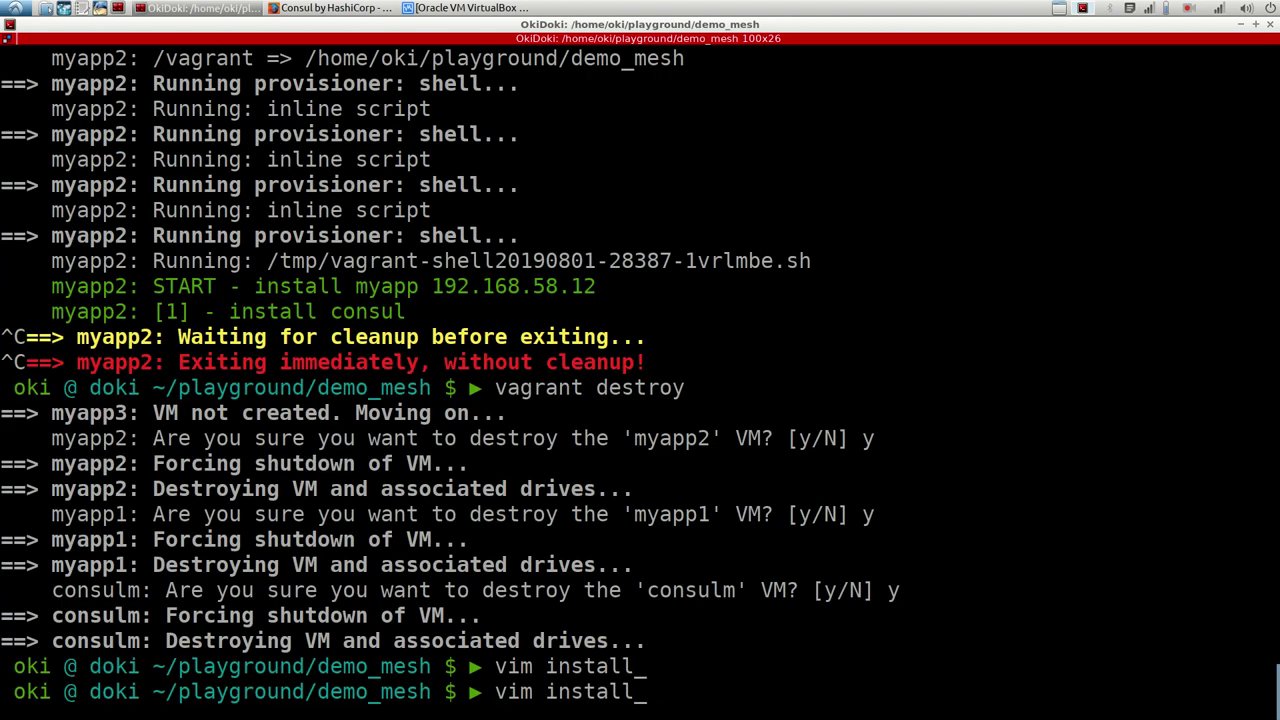
key("Tab")
key("Return")
Look through the script's Consul installation, config.json and systemd service sections for the installed dependencies
key("Down")
key("Down")
key("Down")
key("Down")
key("Down")
key("Down")
key("Down")
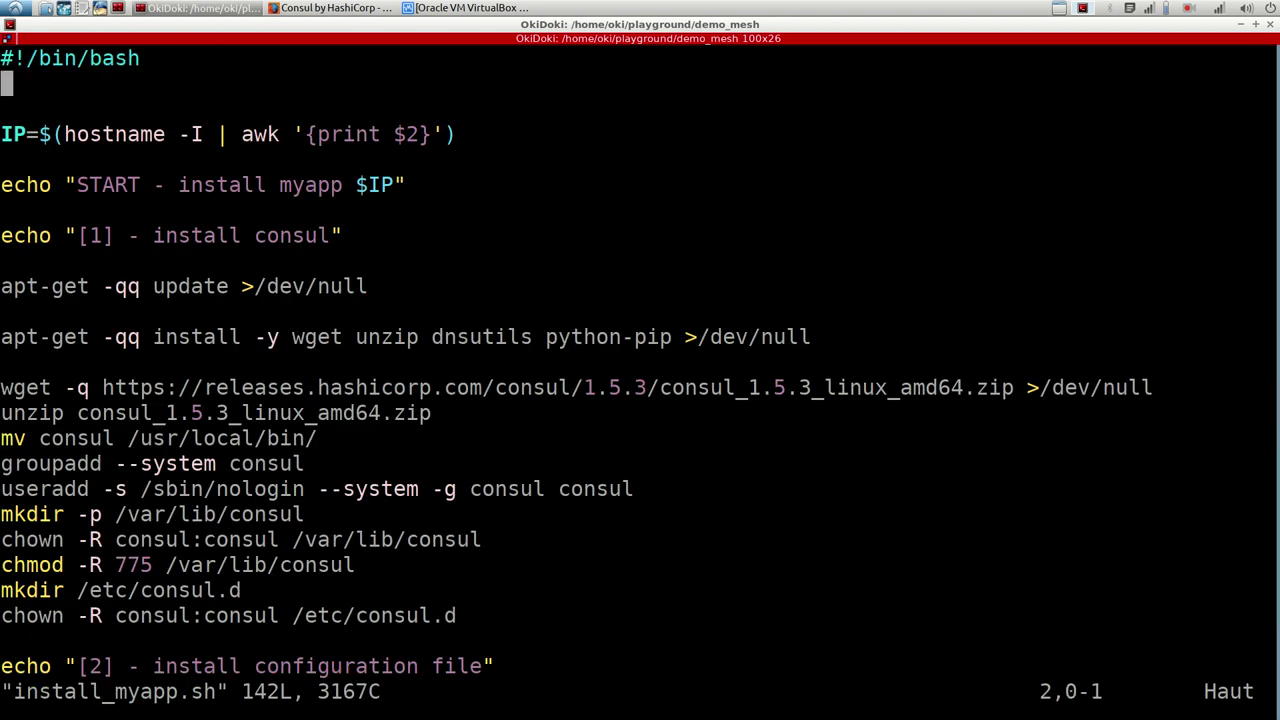
key("Down")
key("Down")
key("Down")
key("Down")
key("Down")
key("Down")
key("Down")
key("Down")
key("Down")
key("Down")
key("Down")
key("Down")
key("Down")
key("Down")
key("Down")
key("Down")
key("Down")
key("Down")
key("Down")
key("Down")
key("Up")
key("Down")
key("Down")
key("Down")
key("Down")
key("Down")
key("Down")
key("Down")
key("Down")
key("Down")
key("Down")
key("Down")
key("Down")
key("Down")
key("Down")
key("Down")
key("Down")
key("Down")
key("Down")
key("Down")
key("Down")
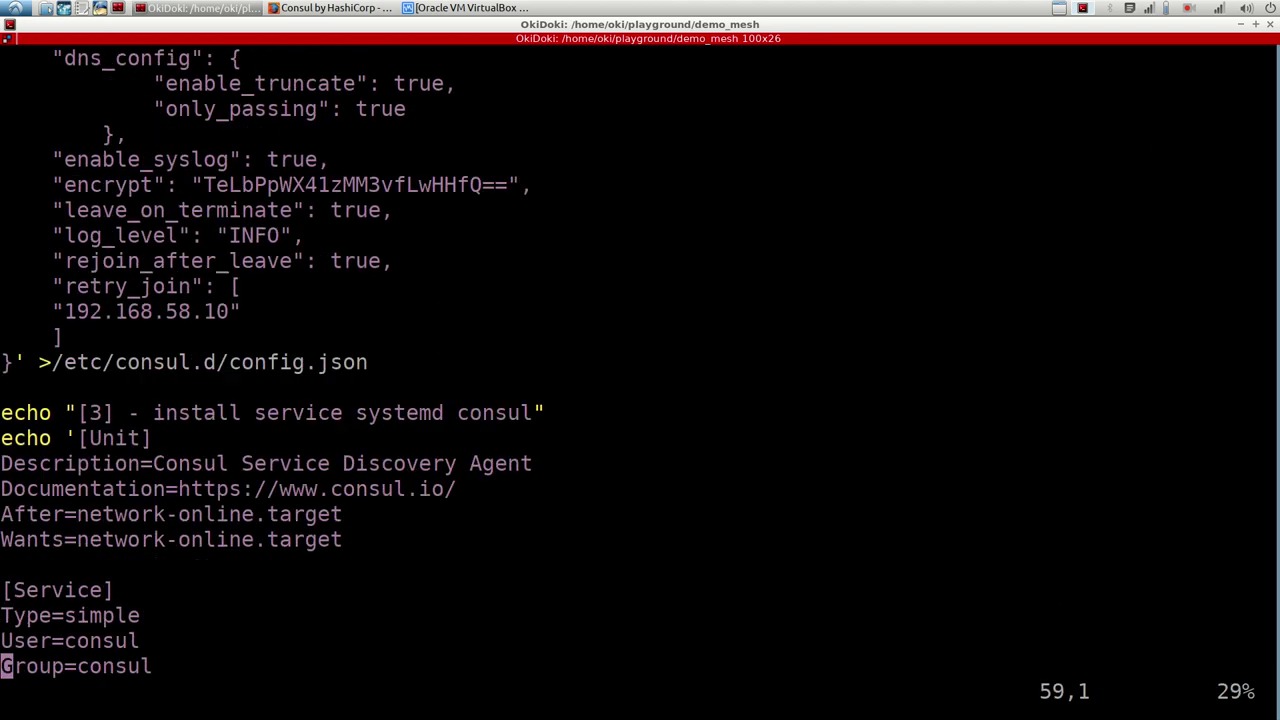
key("Up")
key("Up")
key("Up")
key("Up")
key("Up")
key("Up")
key("Up")
key("Up")
key("Up")
key("Up")
key("Up")
key("Up")
key("Up")
key("Up")
key("Up")
key("Up")
key("Up")
key("Up")
key("Up")
key("Up")
key("Up")
key("Up")
key("Up")
key("Up")
key("Up")
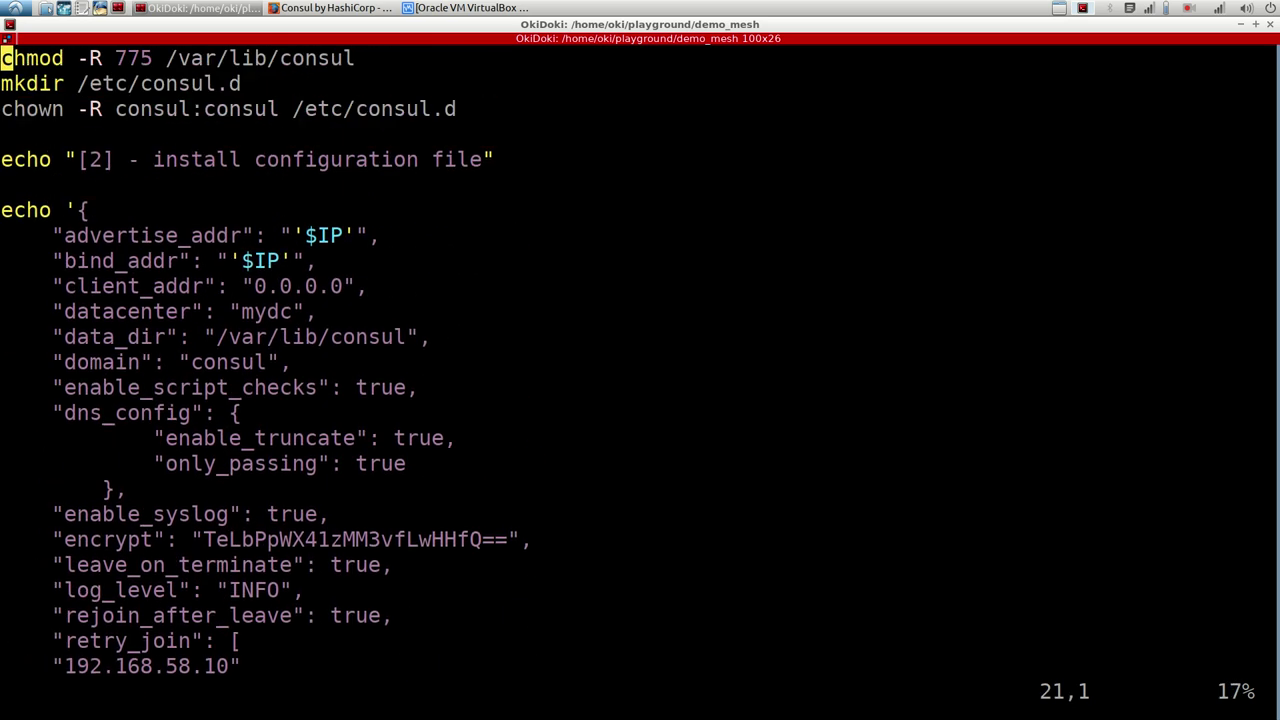
Add python-flask after python-pip in the apt-get install line of install_myapp.sh, saving the script and leaving Vim
key("Down")
key("Down")
key("Down")
key("Down")
key("Down")
key("Down")
key("Down")
key("Down")
key("Down")
key("Down")
key("Down")
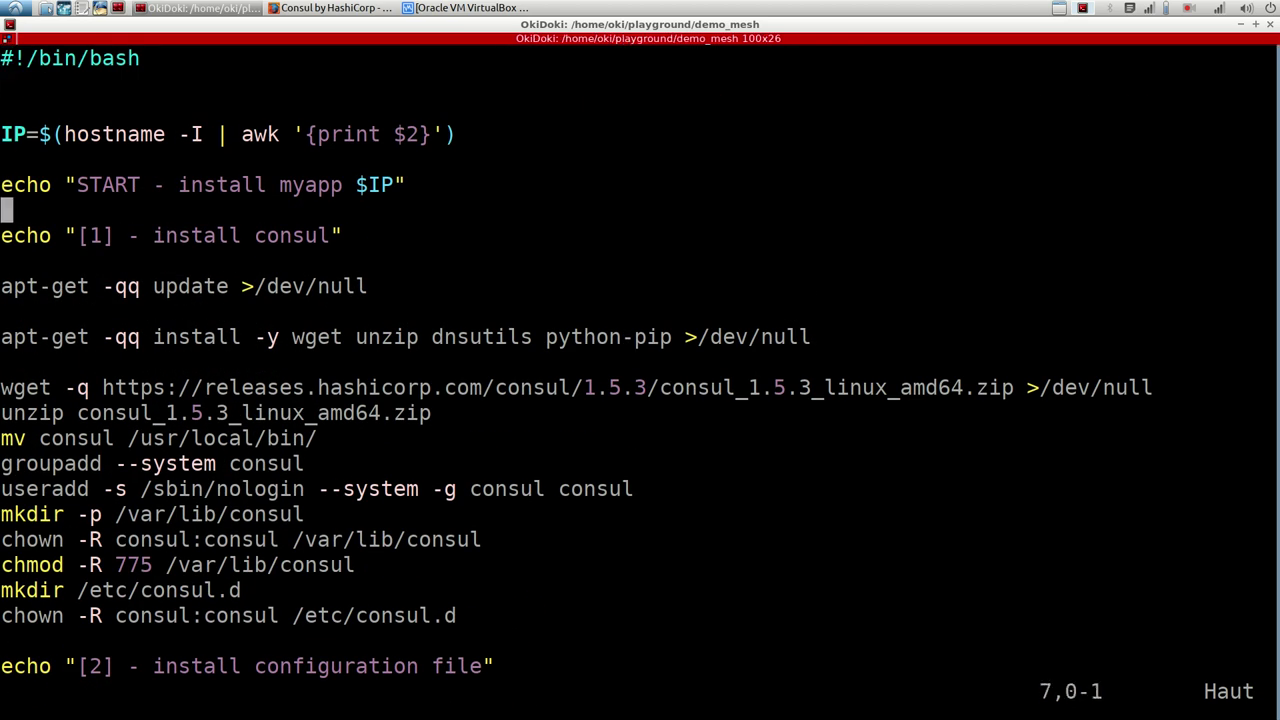
key("Right")
key("Right")
key("Right")
key("Right")
key("Right")
key("Right")
key("Right")
key("Right")
key("Right")
key("Right")
key("Right")
key("Right")
key("Right")
key("Right")
key("Right")
key("Right")
key("Right")
key("Right")
key("Right")
key("Right")
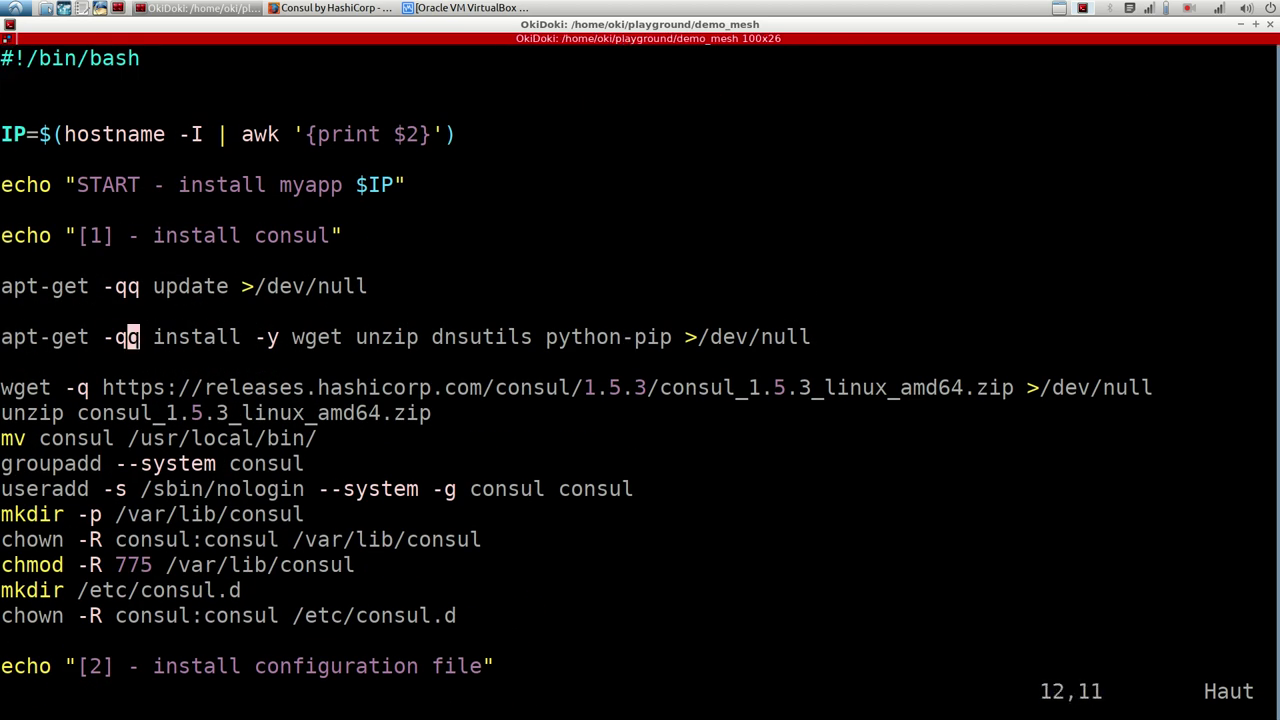
key("Right")
key("Right")
key("Right")
key("Right")
key("Right")
key("Right")
key("Right")
key("Right")
key("Right")
key("Right")
key("Right")
type("a python-")
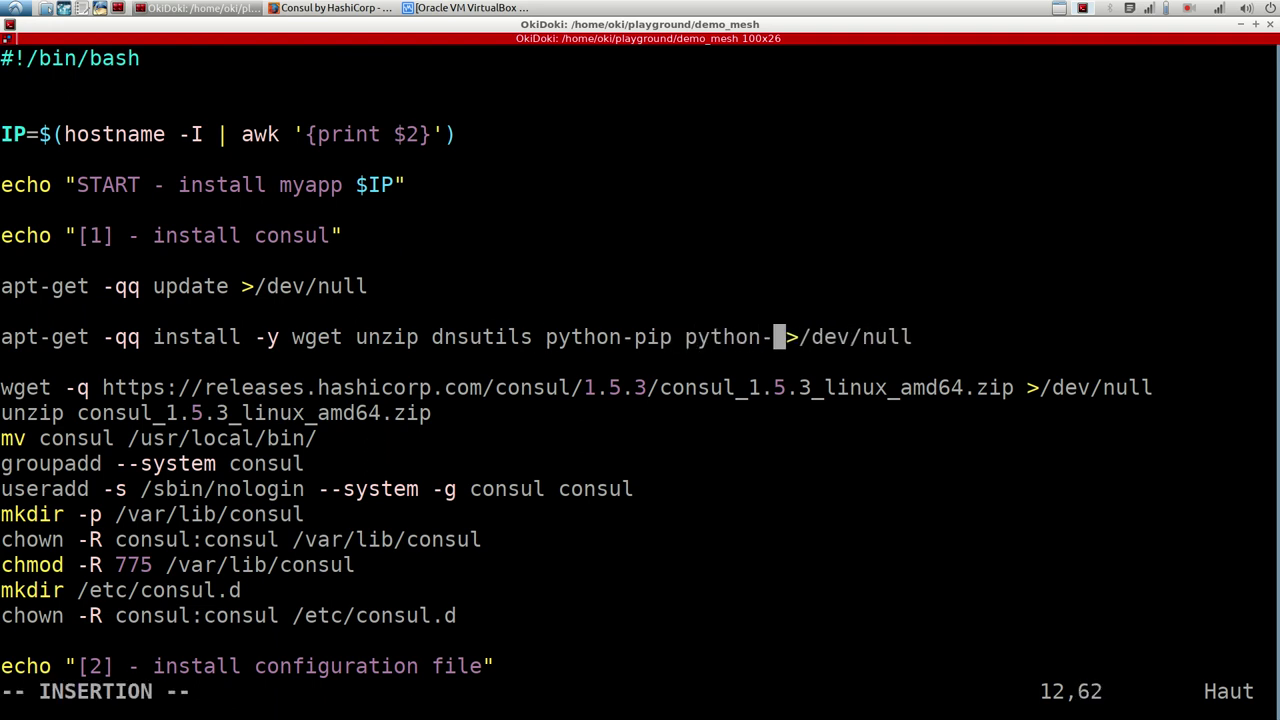
type("fa")
key("BackSpace")
type("lask")
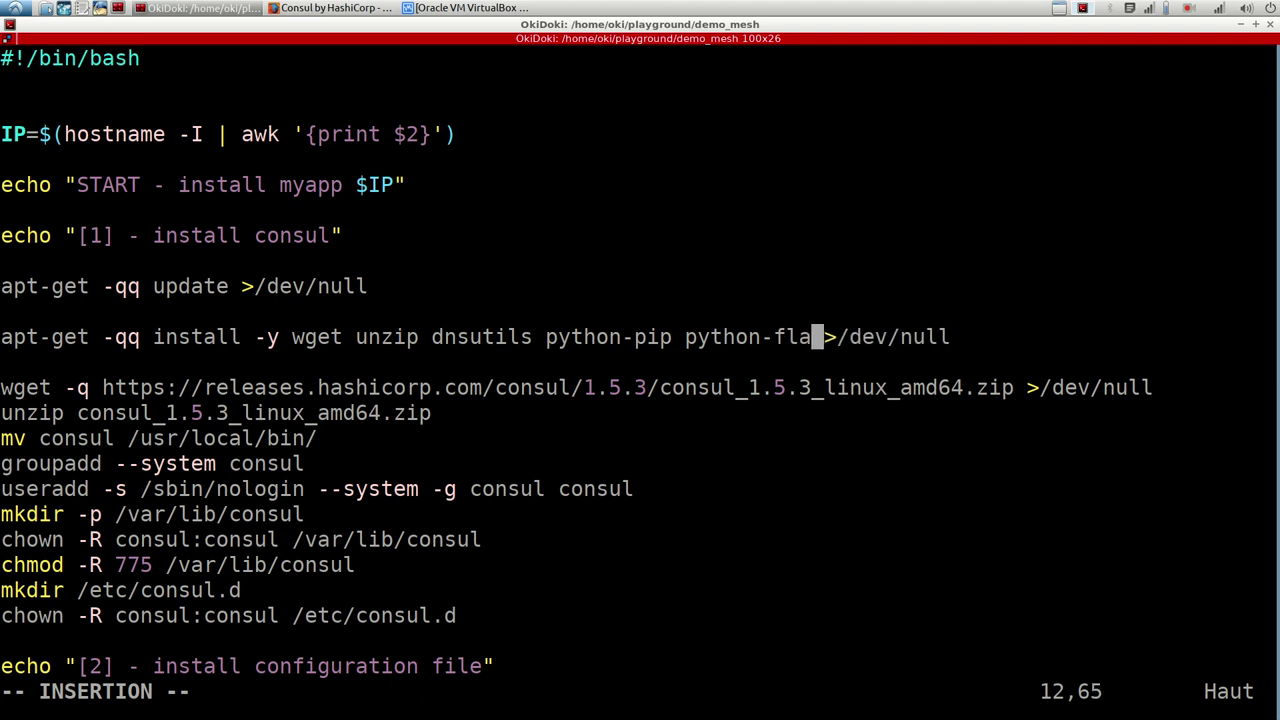
key("Escape")
type(":wq")
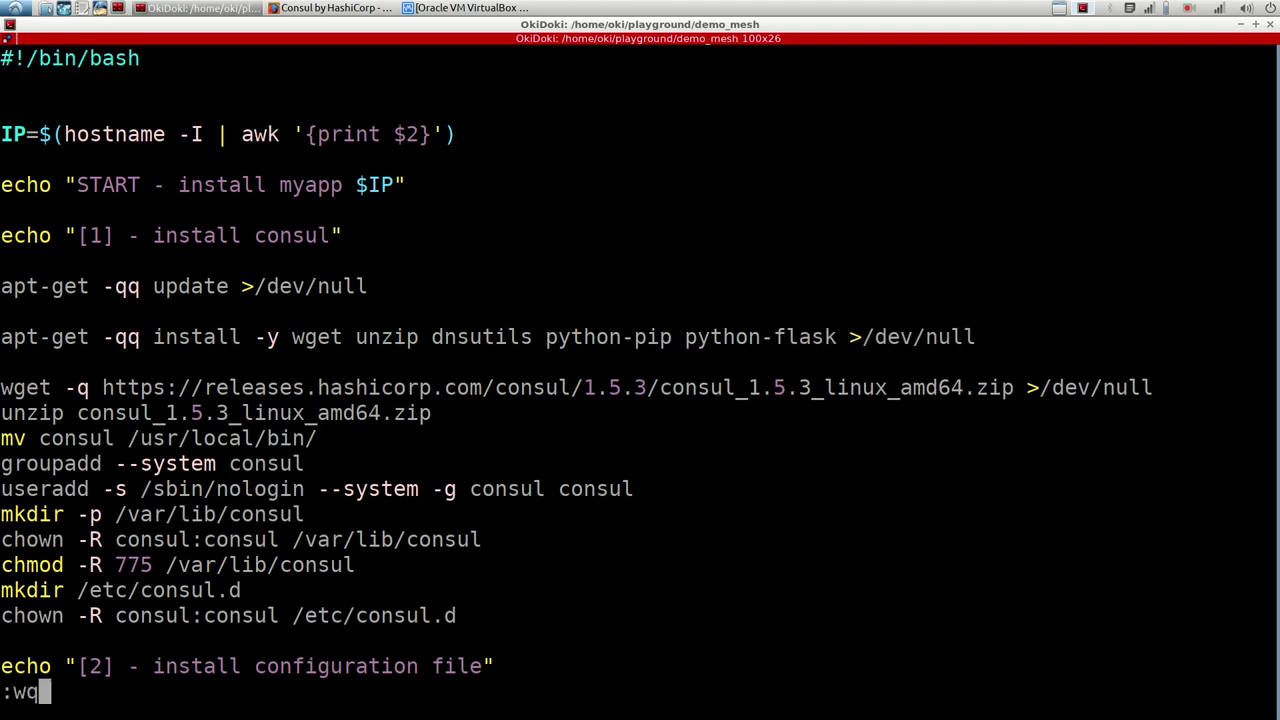
key("Return")
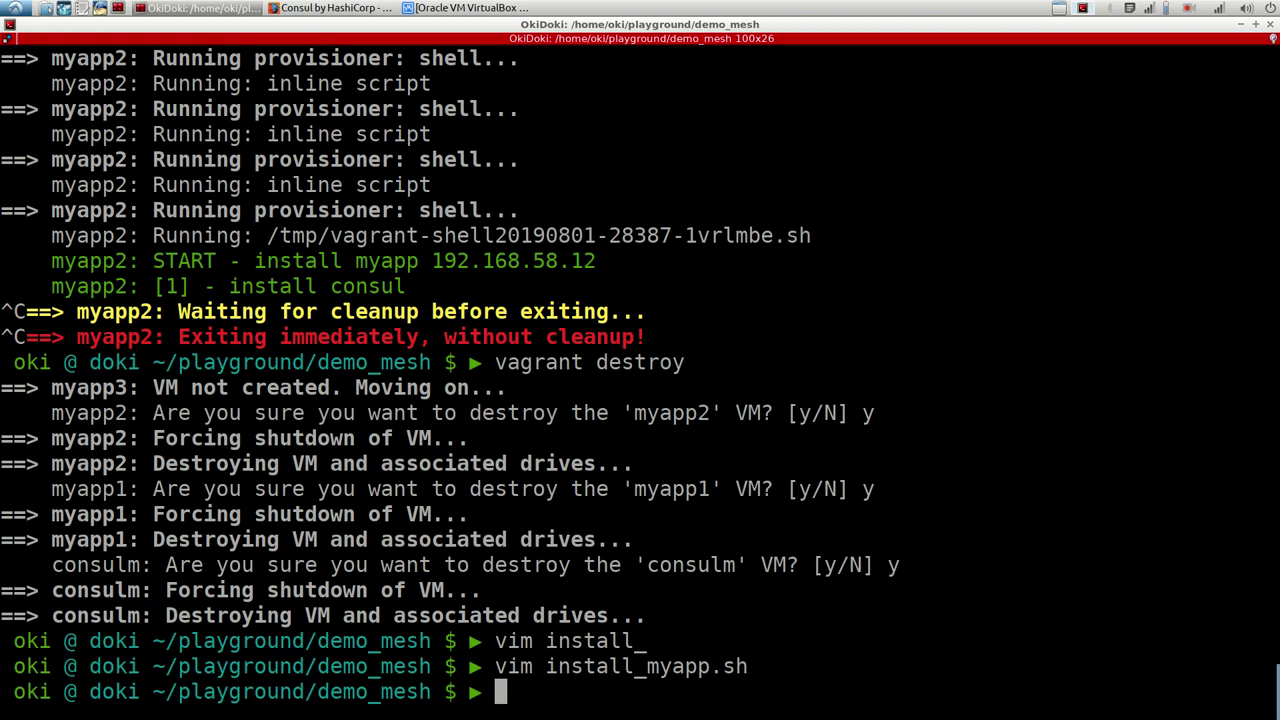
Reopen install_myapp.sh, examine the myapp section's pip install and Python imports for required packages, and close it unchanged
key("Up")
key("Return")
key("j")
key("j")
key("j")
key("j")
key("j")
key("j")
key("j")
key("j")
key("j")
key("j")
key("j")
key("j")
key("j")
key("j")
key("j")
key("j")
key("j")
key("j")
key("j")
key("j")
key("j")
key("j")
key("j")
key("j")
key("j")
key("j")
key("j")
key("j")
key("j")
key("j")
key("j")
key("j")
key("j")
key("j")
key("j")
key("j")
key("j")
key("j")
key("j")
key("j")
key("j")
key("j")
key("j")
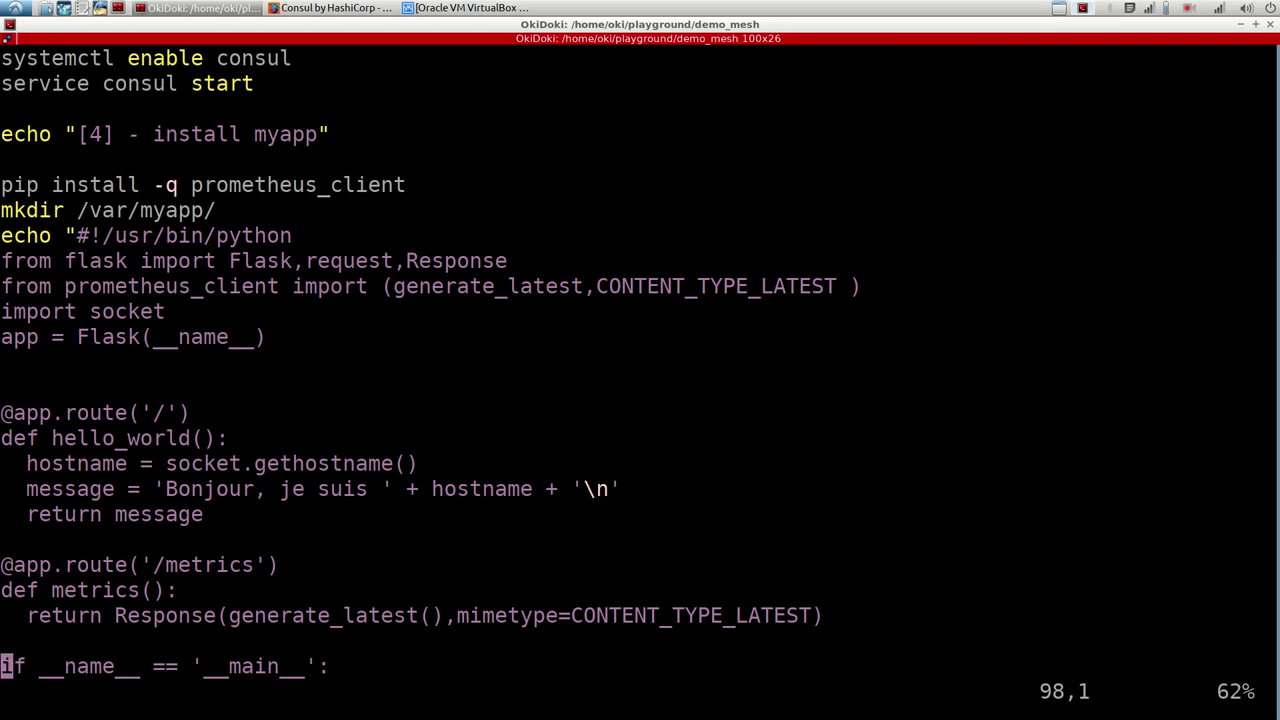
key("k")
key("k")
key("k")
key("k")
key("k")
key("k")
key("k")
key("k")
key("k")
key("k")
key("k")
key("k")
key("k")
key("k")
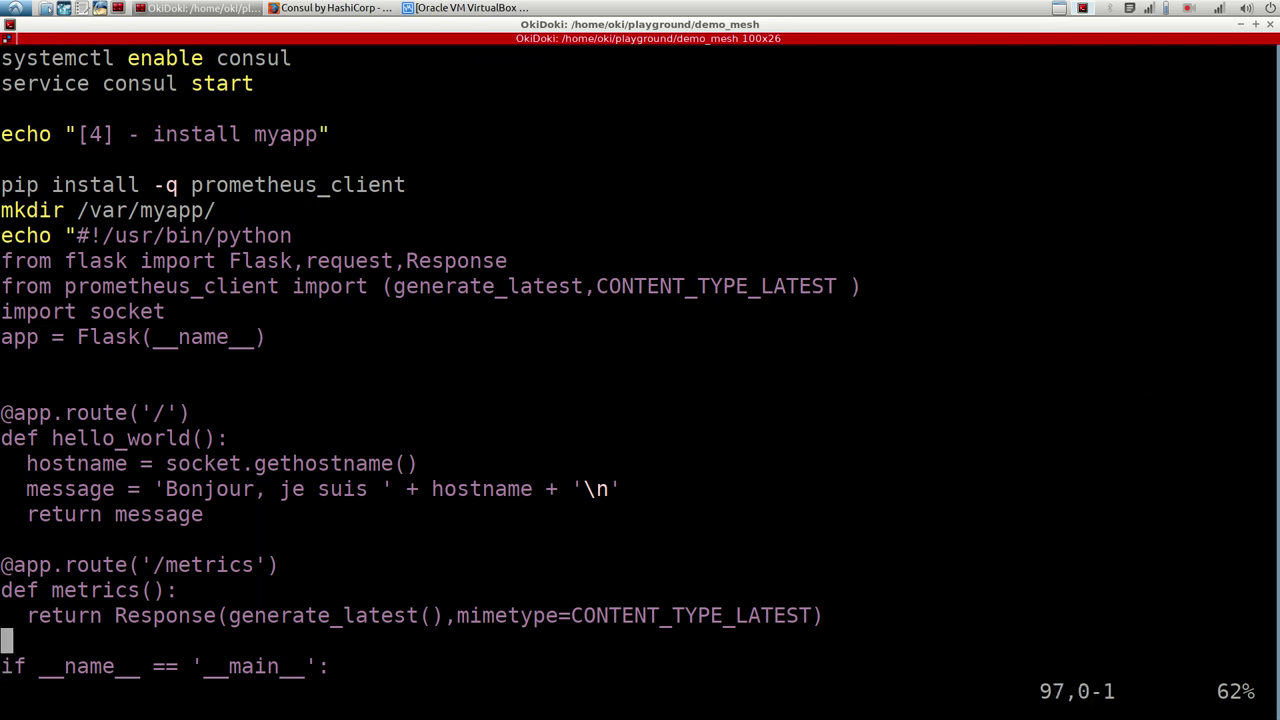
key("k")
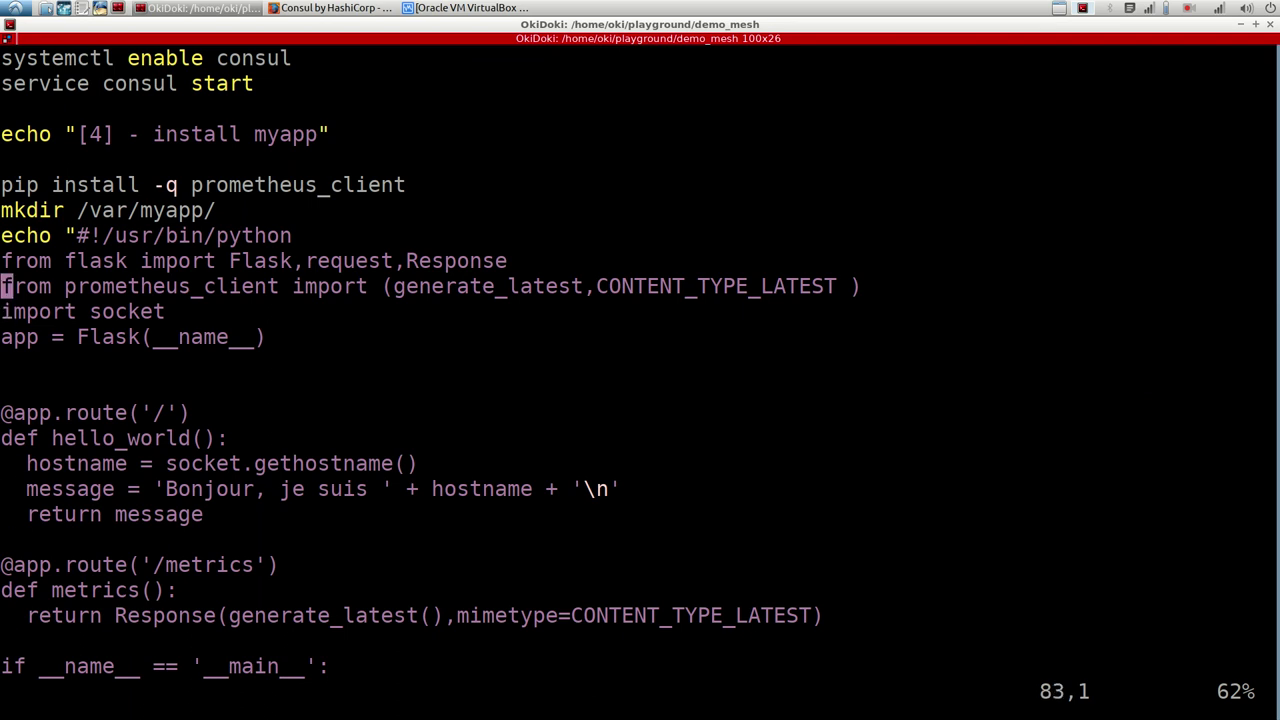
type(":q")
key("Return")
Rebuild the virtual machines by running vagrant up
key("Up")
key("Up")
key("Up")
key("Up")
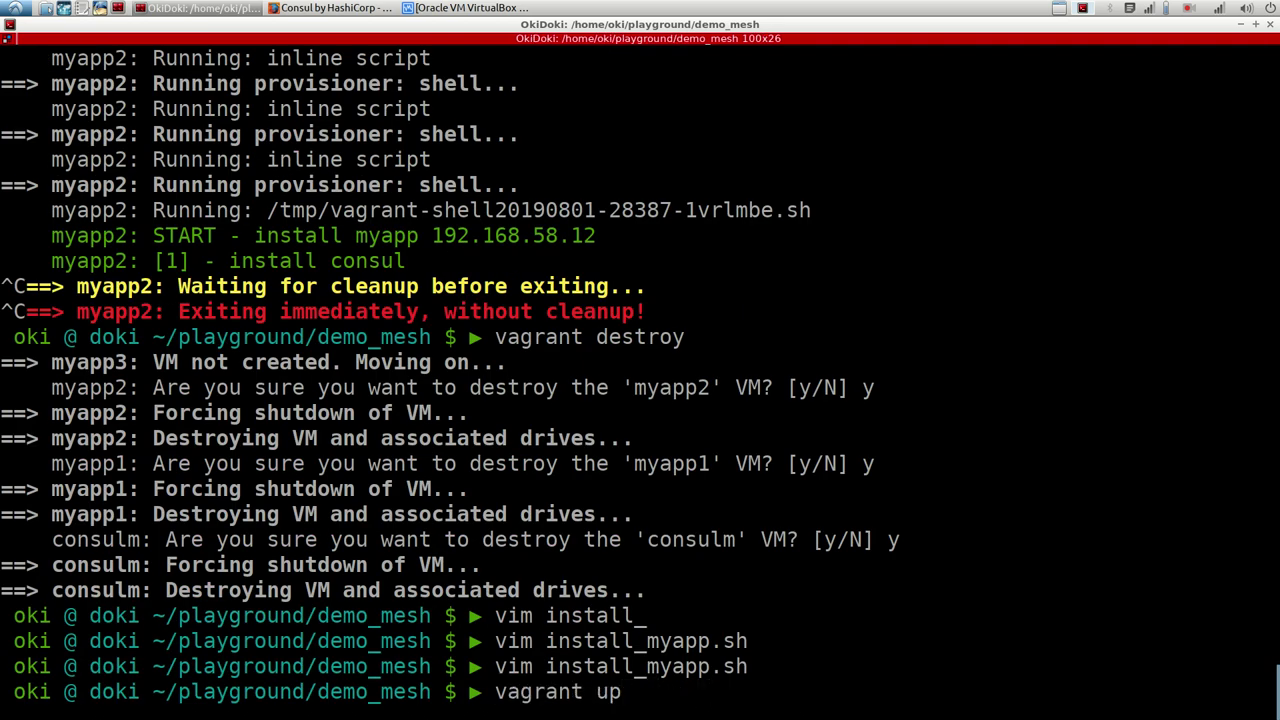
key("Return")
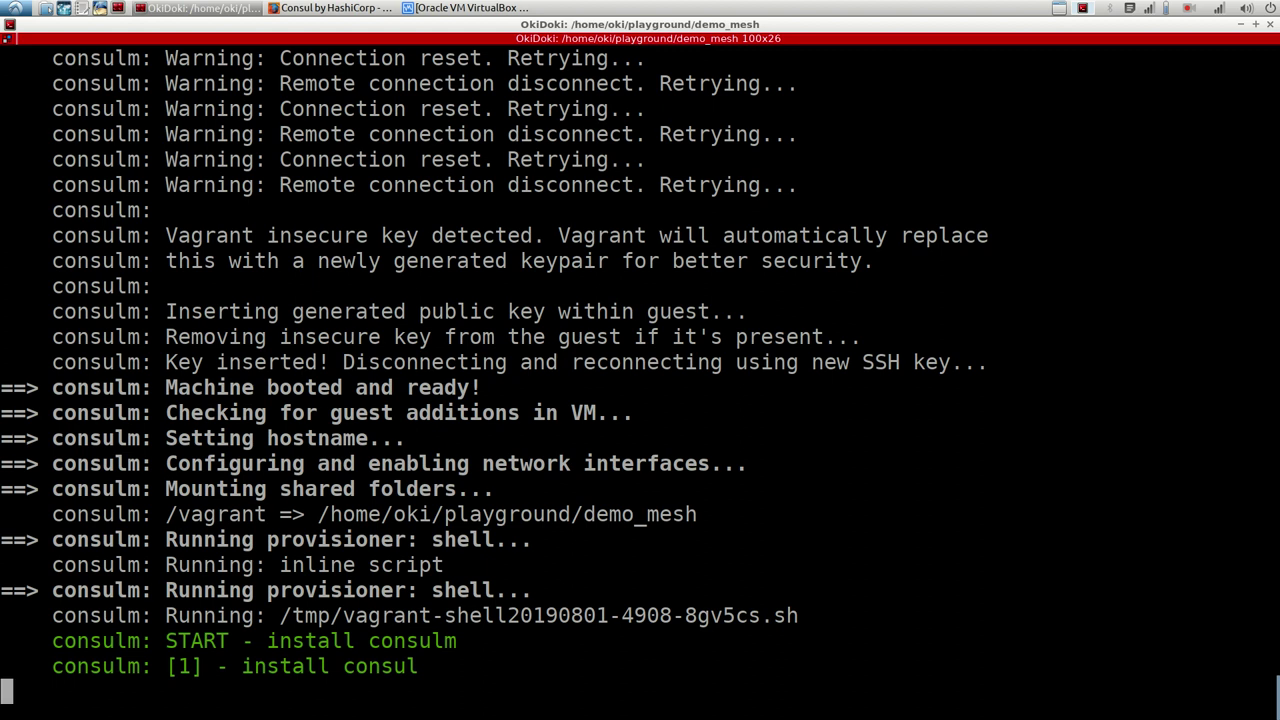
Check the consulm machine's state in the VirtualBox machine list and return to the terminal
left_click(465, 8)
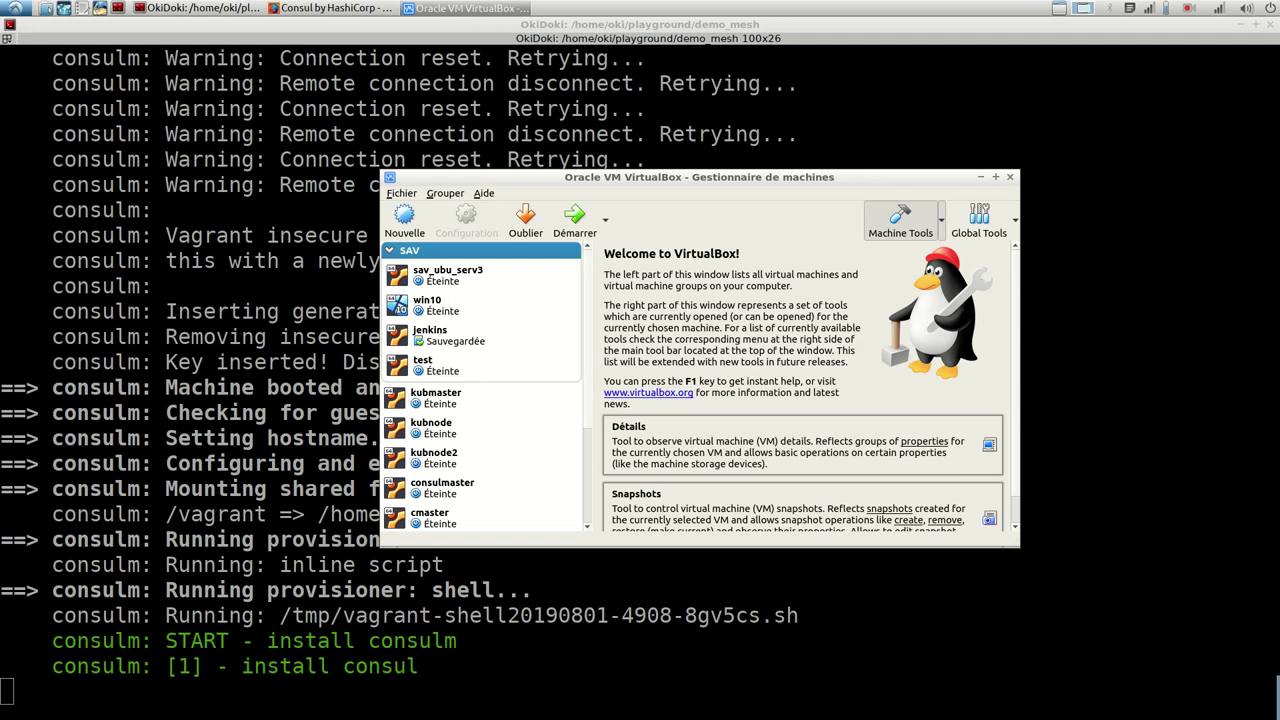
scroll(482, 390, "down", 2)
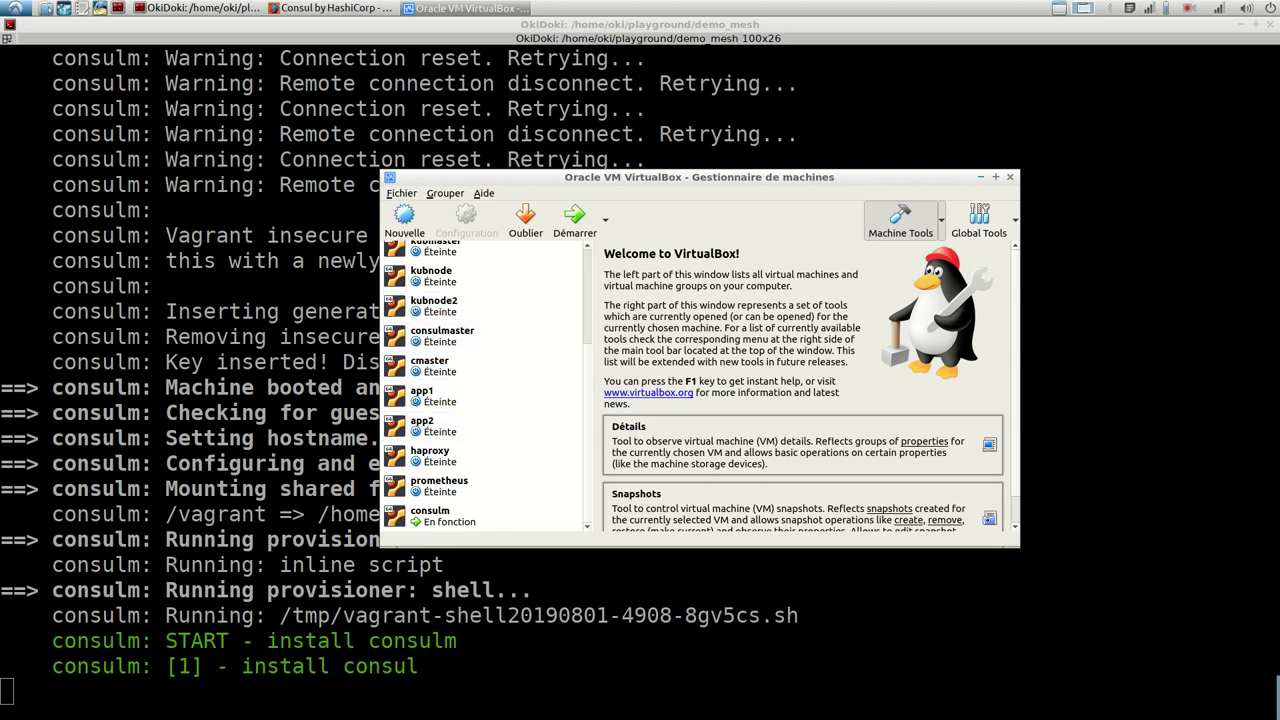
left_click(1277, 690)
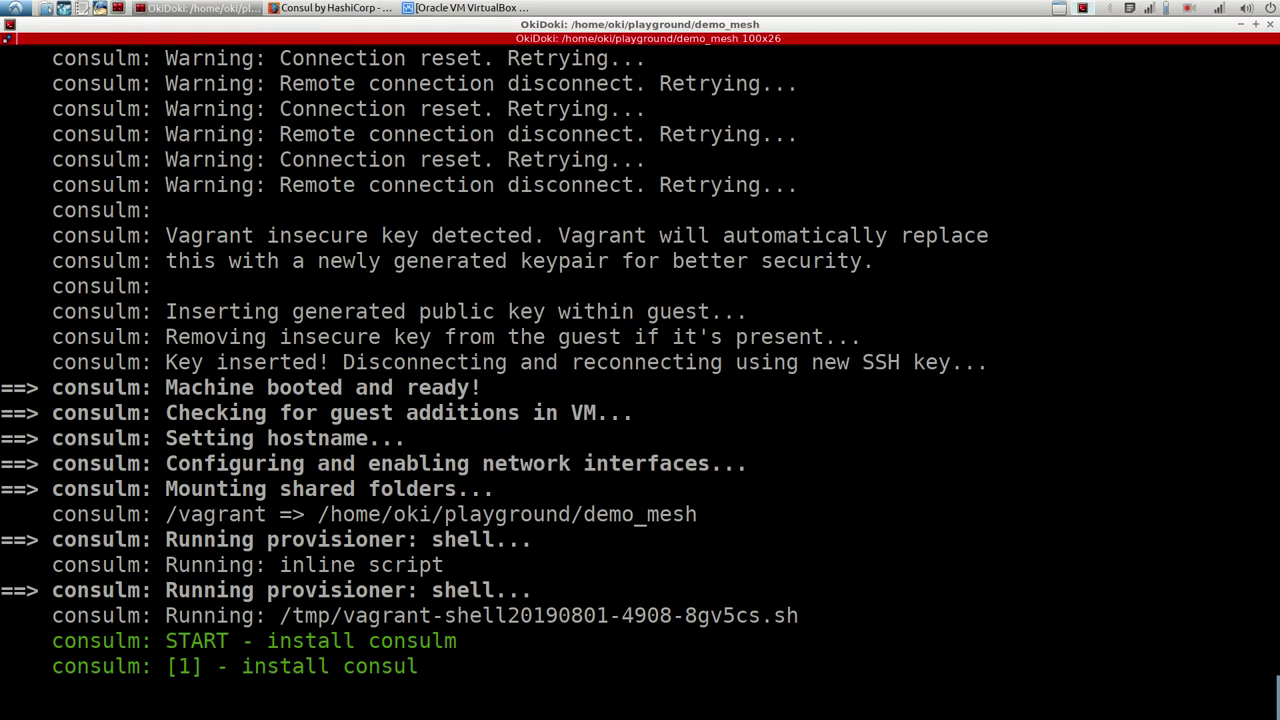
Switch to Firefox and go from the GitLab Consul script to the xavki profile's full list of personal projects
key("alt+Tab")
key("ctrl+Page_Up")
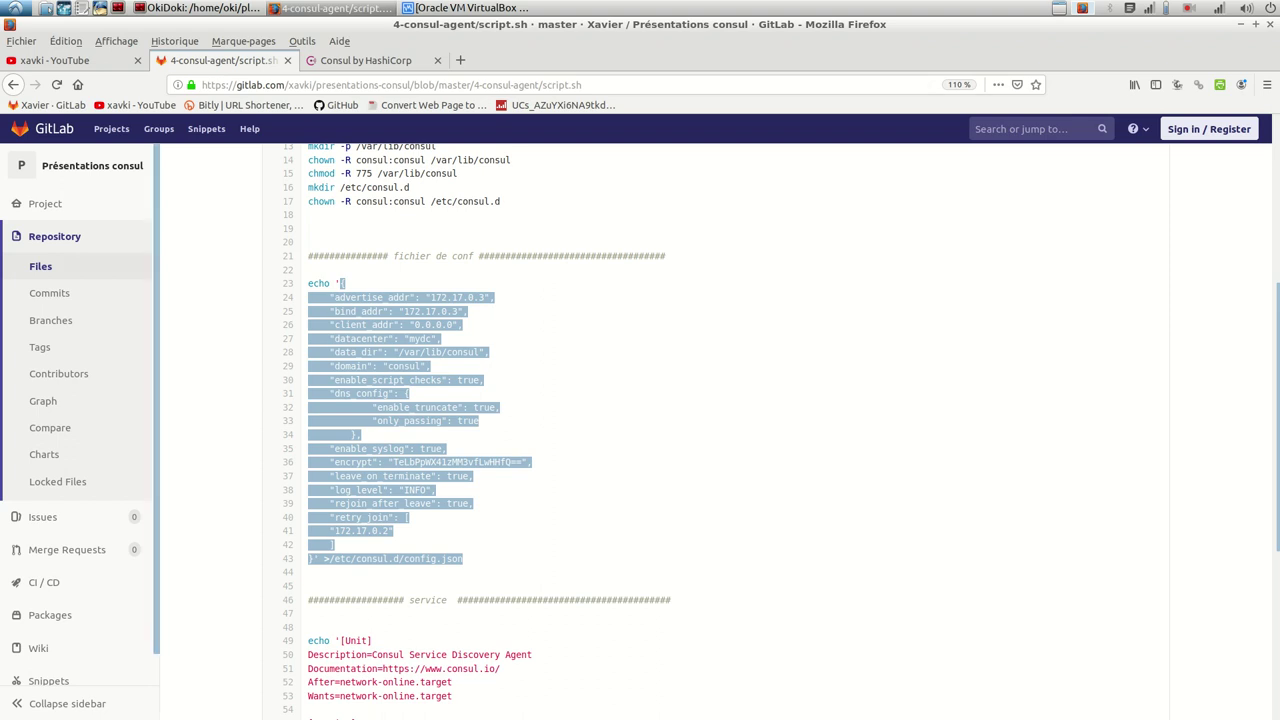
left_click(54, 236)
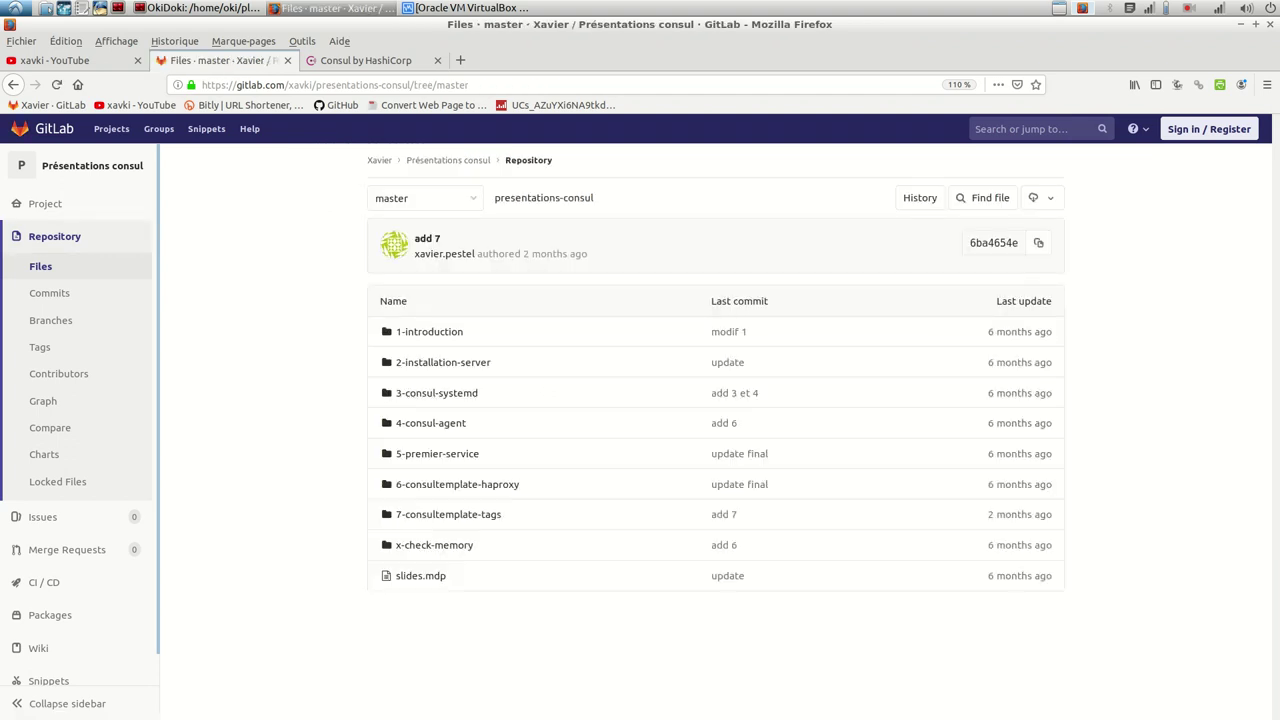
left_click(379, 160)
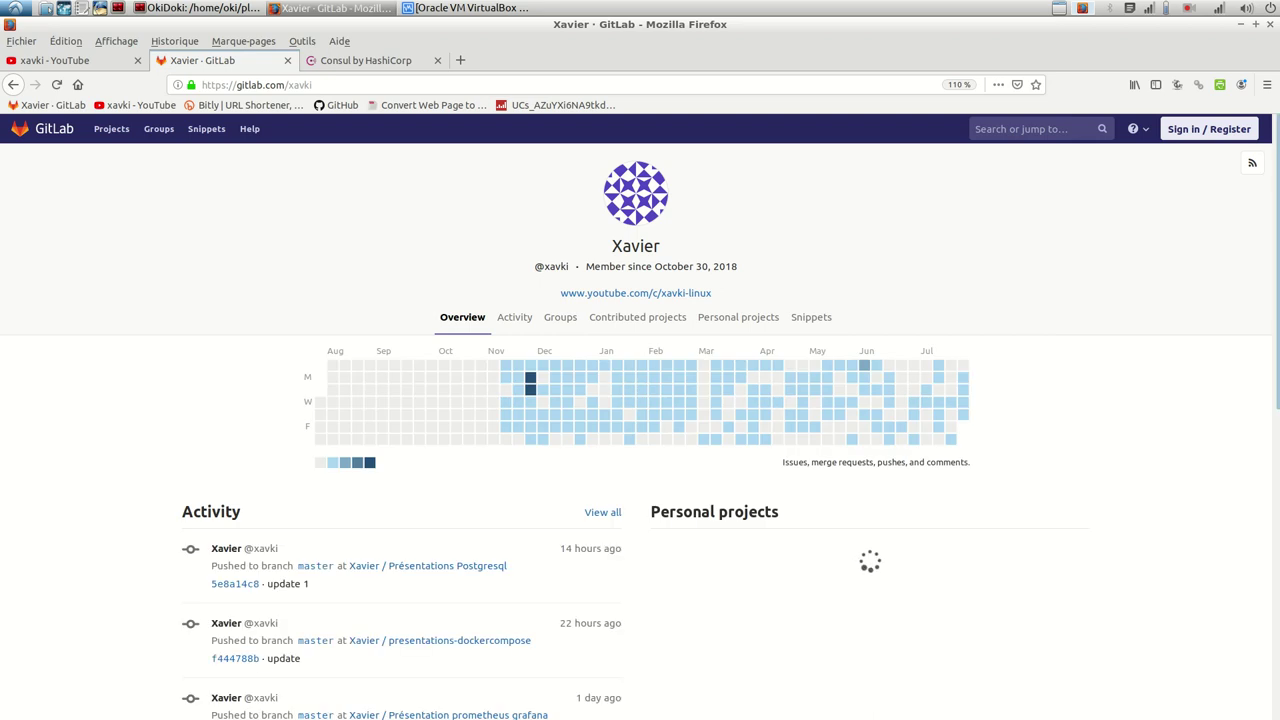
scroll(640, 420, "down", 3)
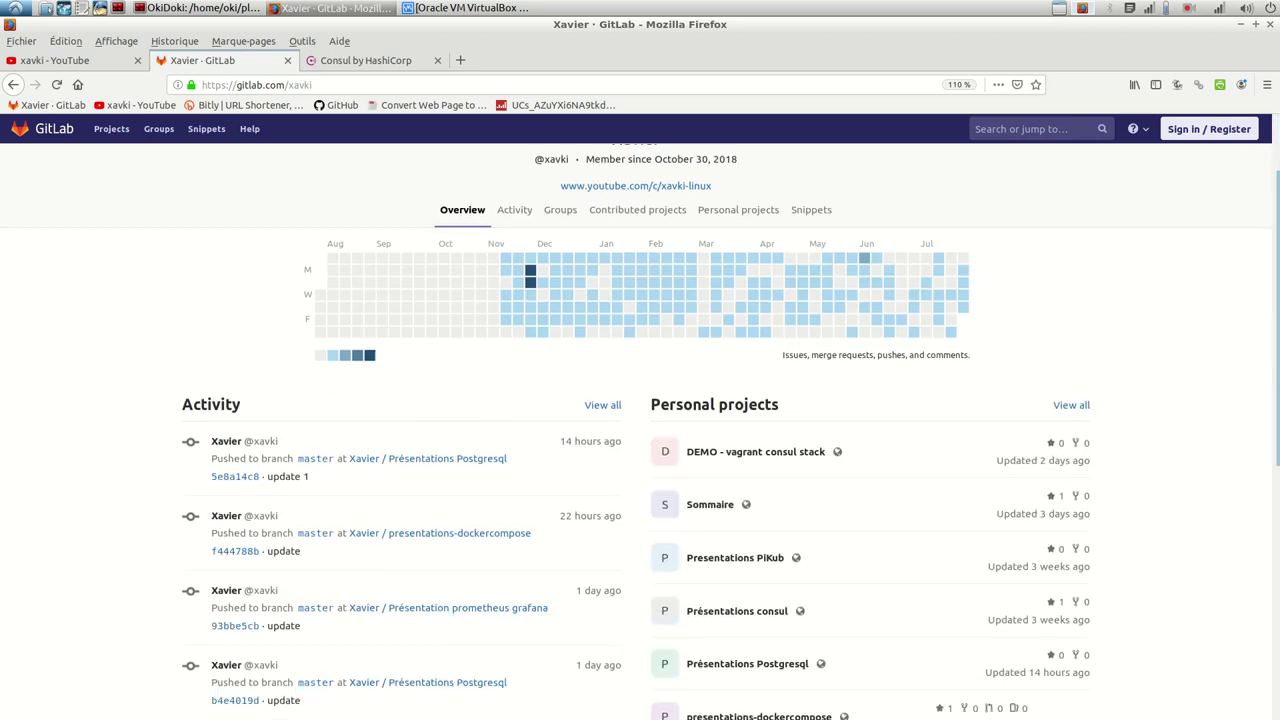
left_click(1071, 336)
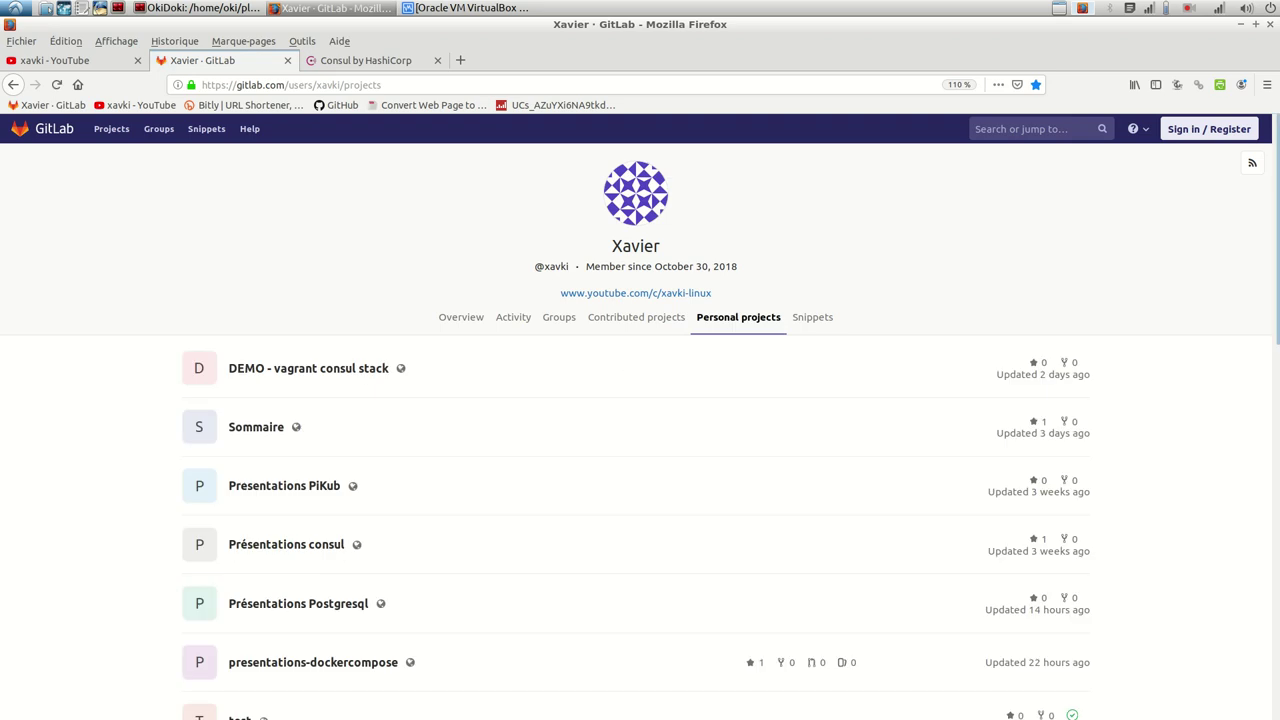
Look through both pages of the personal projects list and return to its first page
scroll(640, 430, "down", 9)
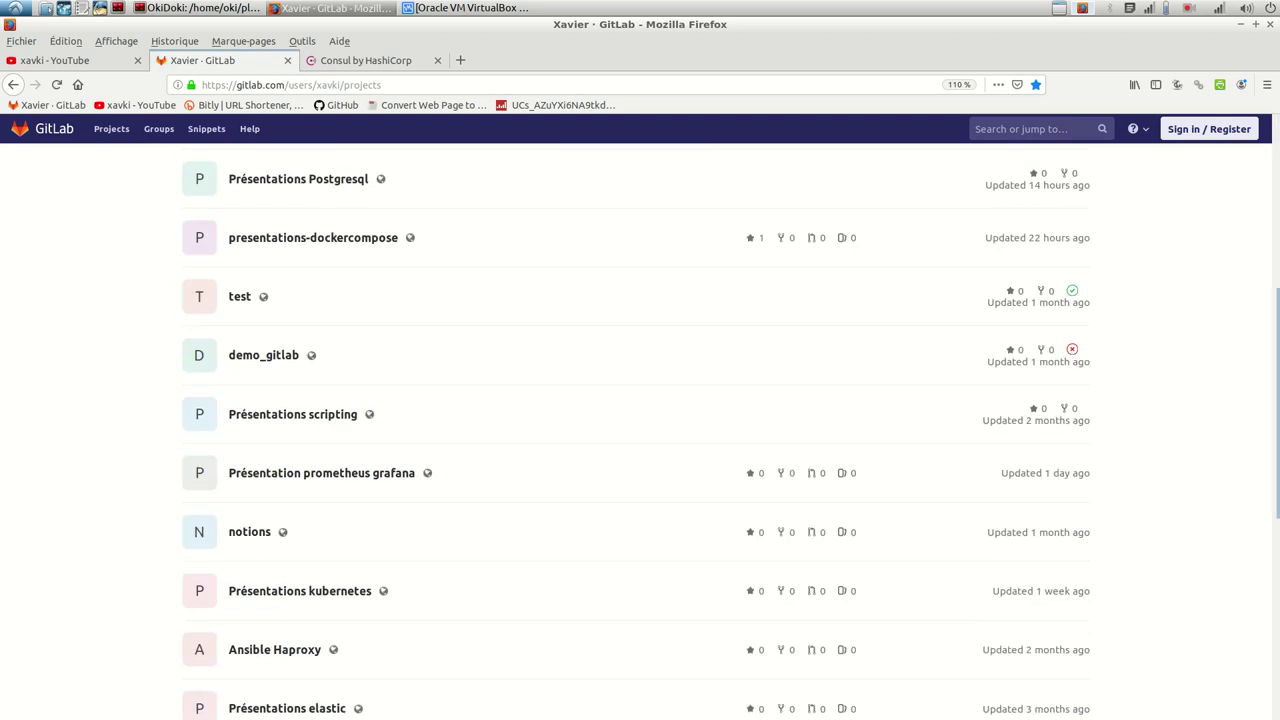
scroll(640, 430, "down", 7)
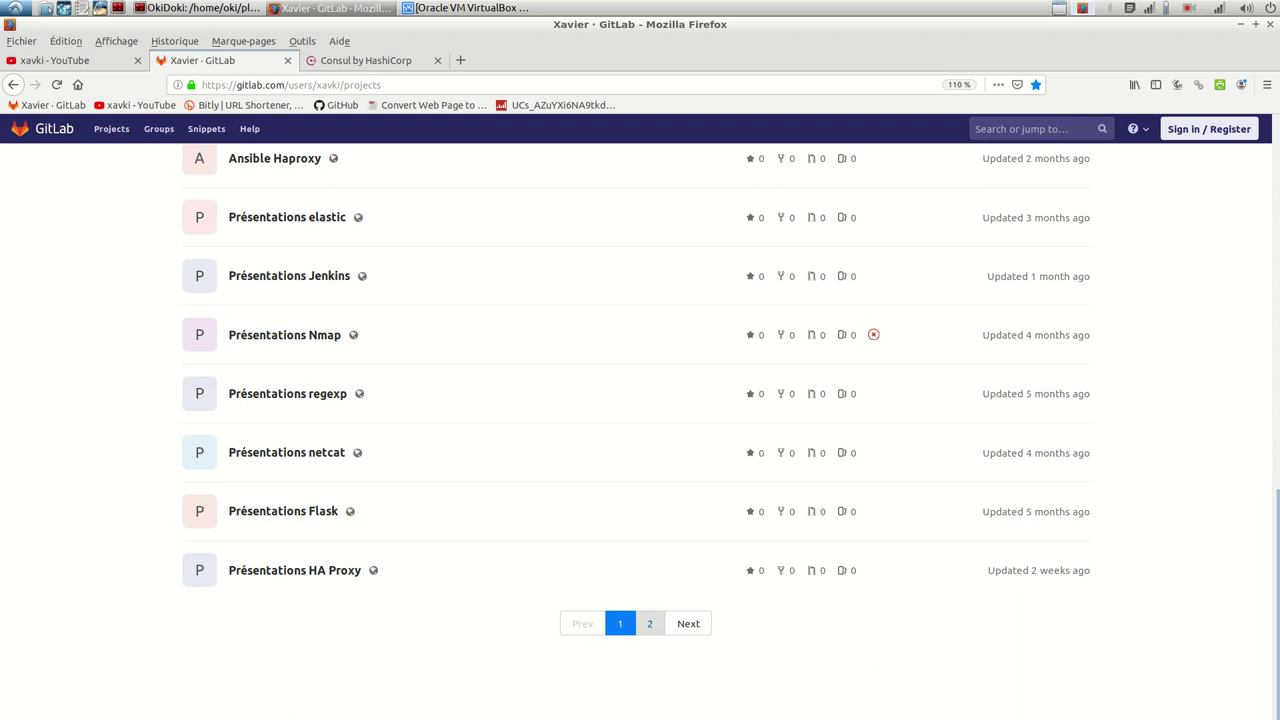
left_click(649, 623)
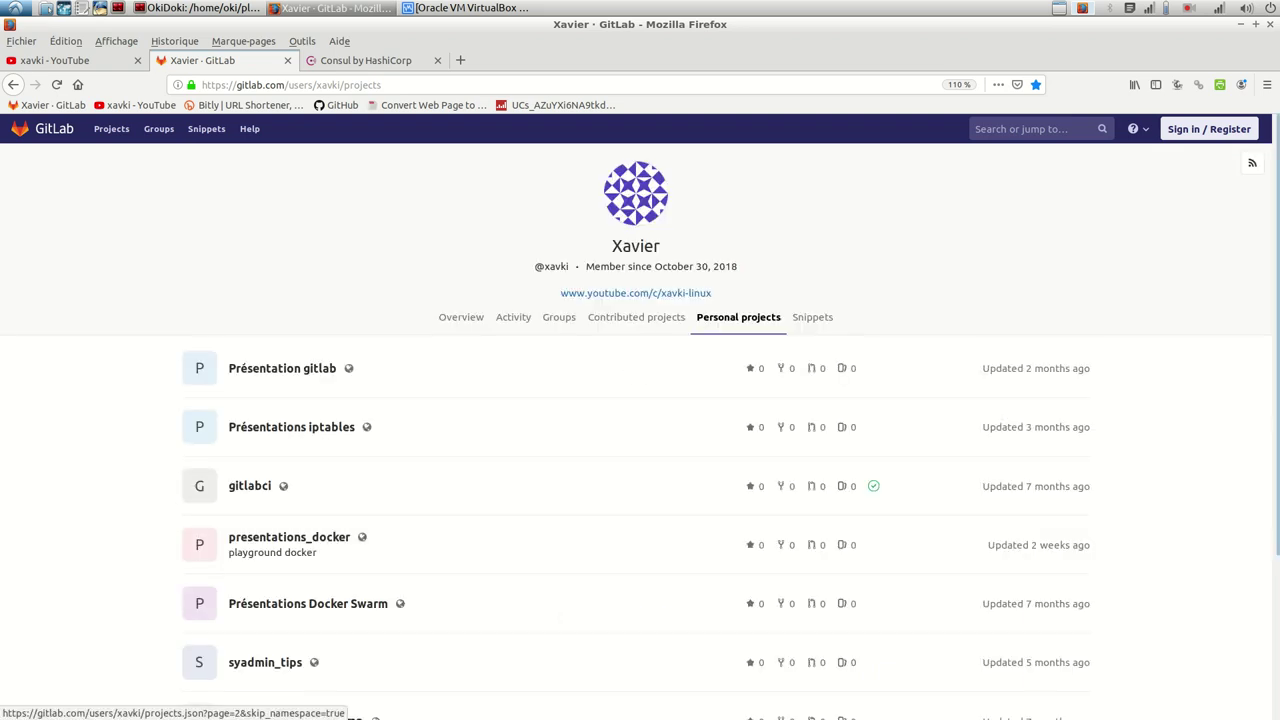
scroll(640, 430, "down", 2)
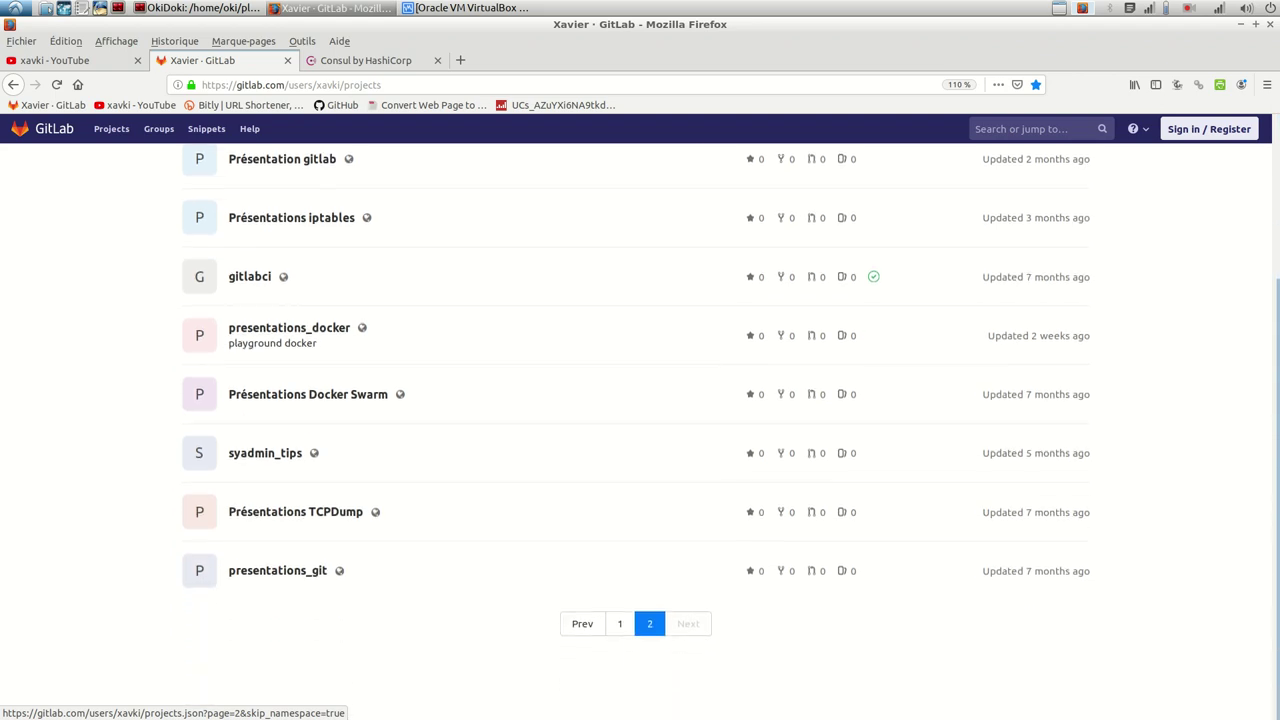
scroll(640, 430, "up", 1)
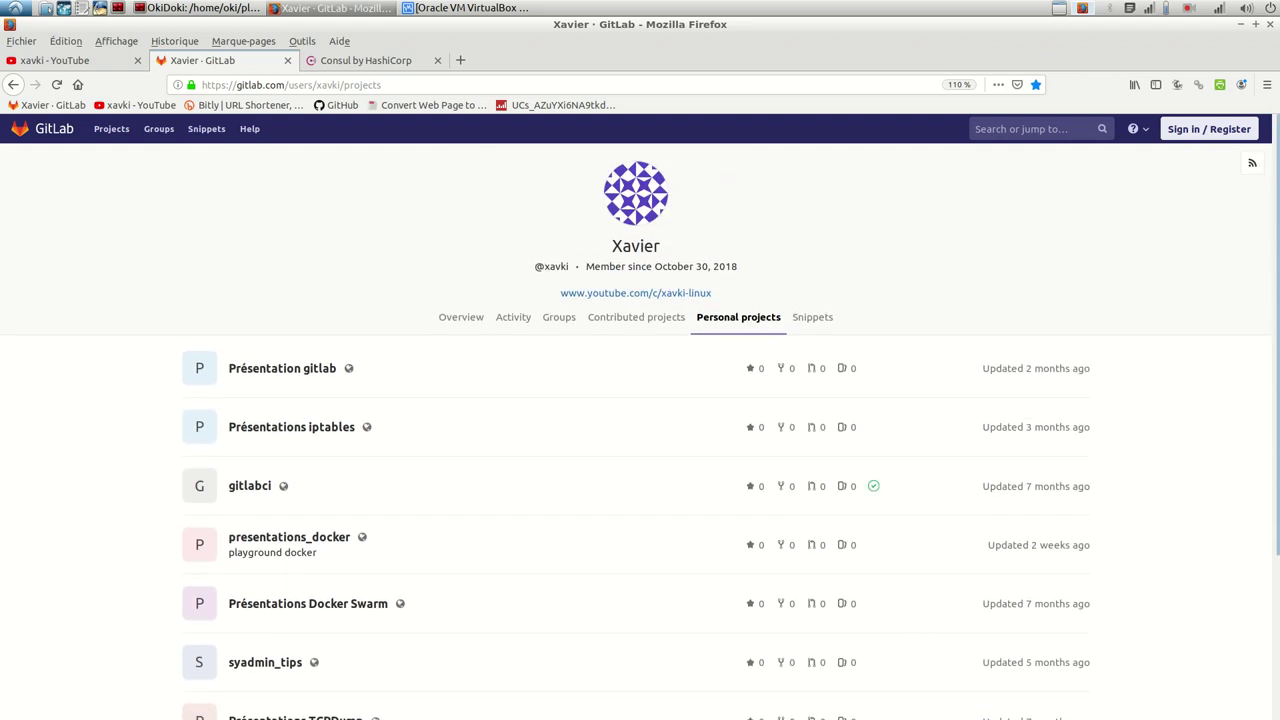
scroll(640, 430, "down", 3)
scroll(640, 430, "down", 1)
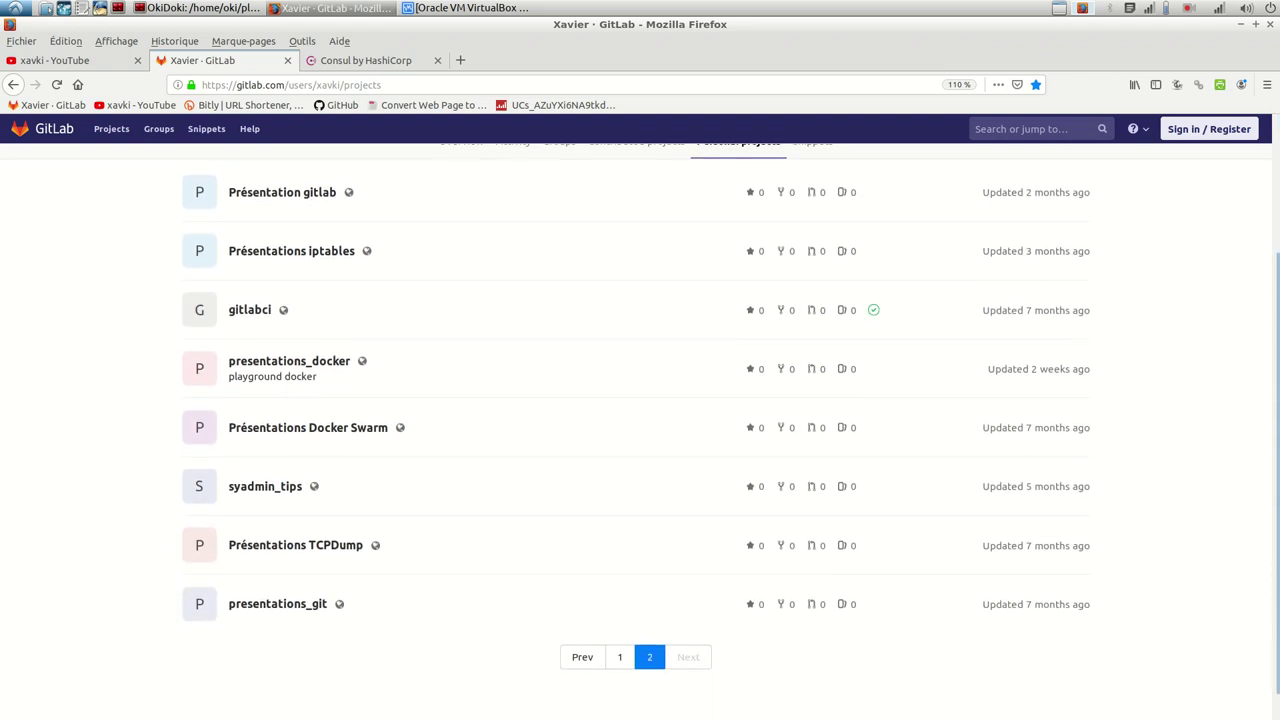
left_click(619, 657)
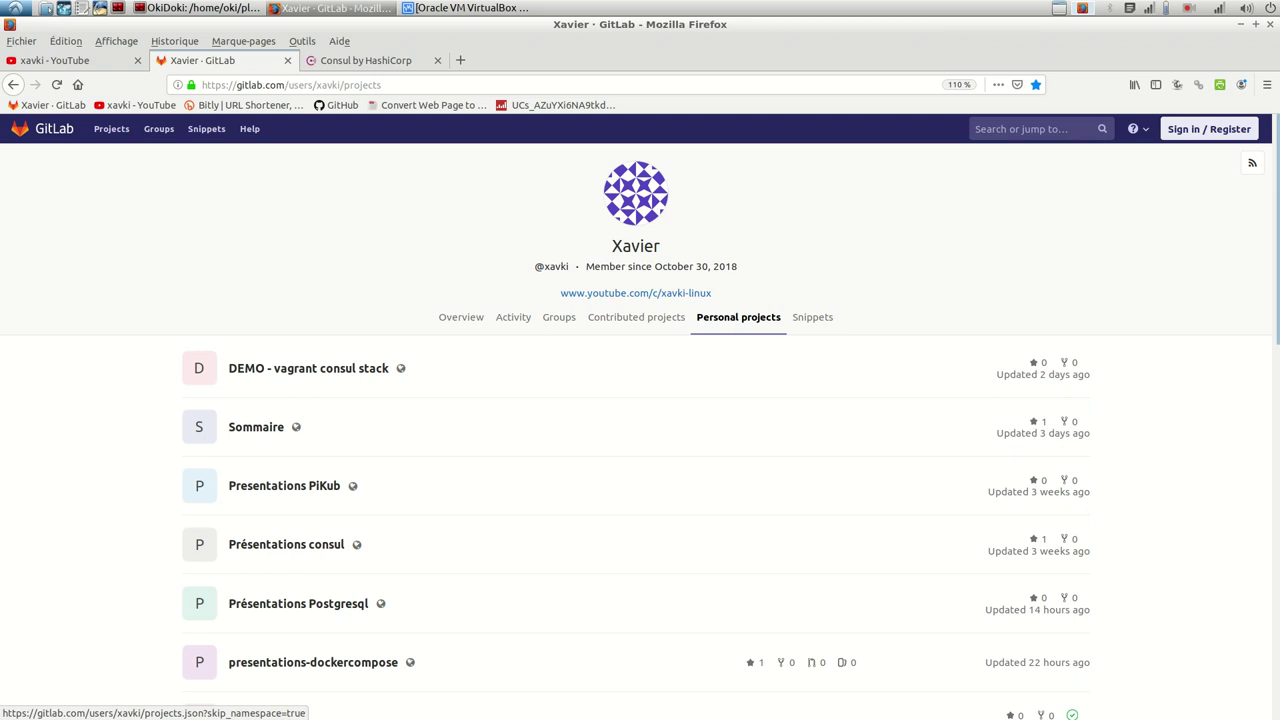
scroll(640, 417, "down", 5)
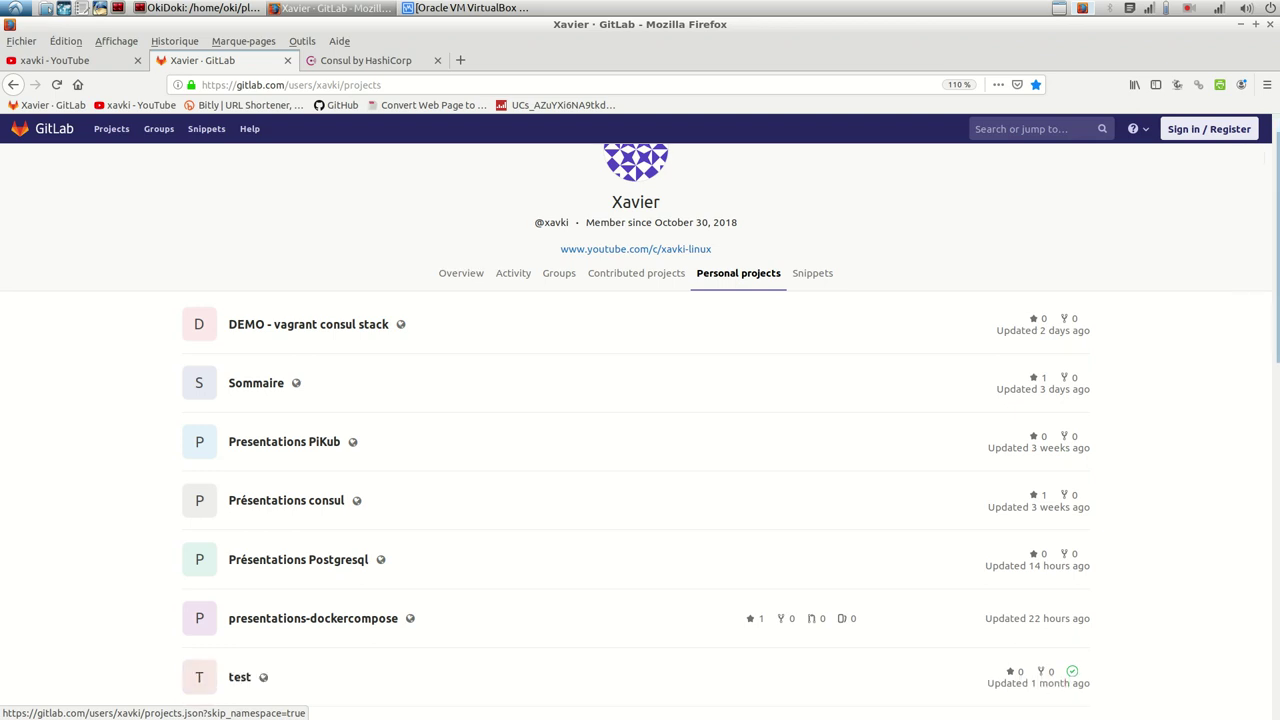
scroll(640, 417, "up", 2)
scroll(640, 417, "up", 2)
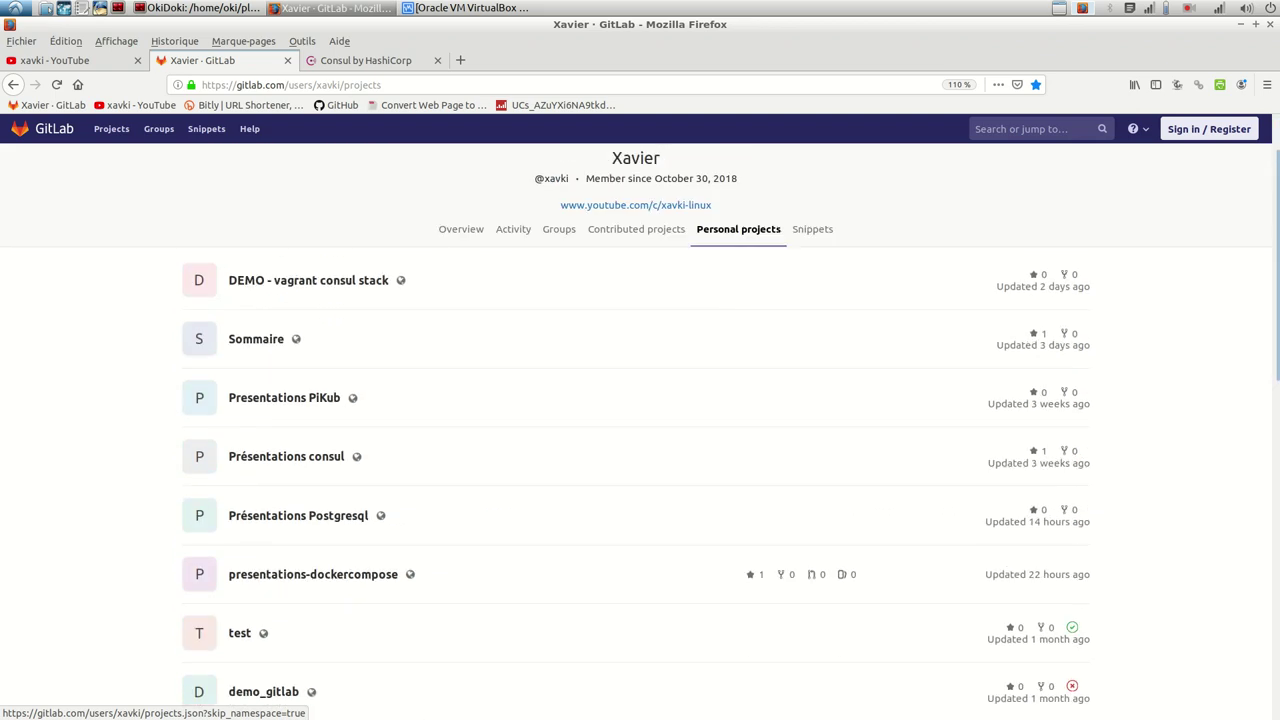
Open the Sommaire project and look through its README's video playlists, from Docker down to Consul
left_click(256, 339)
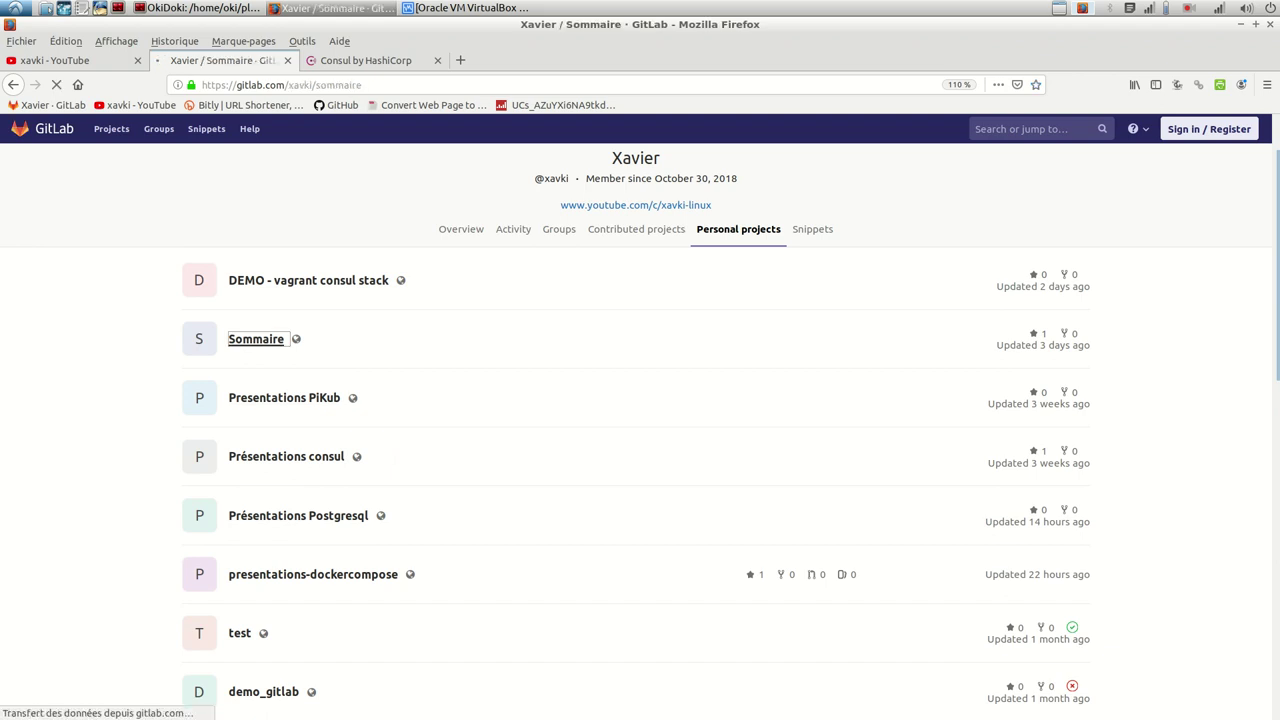
scroll(640, 430, "down", 5)
scroll(640, 430, "up", 2)
scroll(640, 430, "down", 8)
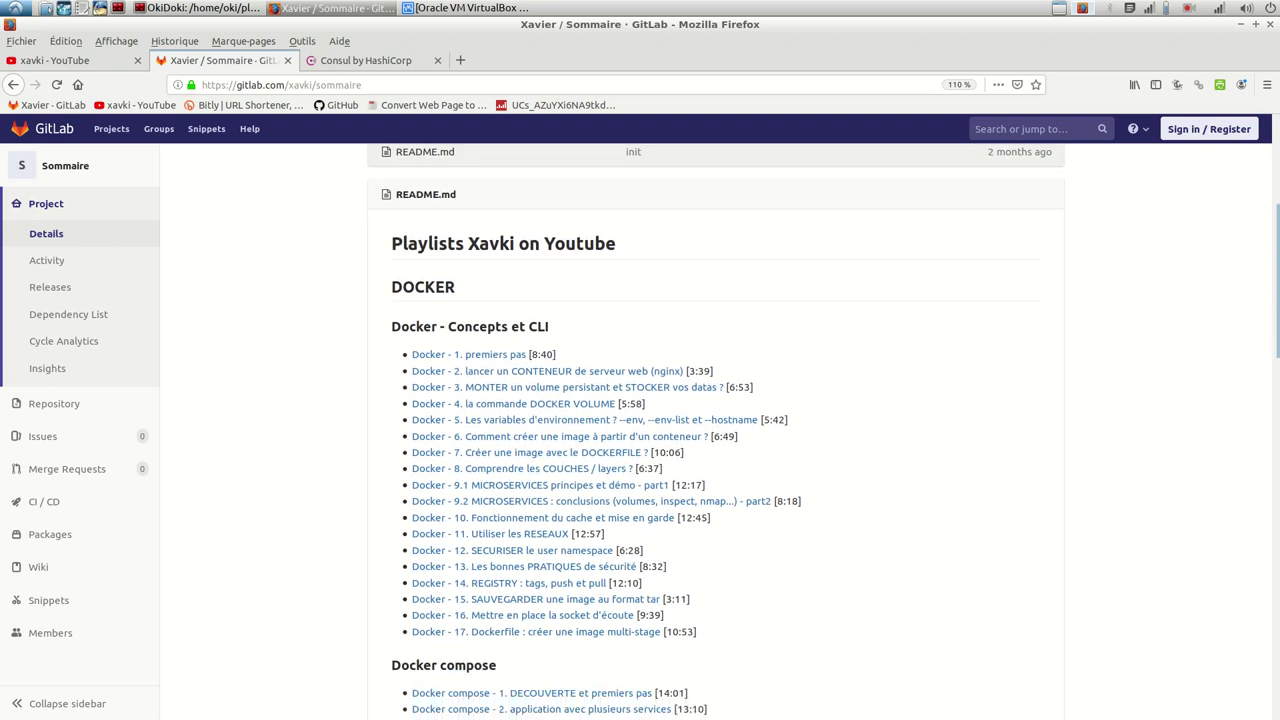
scroll(640, 430, "down", 4)
scroll(640, 430, "up", 7)
scroll(640, 430, "up", 6)
scroll(640, 430, "up", 1)
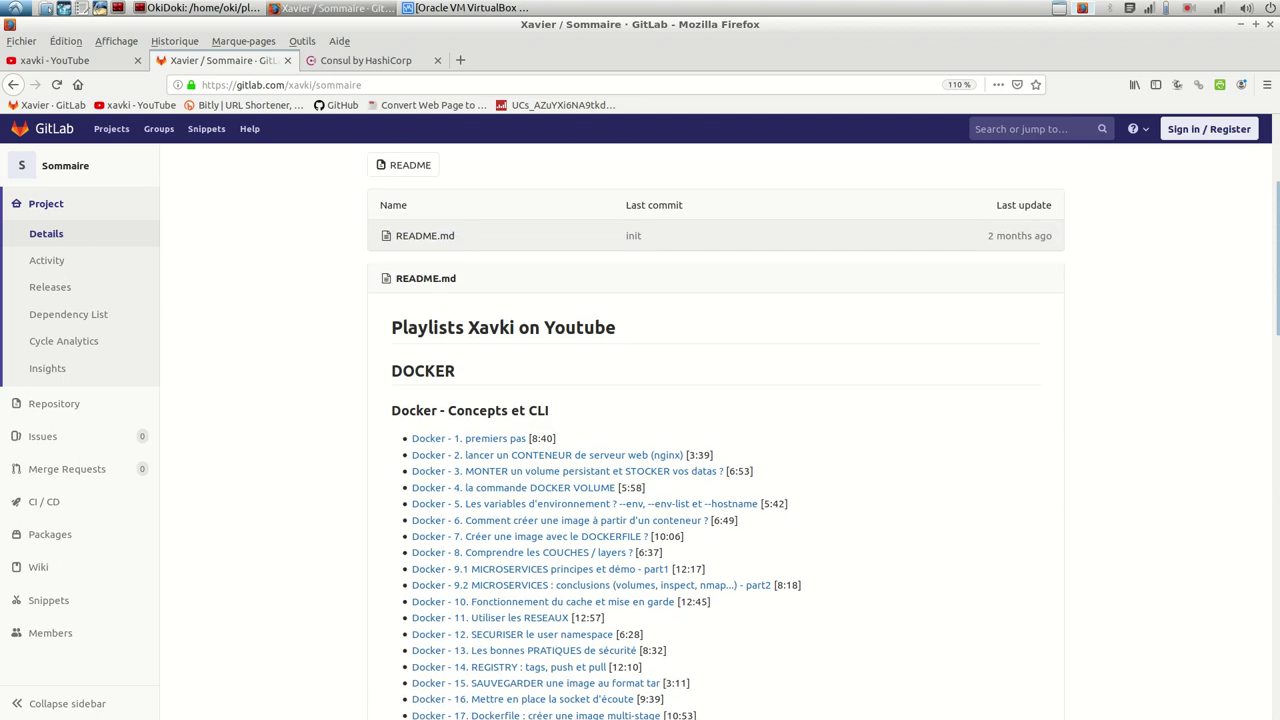
scroll(640, 430, "down", 7)
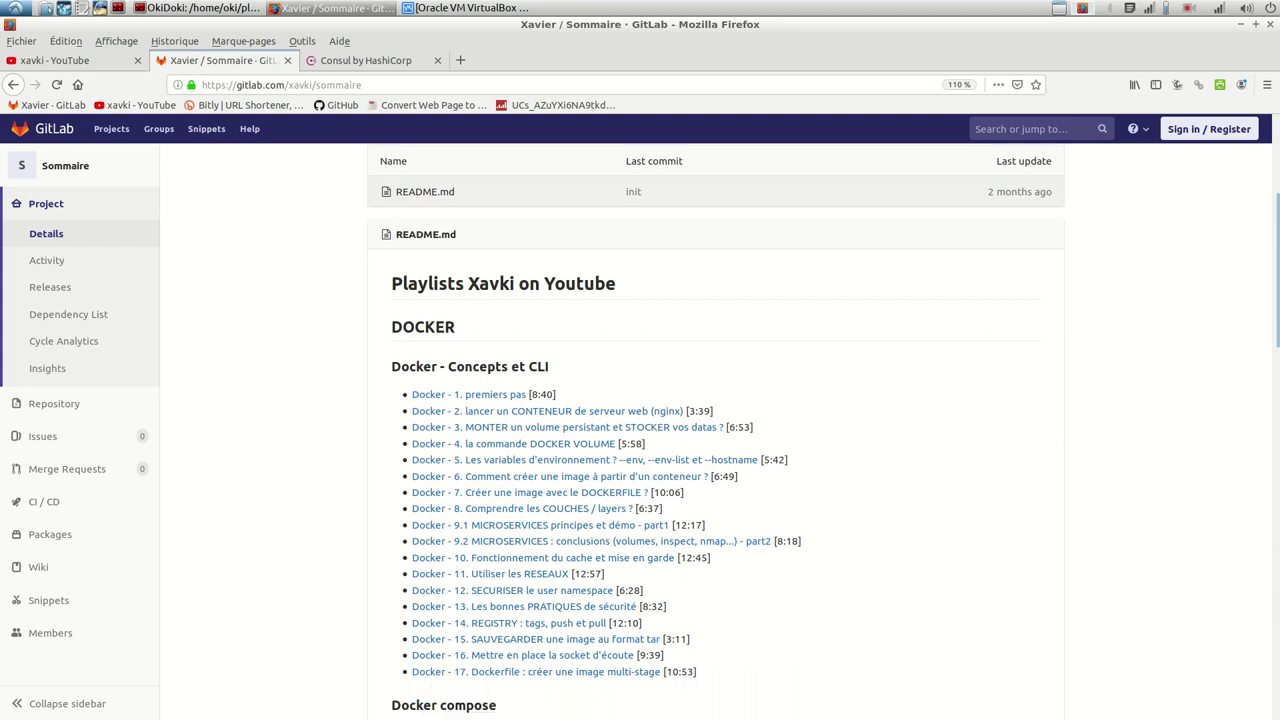
scroll(640, 430, "down", 11)
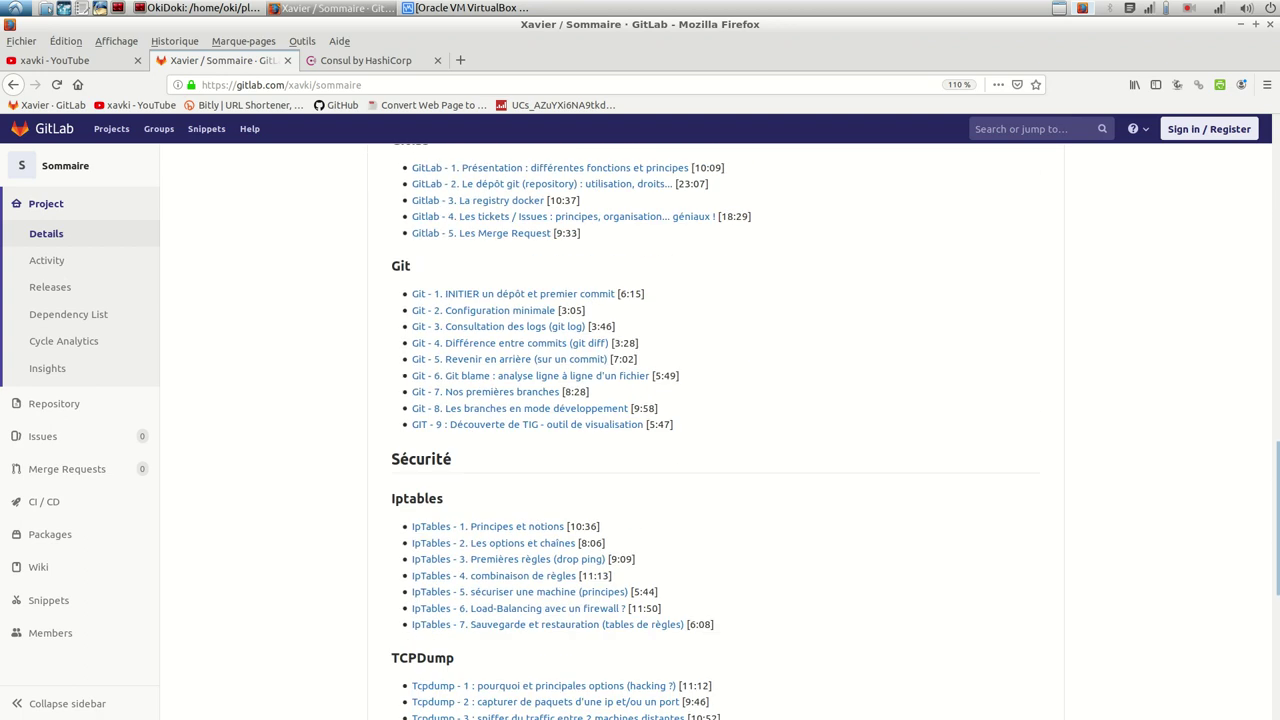
scroll(640, 430, "up", 18)
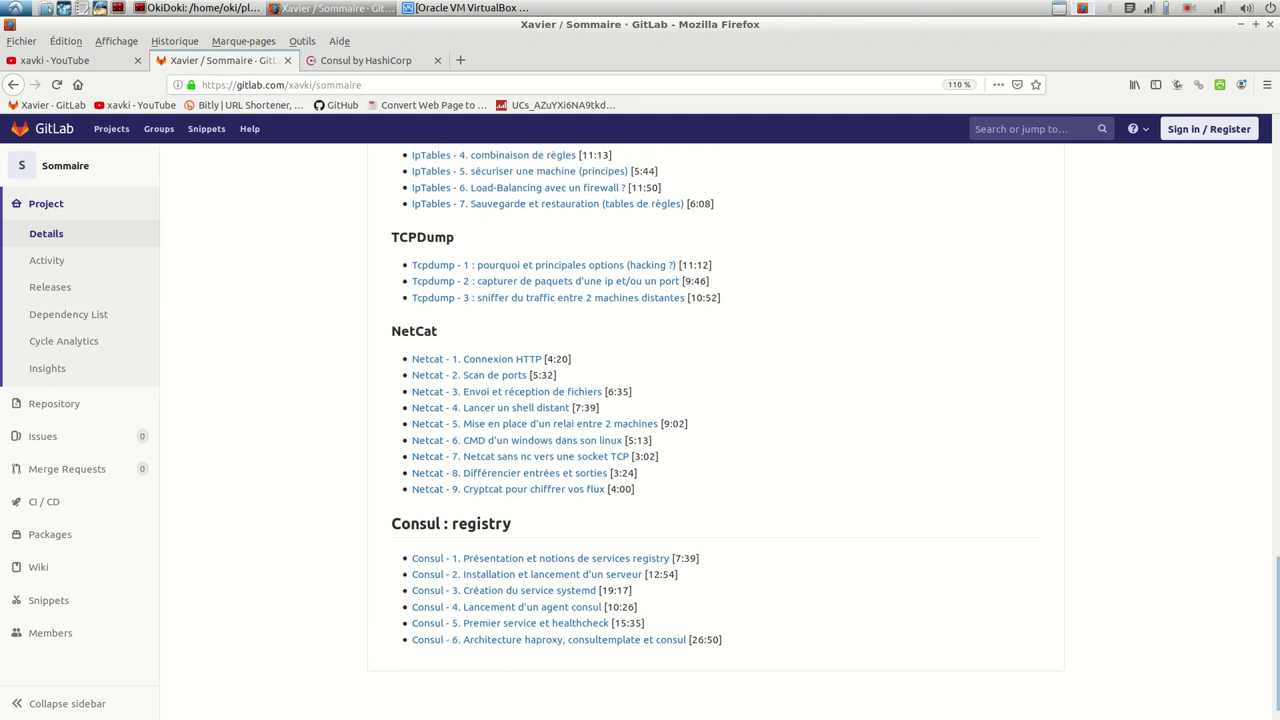
scroll(640, 430, "up", 1)
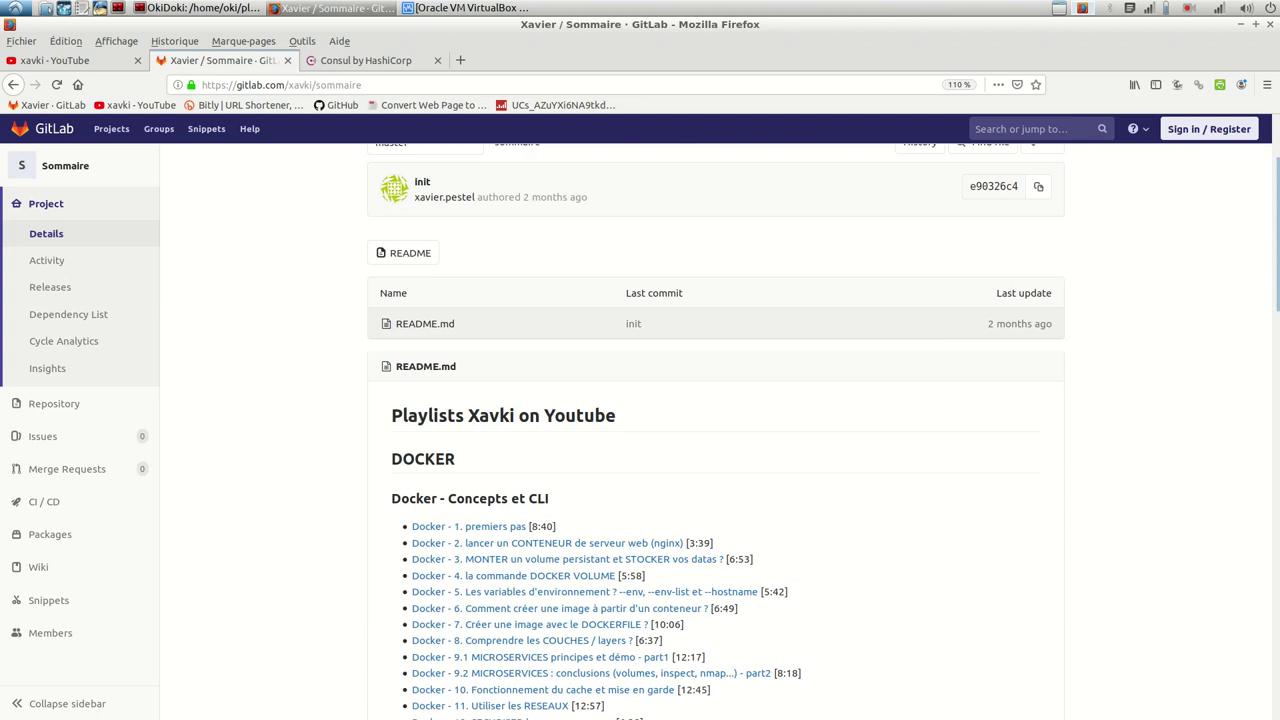
Look through the rest of the Sommaire README down to the Consul : registry playlist, and check Vagrant's progress in the terminal
scroll(640, 430, "down", 15)
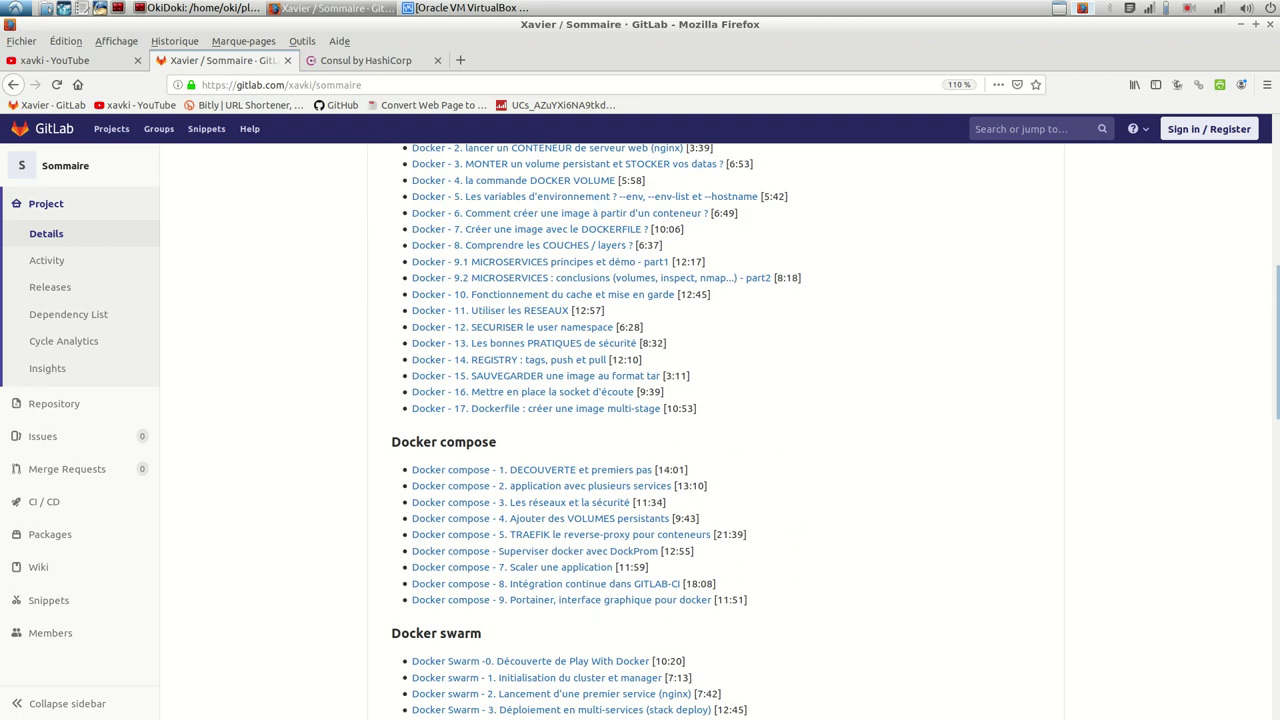
scroll(716, 430, "down", 10)
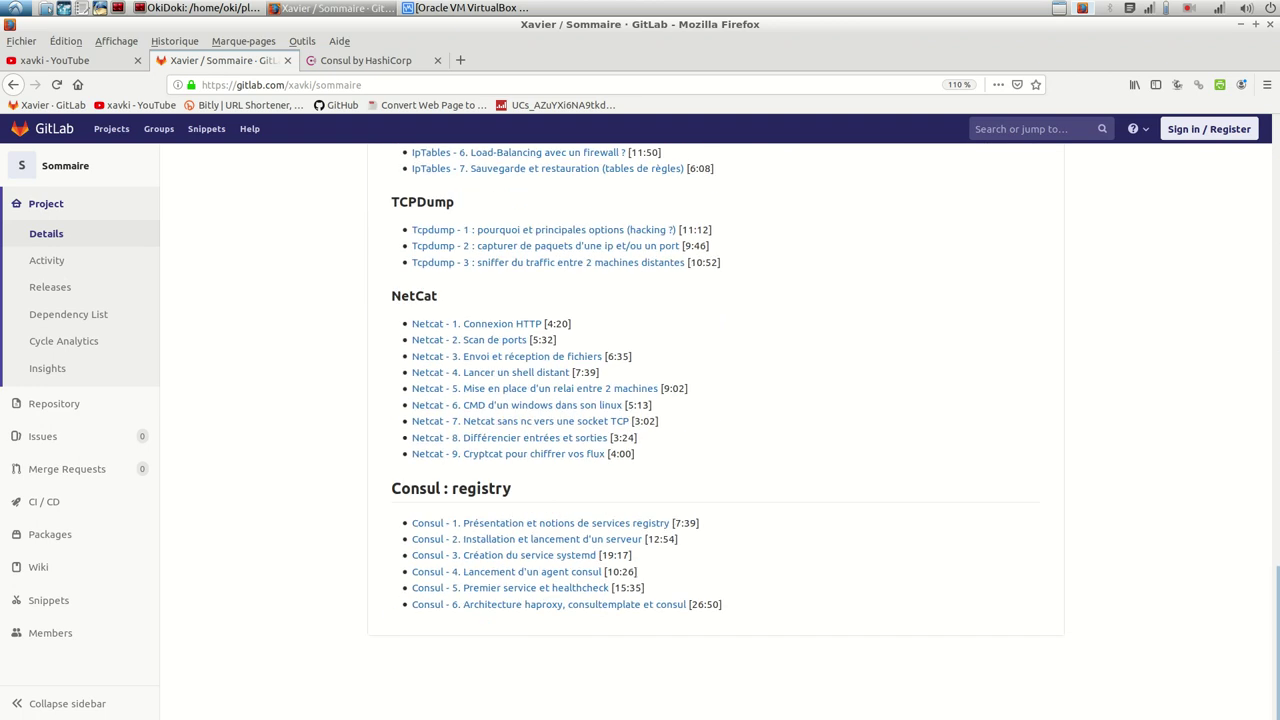
key("alt+Tab")
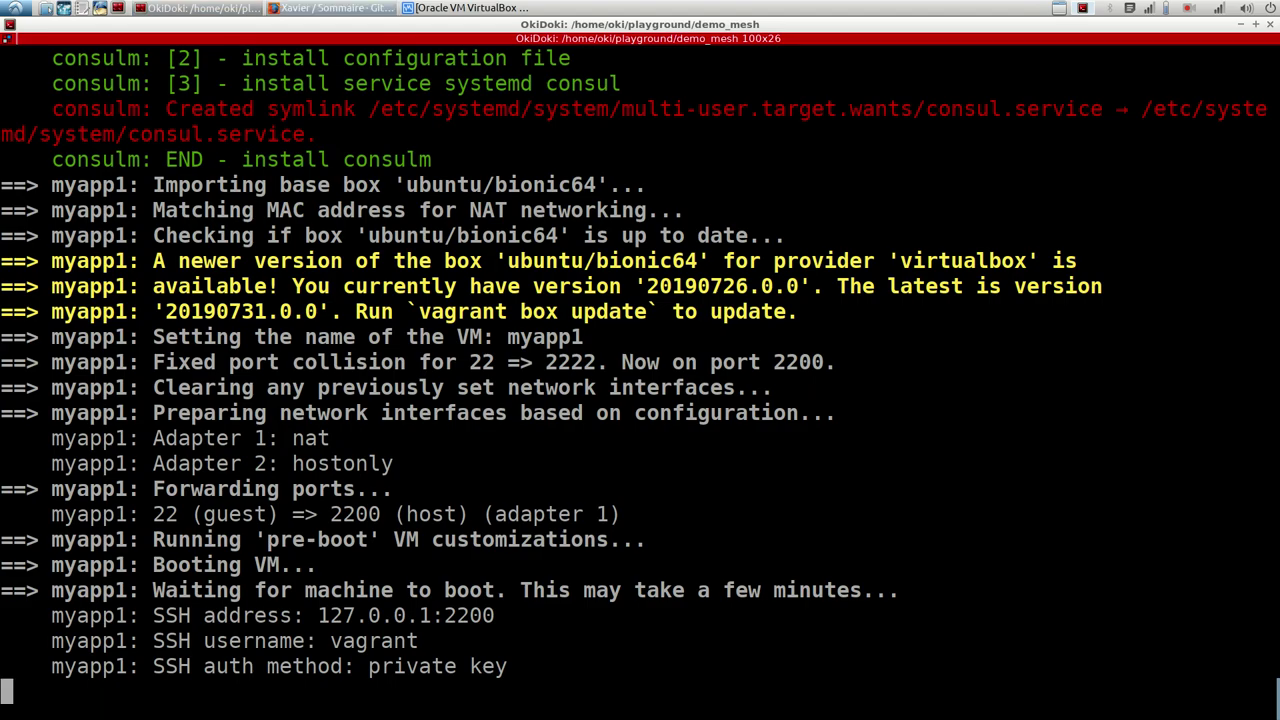
Return to Firefox, reload the Consul UI at 192.168.58.10:8500 and open its list of nodes
key("alt+Tab")
key("ctrl+Tab")
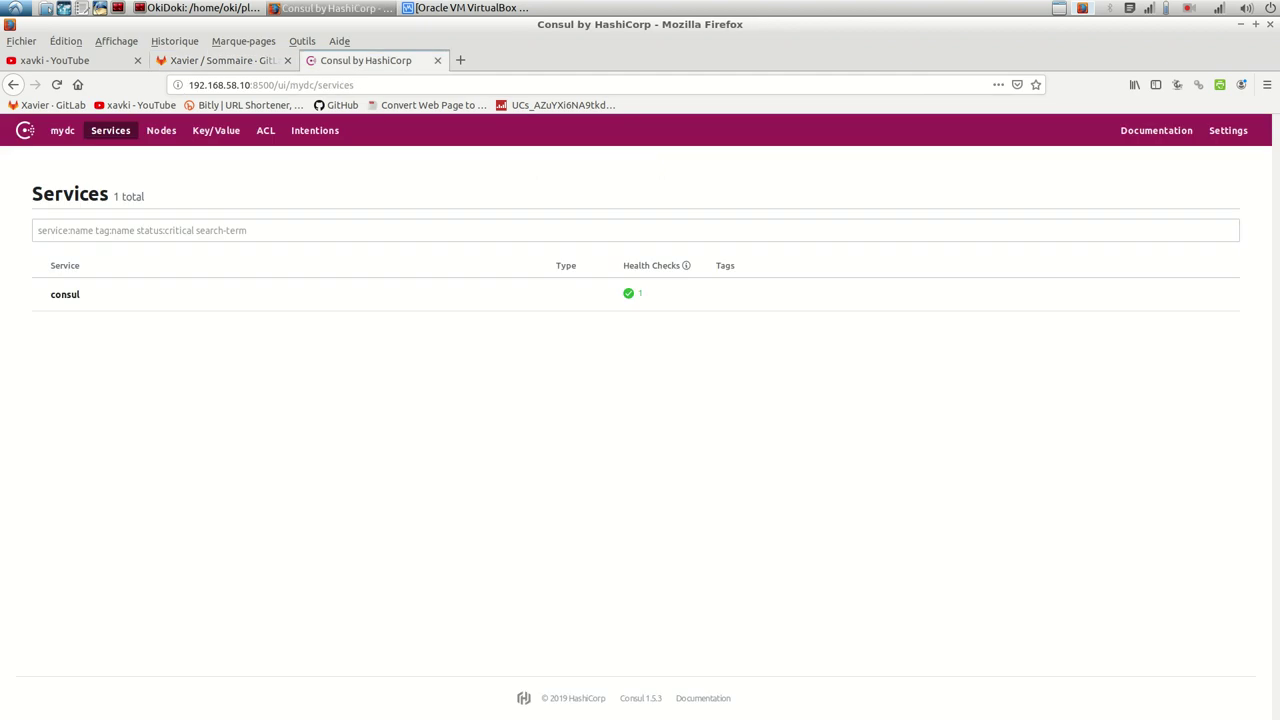
key("Return")
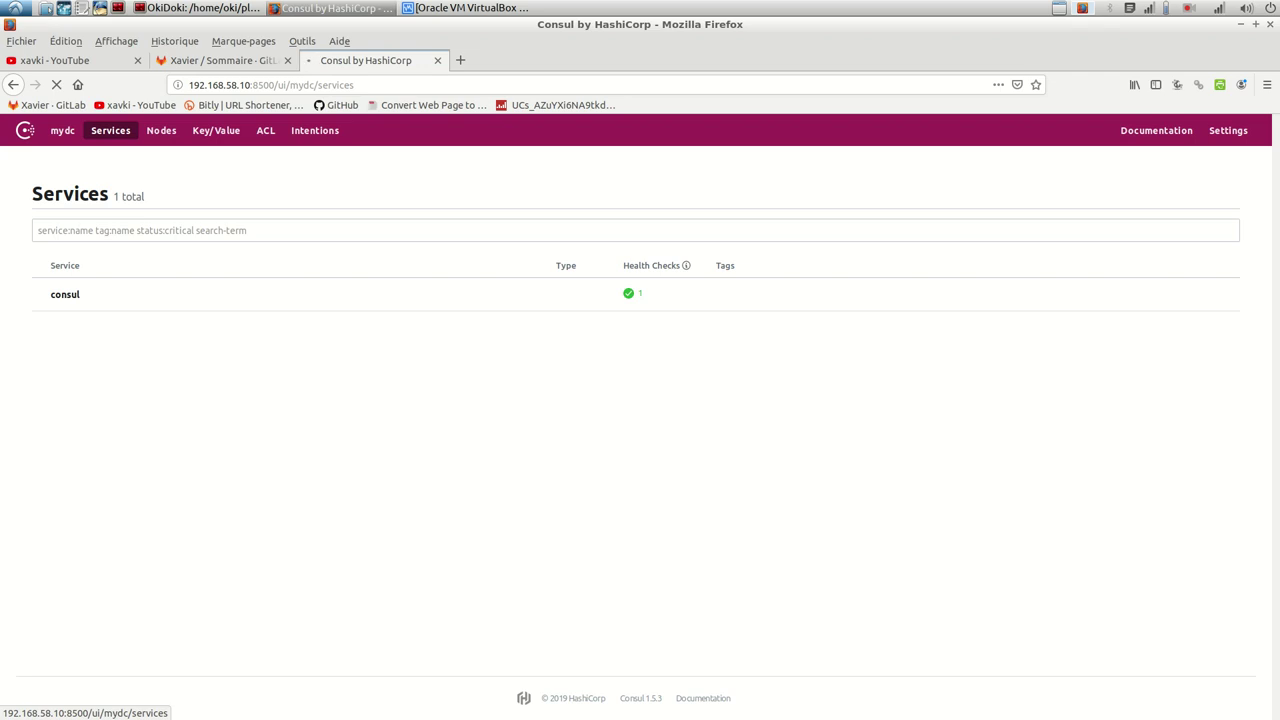
left_click_drag(277, 85, 354, 85)
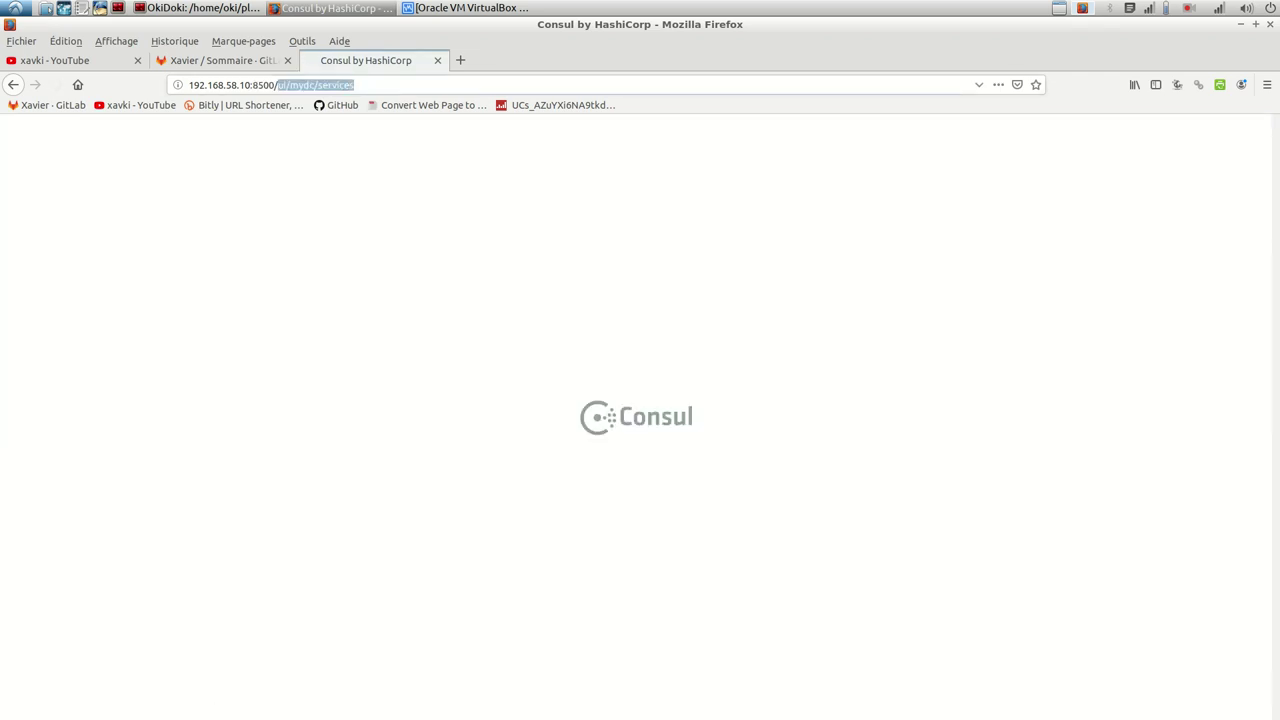
left_click(161, 130)
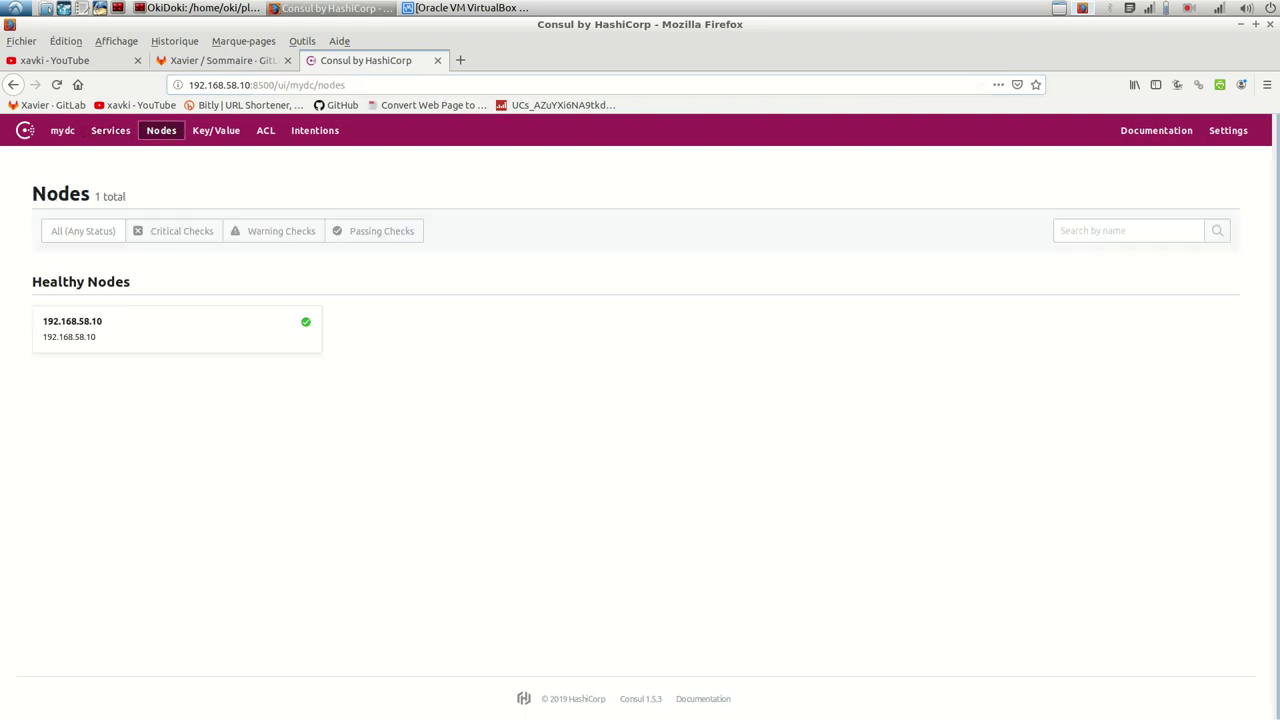
Check myapp1's provisioning output in the terminal, reload the Consul nodes list in Firefox, and return to the terminal
key("alt+Tab")
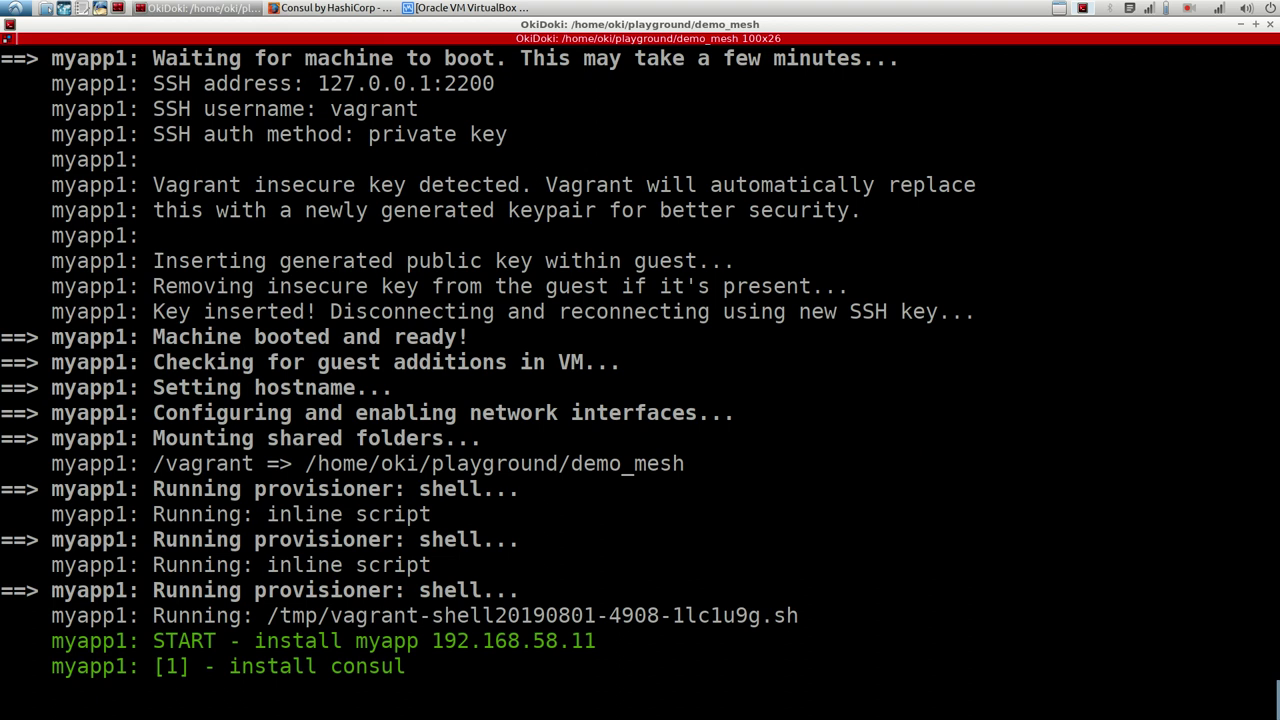
double_click(513, 640)
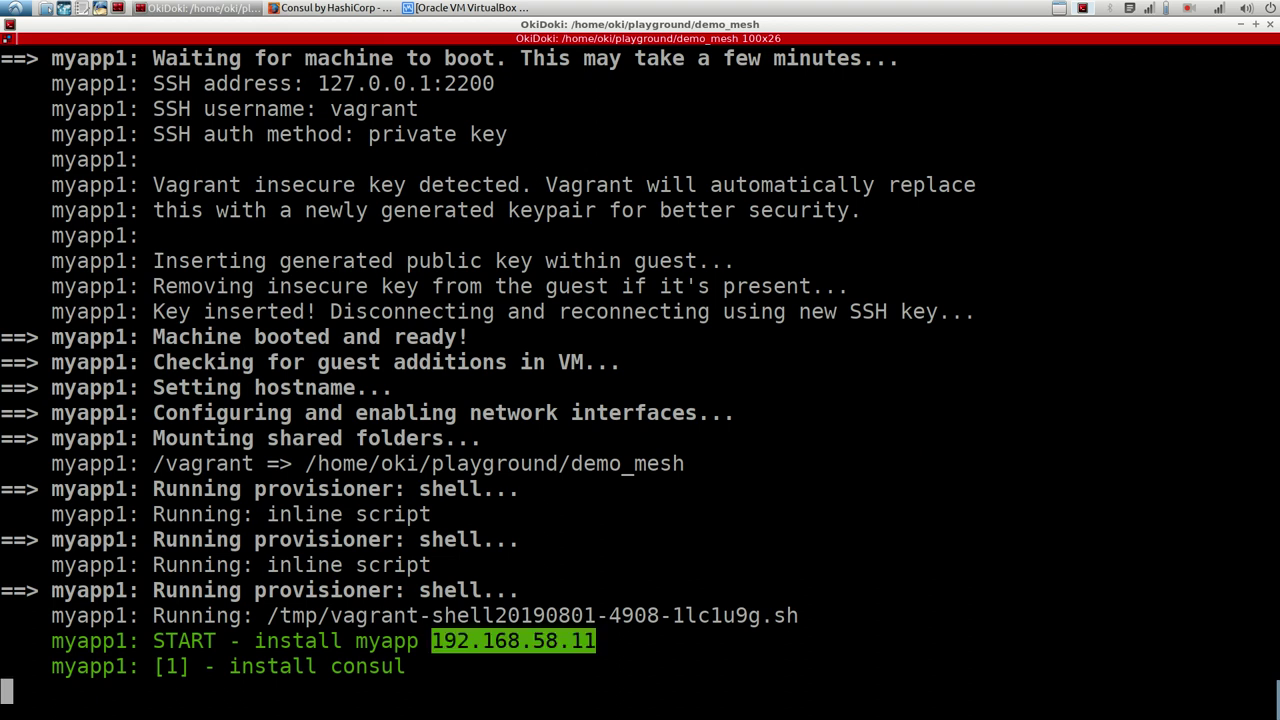
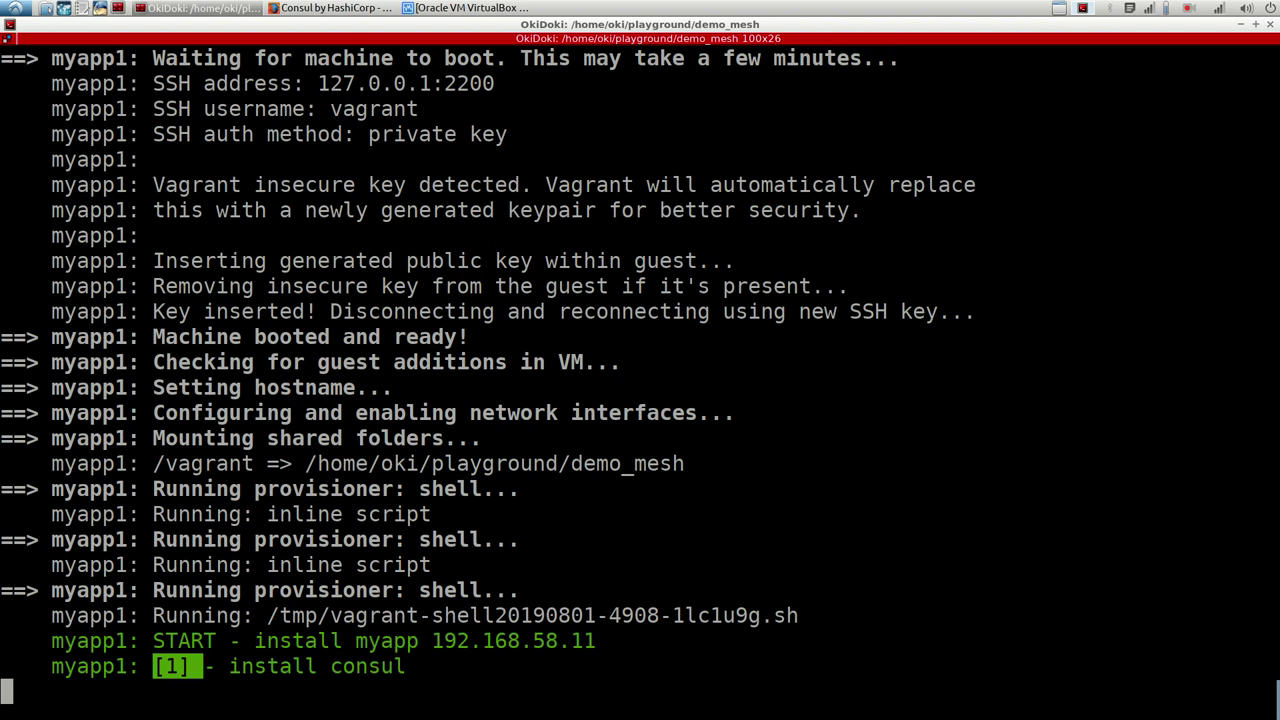
key("alt+Tab")
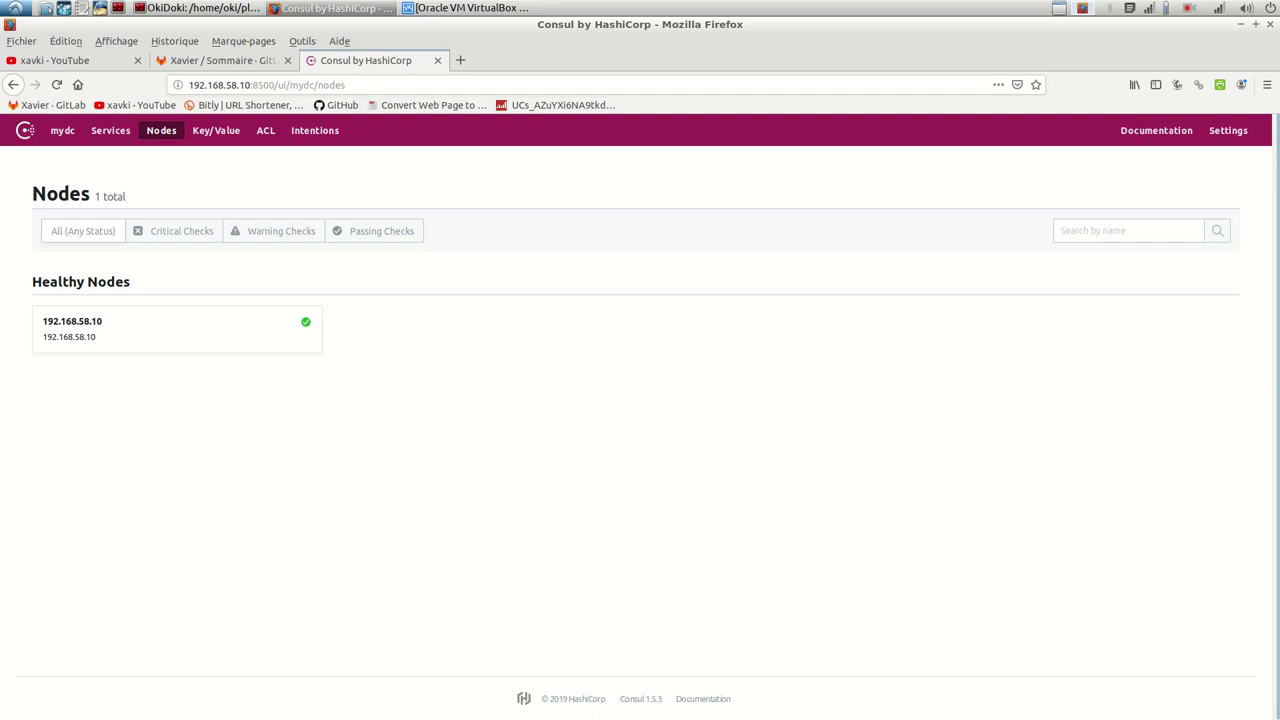
key("F5")
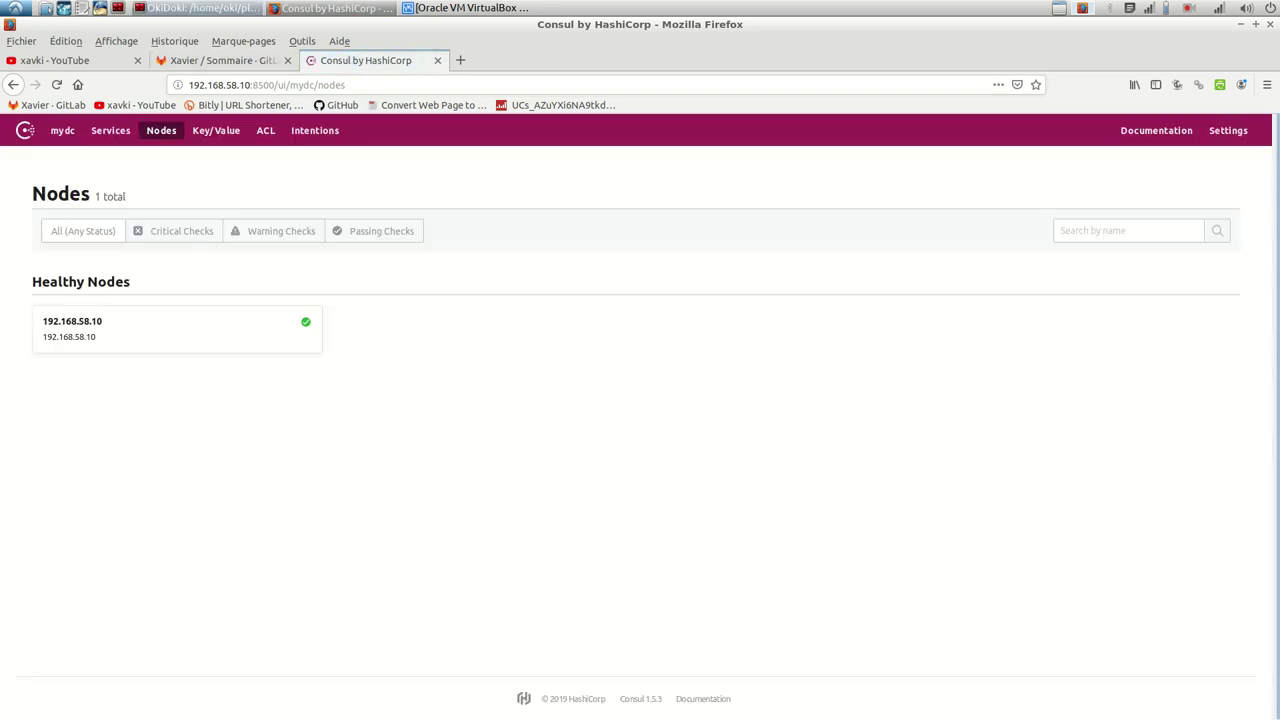
left_click(200, 8)
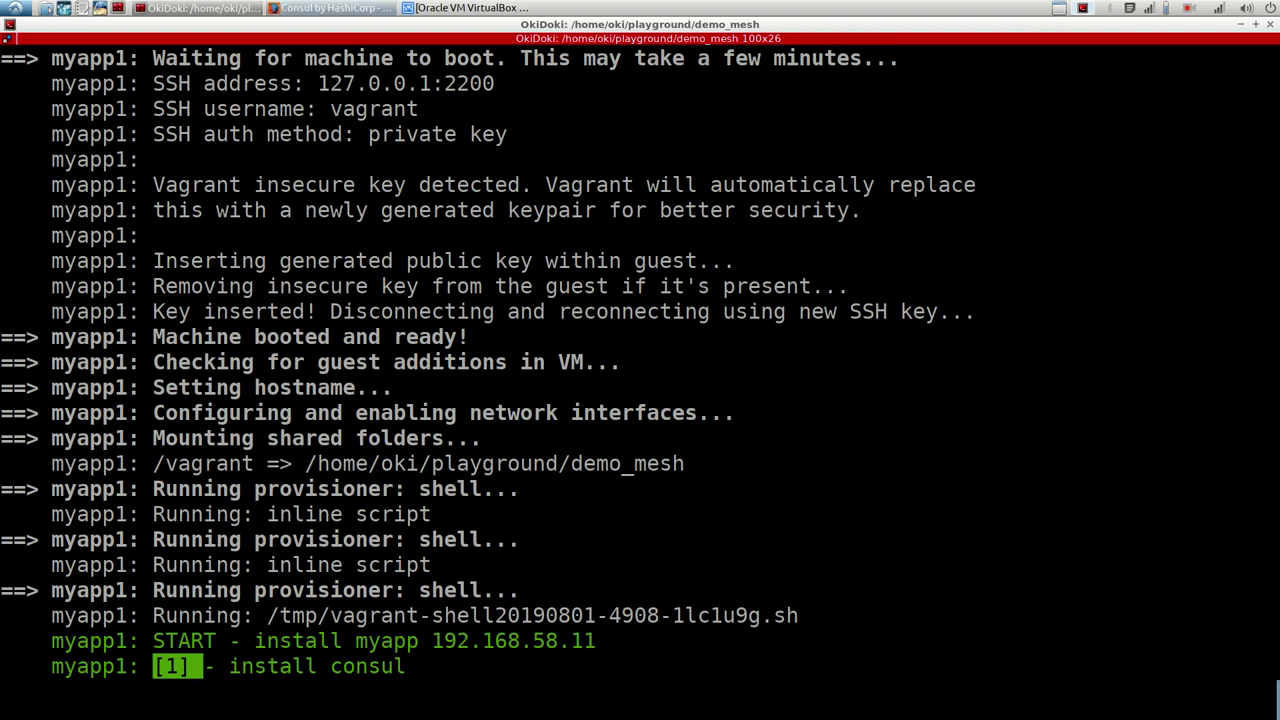
Switch to Firefox, view the Consul UI settings and open the Consul documentation
key("alt+Tab")
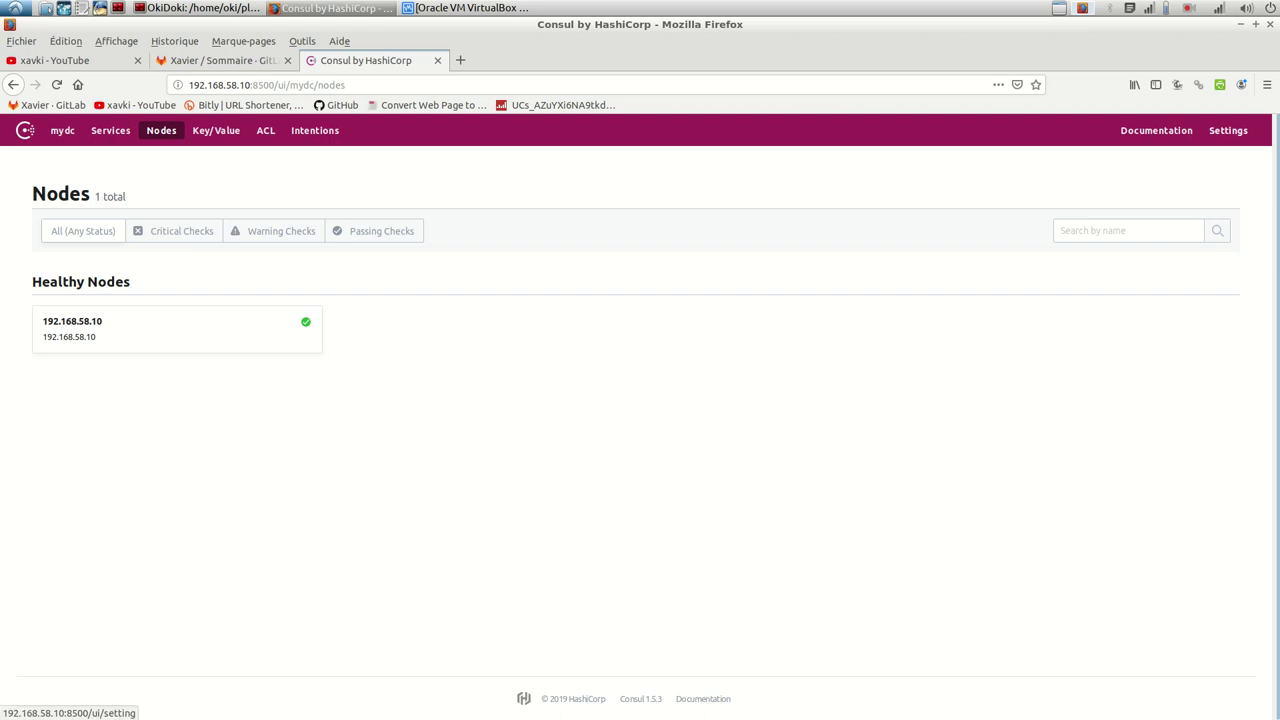
left_click(1228, 130)
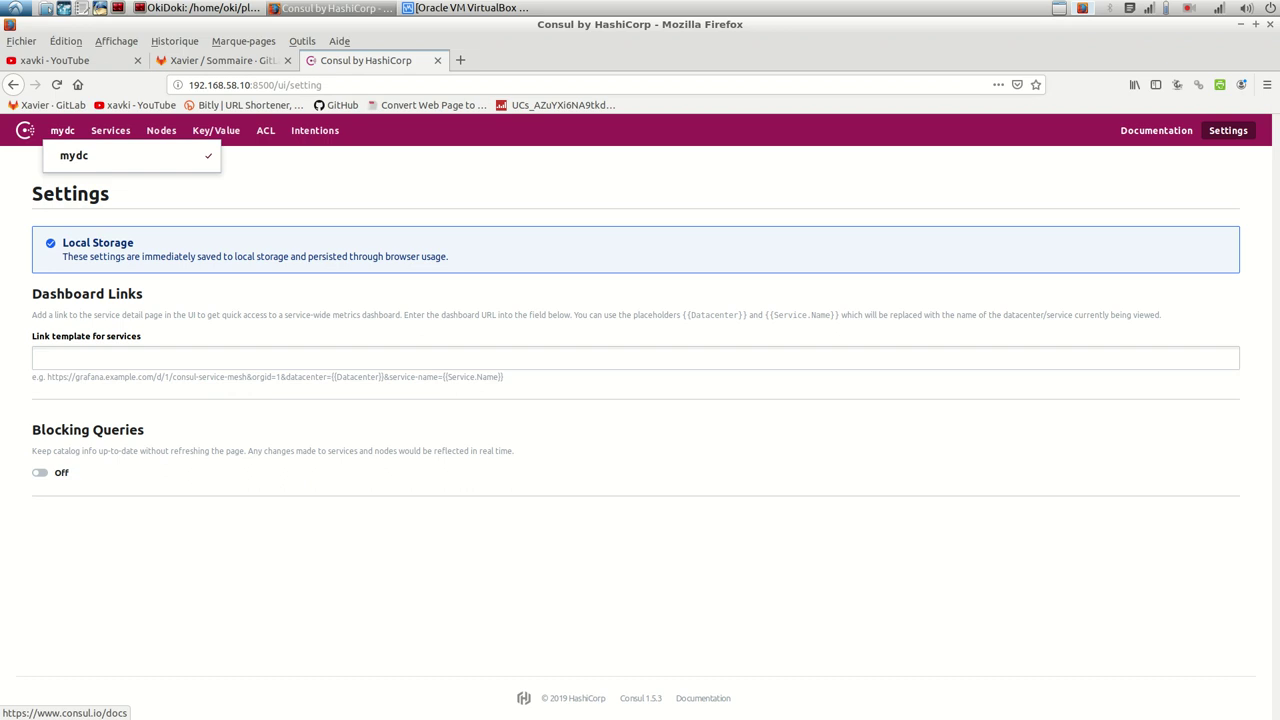
left_click(1156, 130)
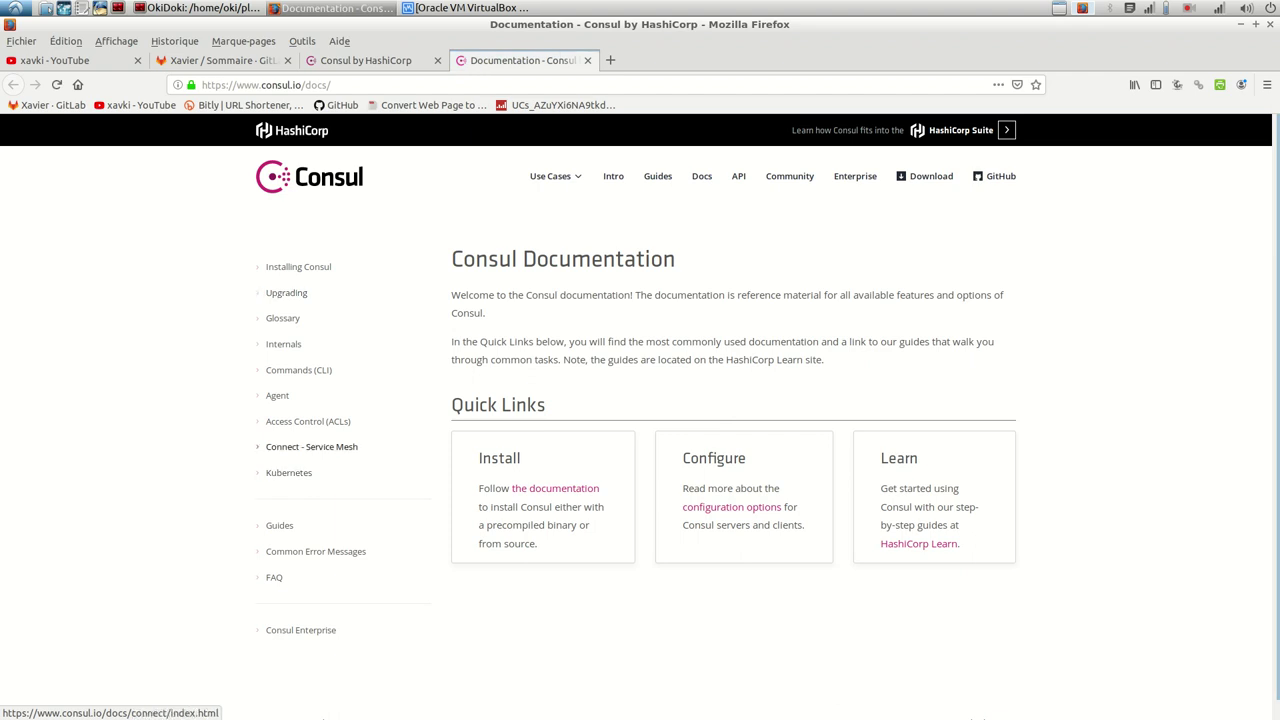
Open the Connect - Service Mesh documentation and read through its L7 Traffic Management page, from the stages diagram to resolution
left_click(311, 446)
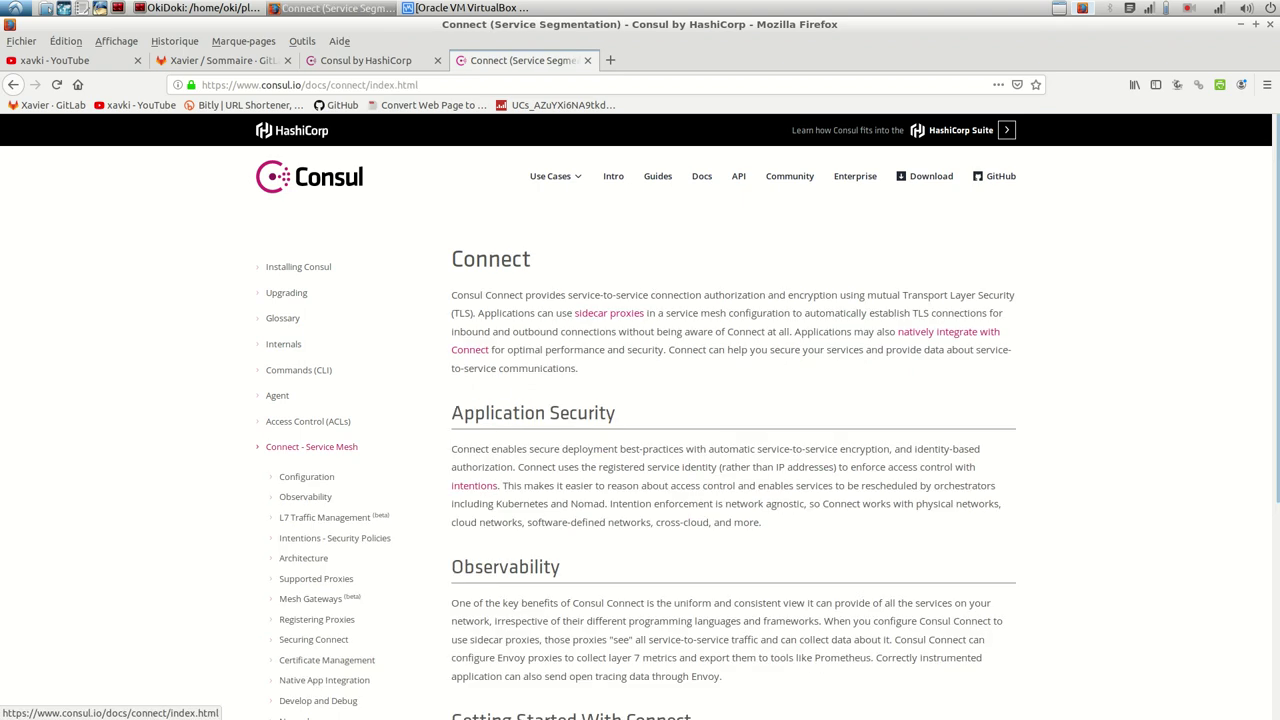
scroll(315, 445, "down", 1)
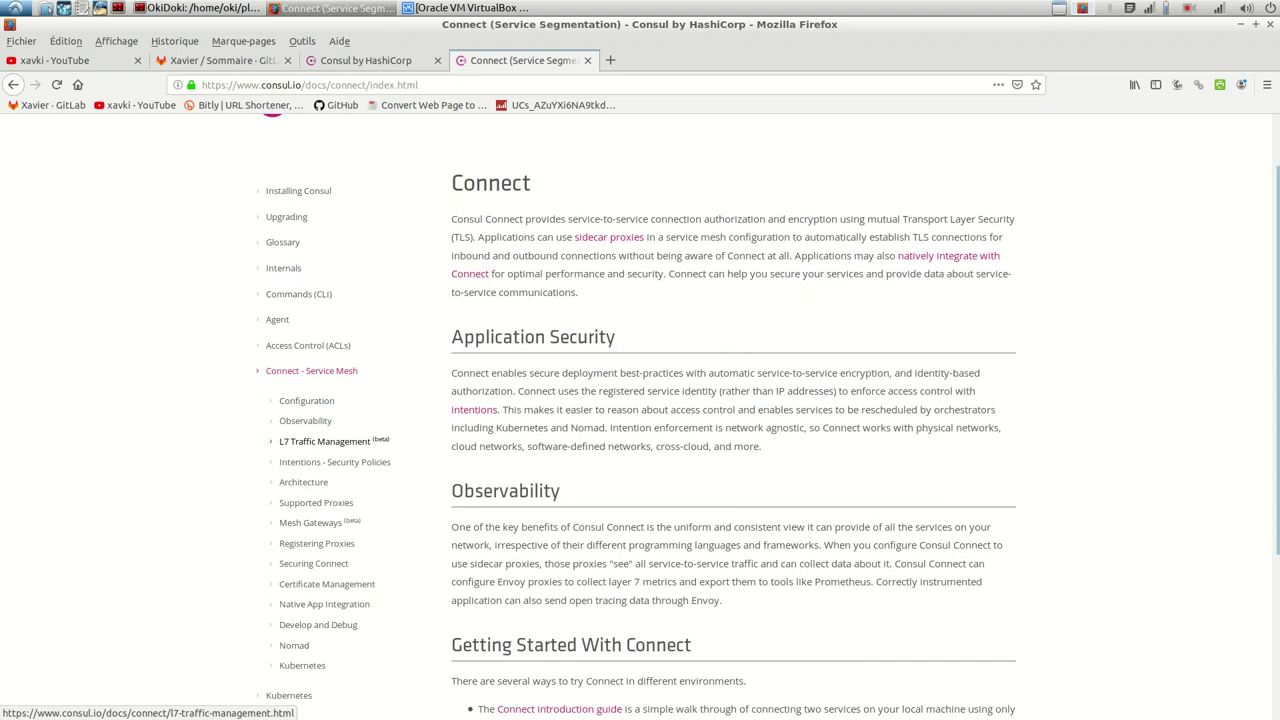
left_click(324, 441)
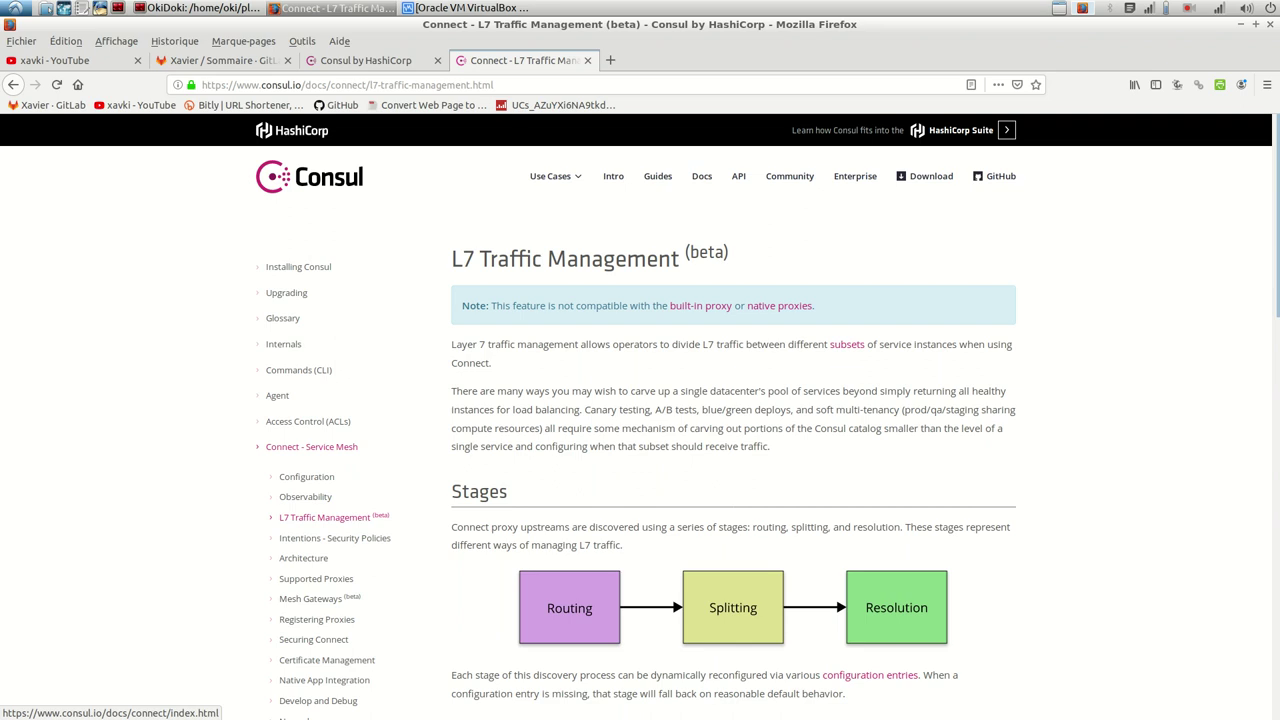
scroll(315, 440, "down", 7)
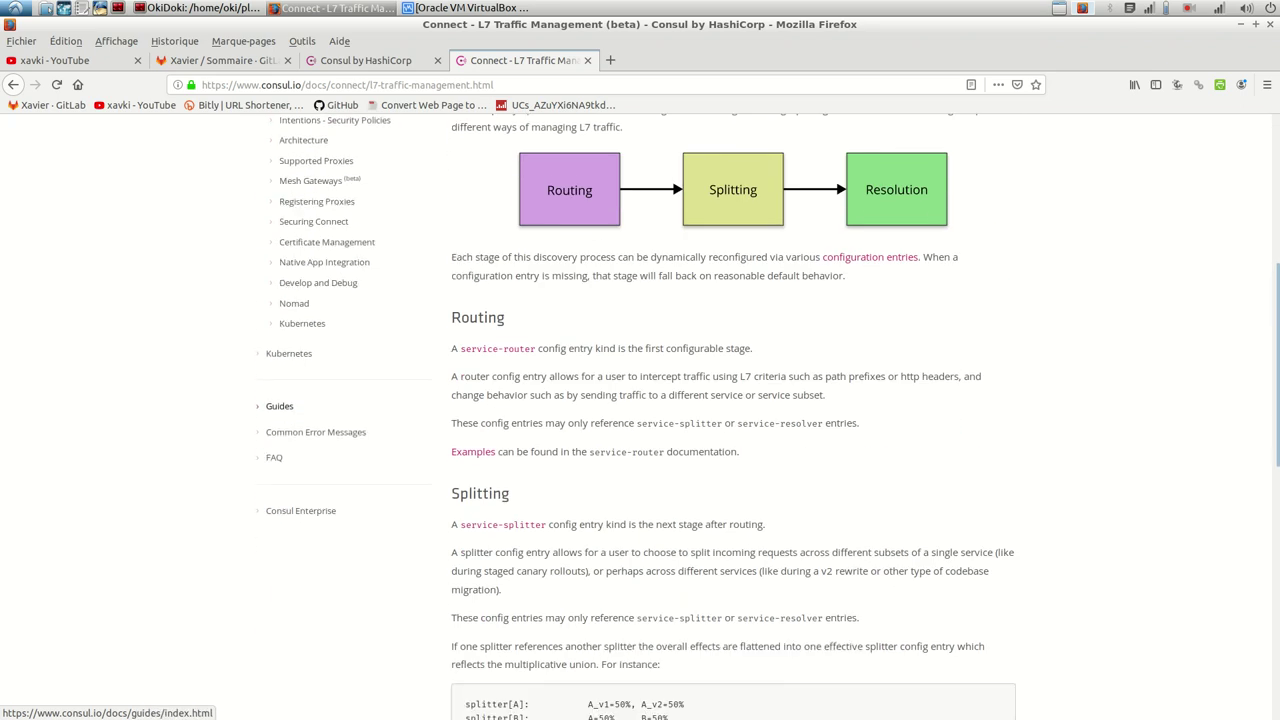
scroll(315, 322, "down", 4)
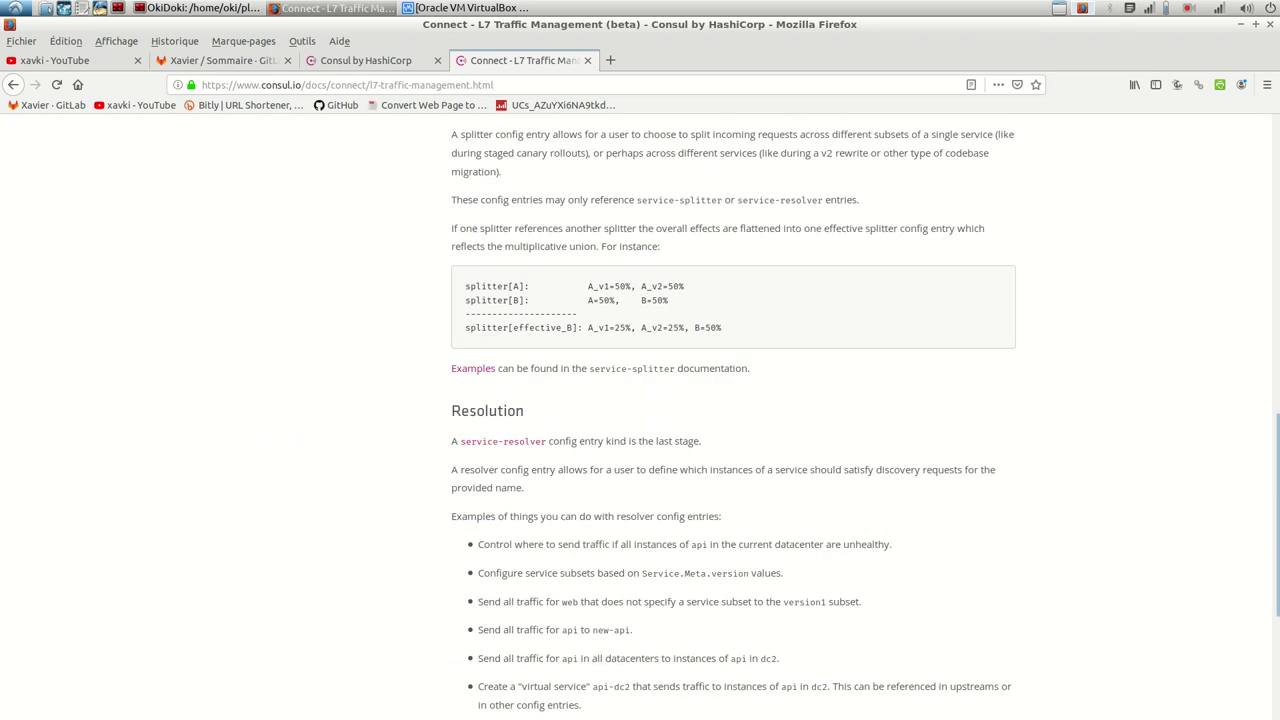
scroll(733, 418, "down", 3)
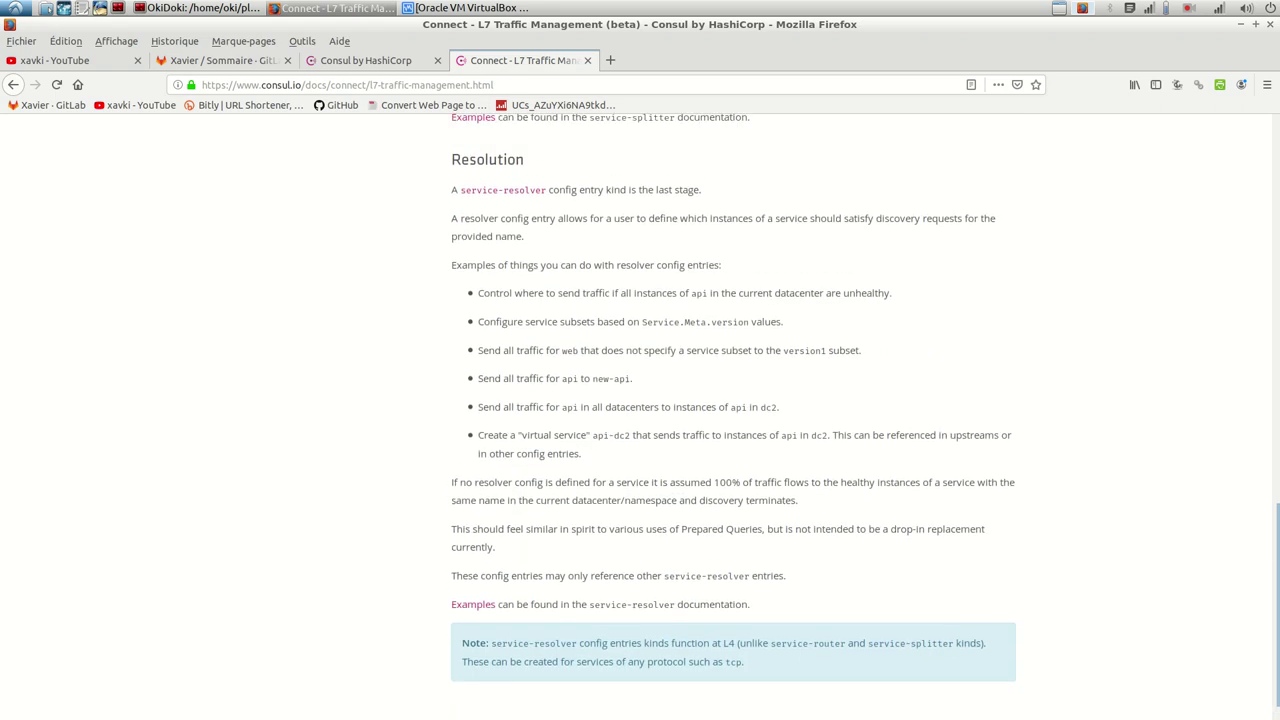
scroll(733, 416, "up", 5)
scroll(316, 441, "up", 8)
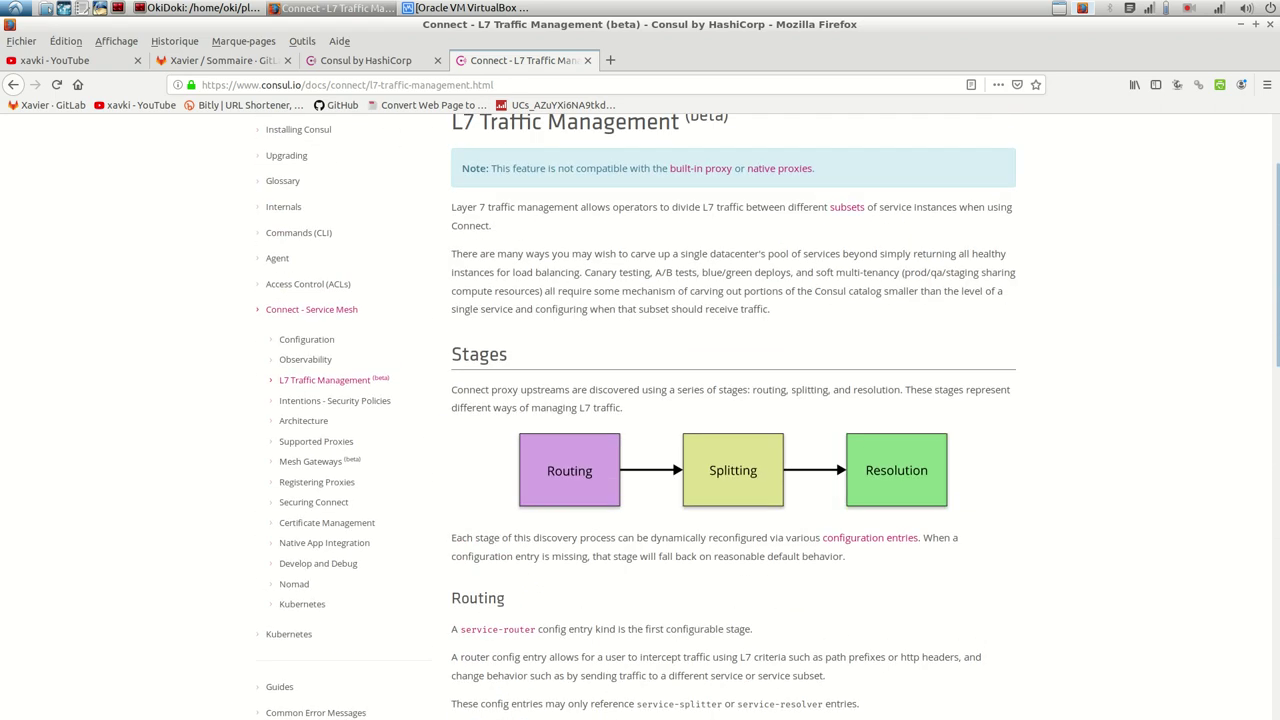
Open the Mesh Gateways documentation page and examine the diagram of the DC1 and DC2 gateways
left_click(310, 461)
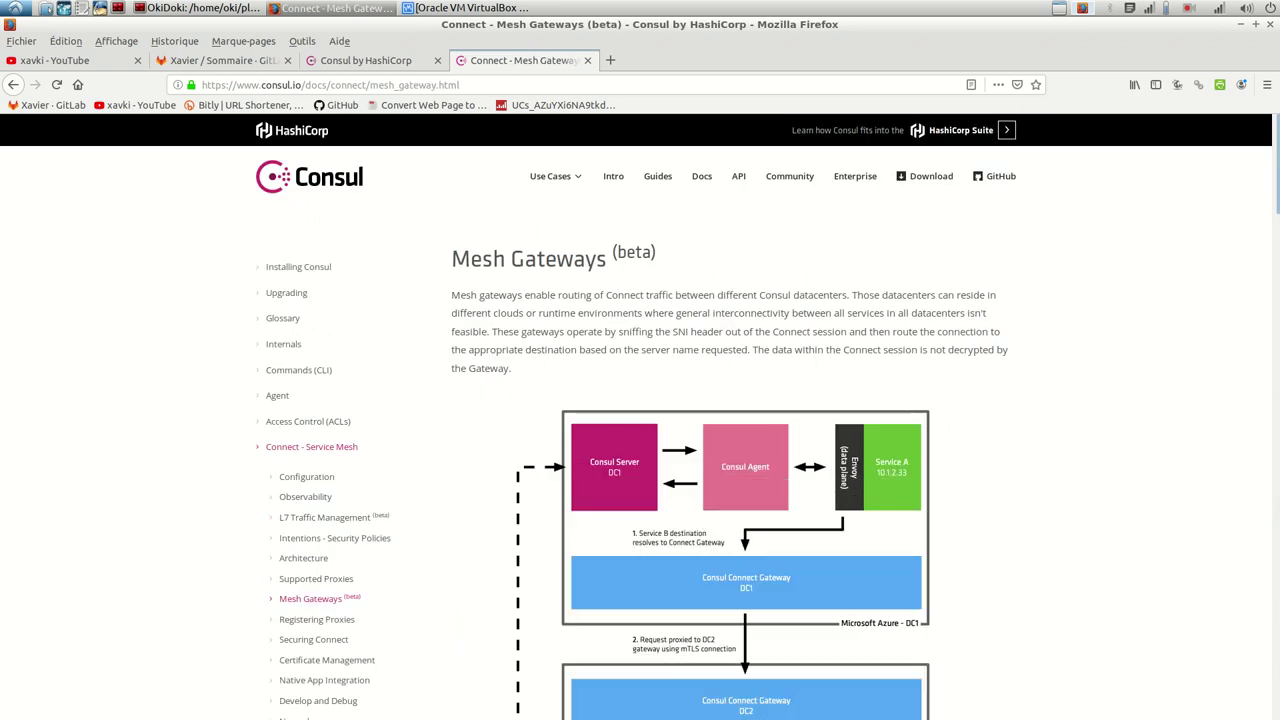
scroll(640, 417, "down", 3)
scroll(640, 417, "down", 2)
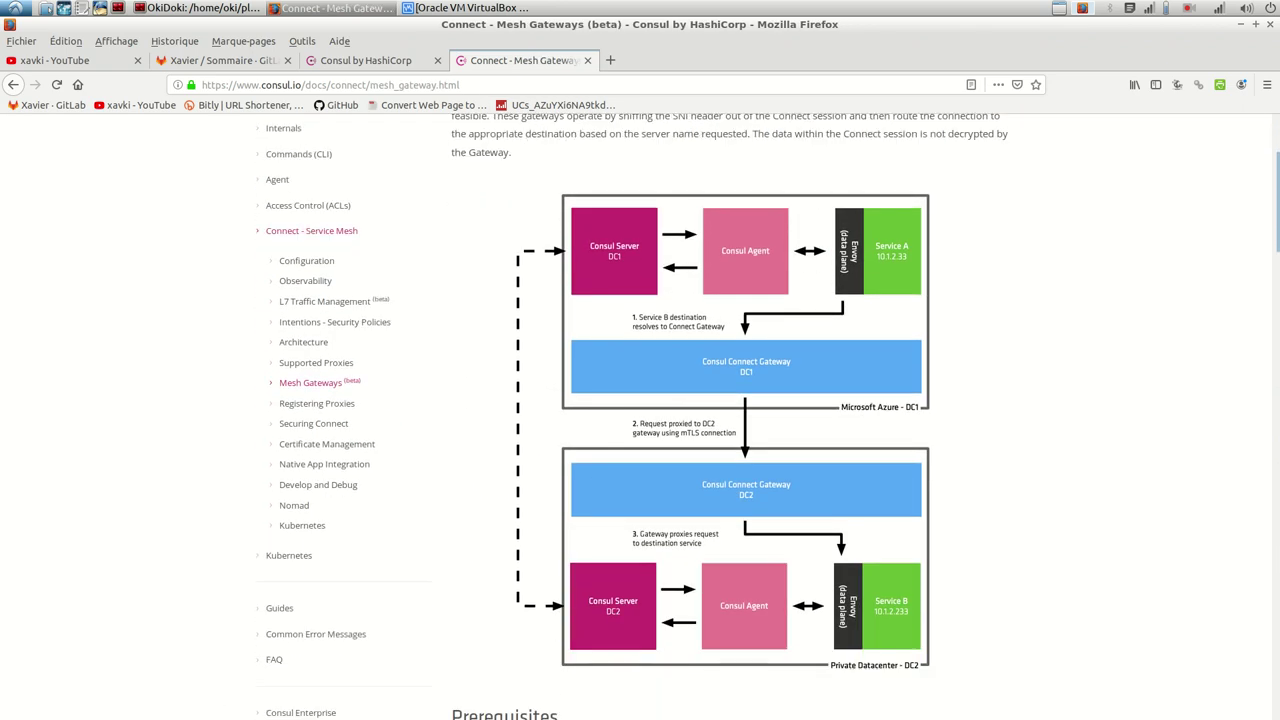
scroll(640, 421, "down", 2)
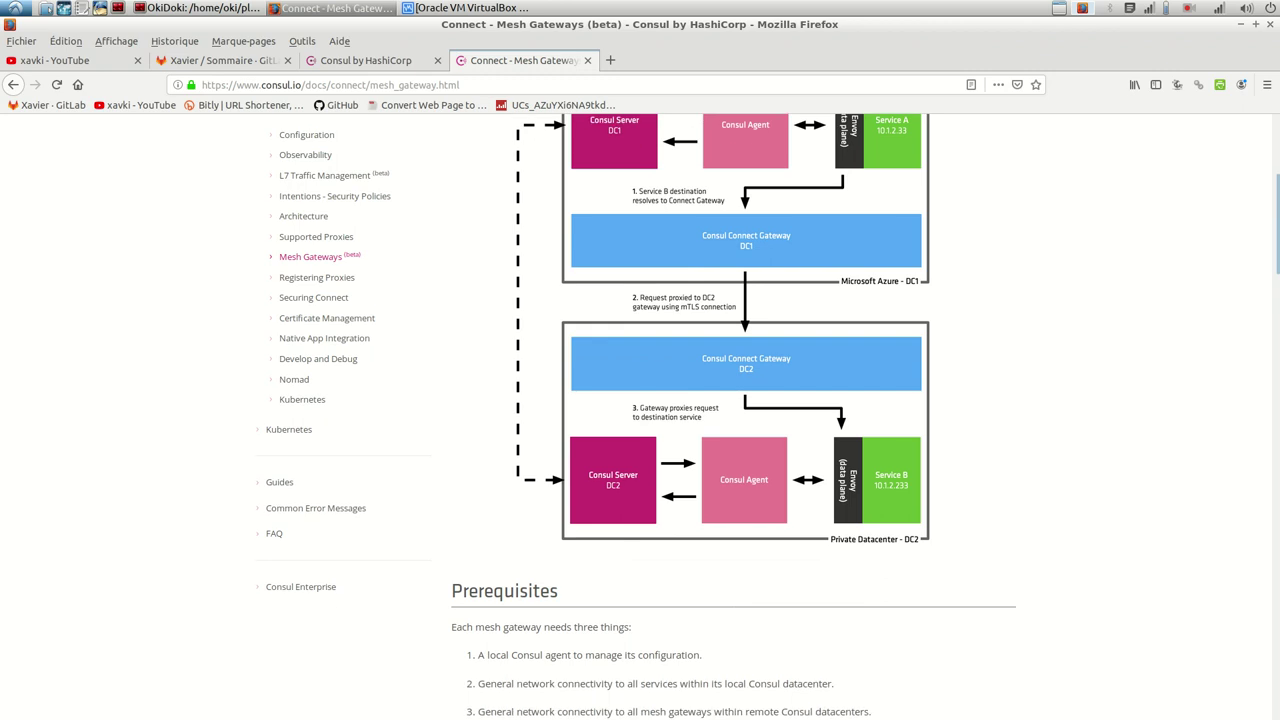
scroll(640, 417, "up", 2)
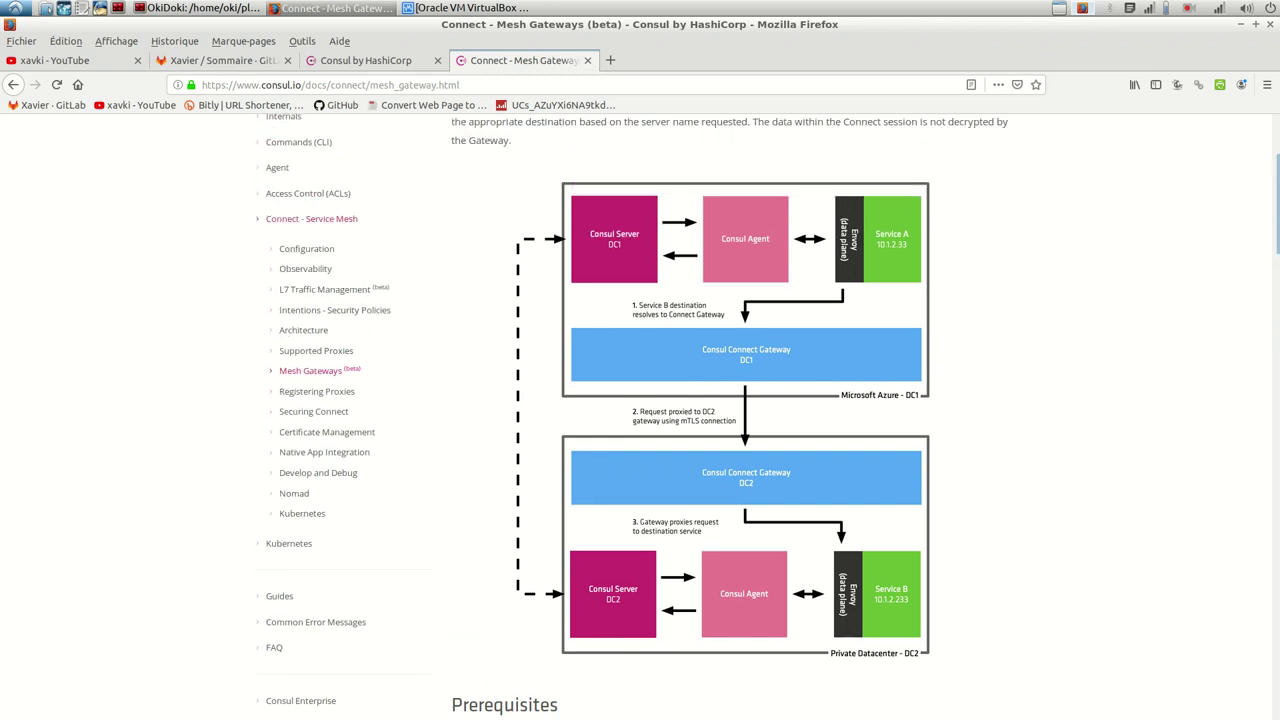
Open the Certificate Management page and read through its root certificate, CA configuration and rotation sections
left_click(327, 432)
scroll(640, 416, "down", 5)
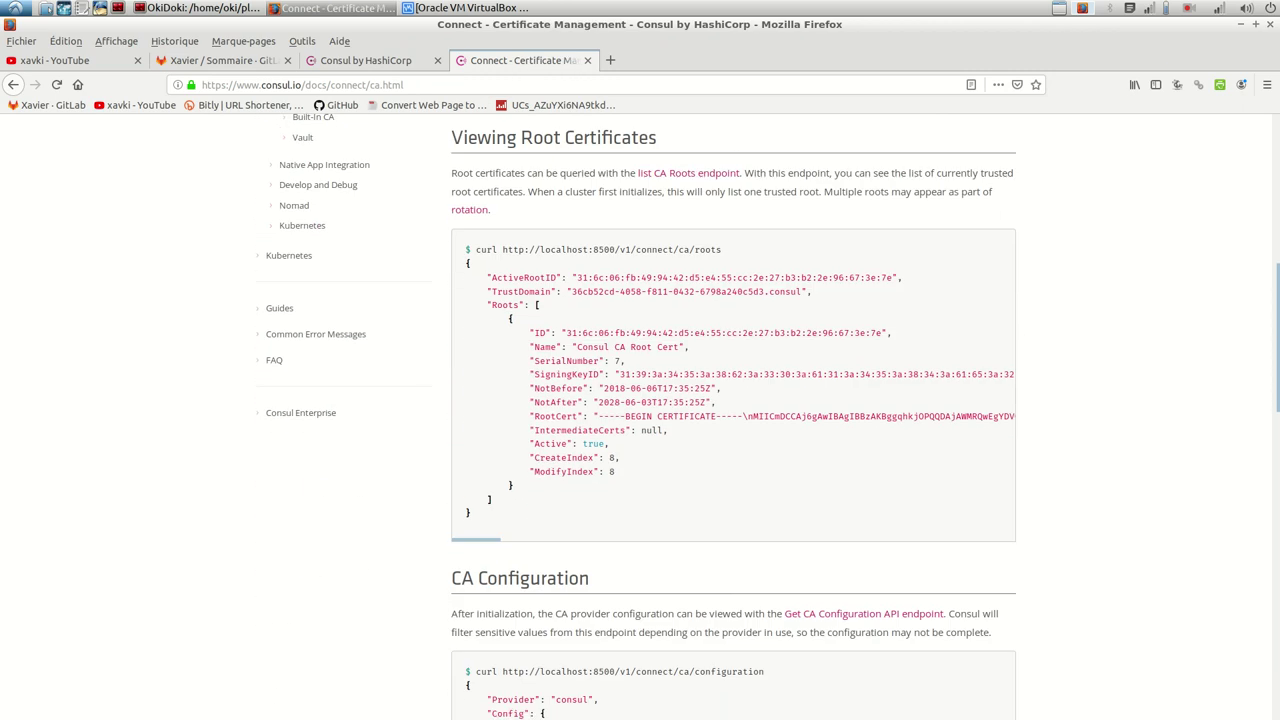
scroll(640, 416, "down", 5)
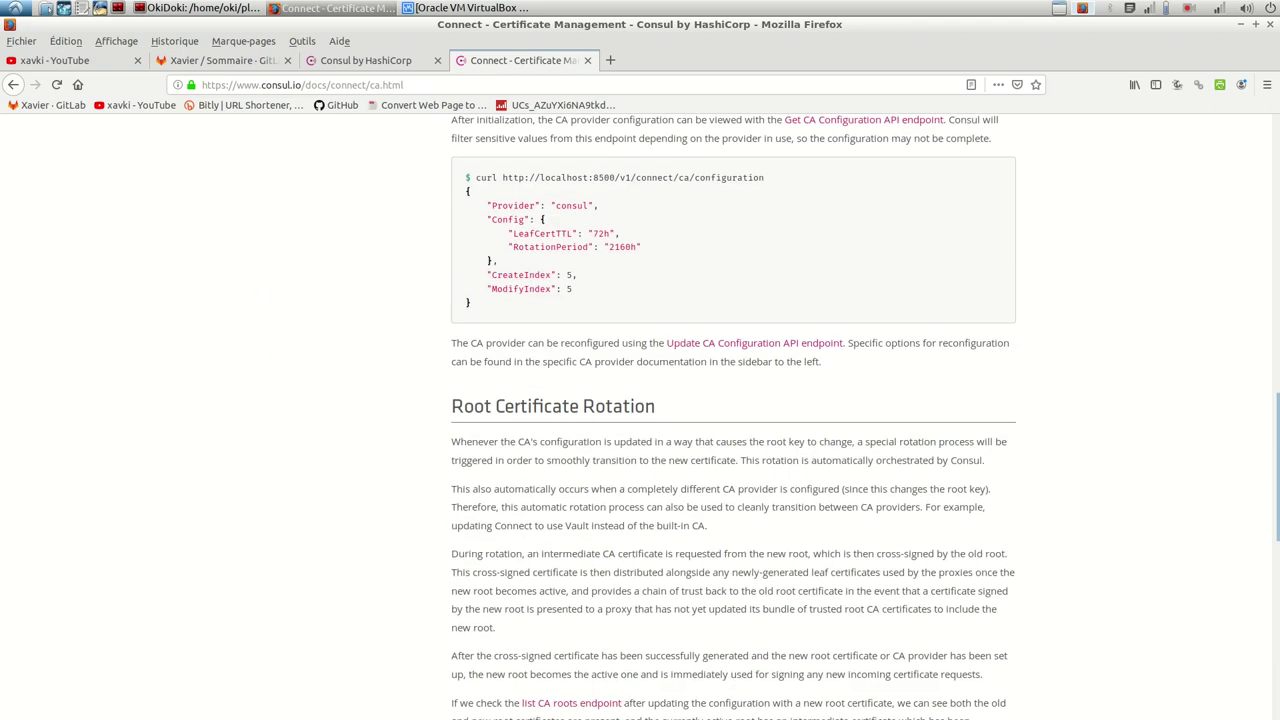
scroll(733, 417, "up", 1)
Switch to the terminal, restore the split view and close the old root@myapp1 pane
left_click(200, 8)
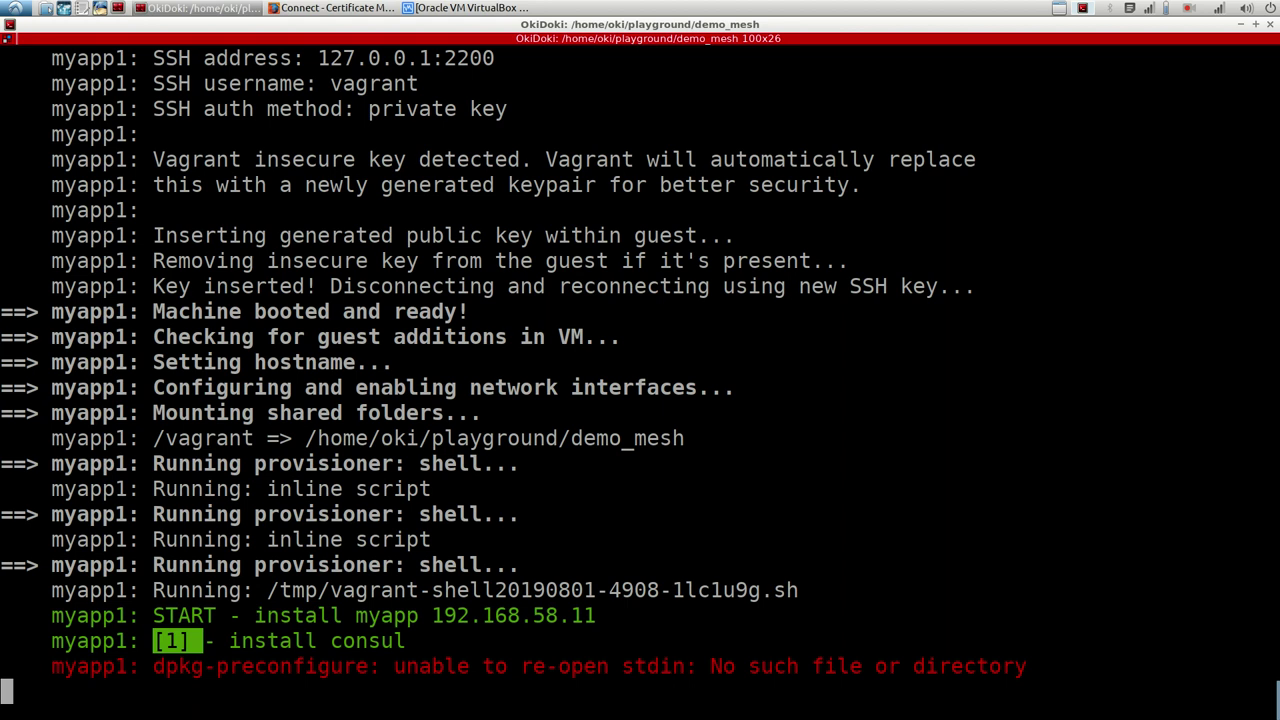
key("ctrl+shift+x")
left_click(733, 304)
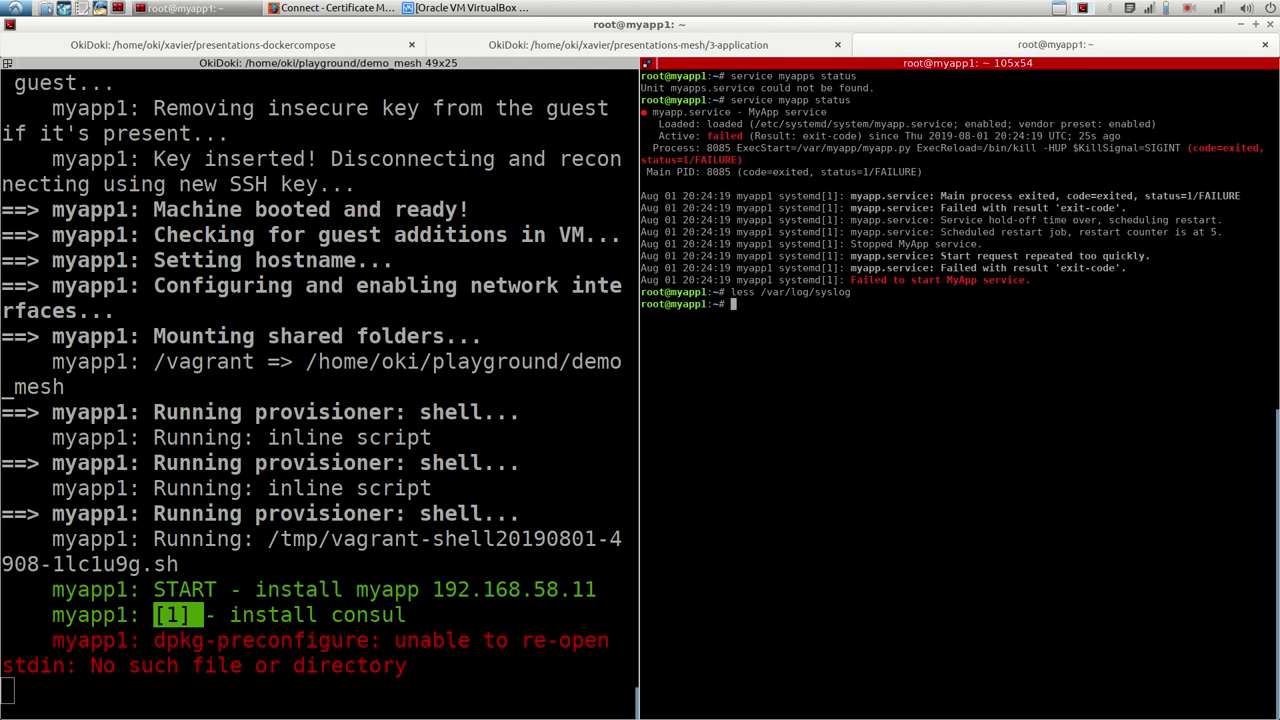
key("alt+Left")
key("ctrl+shift+x")
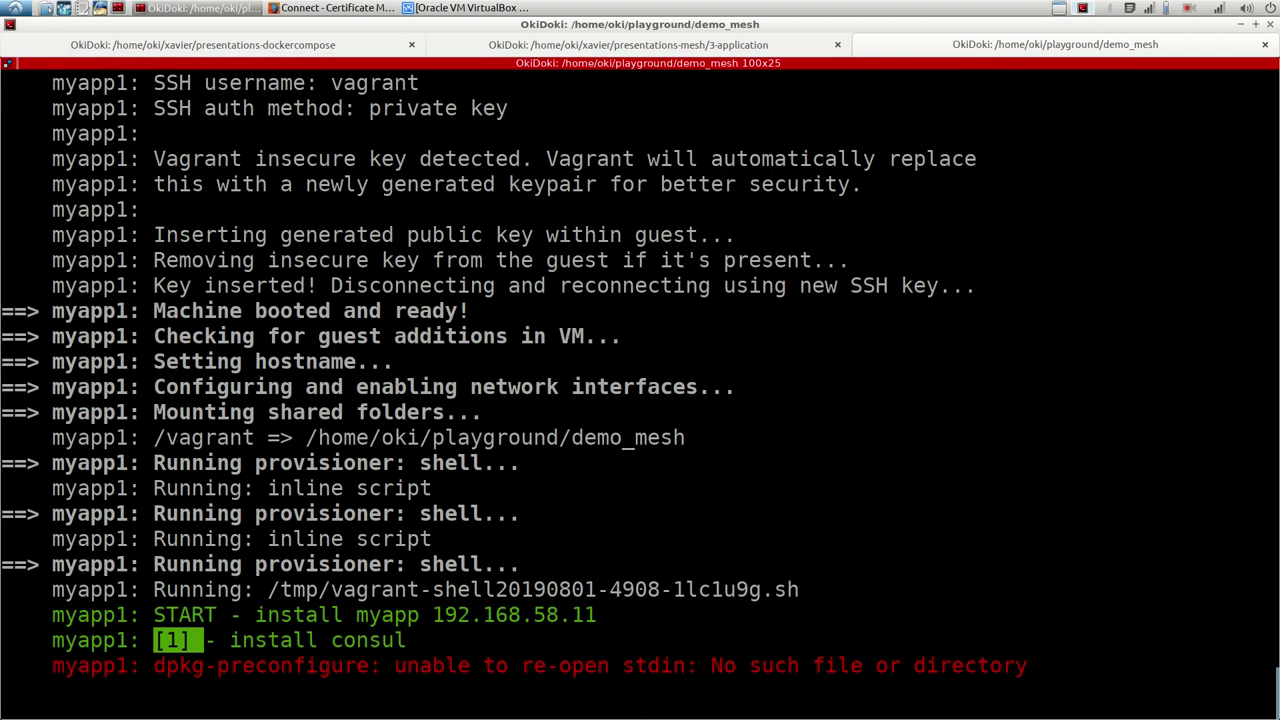
key("ctrl+shift+e")
type("ssh vagrant@192.168.58.11")
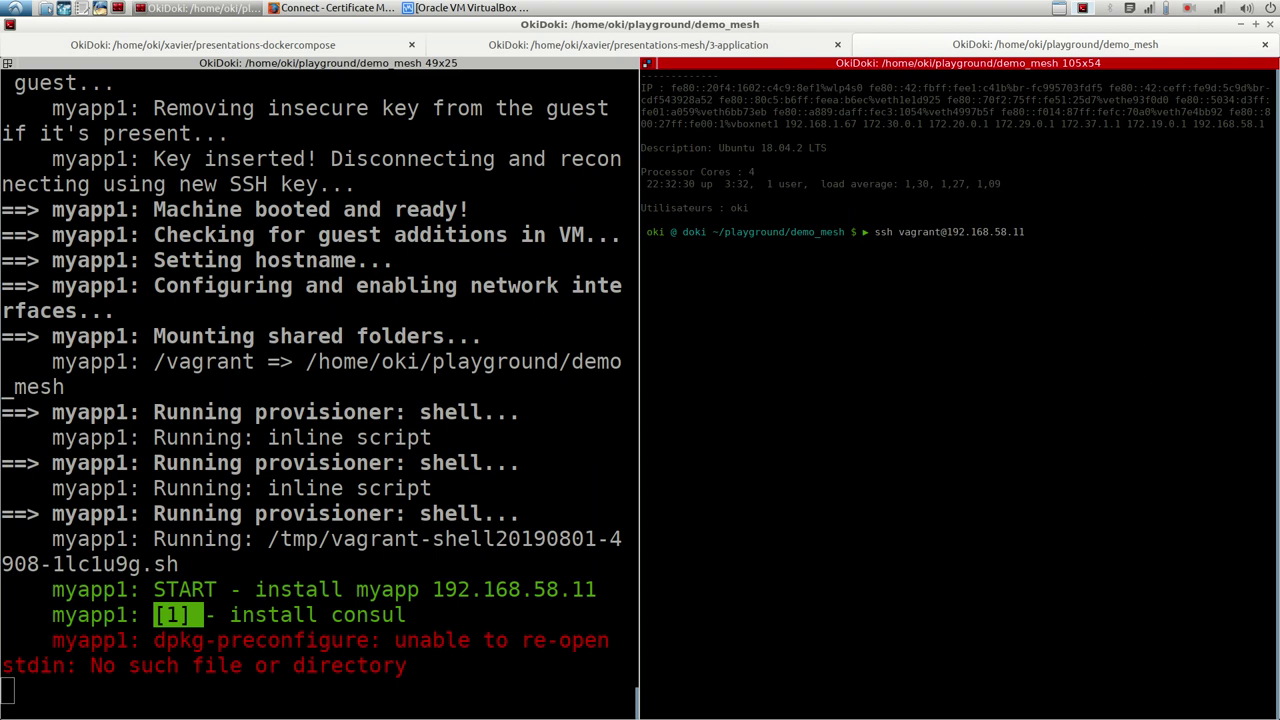
key("Return")
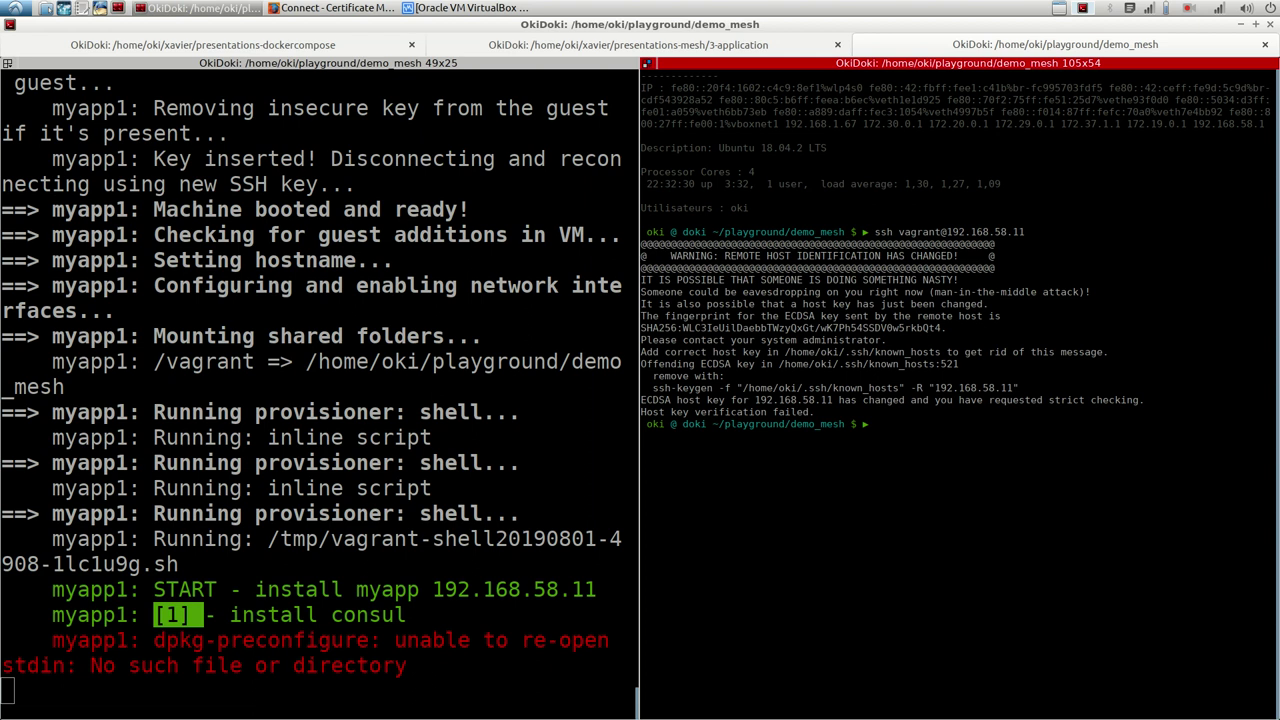
Run the suggested ssh-keygen command to remove the 192.168.58.11 host key from the known_hosts file
left_click_drag(643, 388, 1020, 388)
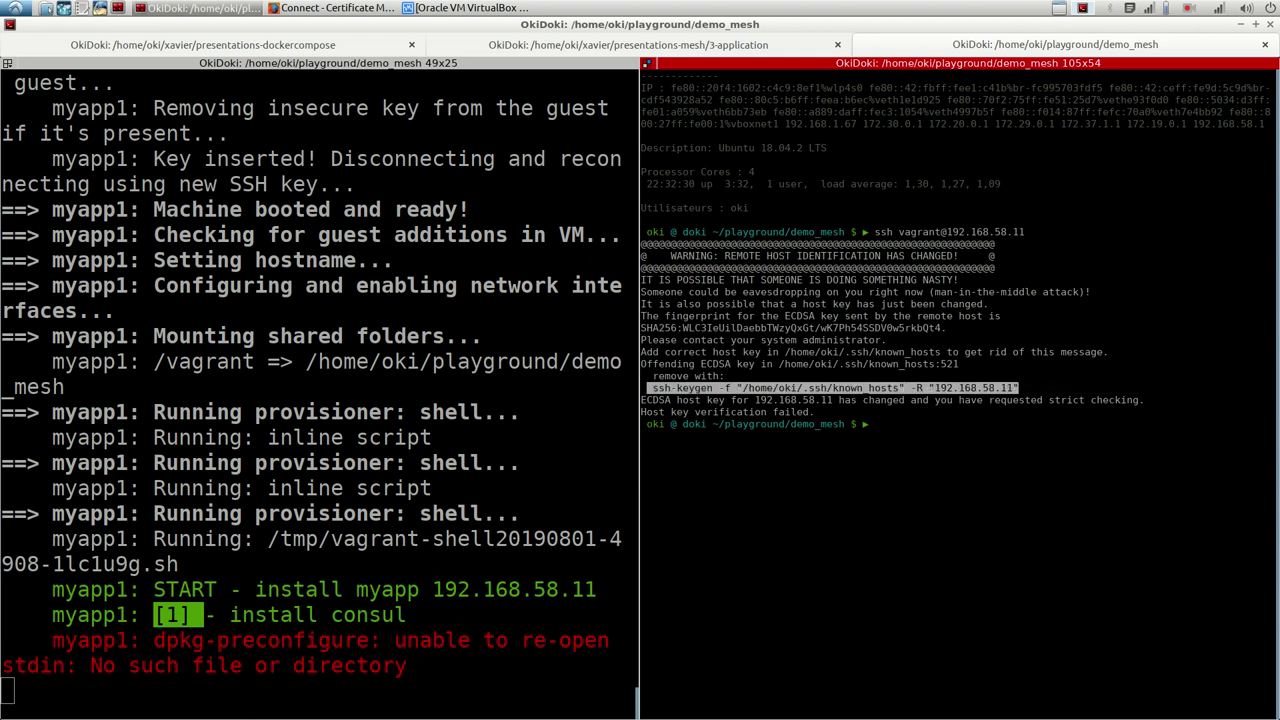
key("shift+Insert")
key("Return")
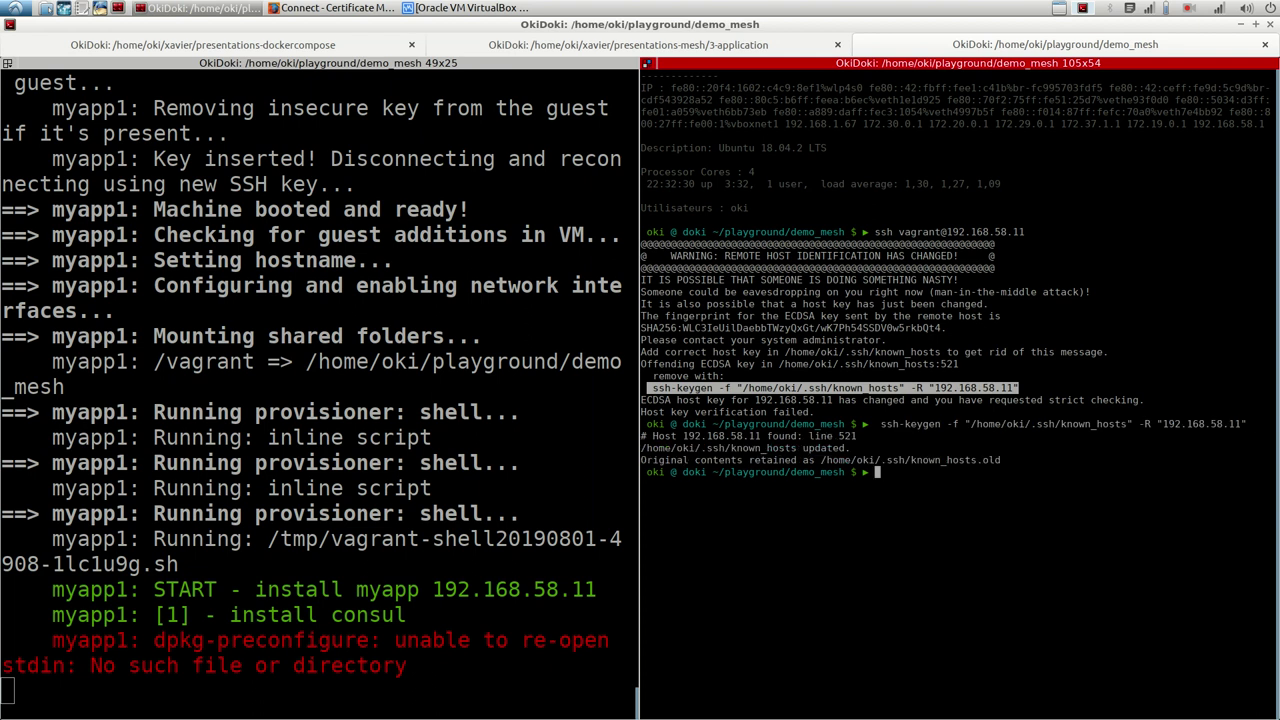
key("Up")
key("Up")
key("Return")
type("yes")
key("Return")
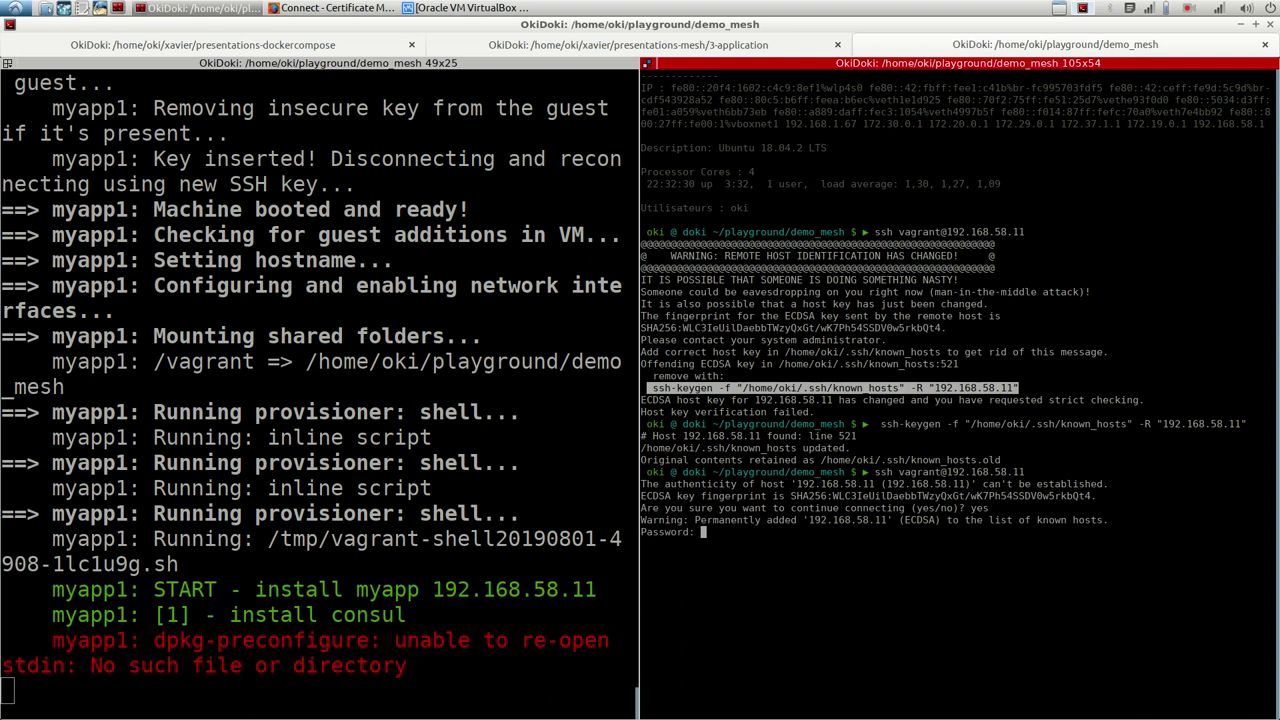
key("Return")
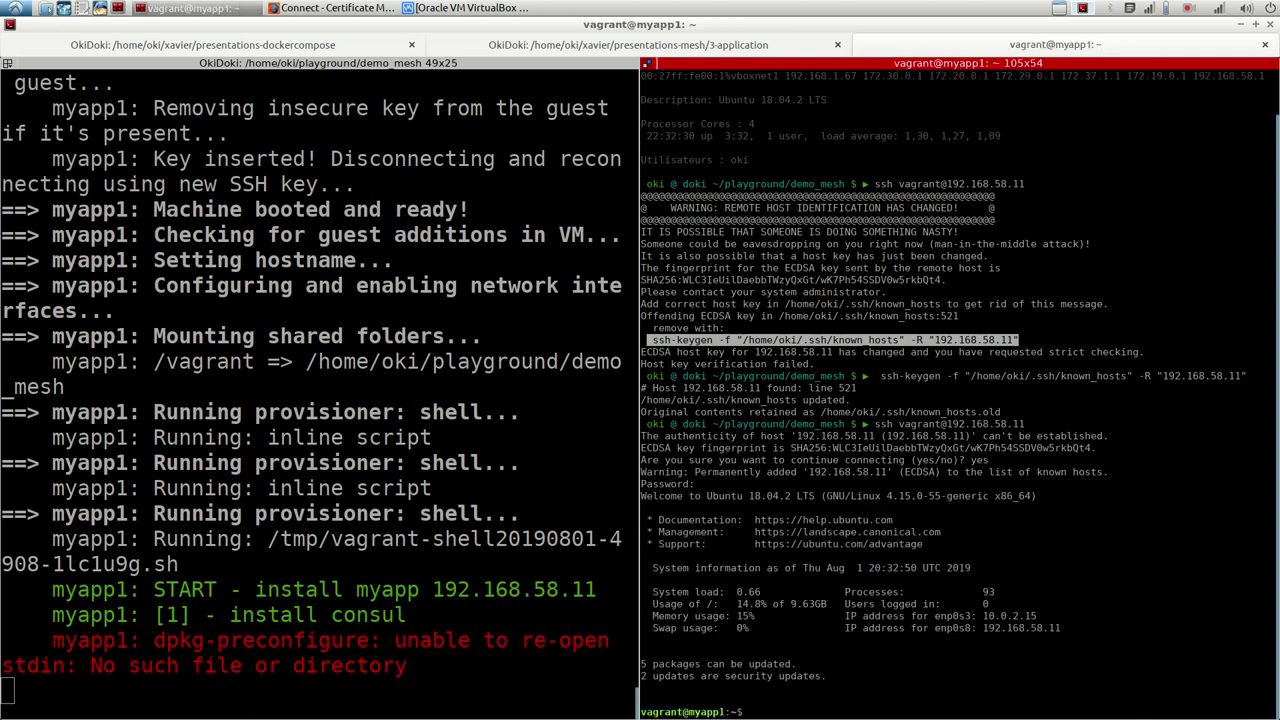
Enlarge the text in the myapp1 pane, start a root shell with sudo -s, and clear the screen
key("ctrl+plus")
key("ctrl+plus")
key("ctrl+plus")
key("ctrl+plus")
type("sudo -s")
key("Return")
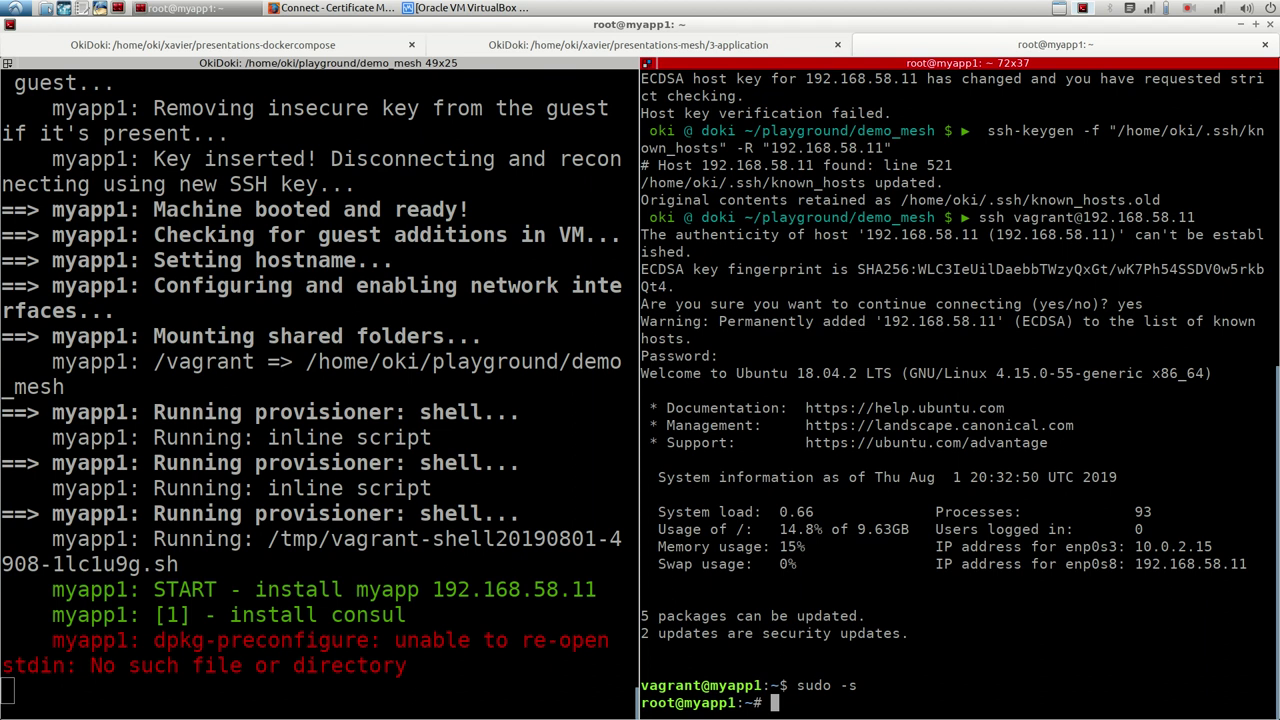
key("ctrl+l")
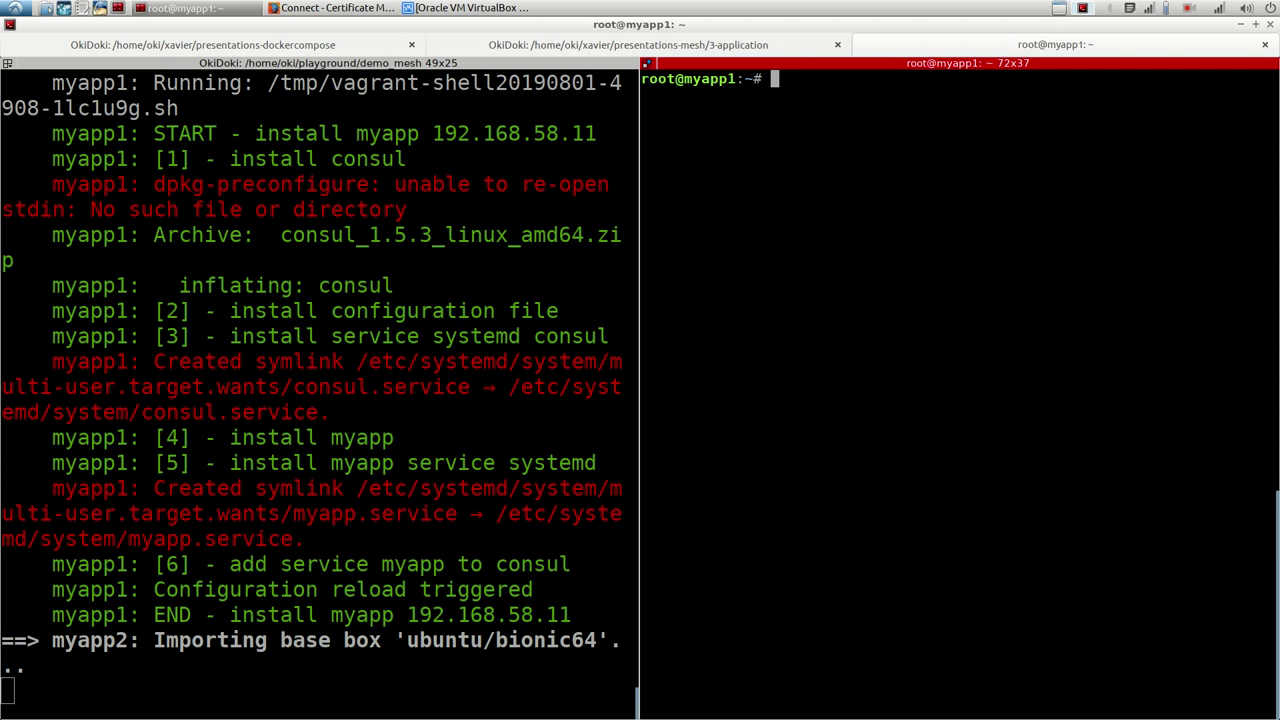
Check the service with service myapp status, then maximize the myapp1 pane and clear it
type("service myapp st")
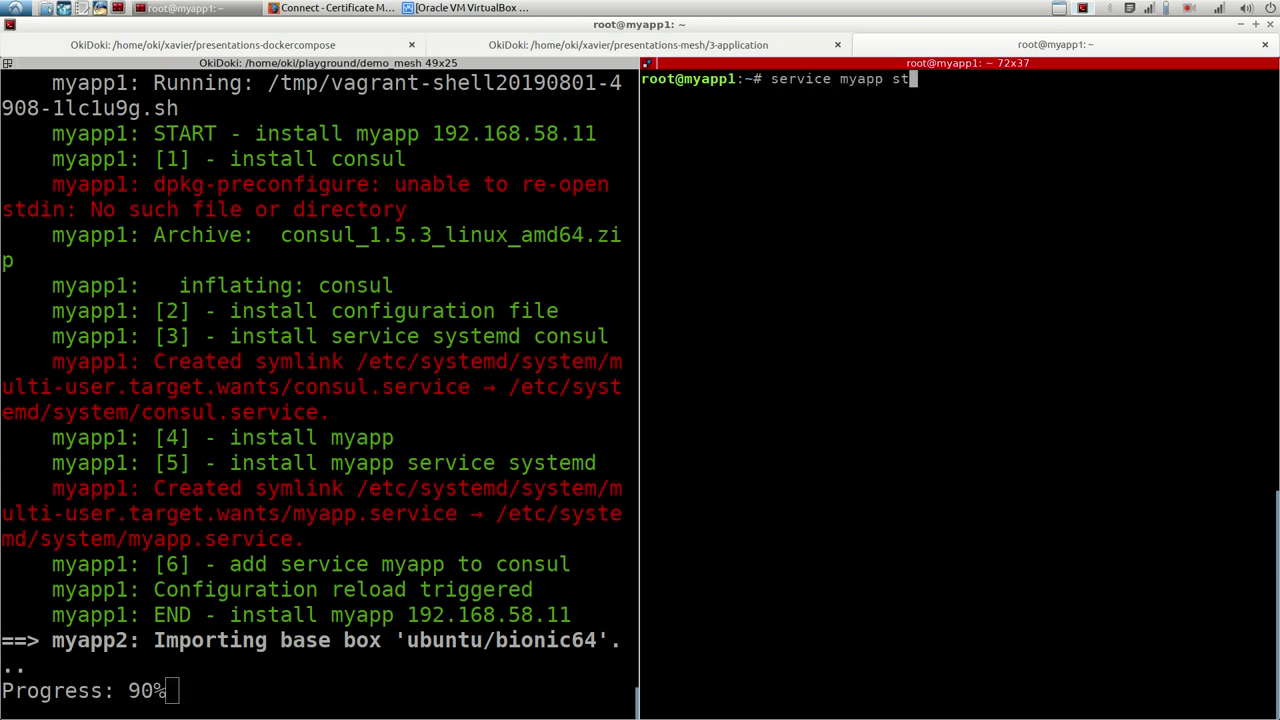
type("atus")
key("Return")
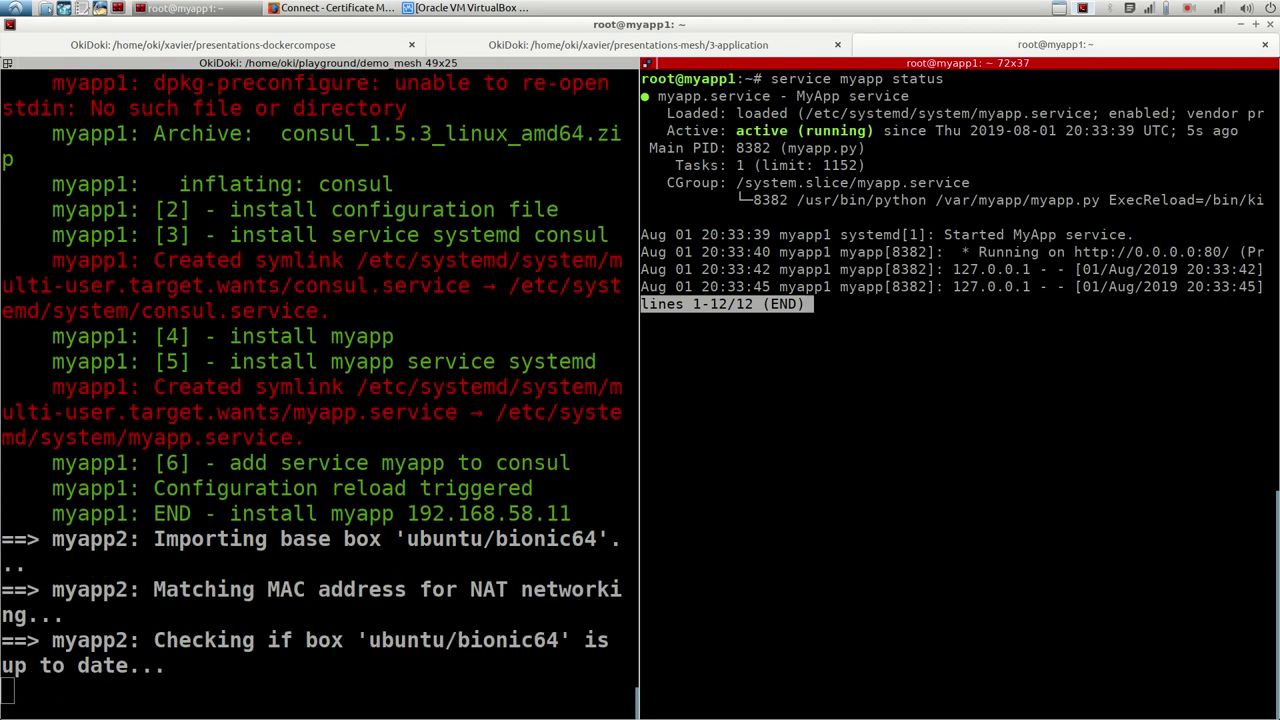
key("q")
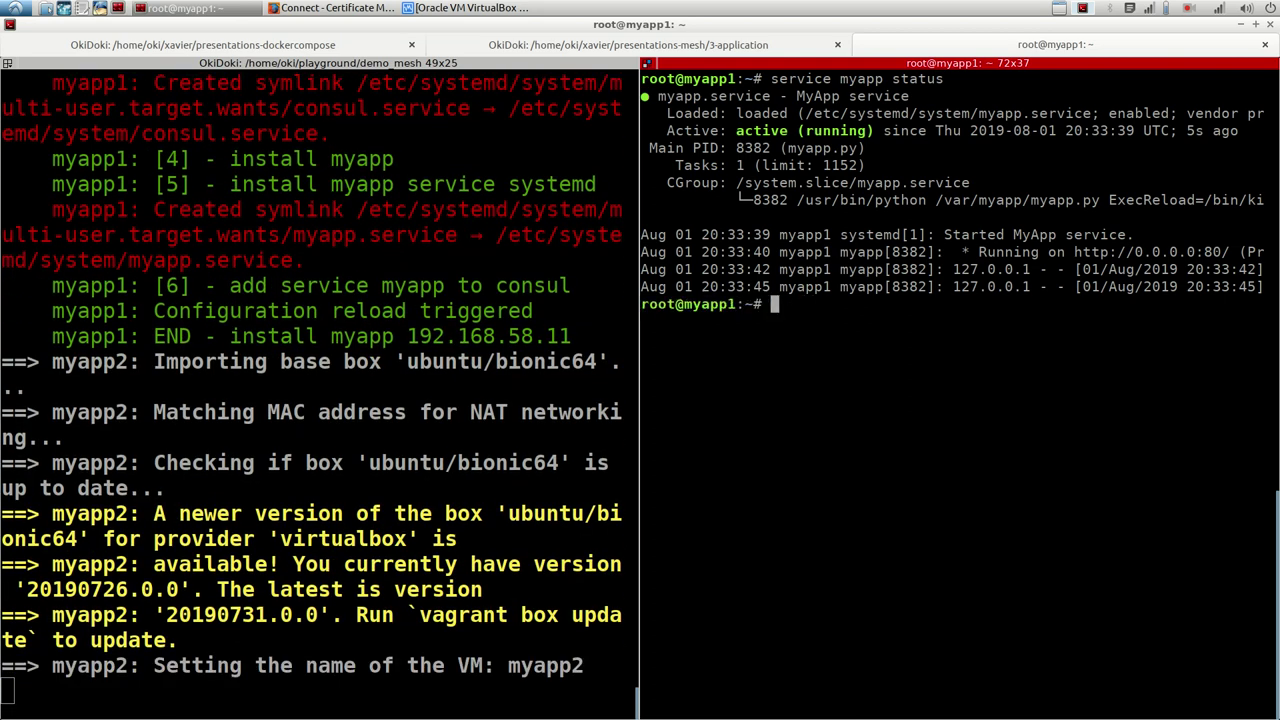
key("ctrl+shift+z")
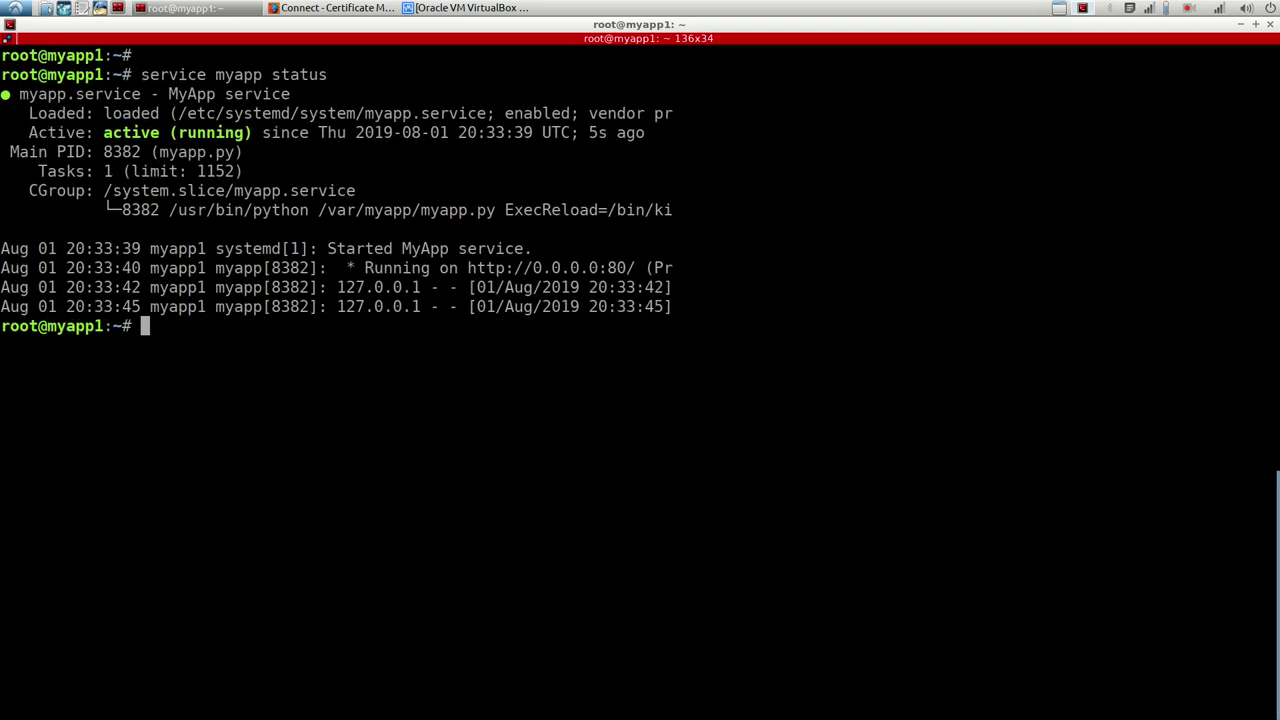
key("ctrl+l")
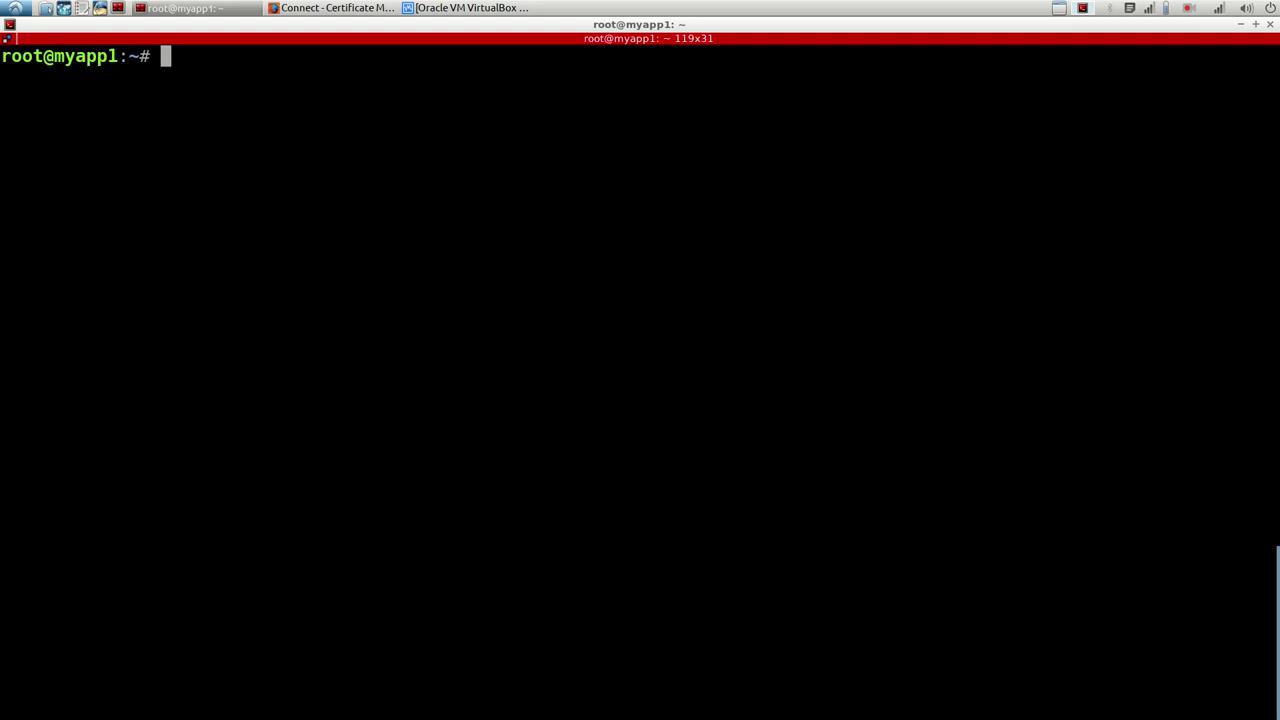
Switch to Firefox and examine the myapp instance's node and service checks, including the HTTP output, in the Consul UI
key("alt+Tab")
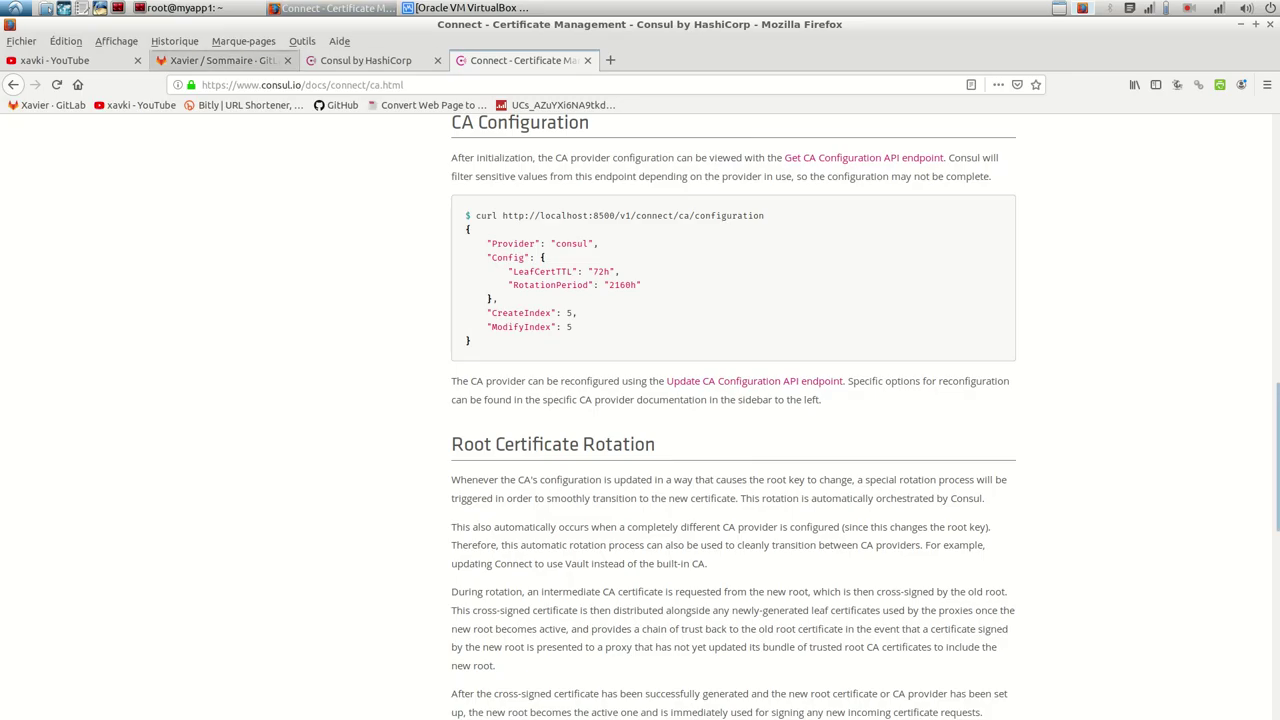
key("ctrl+Page_Up")
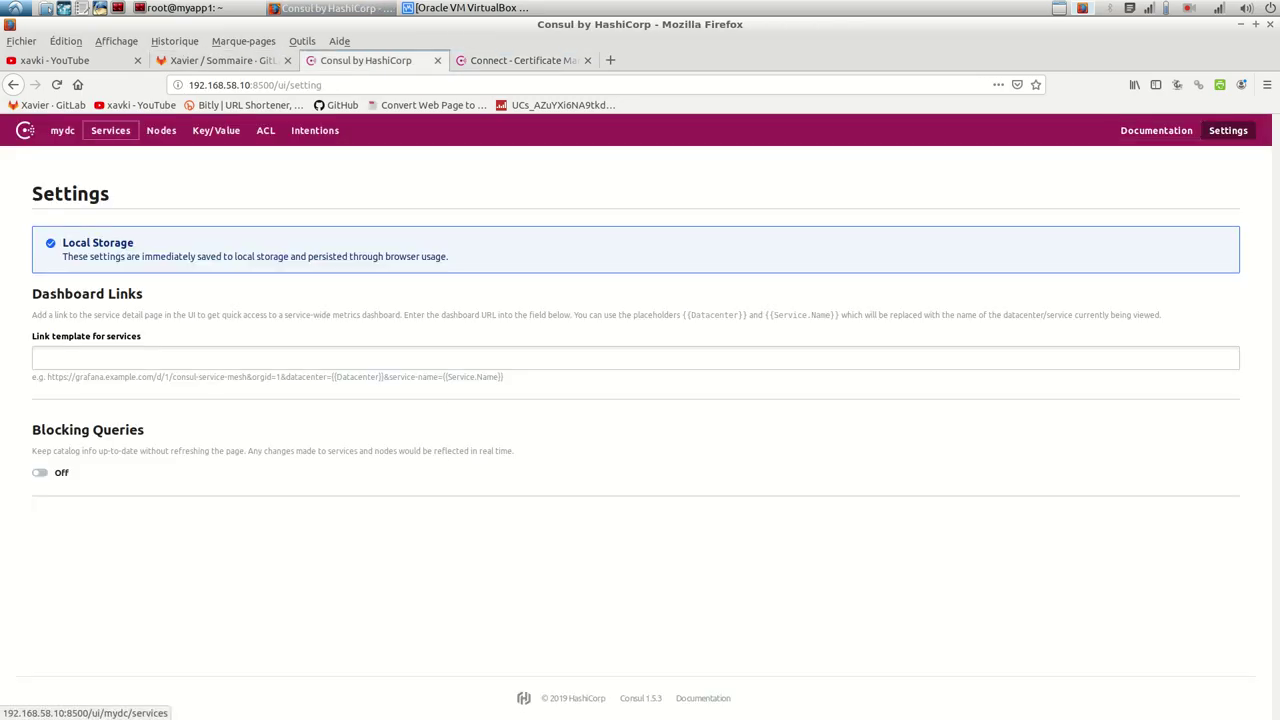
left_click(110, 130)
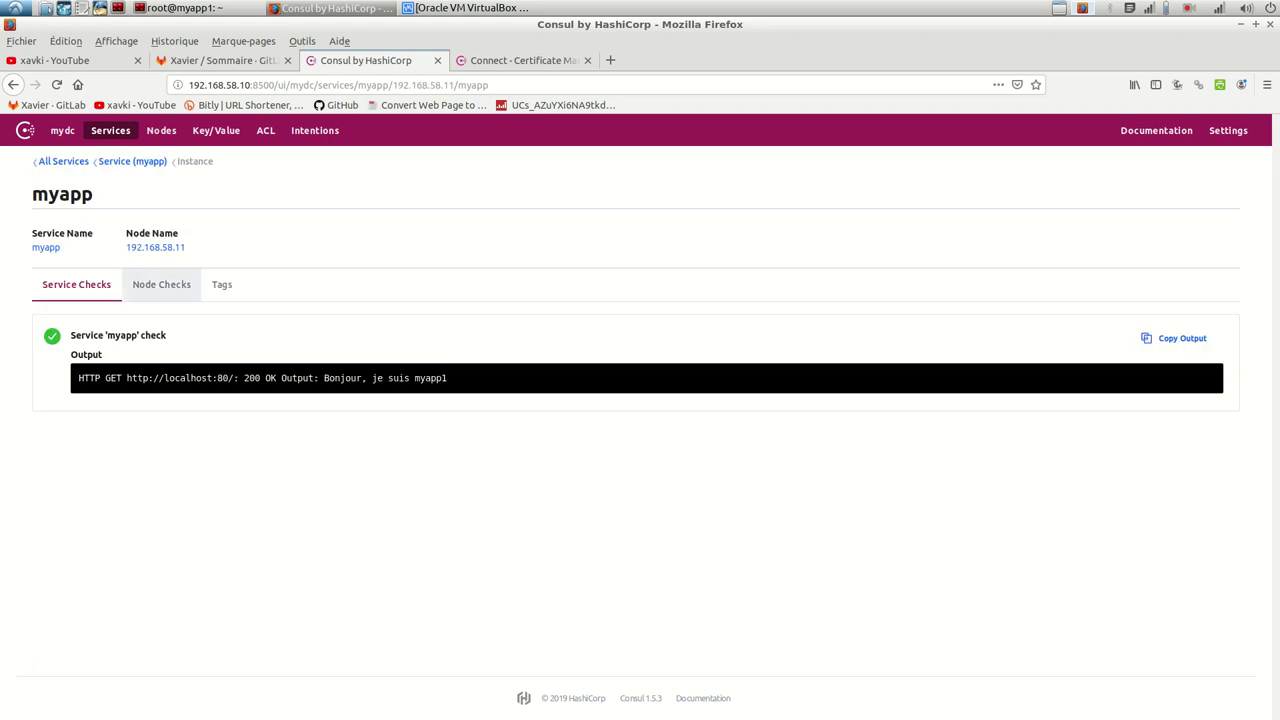
key("alt+Left")
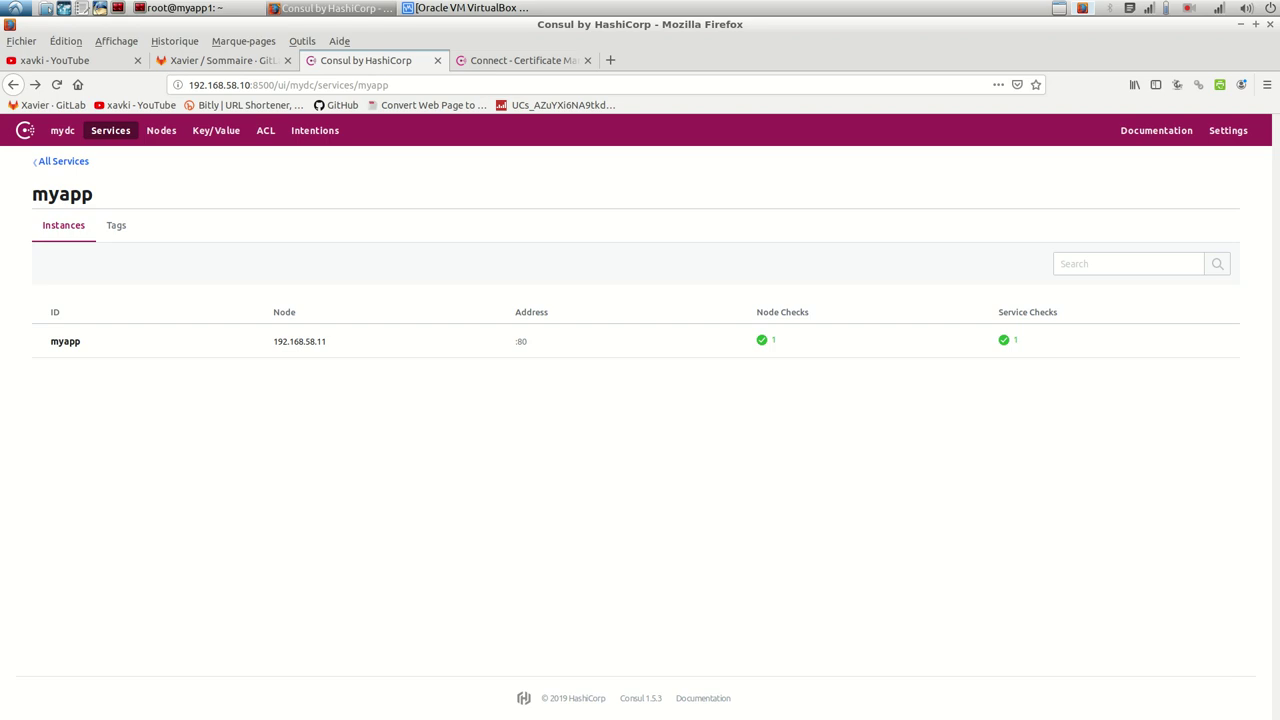
triple_click(782, 312)
left_click(782, 312)
left_click(65, 341)
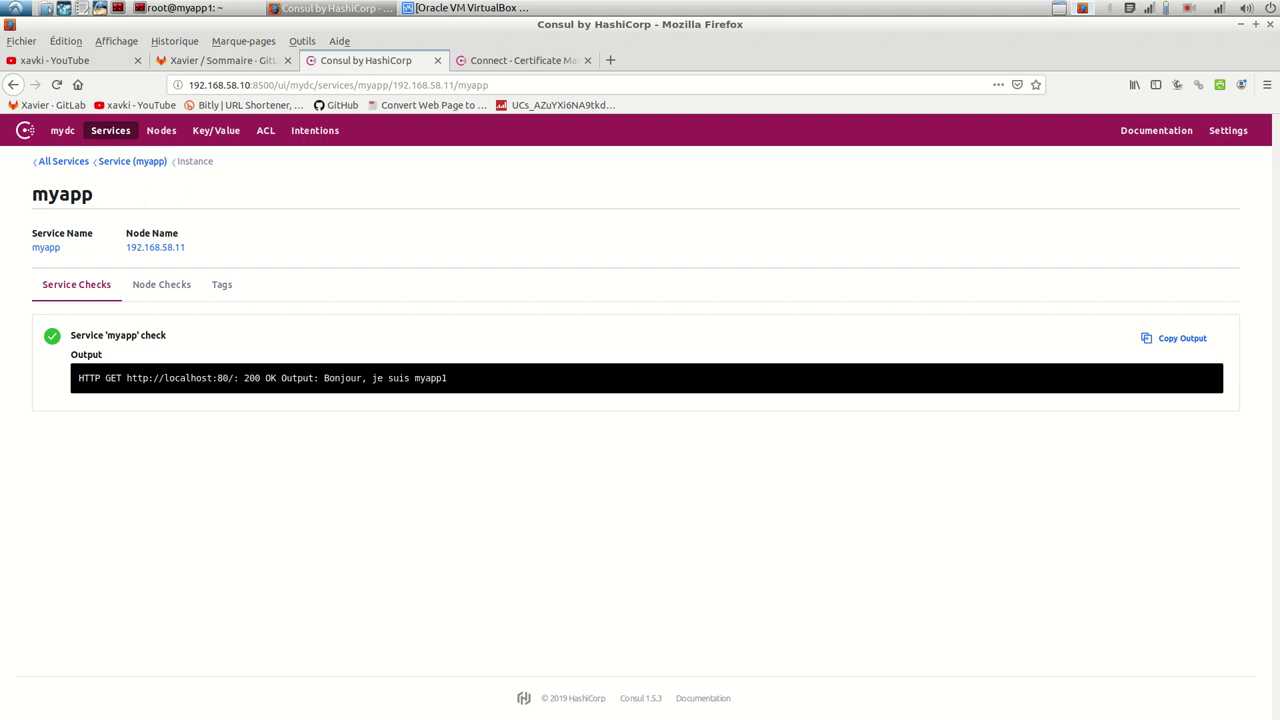
left_click_drag(121, 378, 346, 378)
left_click_drag(424, 378, 324, 378)
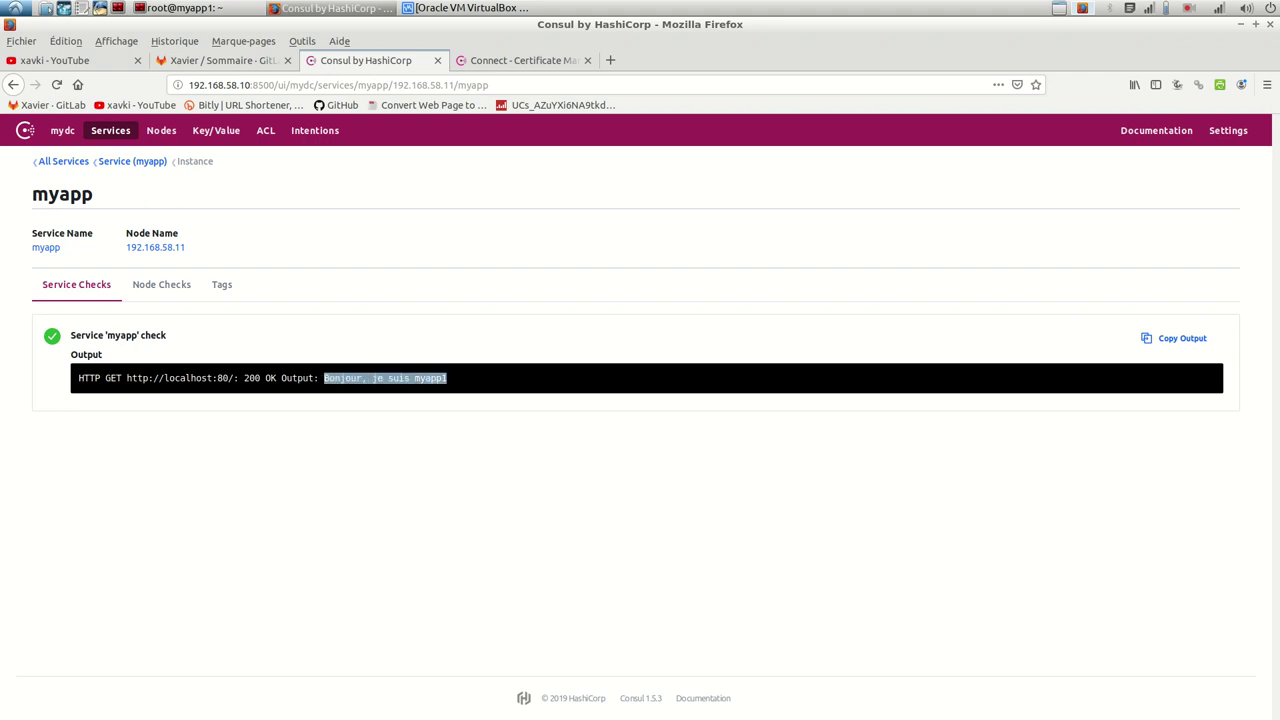
Switch to the terminal, restore the split view, and add a cleared local pane with larger text below myapp1
key("alt+Tab")
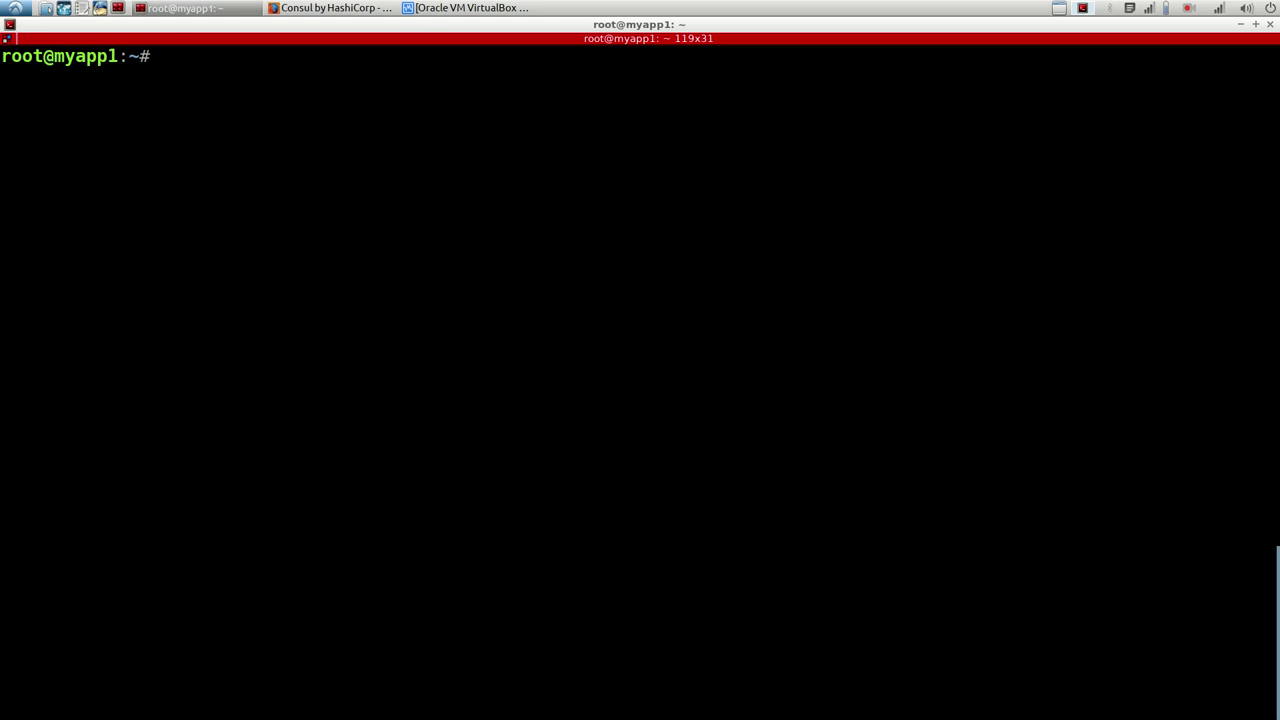
key("ctrl+shift+x")
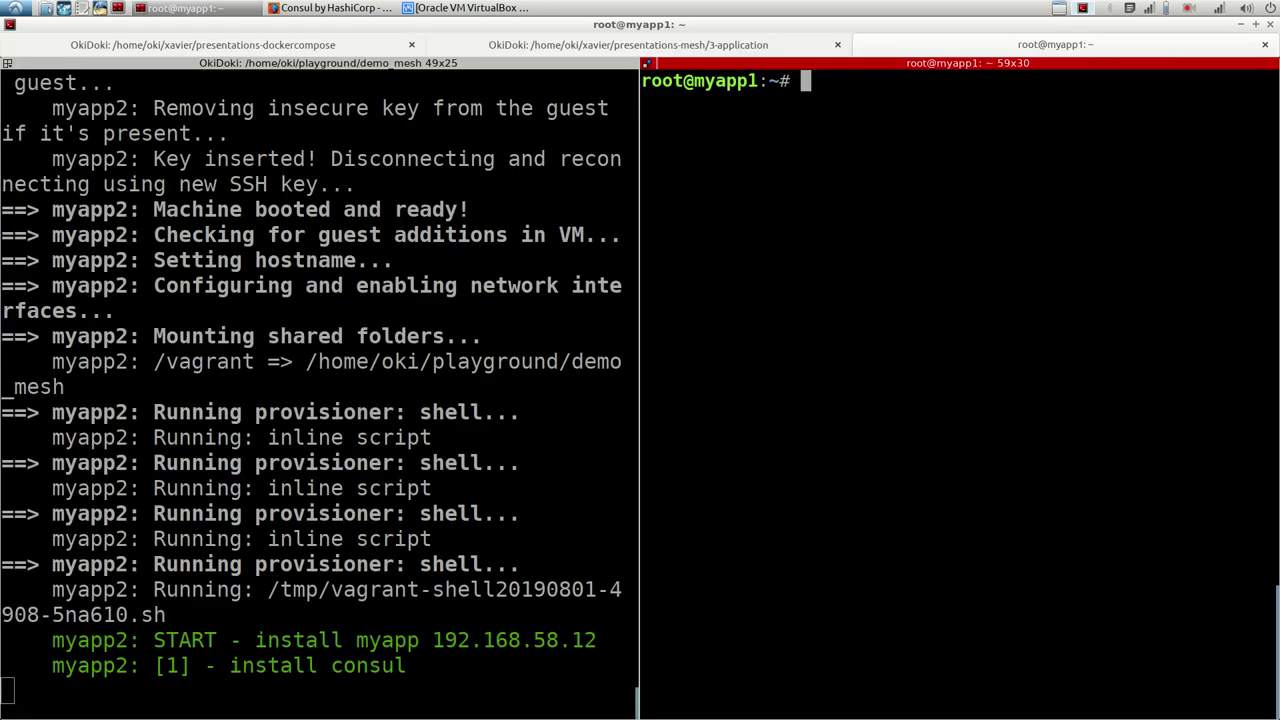
key("ctrl+shift+o")
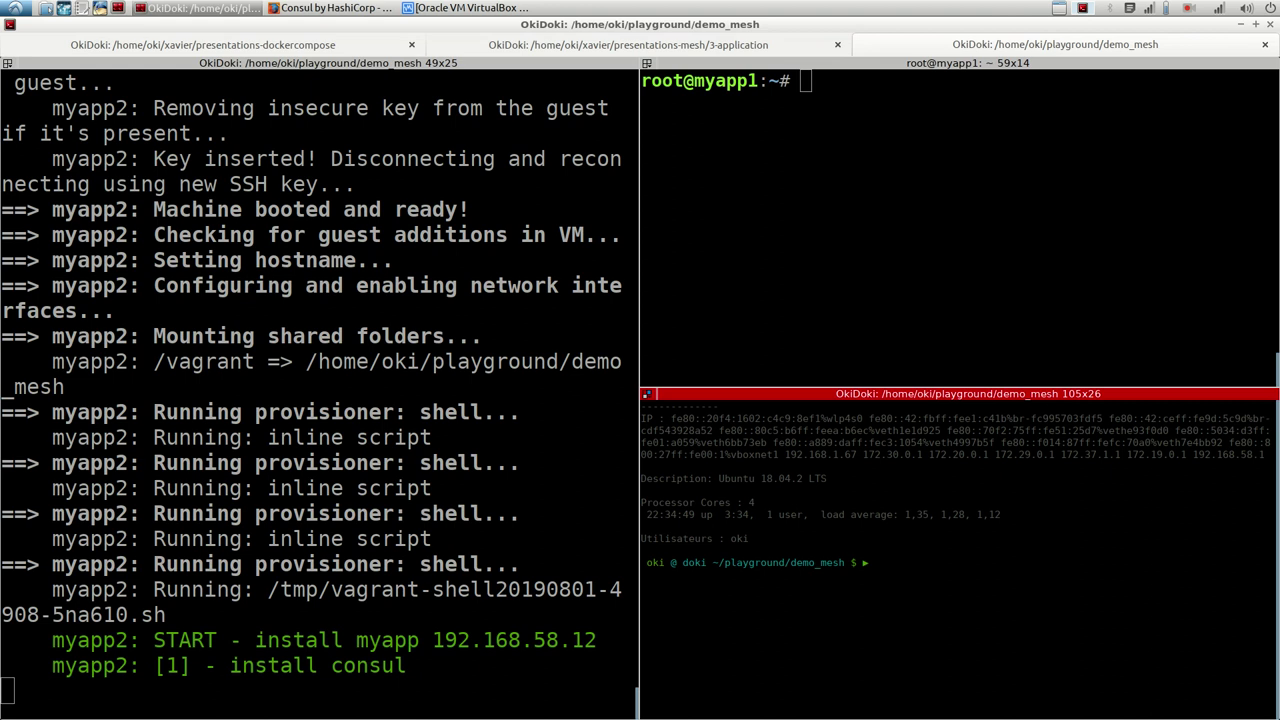
key("ctrl+l")
key("ctrl+plus")
key("ctrl+plus")
key("ctrl+plus")
key("ctrl+plus")
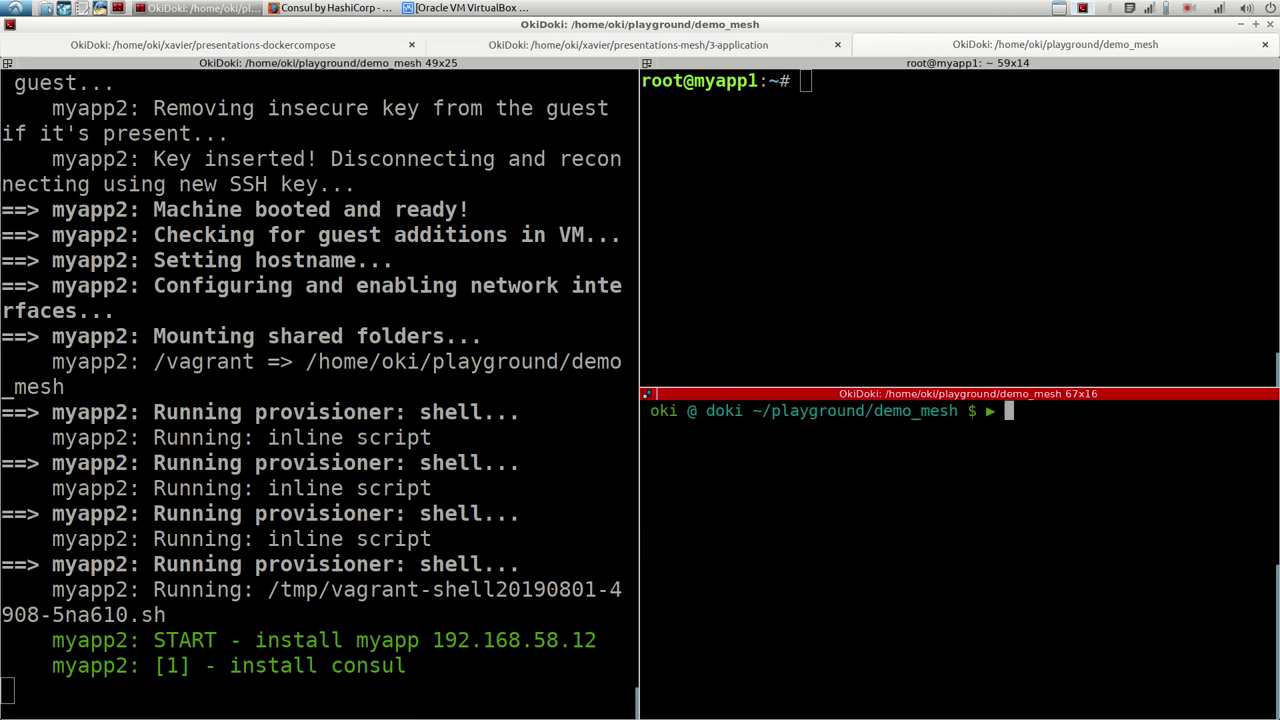
Query myapp1 three times with curl 192.168.58.11:80 from the local pane
type("curl ")
type("192")
type(".169")
key("BackSpace")
type("8")
type(".")
type("58.")
type("12")
key("BackSpace")
type("1:80")
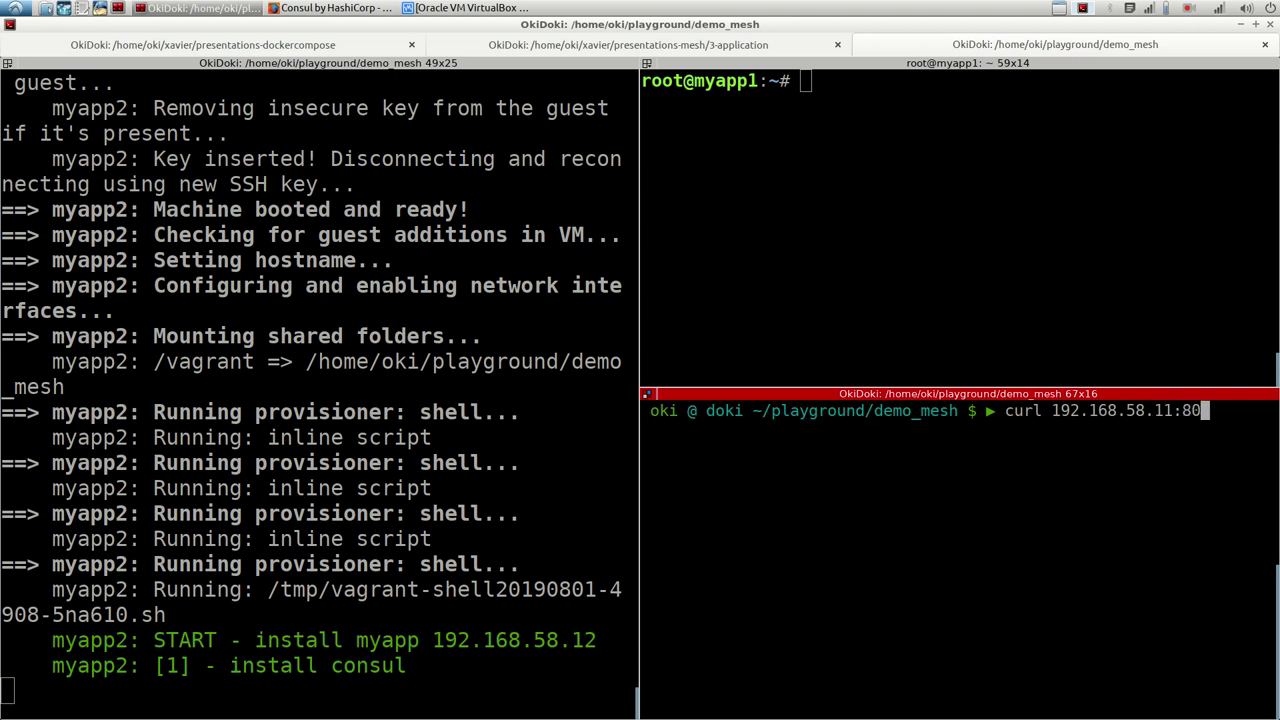
key("Return")
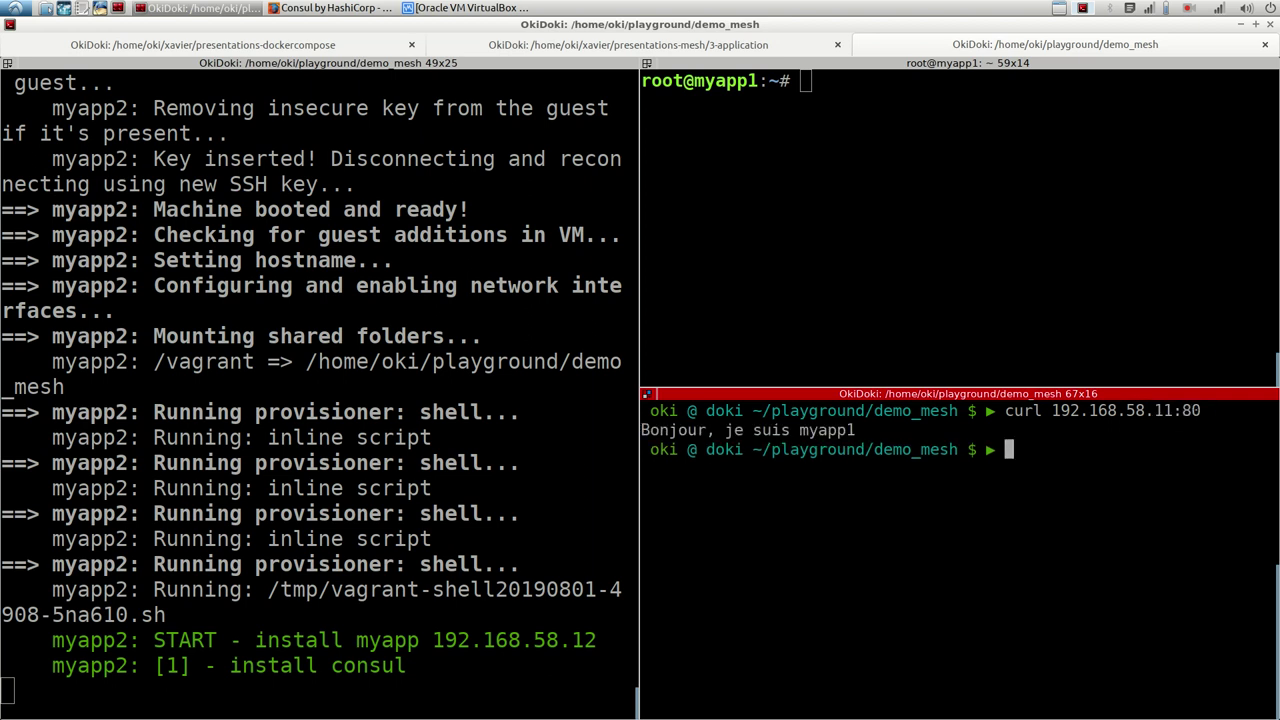
key("Up")
key("Return")
key("Up")
key("Return")
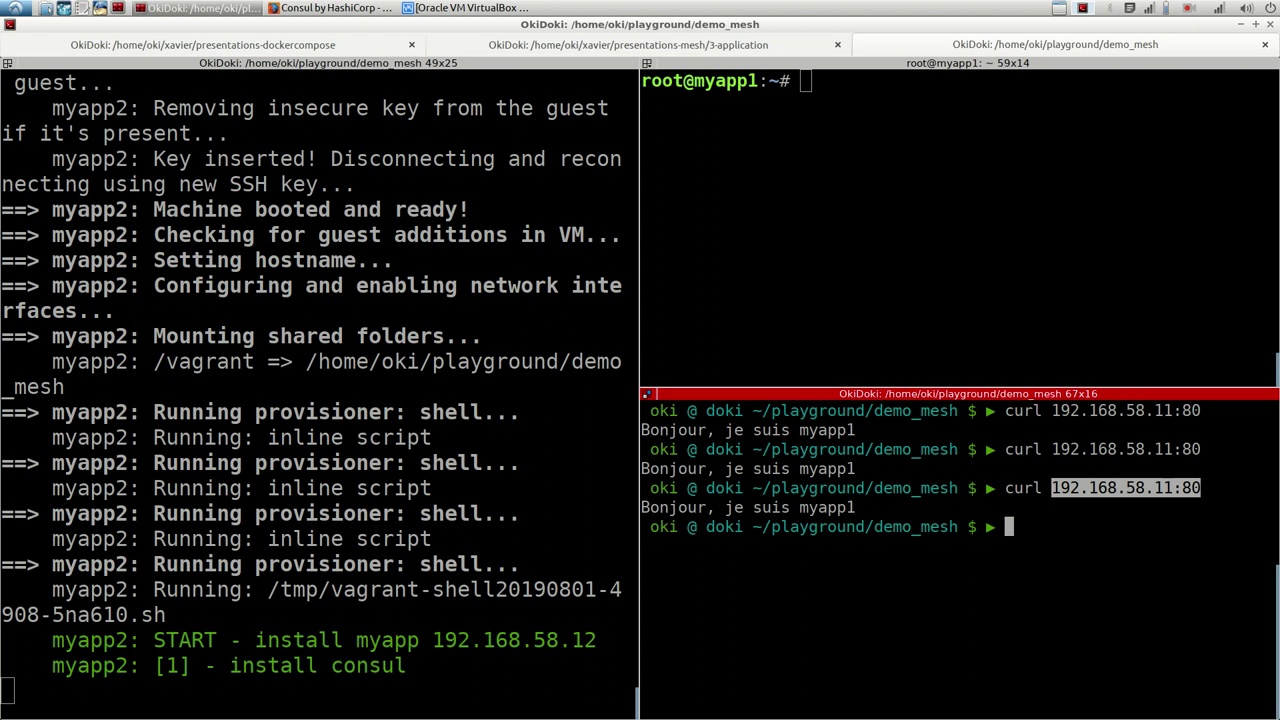
Switch to Firefox and open a new empty browser tab
key("ctrl+c")
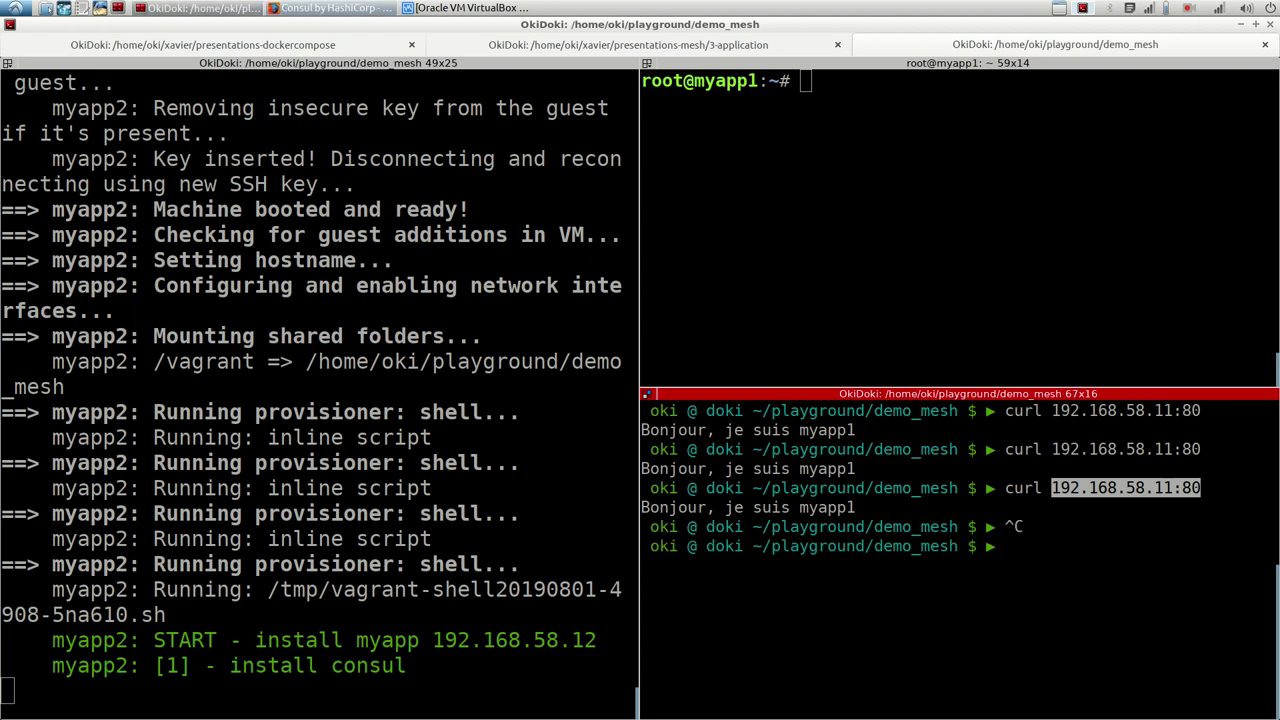
key("alt+Tab")
key("ctrl+t")
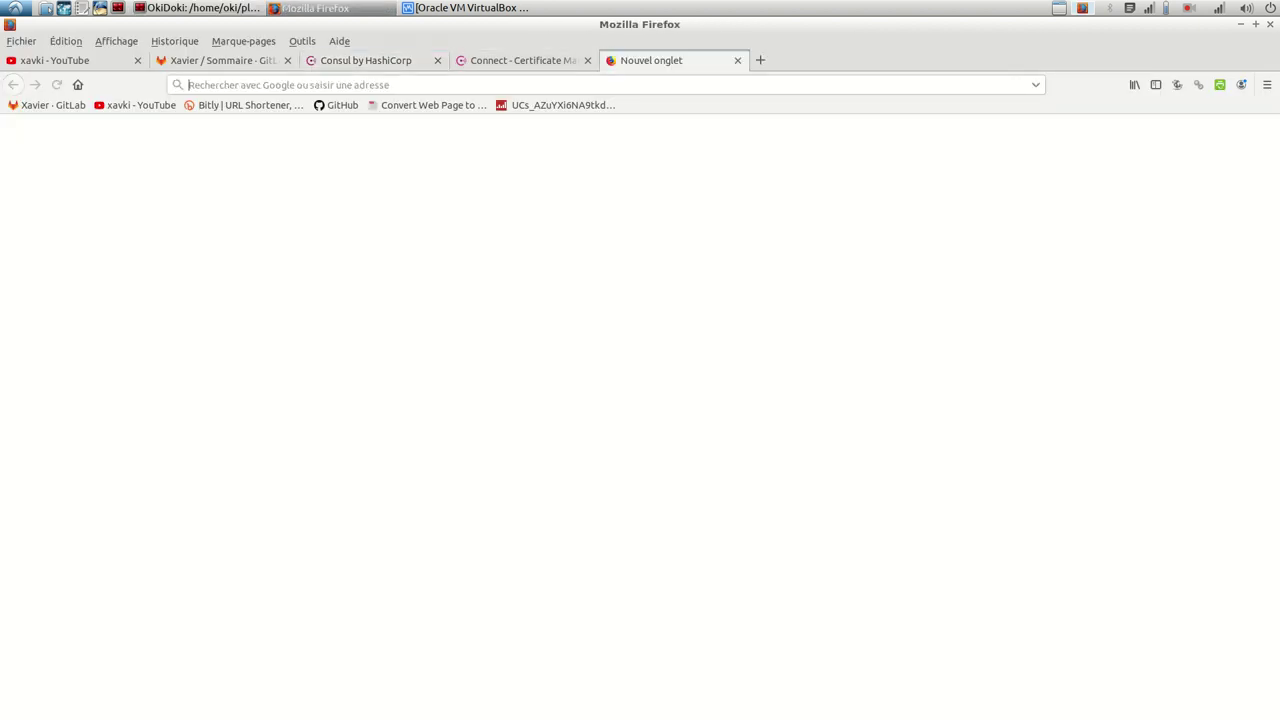
key("ctrl+v")
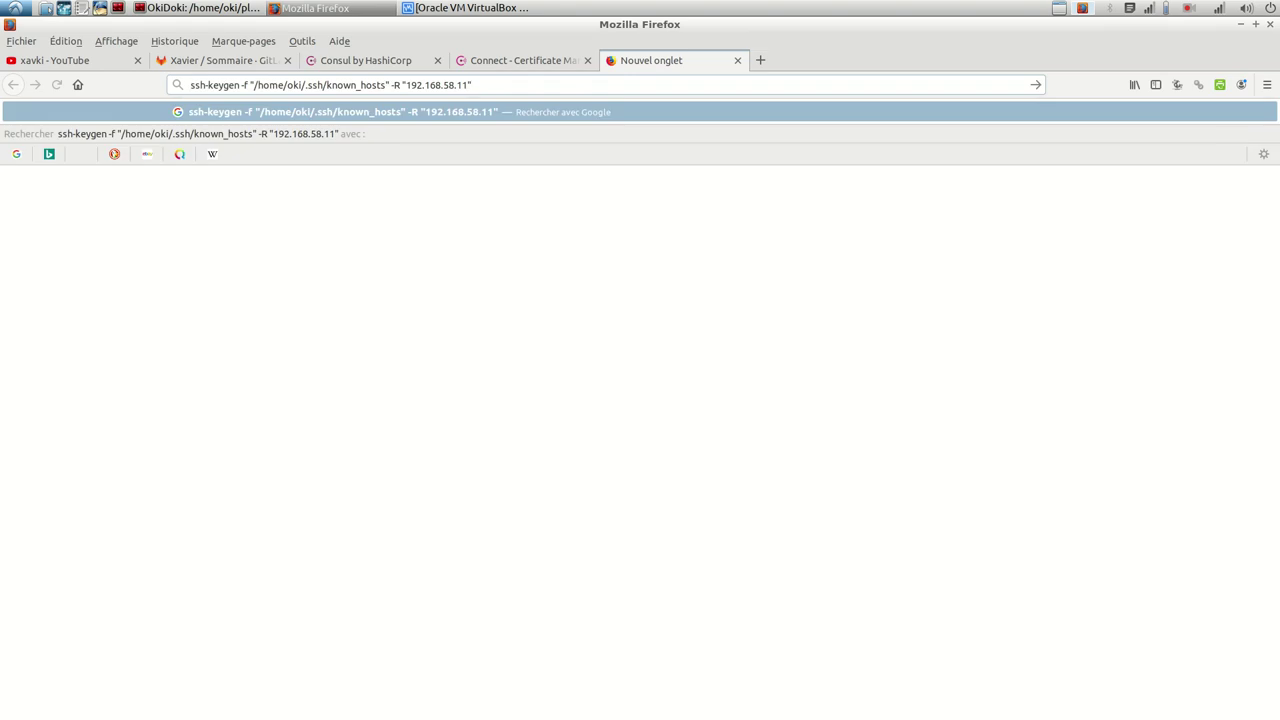
key("BackSpace")
key("BackSpace")
key("BackSpace")
key("BackSpace")
key("BackSpace")
key("BackSpace")
key("BackSpace")
key("BackSpace")
key("BackSpace")
key("BackSpace")
key("BackSpace")
key("BackSpace")
key("BackSpace")
key("BackSpace")
key("BackSpace")
key("BackSpace")
key("BackSpace")
key("BackSpace")
key("BackSpace")
key("BackSpace")
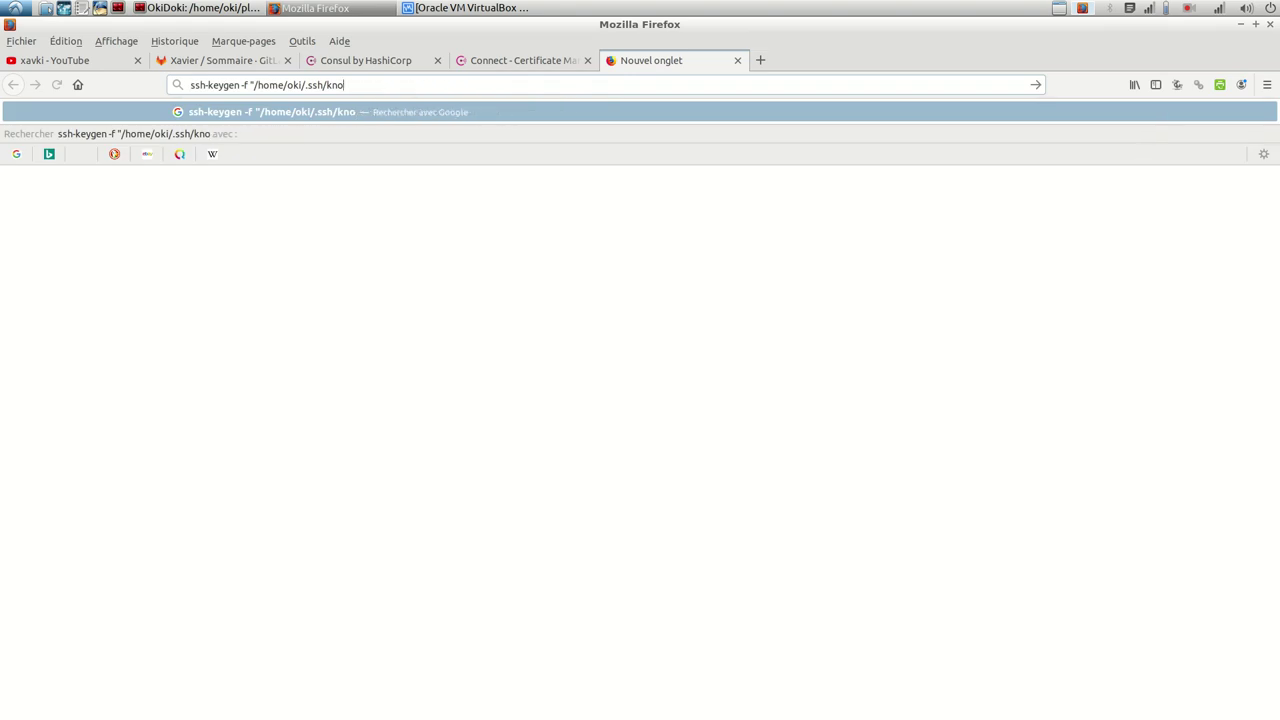
key("BackSpace")
key("BackSpace")
key("BackSpace")
key("BackSpace")
key("BackSpace")
key("BackSpace")
key("BackSpace")
key("BackSpace")
key("BackSpace")
key("BackSpace")
key("BackSpace")
key("BackSpace")
key("BackSpace")
key("BackSpace")
key("BackSpace")
key("BackSpace")
key("BackSpace")
Load 192.168.58.11/metrics, enlarge the page to 150%, and examine the whole list of Python process metrics
type("192")
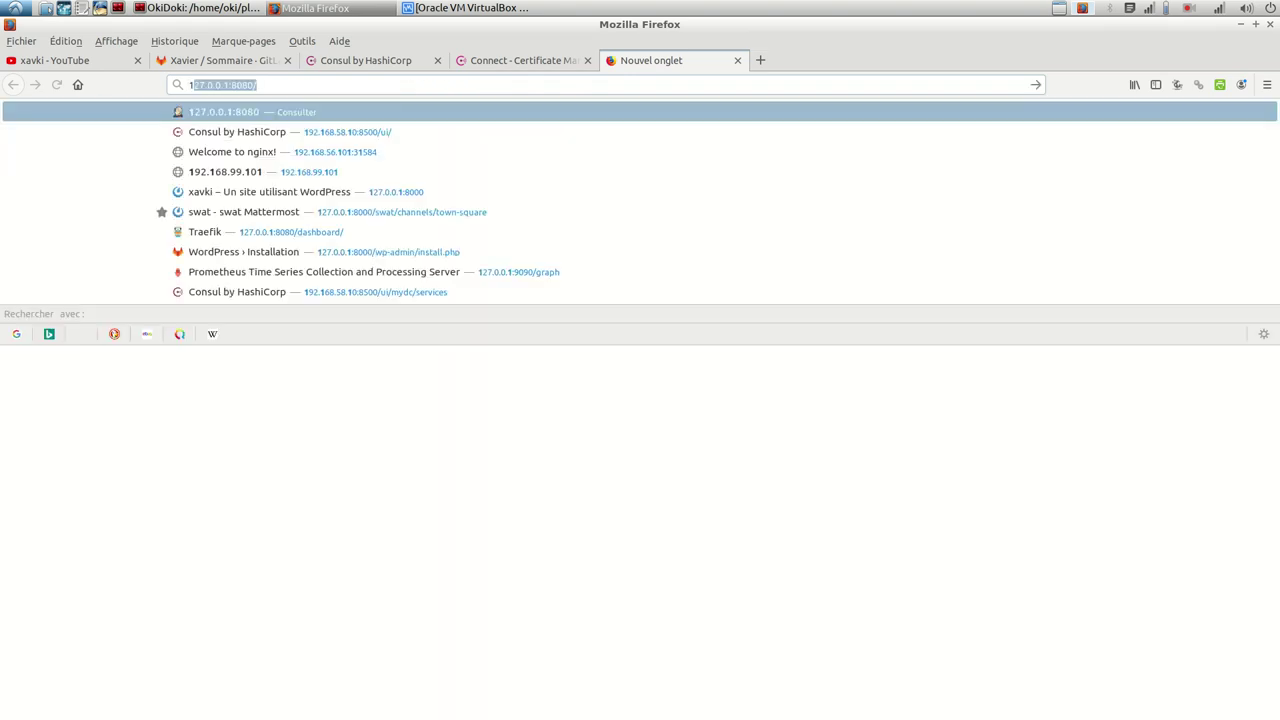
type(".168")
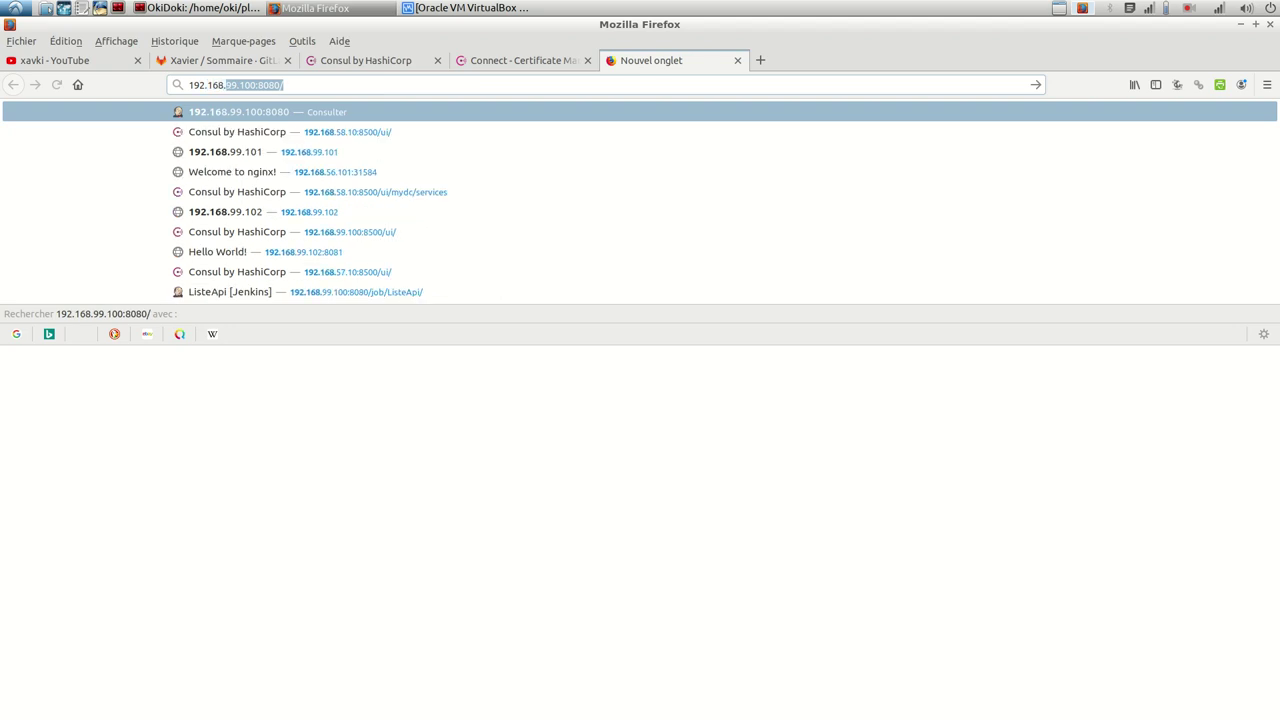
type(".58.")
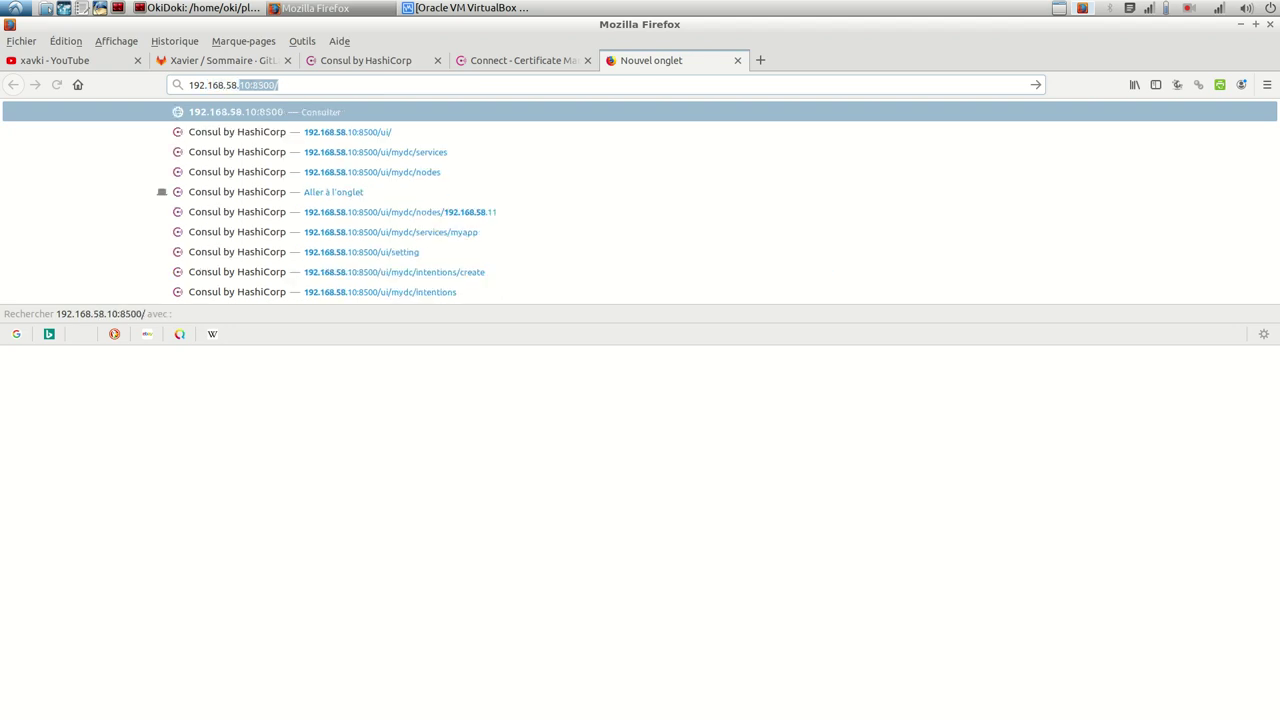
type("11/metrics")
key("Return")
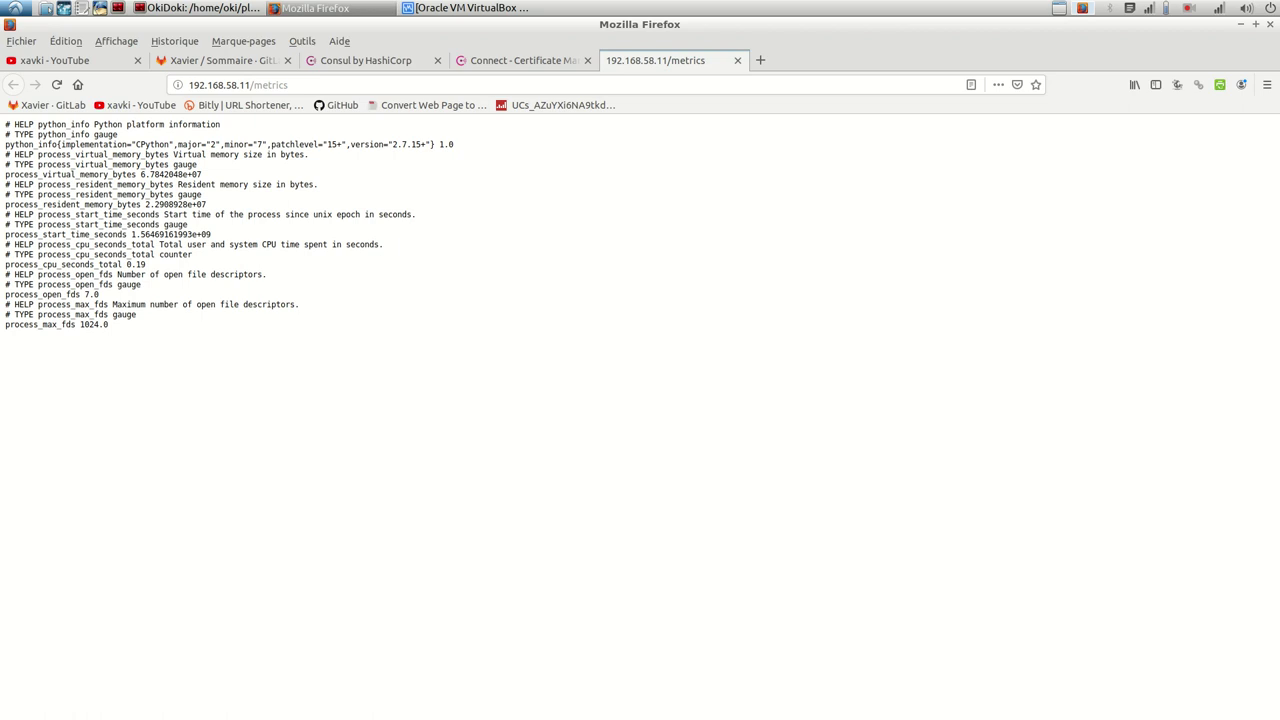
key("ctrl+plus")
key("ctrl+plus")
key("ctrl+plus")
key("ctrl+plus")
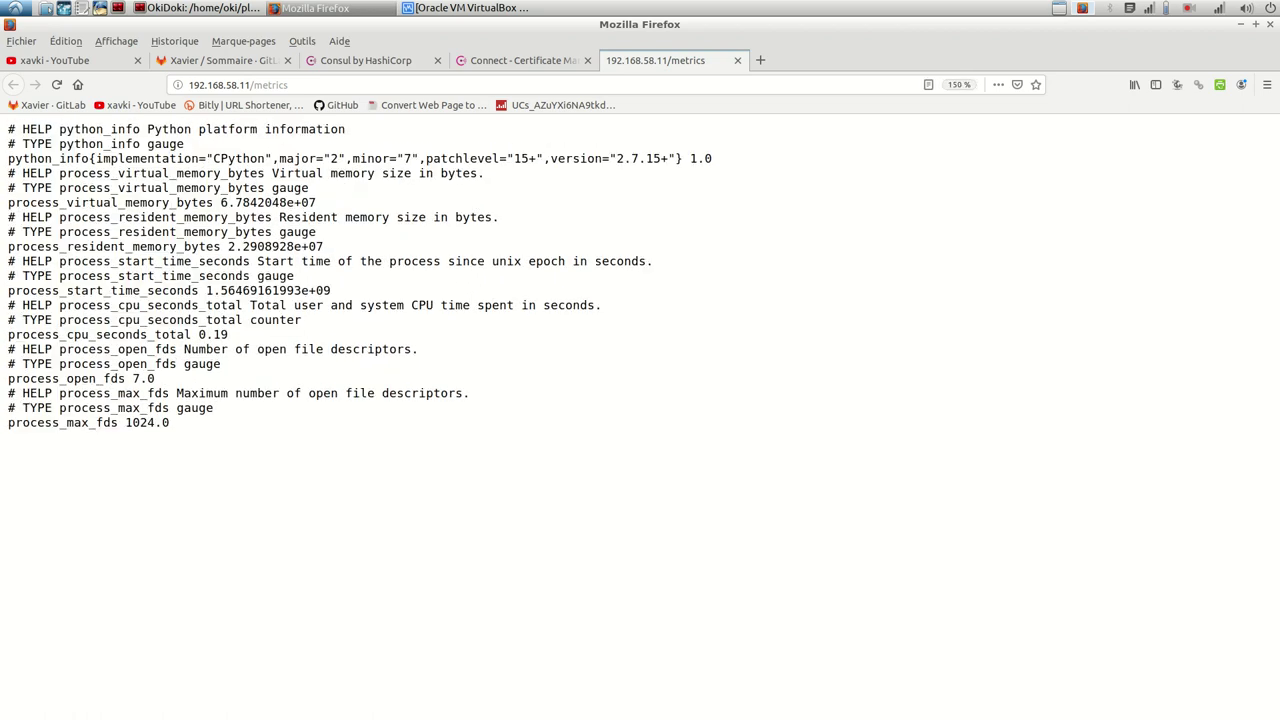
key("ctrl+a")
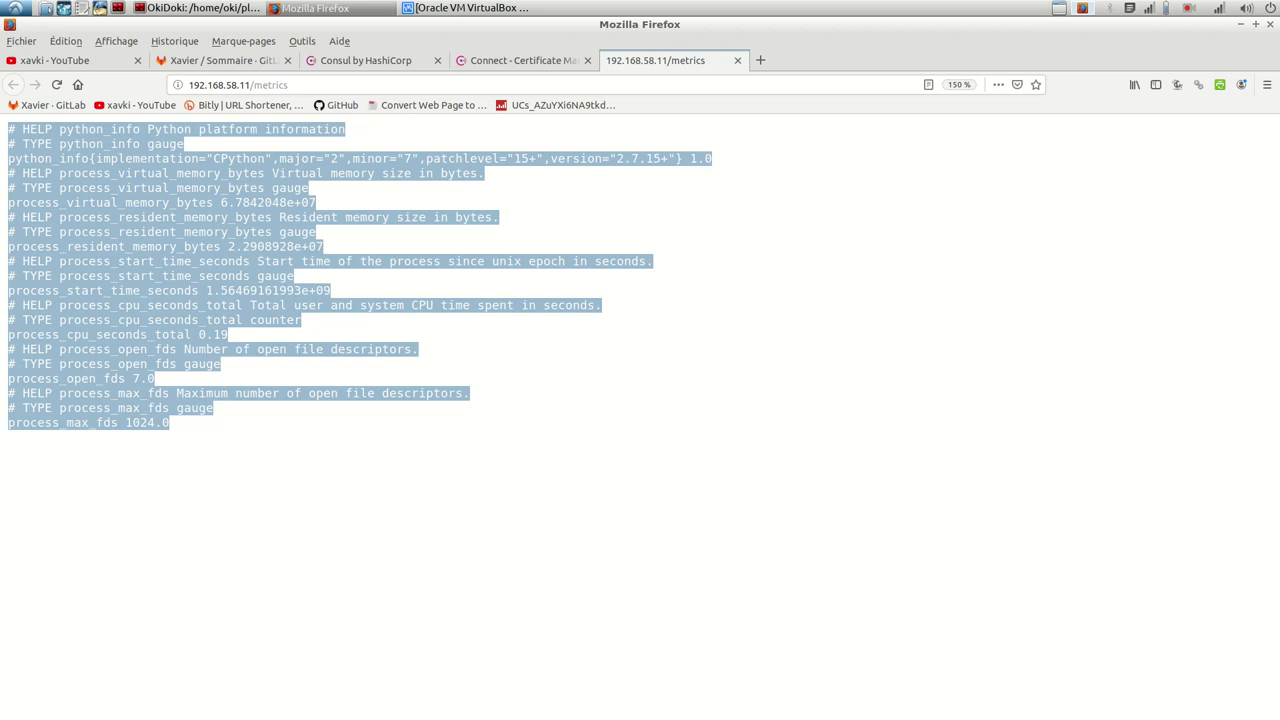
Return to the Consul UI tab, then switch to the terminal to check the myapp2 provisioning output
left_click(365, 60)
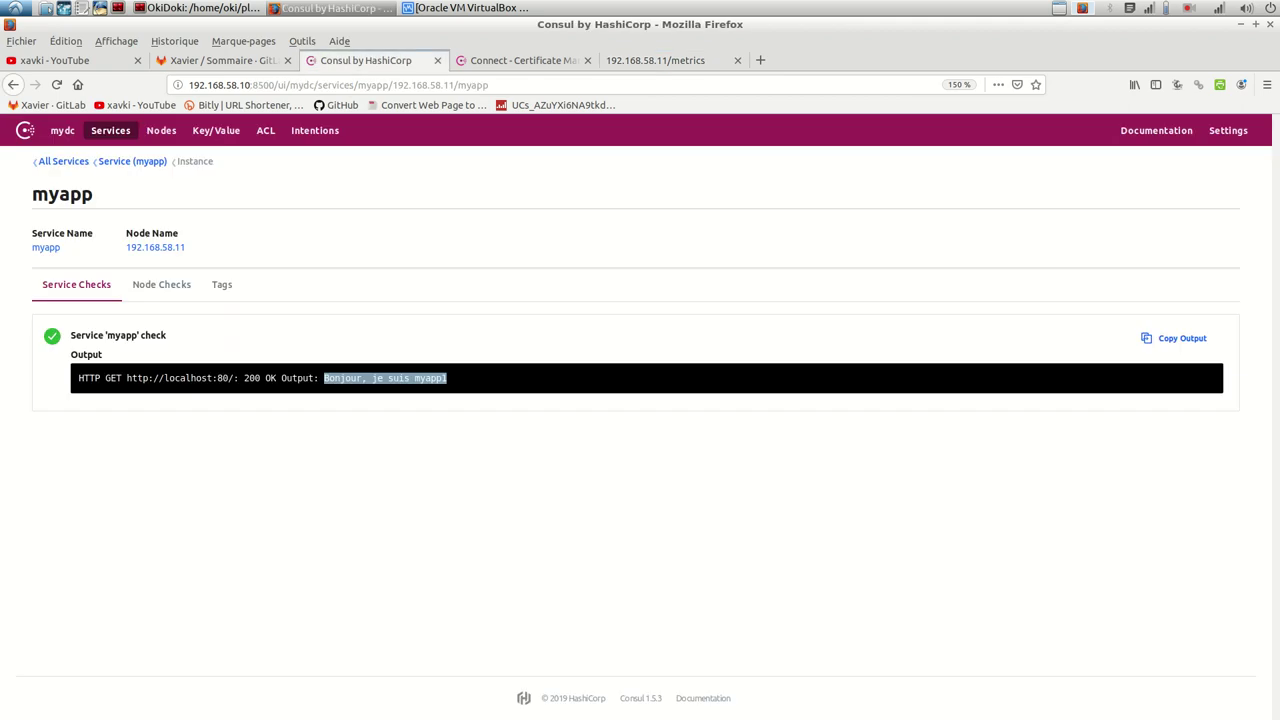
key("alt+Tab")
left_click(7, 690)
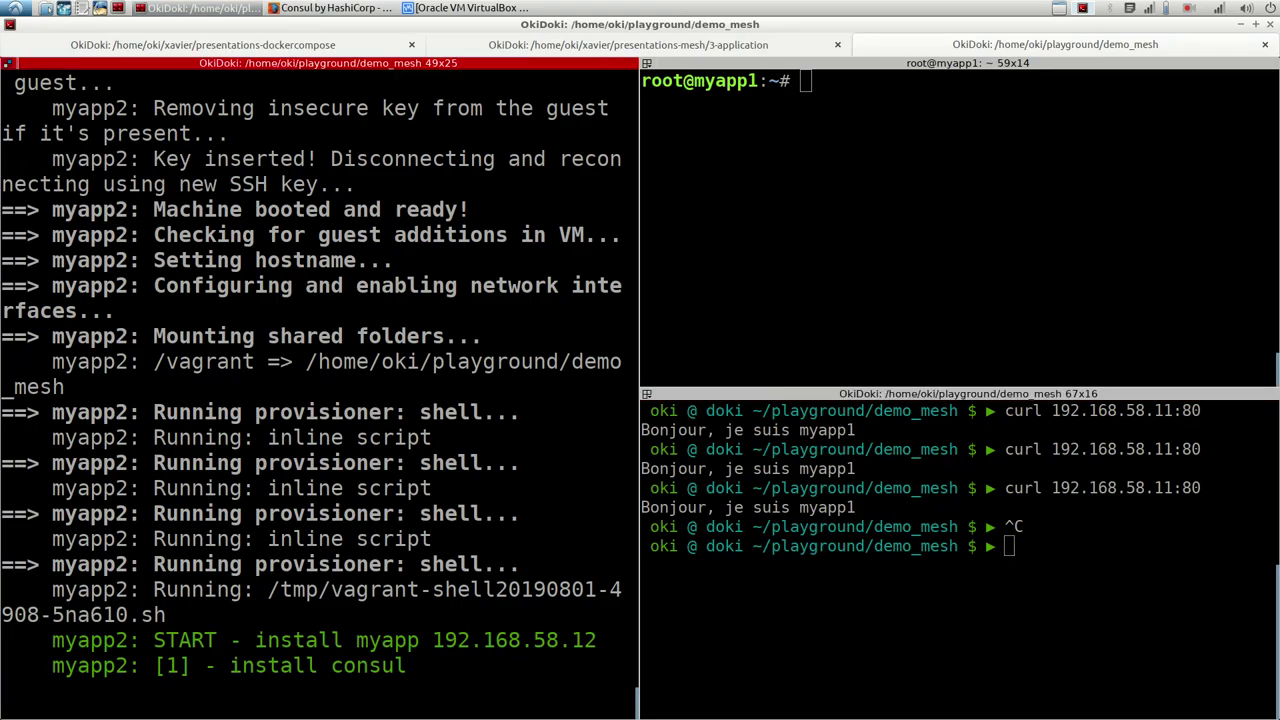
Switch to Firefox, show and refresh the Consul node list, then return to the provisioning terminal
key("alt+Tab")
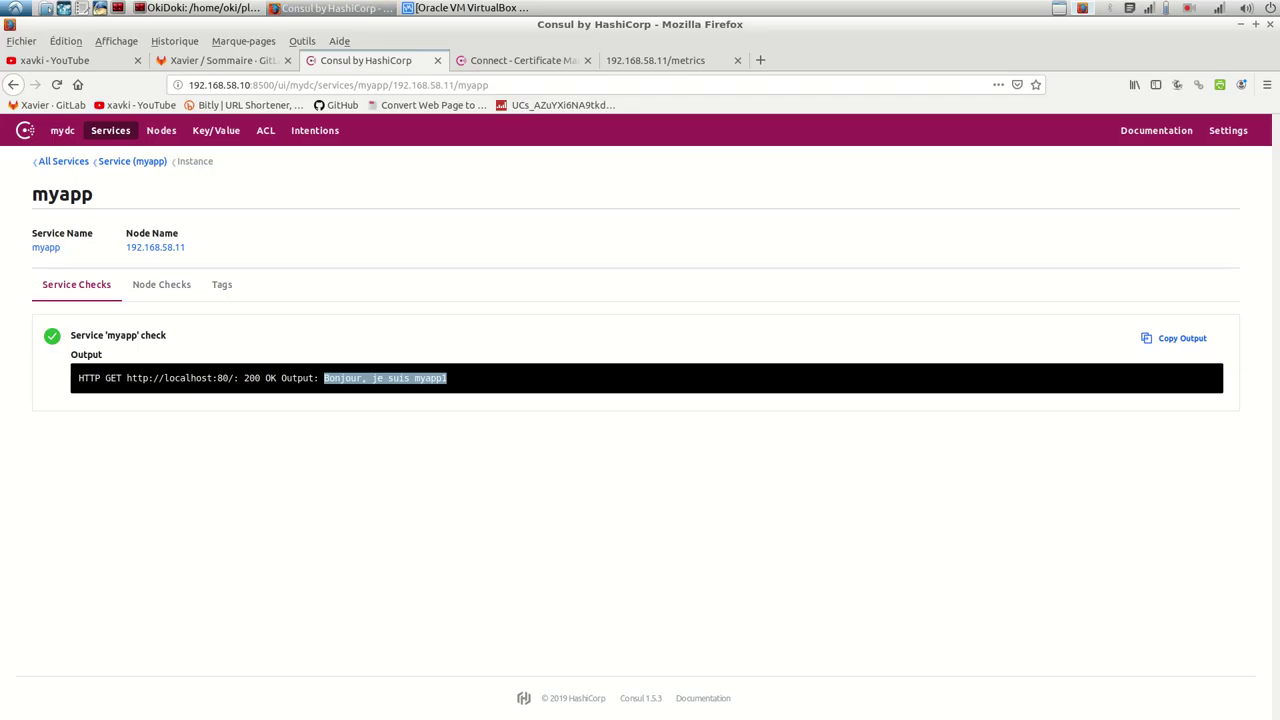
left_click(161, 130)
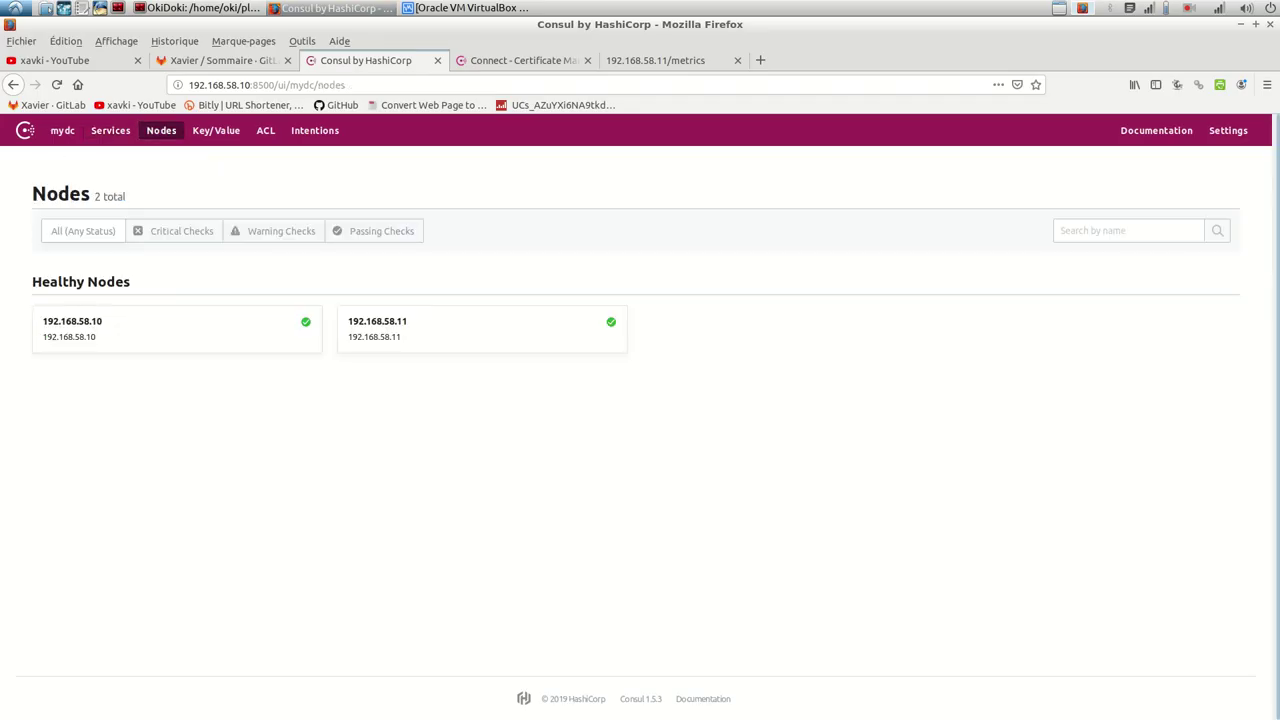
key("F5")
key("alt+Tab")
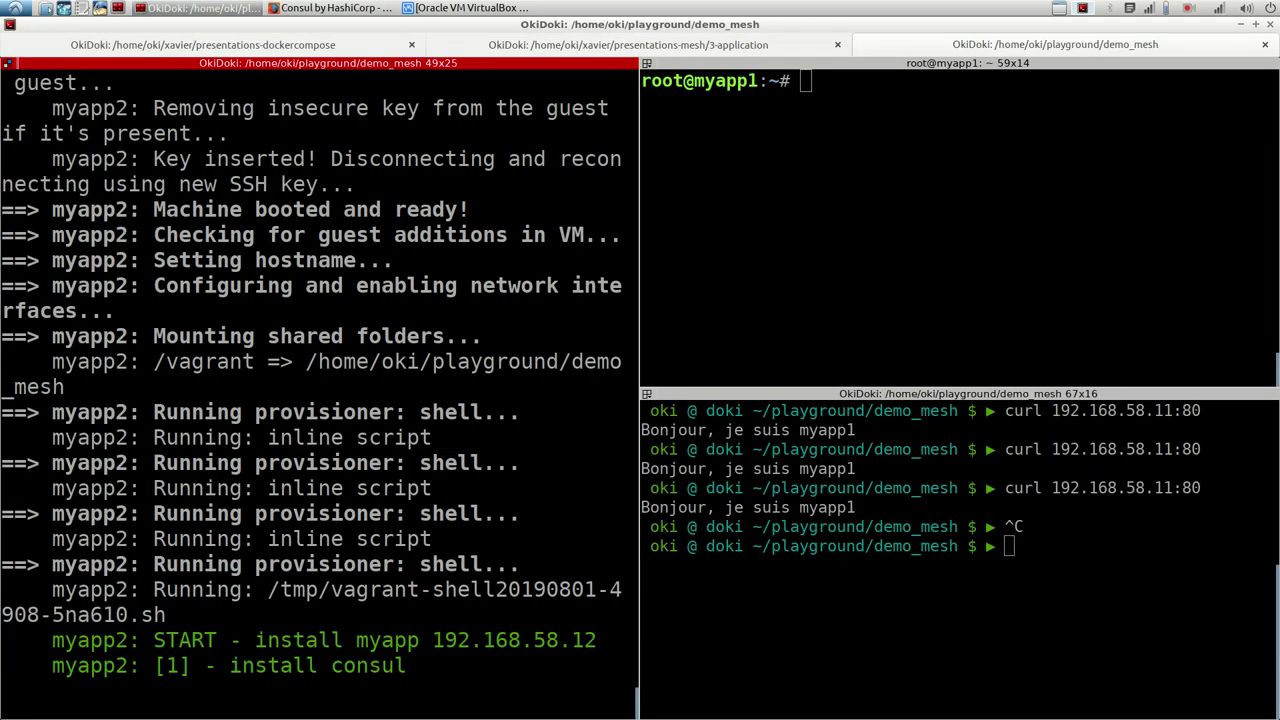